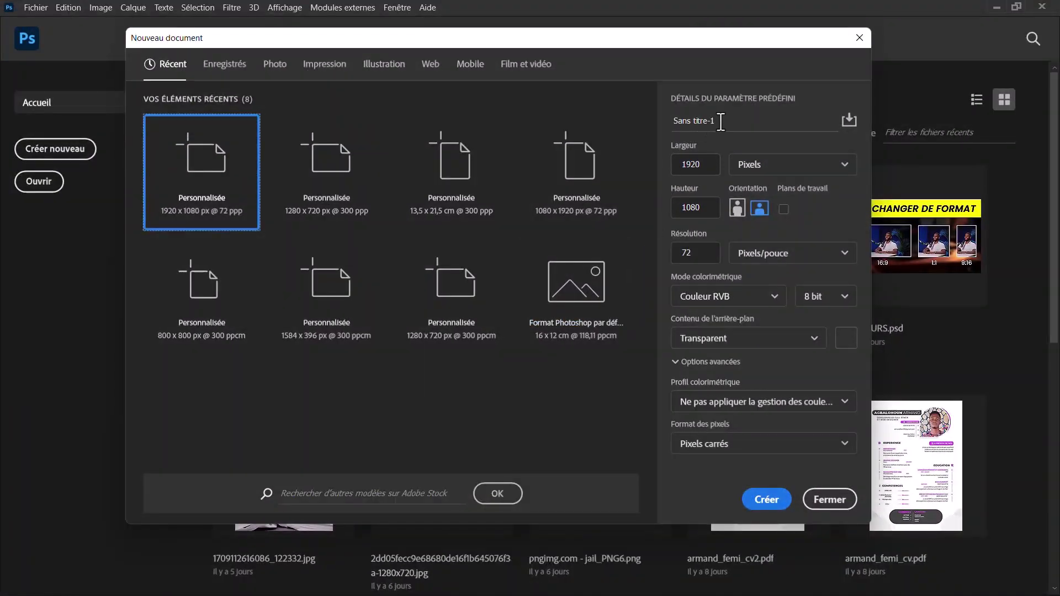
# - Create a transparent 1280×720 px, 300 ppi document named after the YouTuber
pyautogui.click(721, 121)
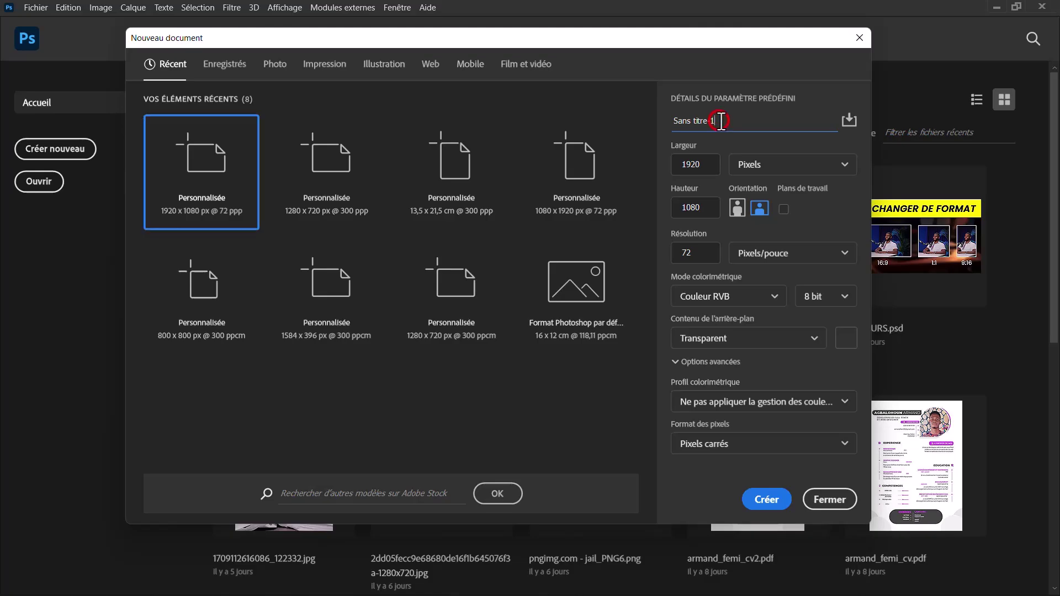
pyautogui.write('Y')
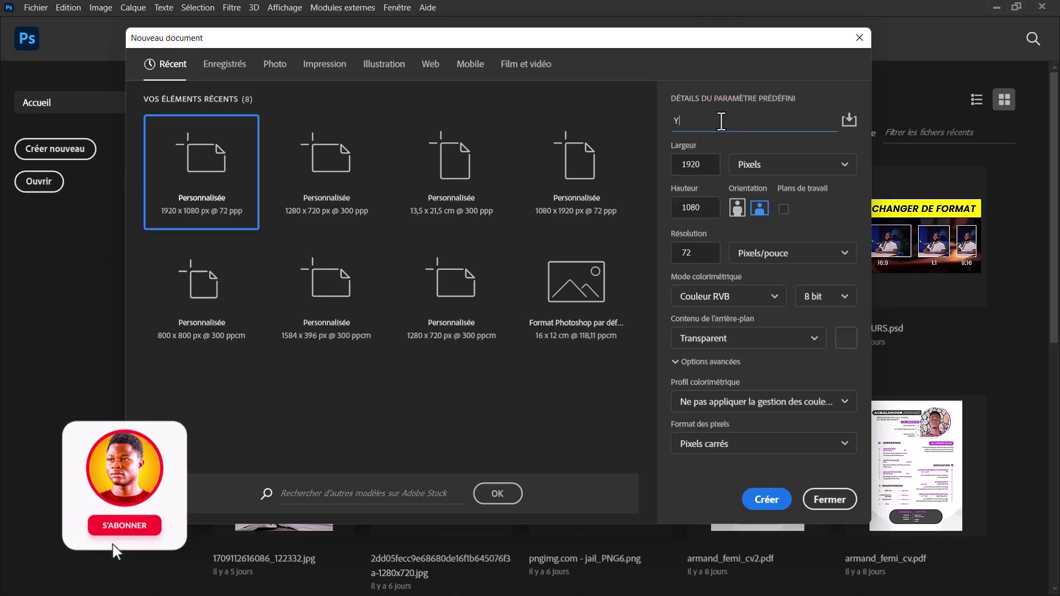
pyautogui.write('omi D')
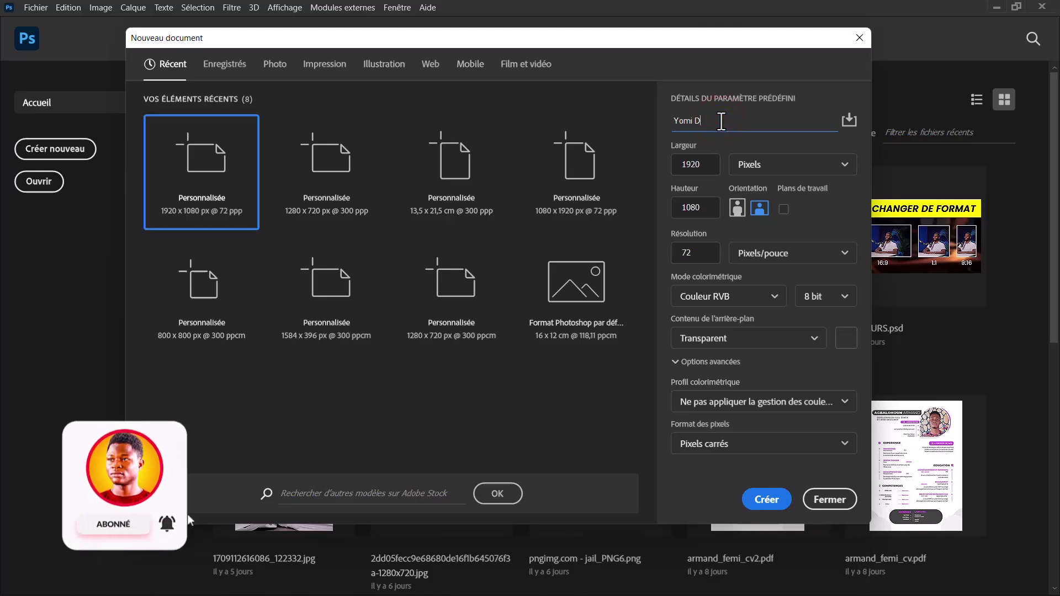
pyautogui.write('enz')
pyautogui.write('el')
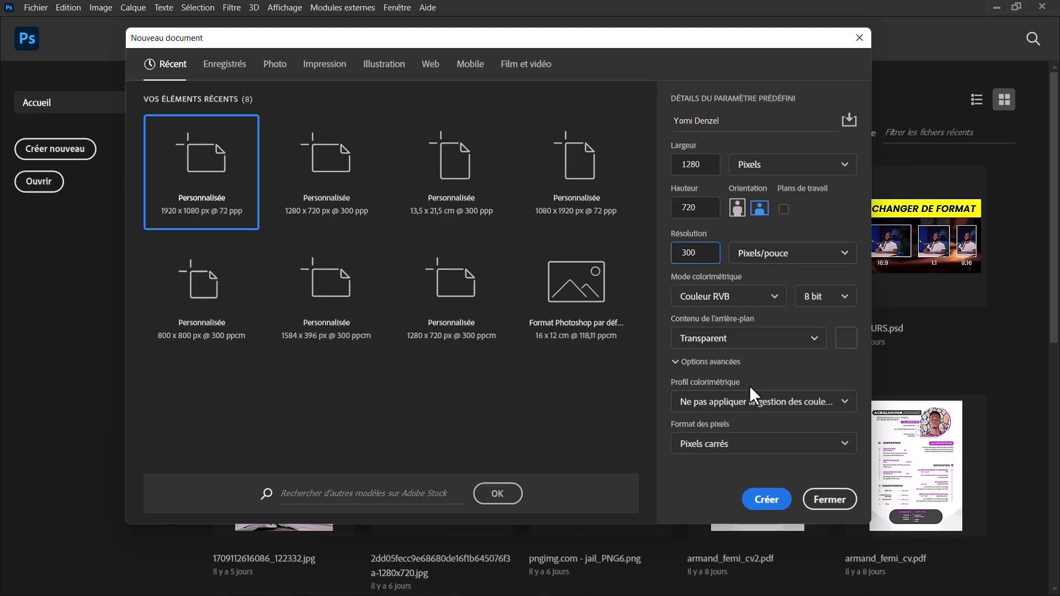
pyautogui.click(760, 504)
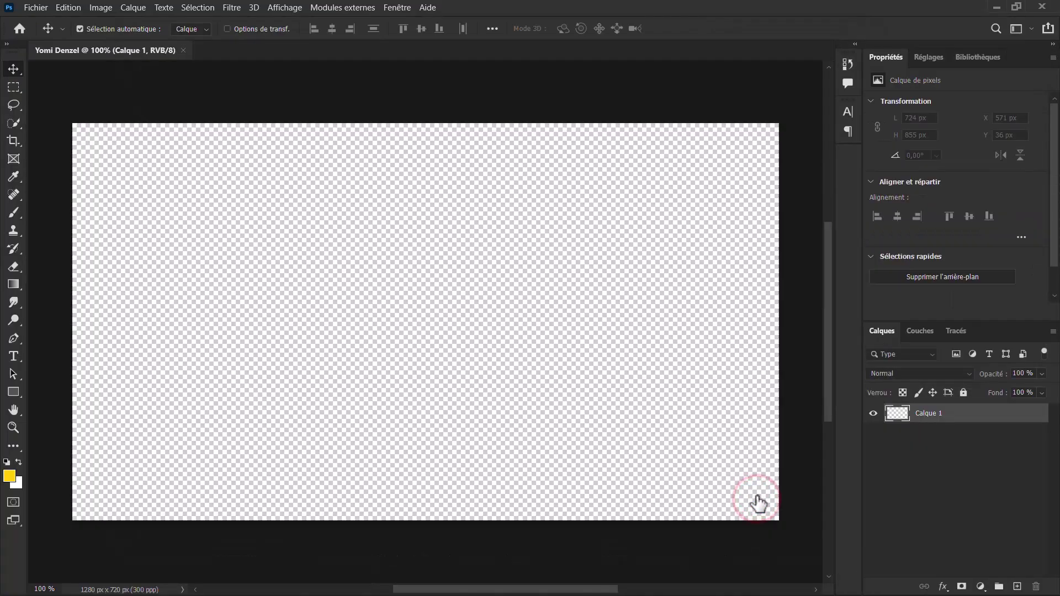
# - Place the pexels interior photo as a linked layer, stretched to fill the whole canvas
pyautogui.click(35, 8)
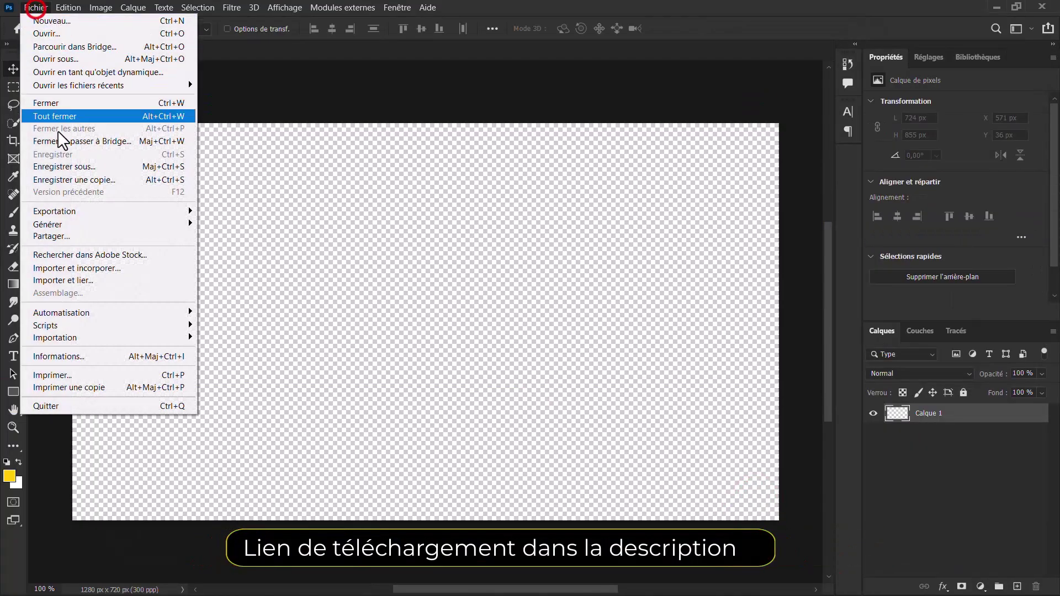
pyautogui.click(71, 283)
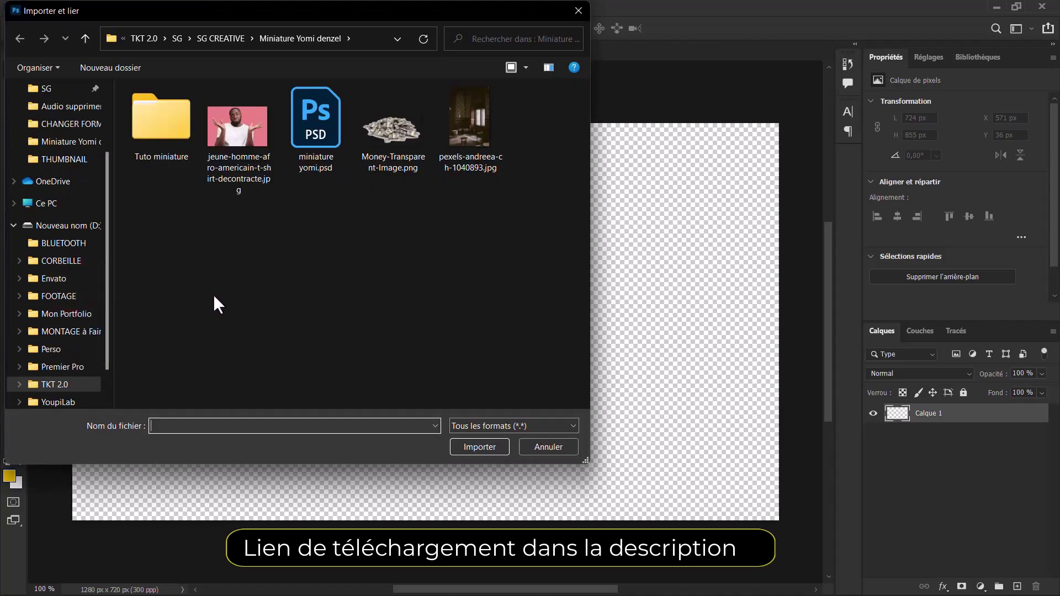
pyautogui.doubleClick(460, 143)
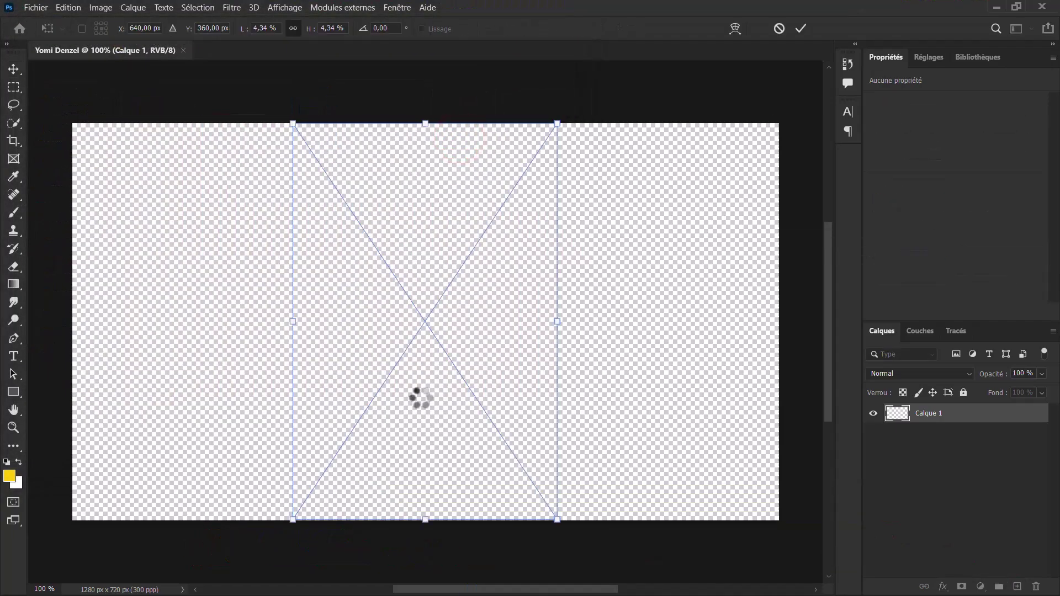
pyautogui.moveTo(288, 324); pyautogui.dragTo(64, 325)
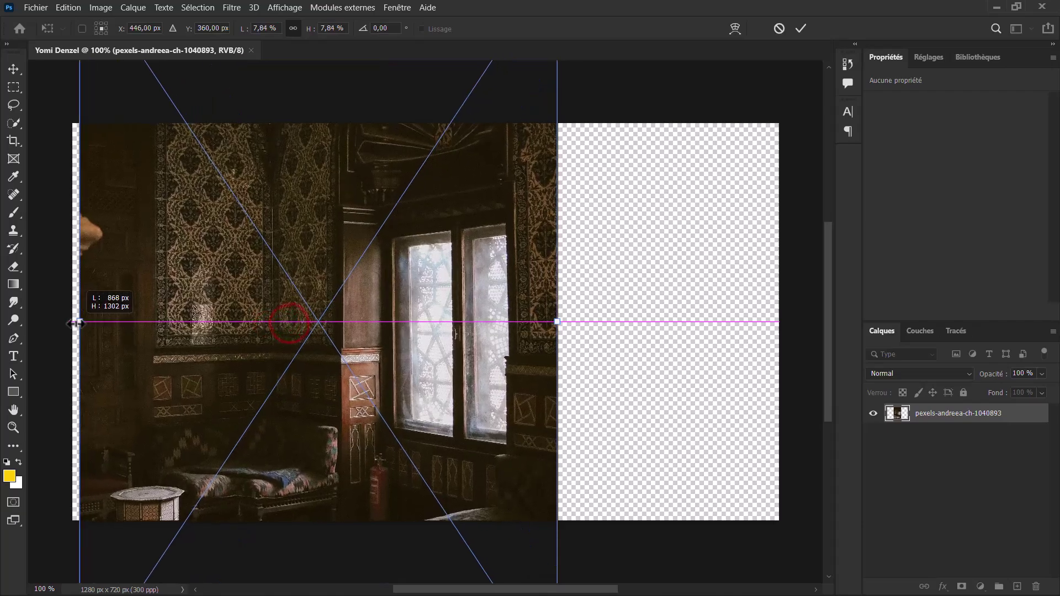
pyautogui.moveTo(557, 324); pyautogui.dragTo(790, 320)
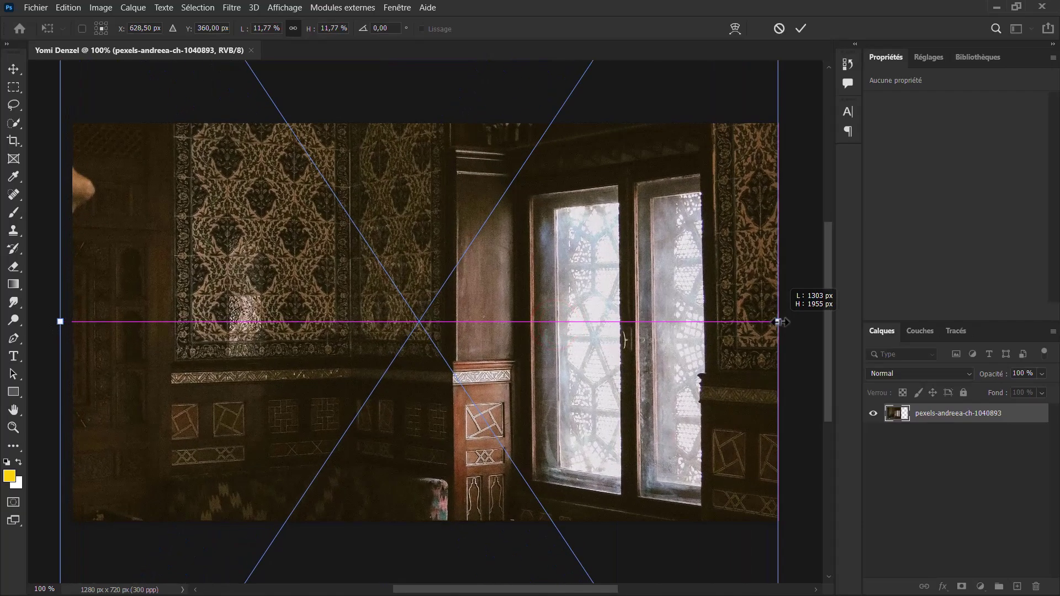
pyautogui.moveTo(556, 406); pyautogui.dragTo(557, 395)
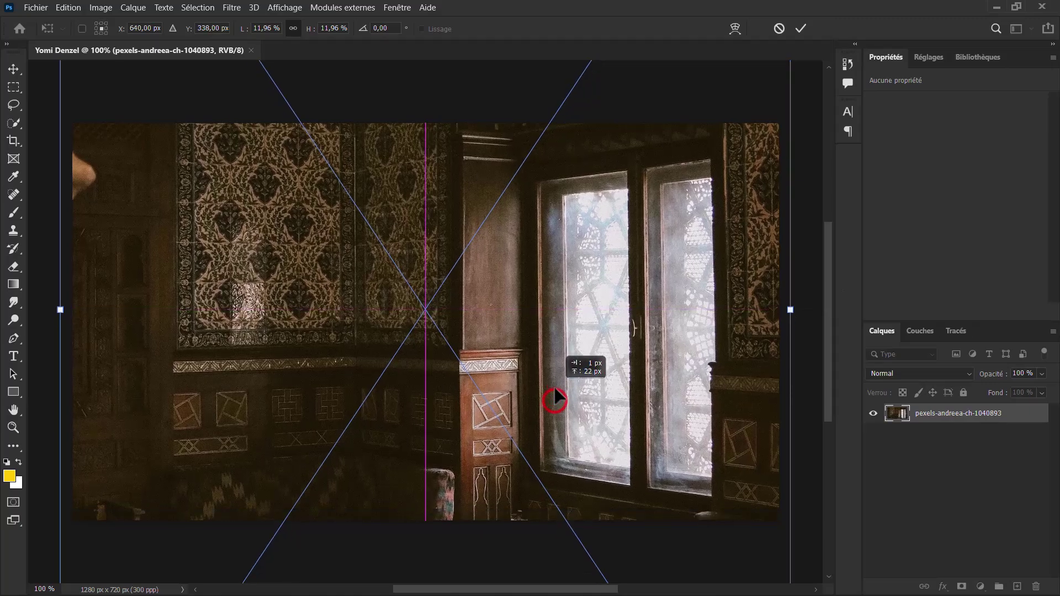
pyautogui.press('Return')
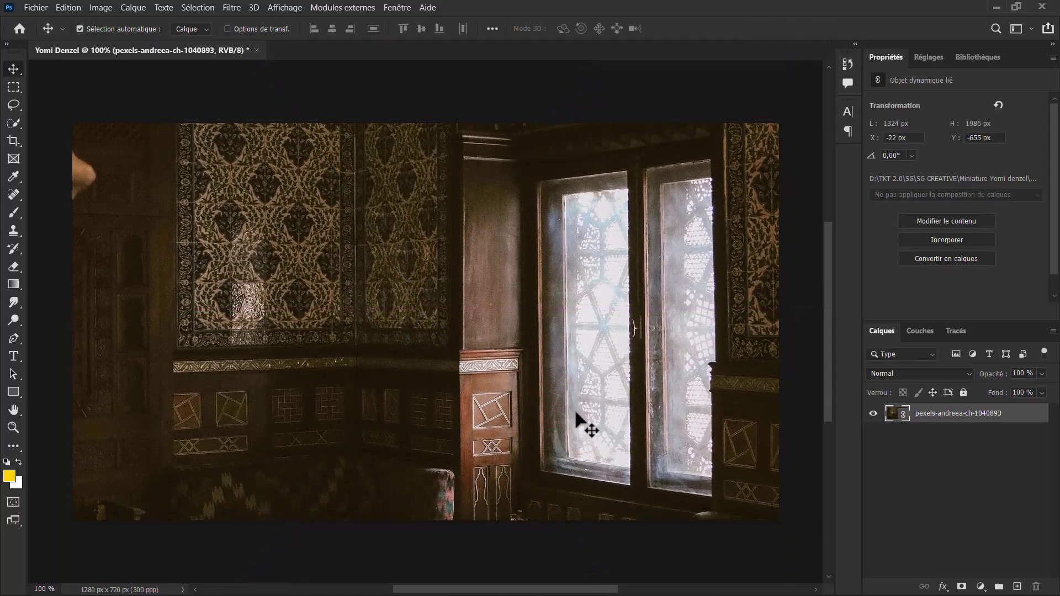
# - Blur the room photo with a Gaussian blur of radius 6,2 pixels
pyautogui.click(232, 7)
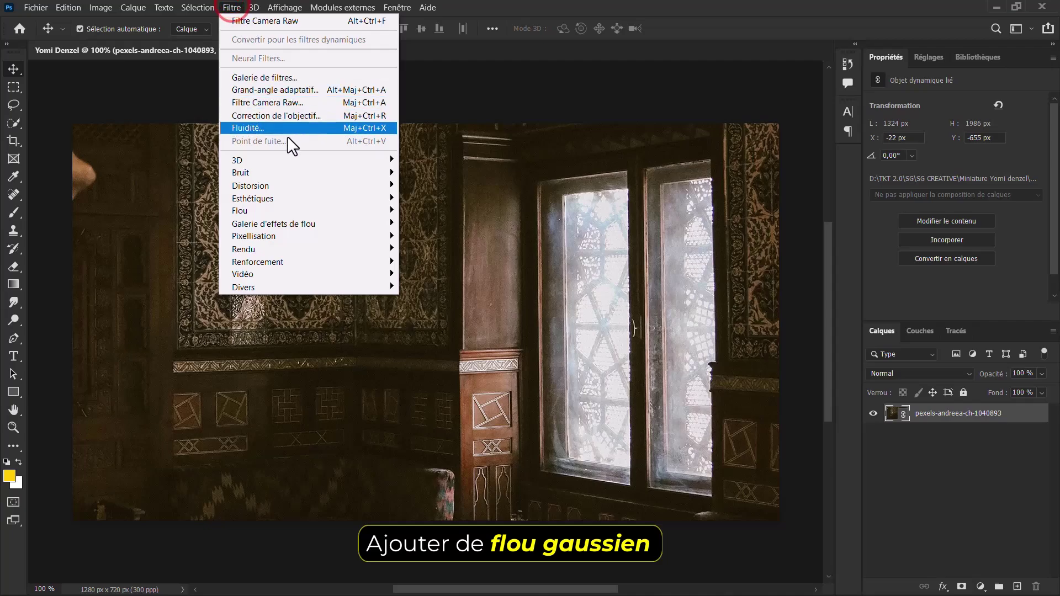
pyautogui.moveTo(240, 210)
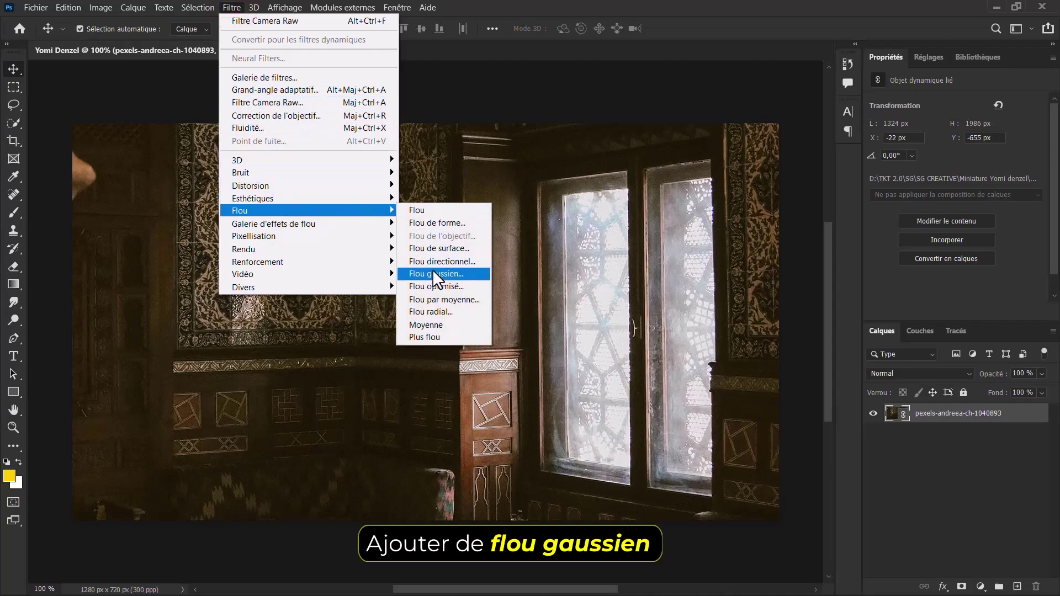
pyautogui.click(434, 274)
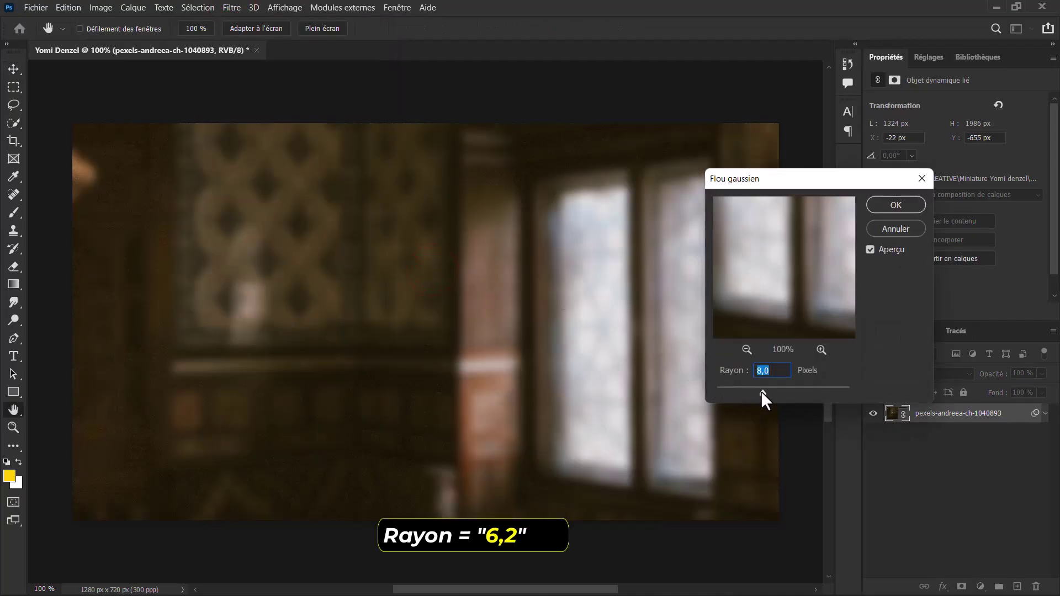
pyautogui.moveTo(763, 392); pyautogui.dragTo(757, 393)
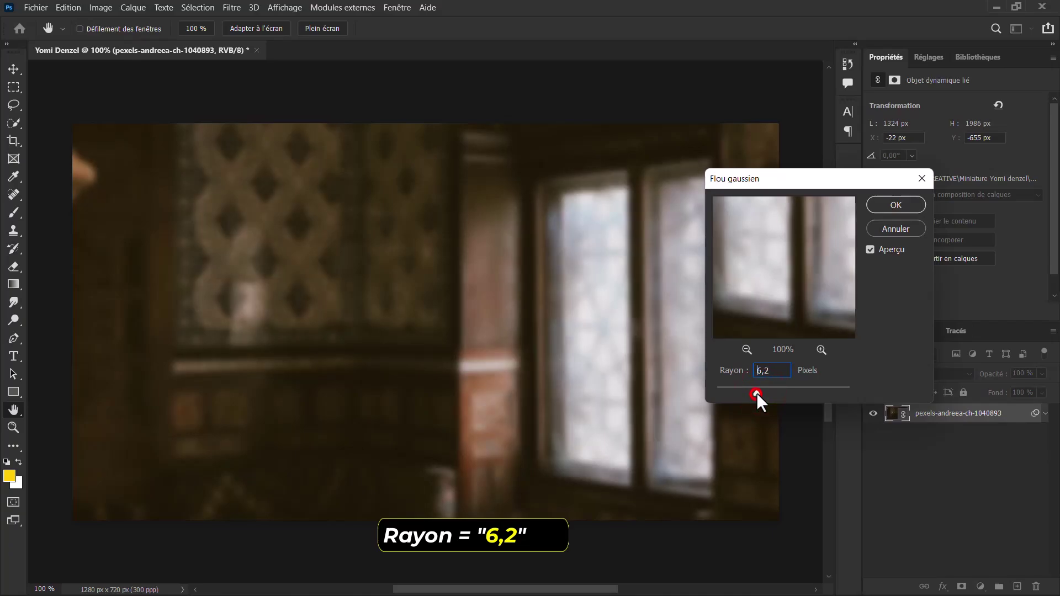
pyautogui.click(903, 206)
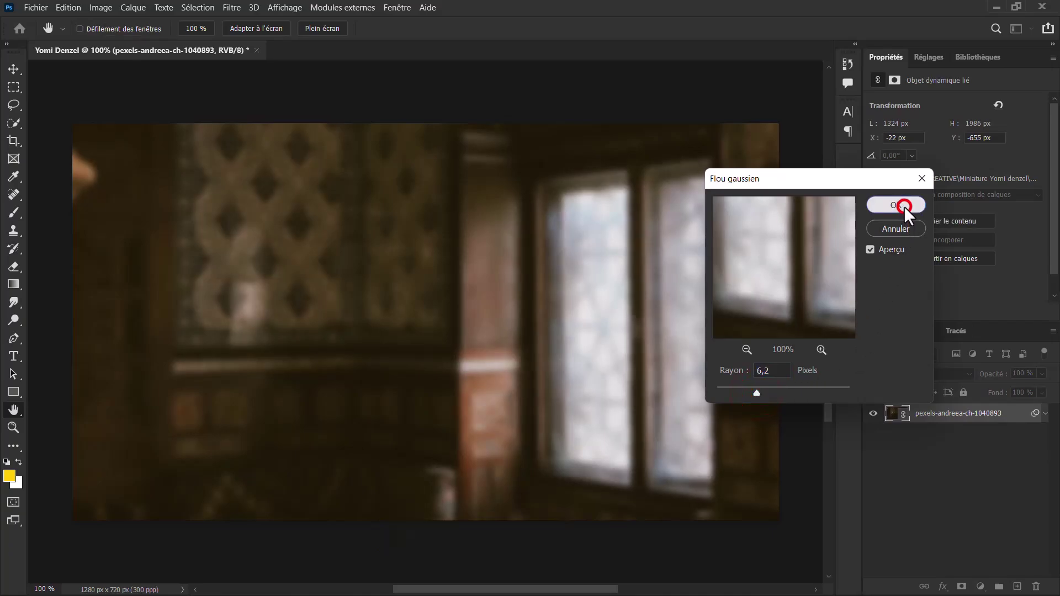
# - Add a Levels adjustment layer with input levels 9, 0,75 and 235
pyautogui.click(978, 586)
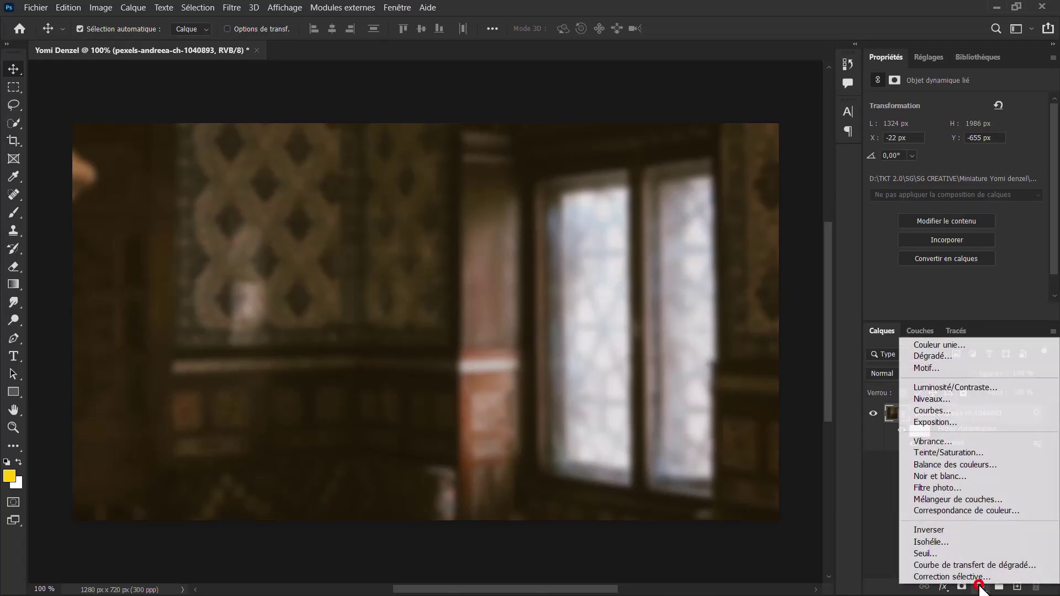
pyautogui.click(932, 400)
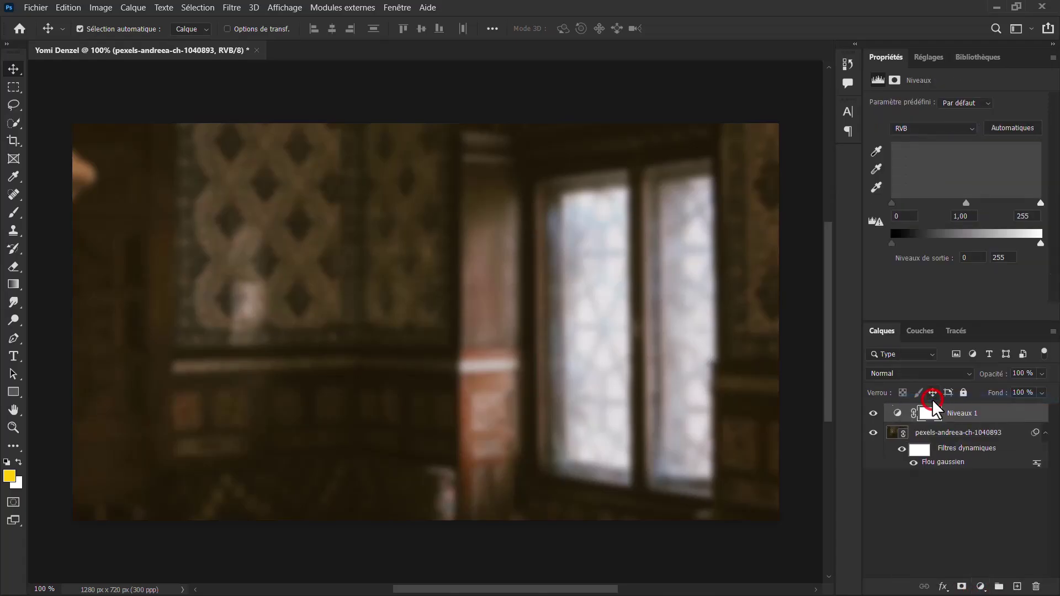
pyautogui.moveTo(1040, 202); pyautogui.dragTo(1029, 203)
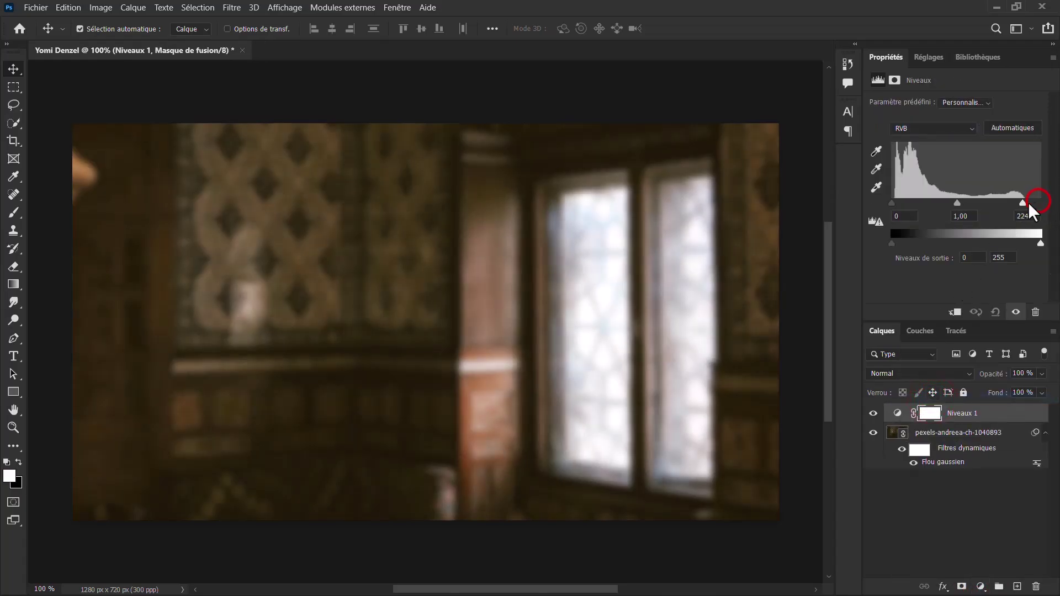
pyautogui.moveTo(962, 205); pyautogui.dragTo(974, 202)
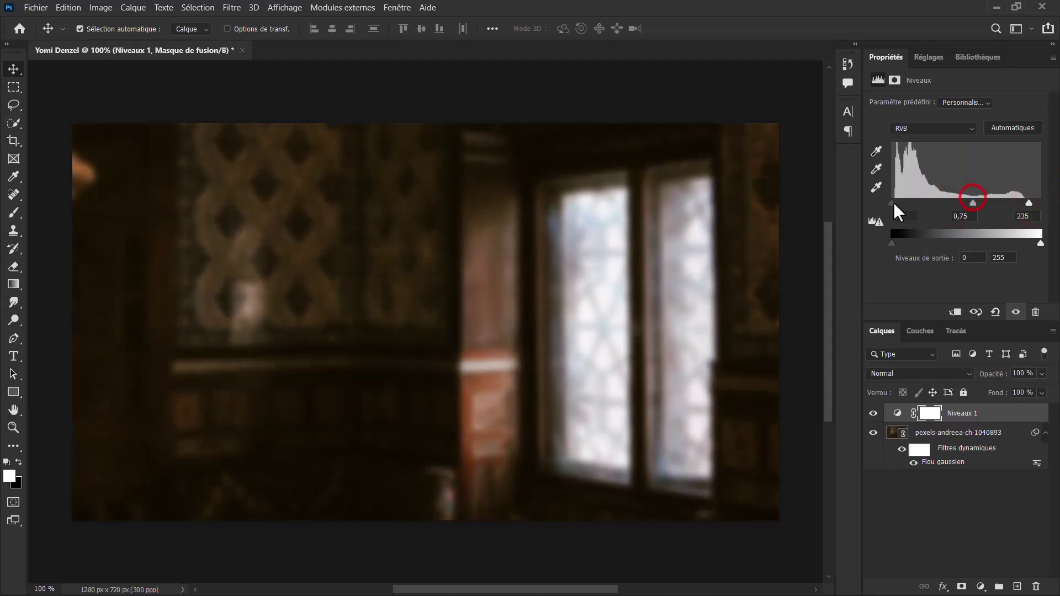
pyautogui.moveTo(893, 203); pyautogui.dragTo(897, 204)
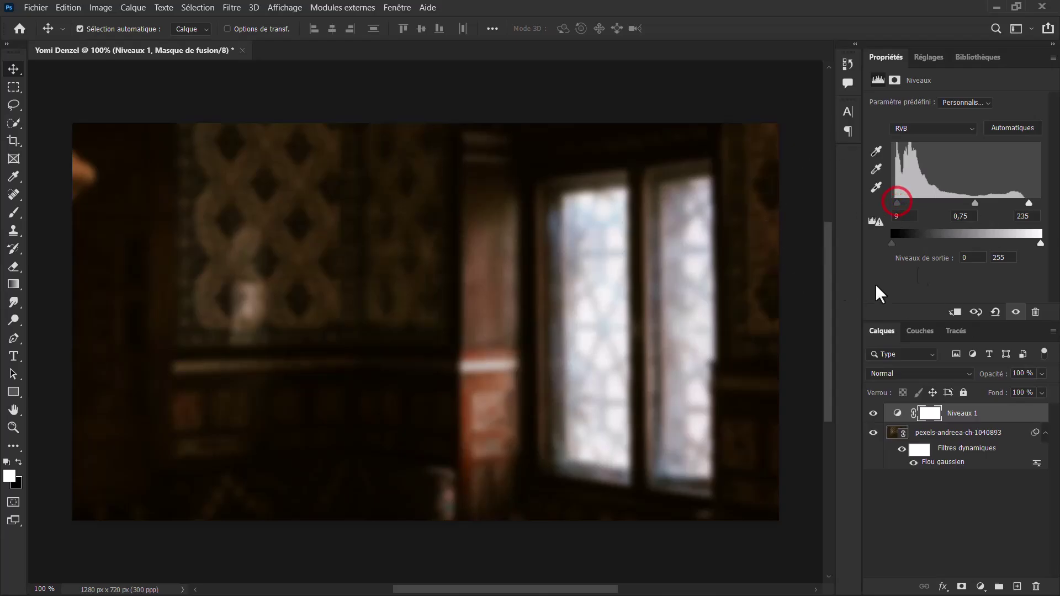
# - Place the jeune-homme photo of the shrugging man as a linked layer
pyautogui.click(35, 7)
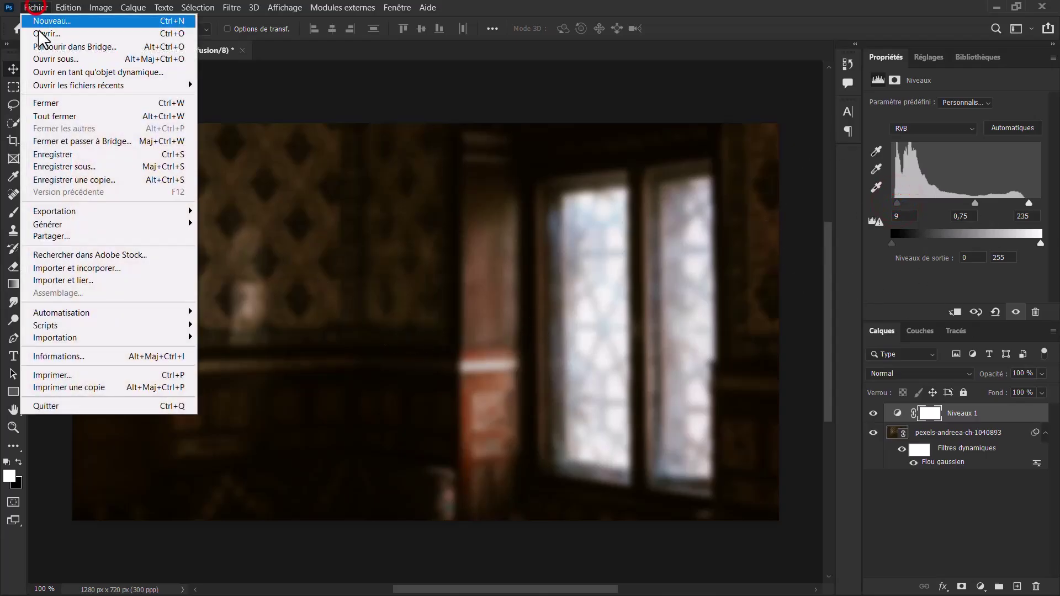
pyautogui.click(61, 283)
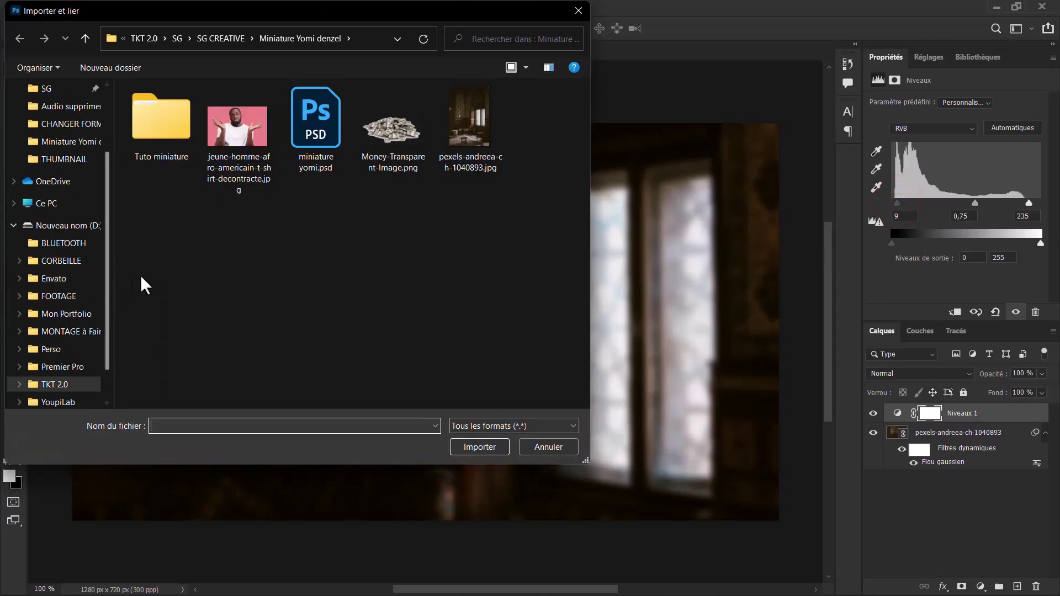
pyautogui.click(247, 133)
pyautogui.click(466, 452)
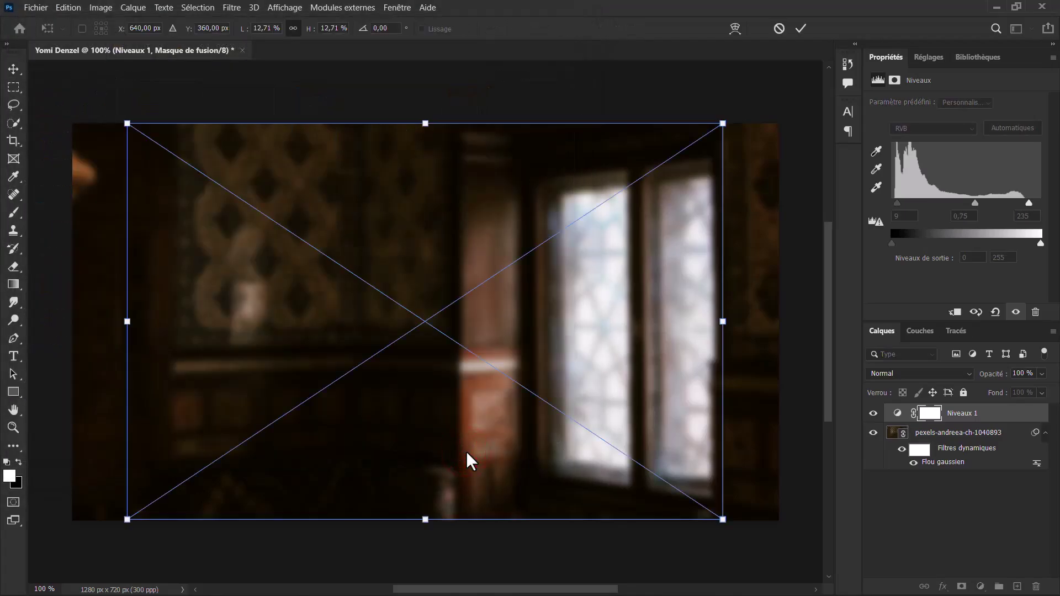
pyautogui.press('Return')
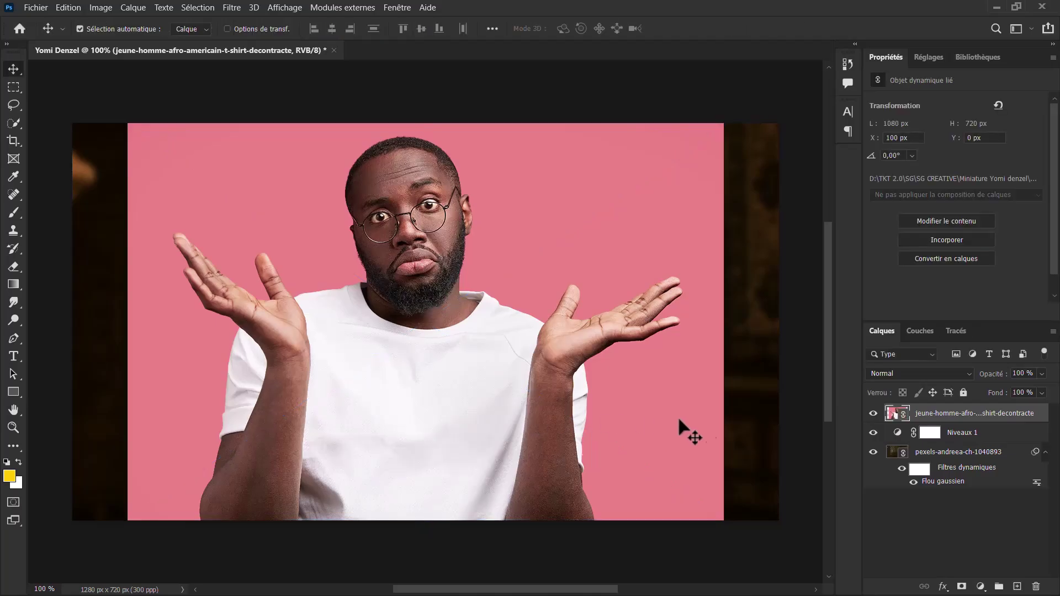
# - Rasterize the man's layer and remove its pink background
pyautogui.rightClick(962, 419)
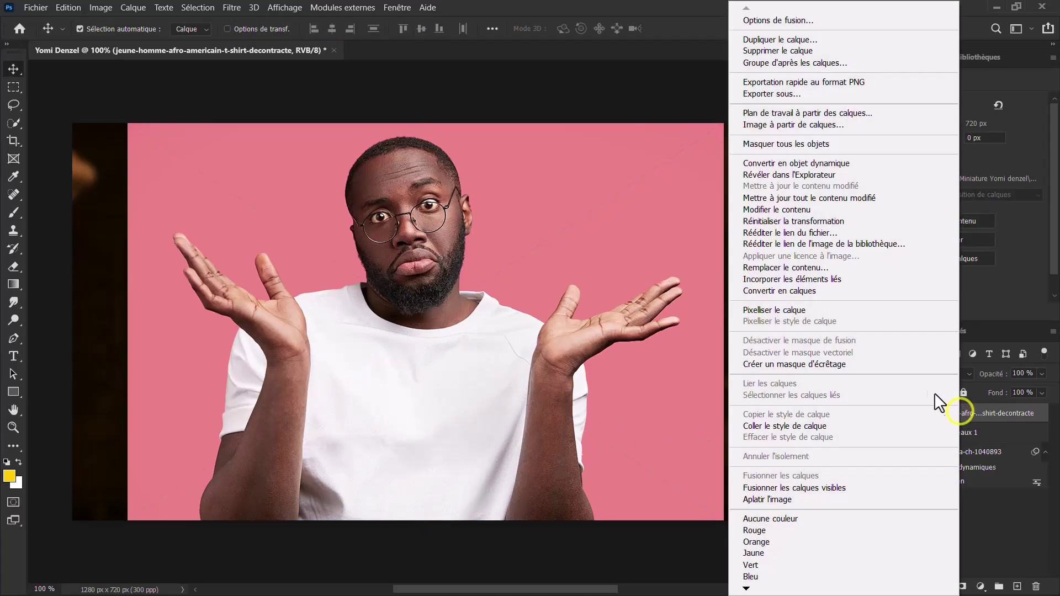
pyautogui.click(788, 310)
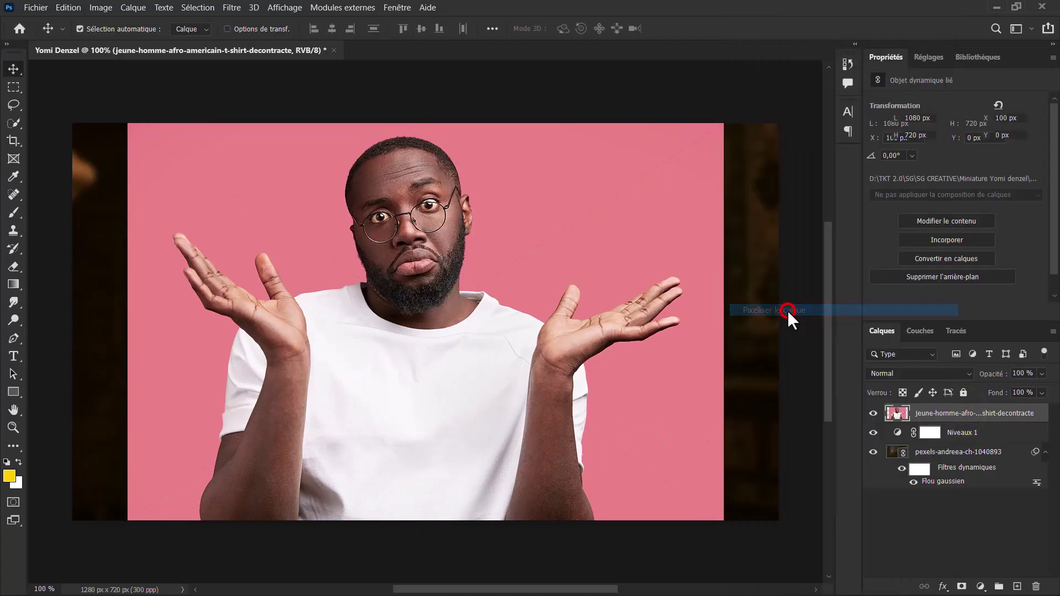
pyautogui.click(939, 278)
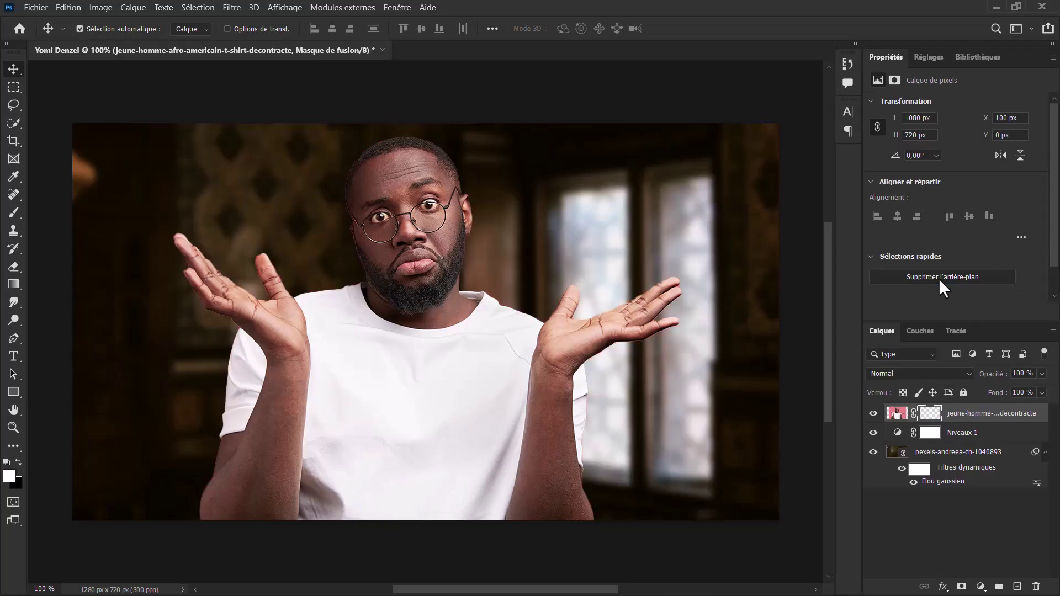
# - Mask away everything outside a rectangle around the man, erasing his right raised hand
pyautogui.click(13, 88)
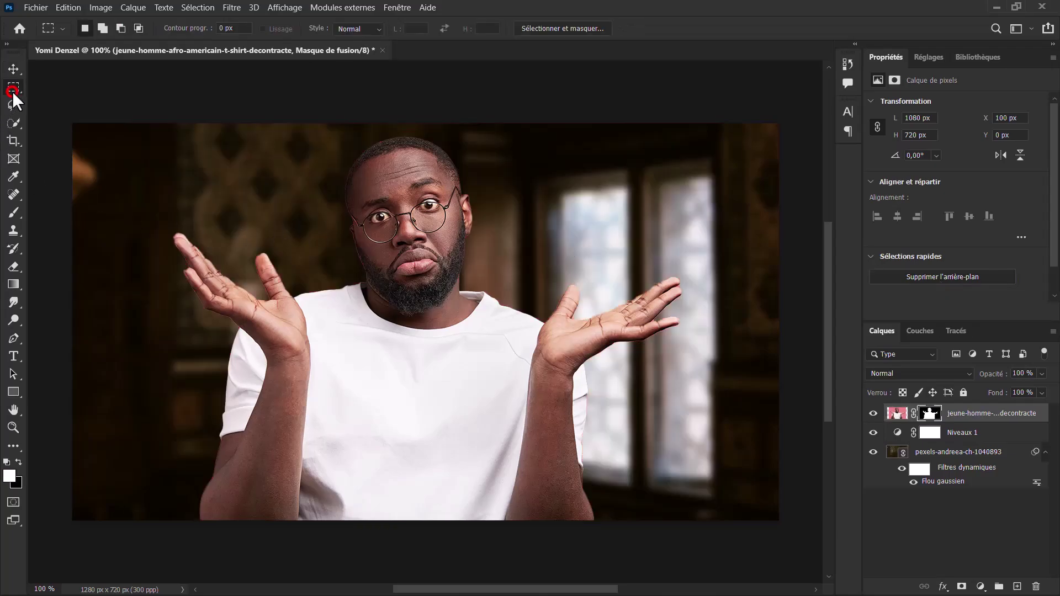
pyautogui.moveTo(554, 122); pyautogui.dragTo(167, 445)
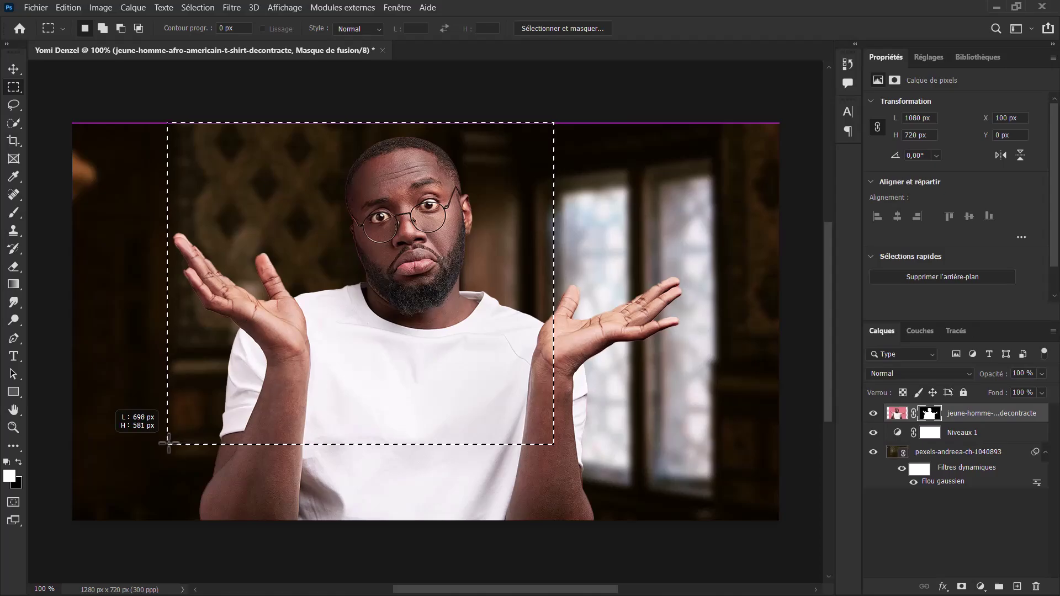
pyautogui.moveTo(523, 437); pyautogui.dragTo(483, 440)
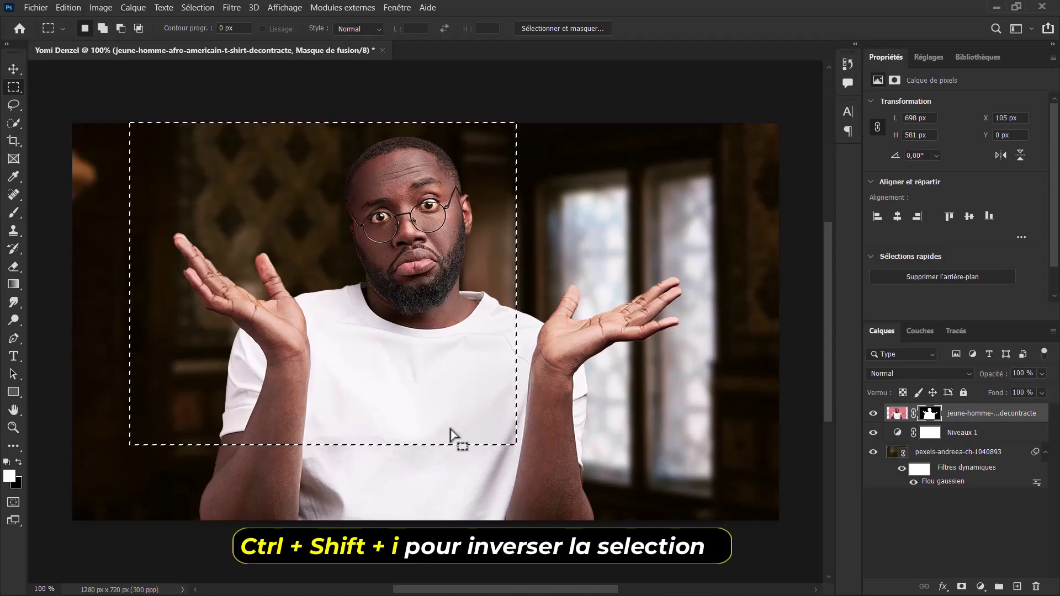
pyautogui.hotkey('ctrl', 'shift', 'i')
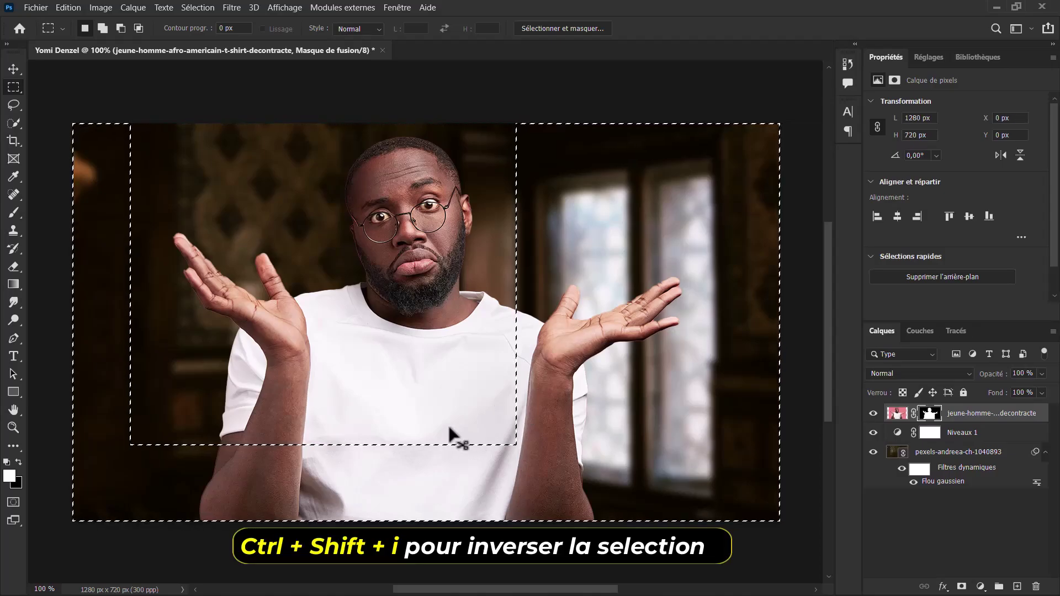
pyautogui.press('Delete')
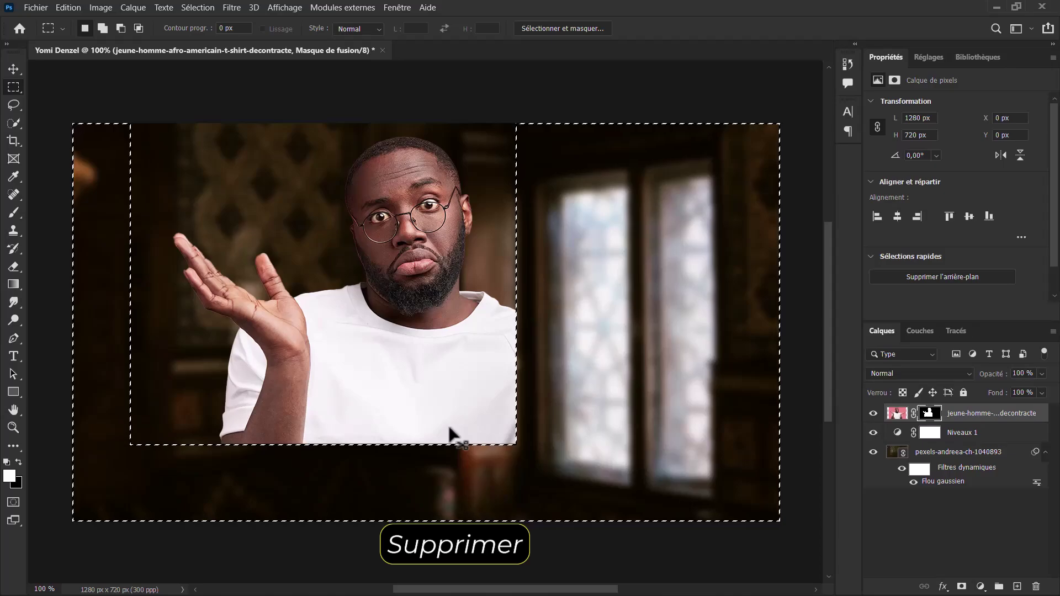
pyautogui.hotkey('ctrl', 'd')
# - Move the man toward the right side of the canvas
pyautogui.hotkey('ctrl', 't')
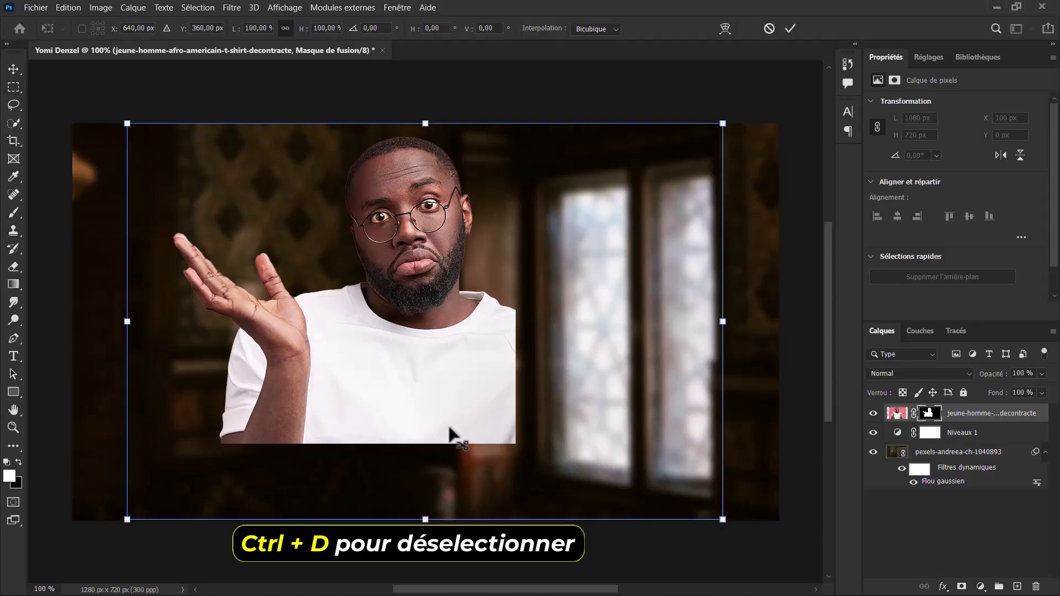
pyautogui.moveTo(421, 407)
pyautogui.mouseDown()
pyautogui.moveTo(689, 490)
pyautogui.moveTo(646, 467)
pyautogui.mouseUp()
pyautogui.press('Return')
# - Quick-select the man's remaining raised hand, thumb and forearm on his pixel layer
pyautogui.press('m')
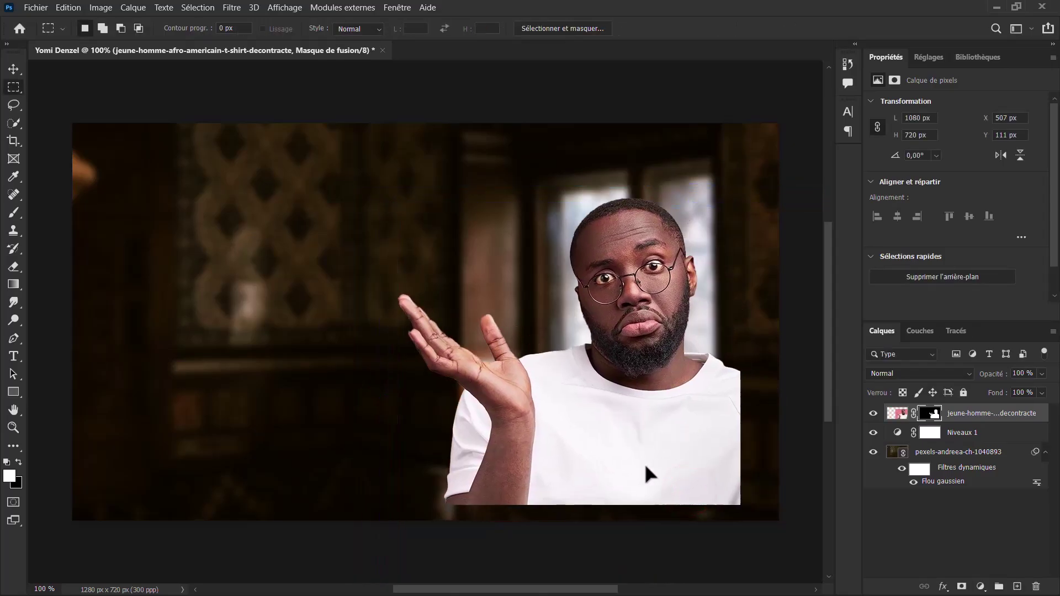
pyautogui.click(14, 123)
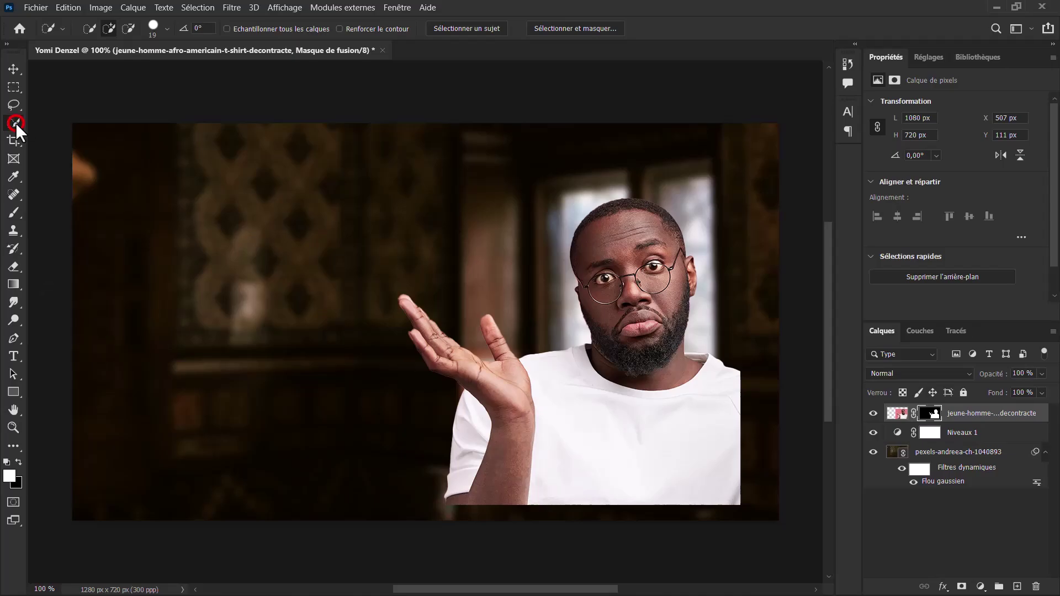
pyautogui.click(903, 415)
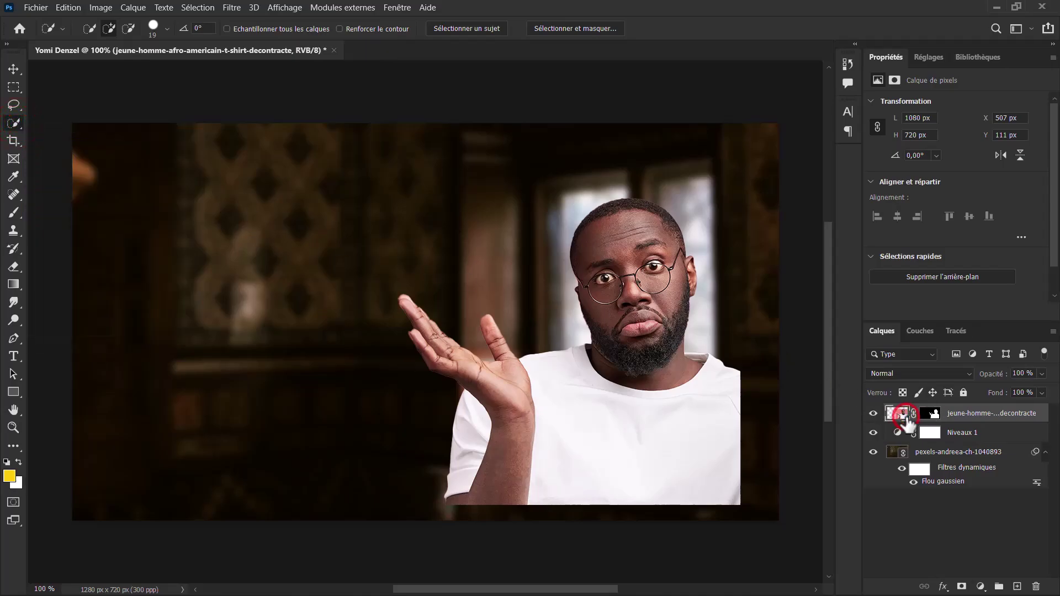
pyautogui.moveTo(511, 423); pyautogui.dragTo(428, 330)
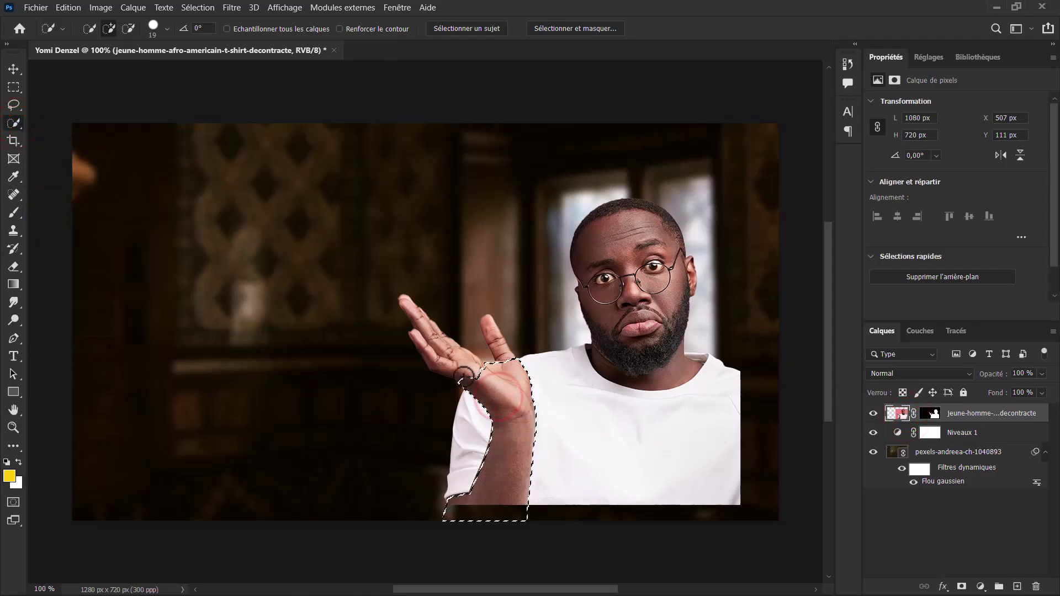
pyautogui.click(438, 331)
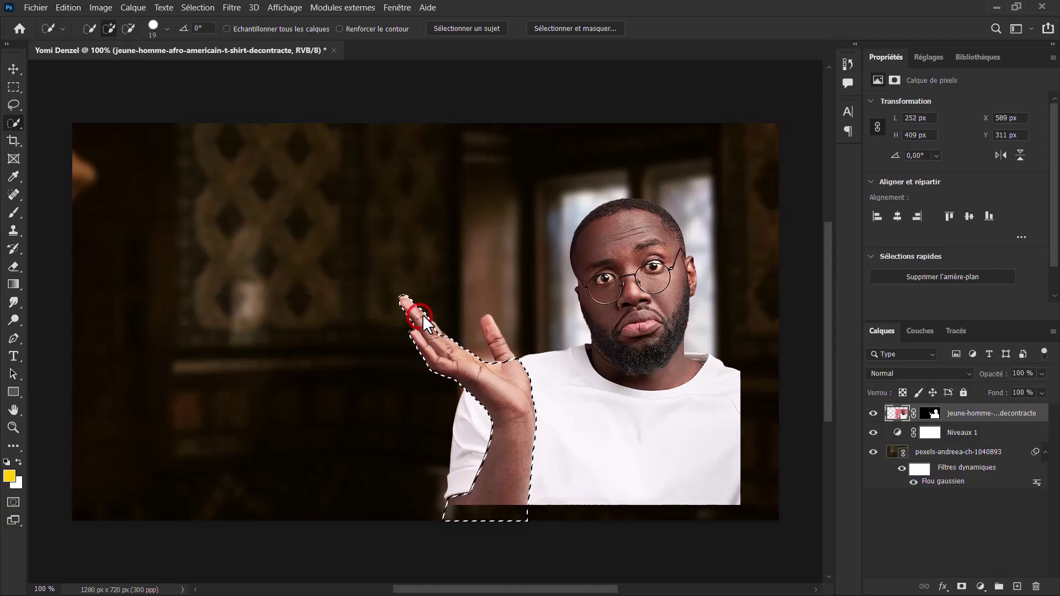
pyautogui.click(503, 350)
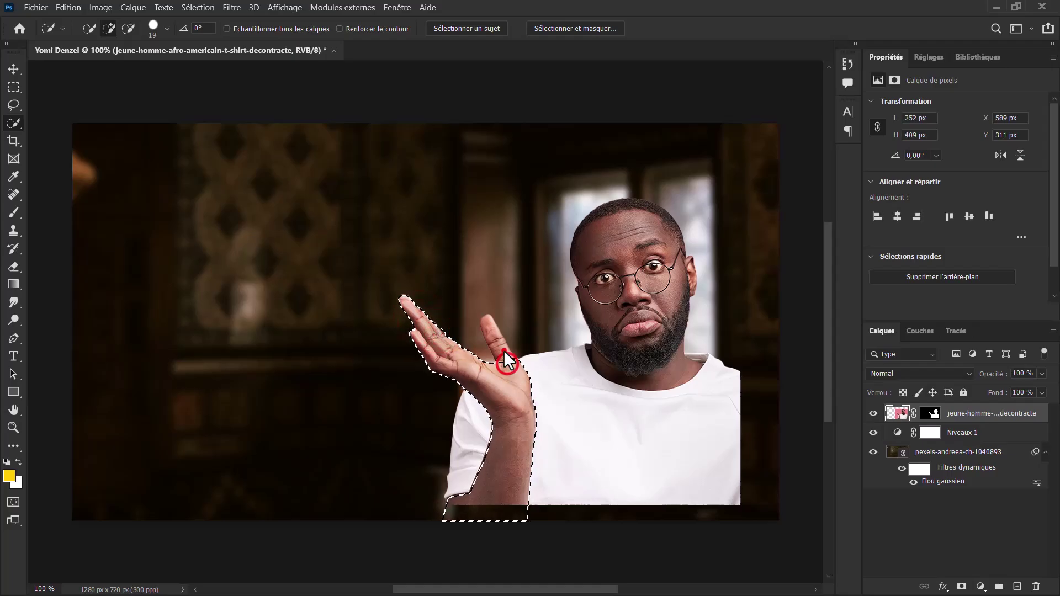
pyautogui.moveTo(497, 341); pyautogui.dragTo(486, 320)
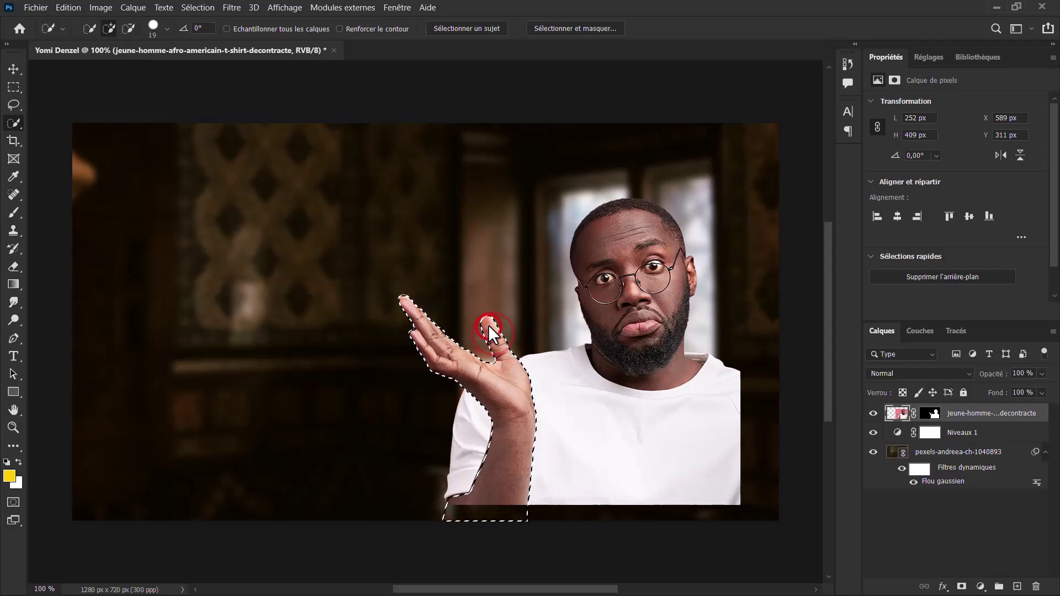
# - Expand the hand selection outward by 10 pixels
pyautogui.click(198, 8)
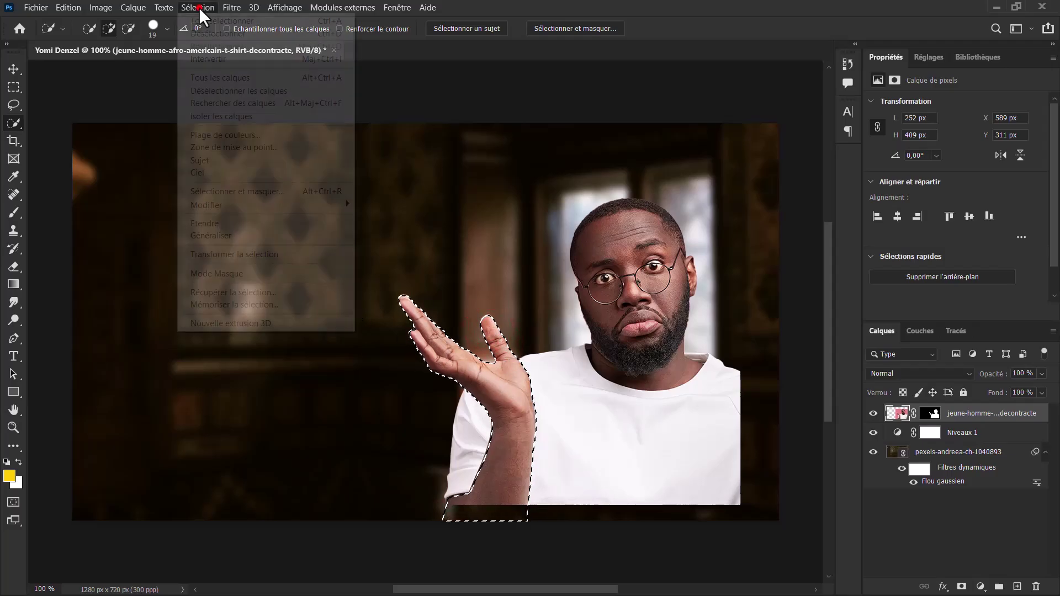
pyautogui.moveTo(265, 205)
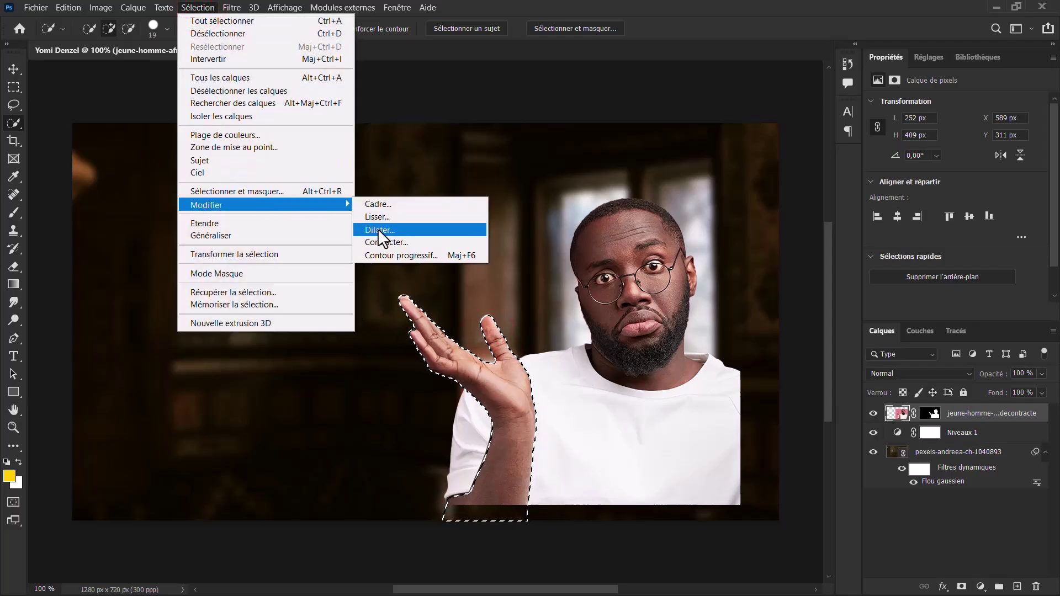
pyautogui.click(378, 229)
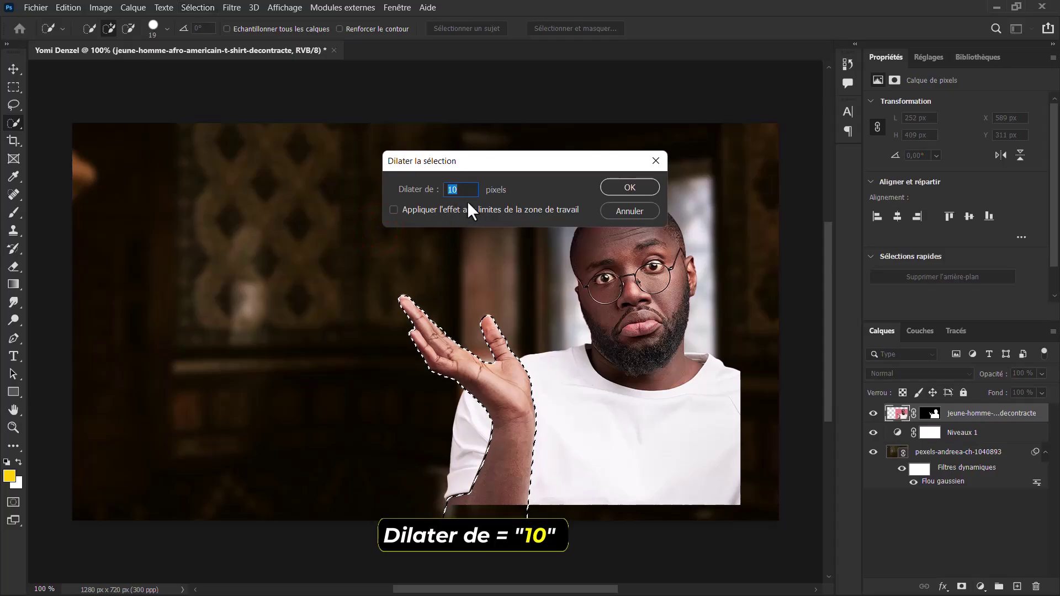
pyautogui.click(625, 188)
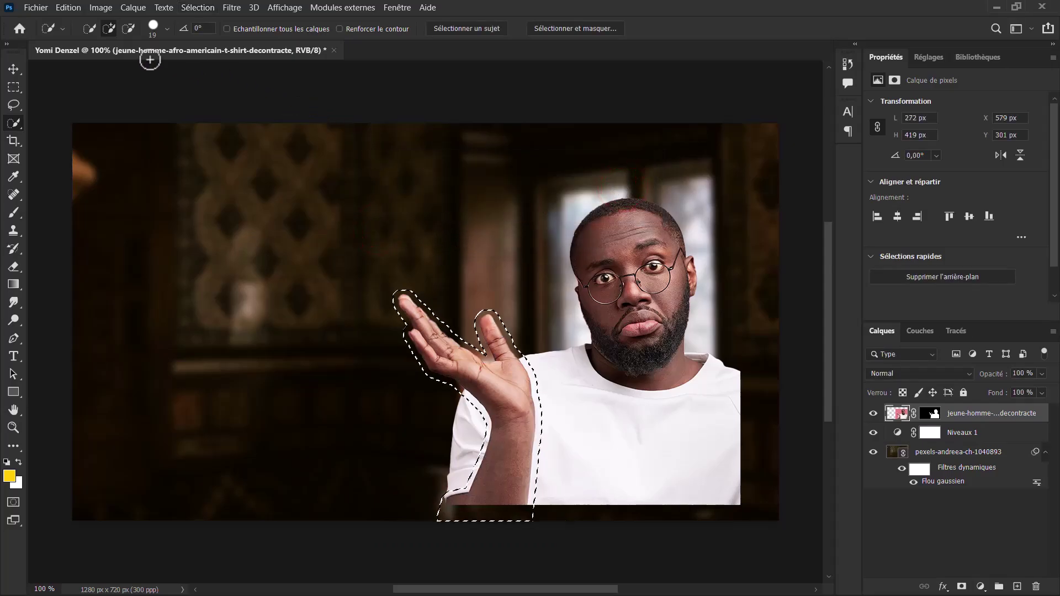
# - Content-aware fill the selected hand area, then deselect
pyautogui.click(68, 7)
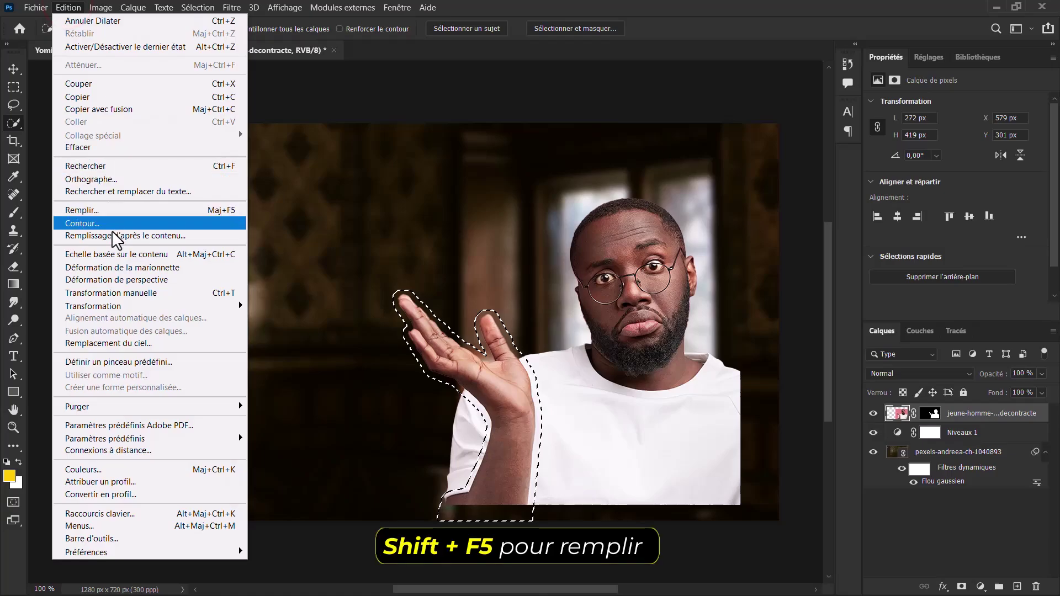
pyautogui.click(91, 211)
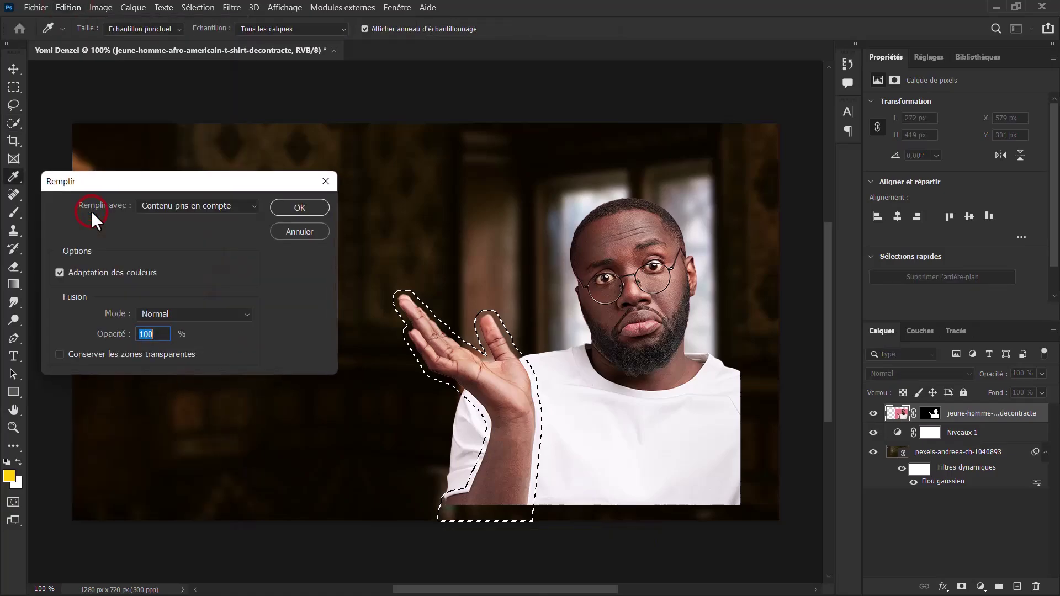
pyautogui.click(225, 204)
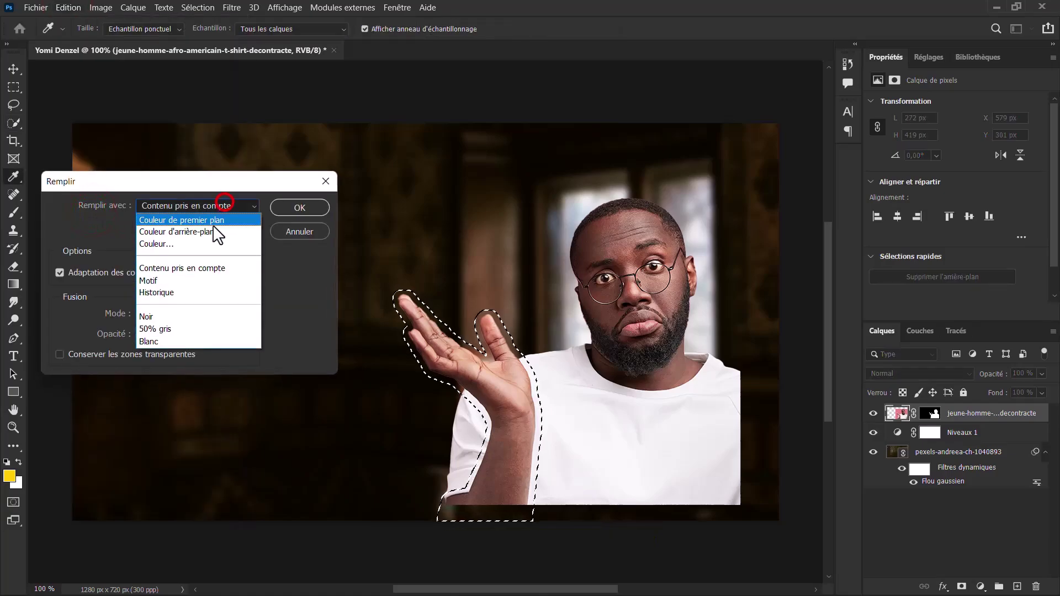
pyautogui.click(174, 264)
pyautogui.click(293, 207)
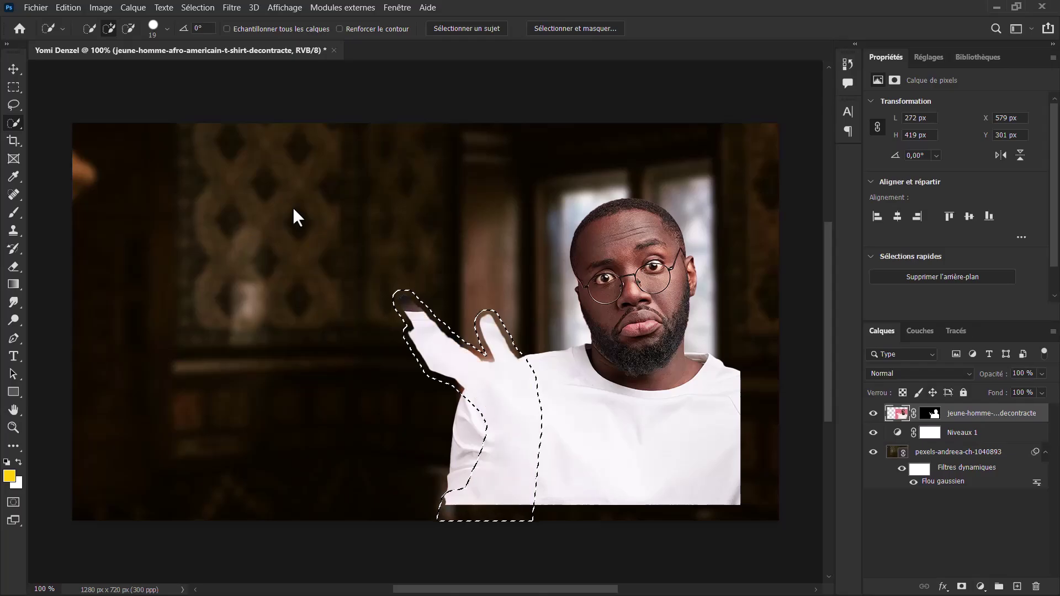
pyautogui.hotkey('ctrl', 'd')
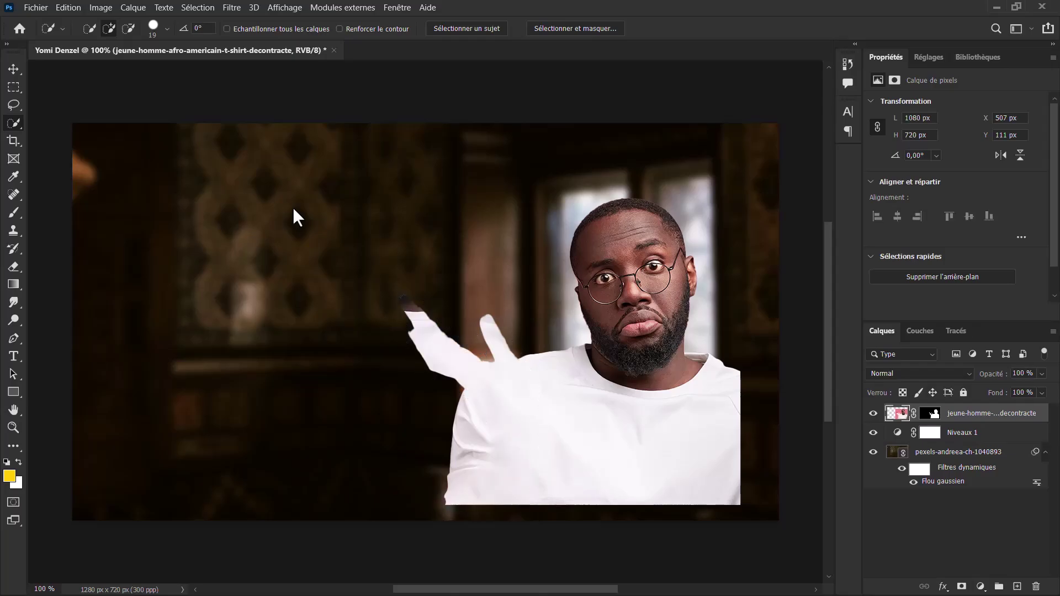
# - Lasso and delete the leftover hand bits near the shoulder
pyautogui.click(15, 105)
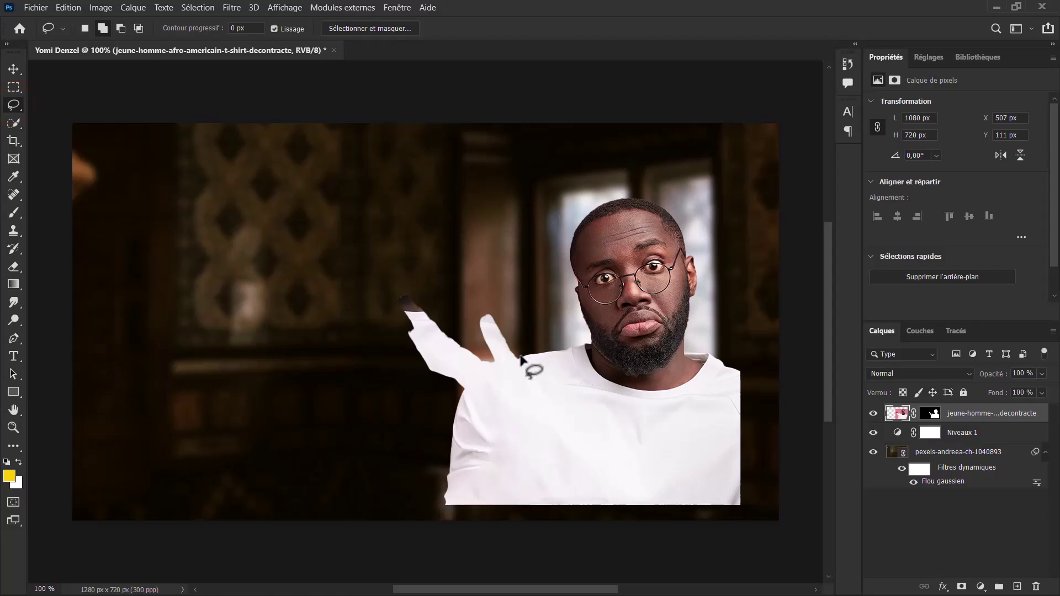
pyautogui.moveTo(518, 358)
pyautogui.mouseDown()
pyautogui.moveTo(420, 395)
pyautogui.moveTo(518, 366)
pyautogui.mouseUp()
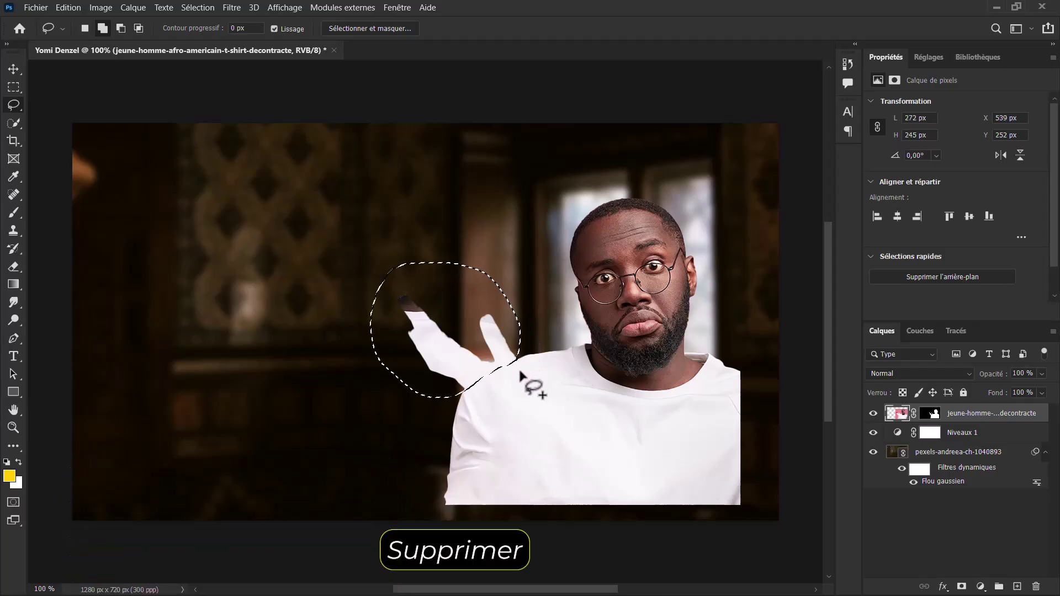
pyautogui.press('Delete')
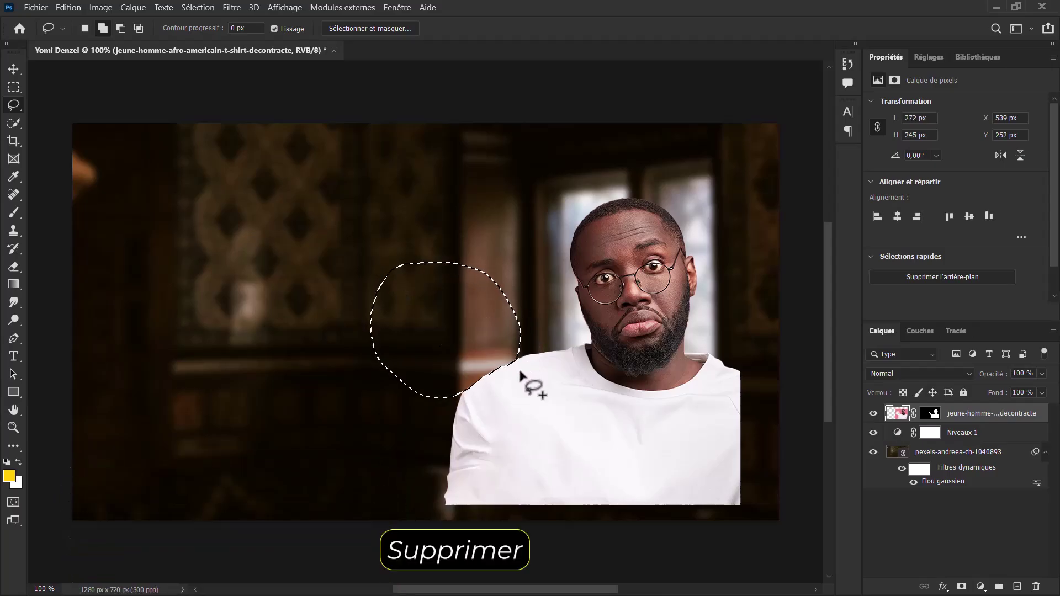
pyautogui.hotkey('ctrl', 'd')
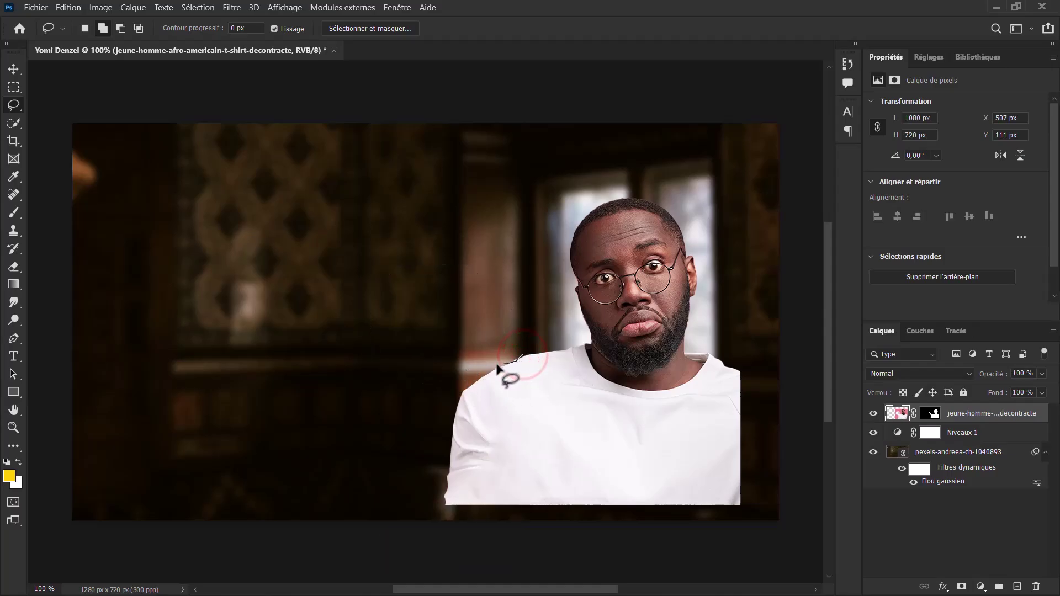
pyautogui.moveTo(517, 357); pyautogui.dragTo(506, 363)
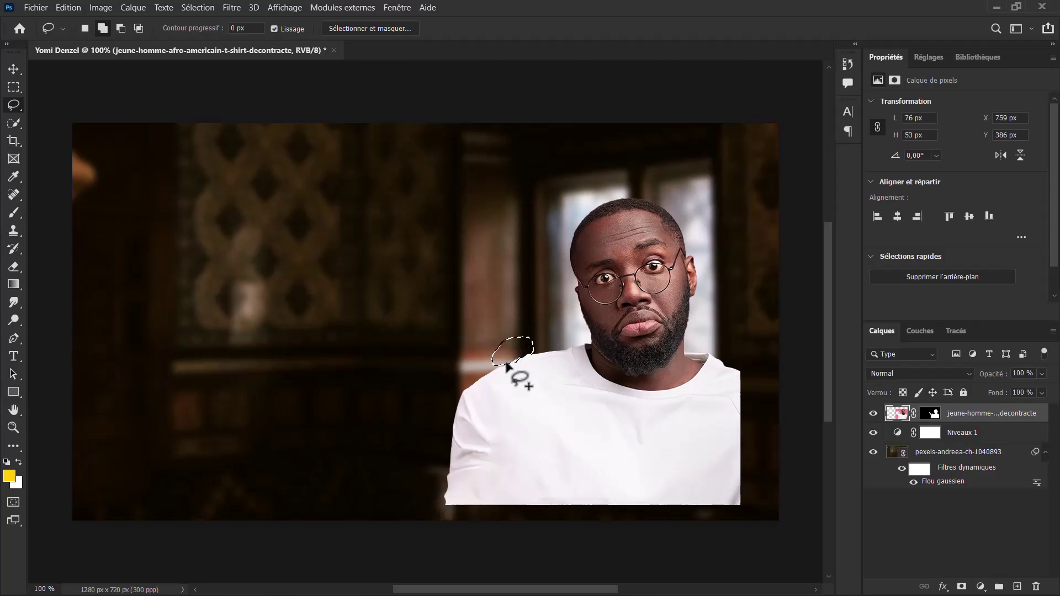
pyautogui.hotkey('ctrl', 'd')
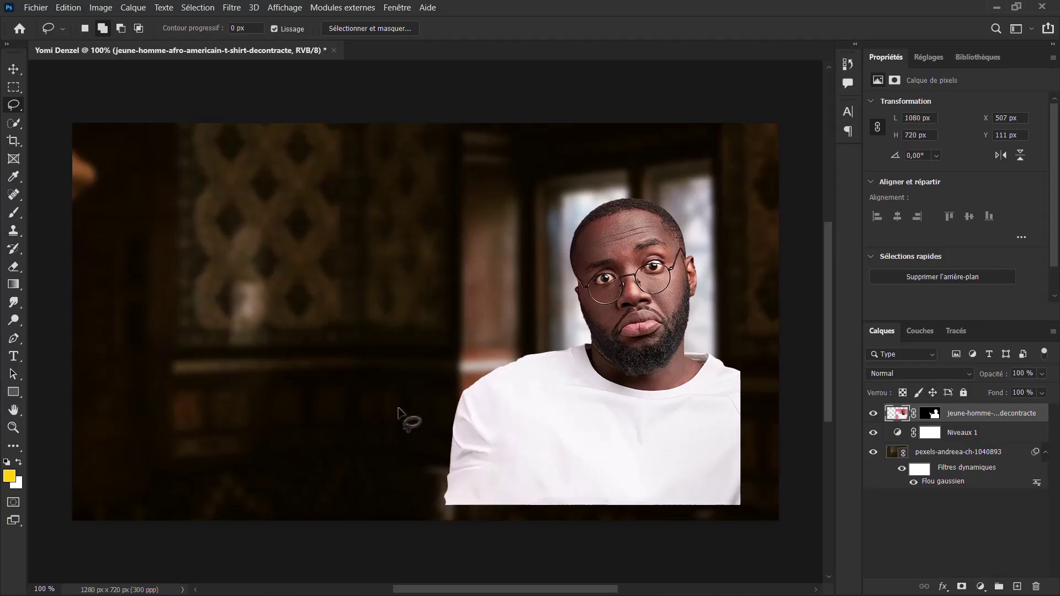
# - Select the man's white shirt and add a solid colour fill layer over it
pyautogui.click(12, 124)
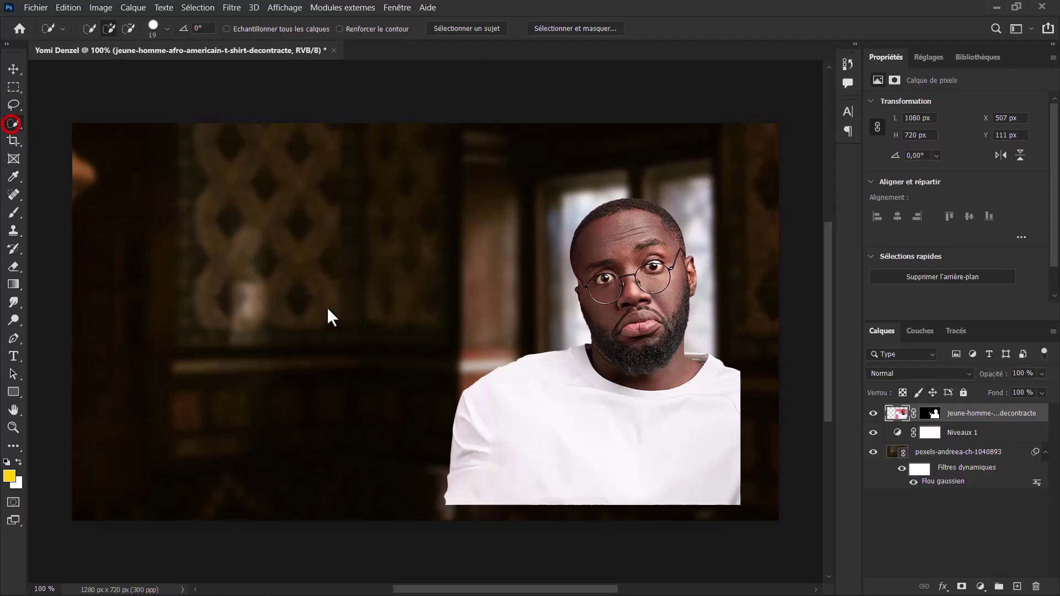
pyautogui.click(639, 442)
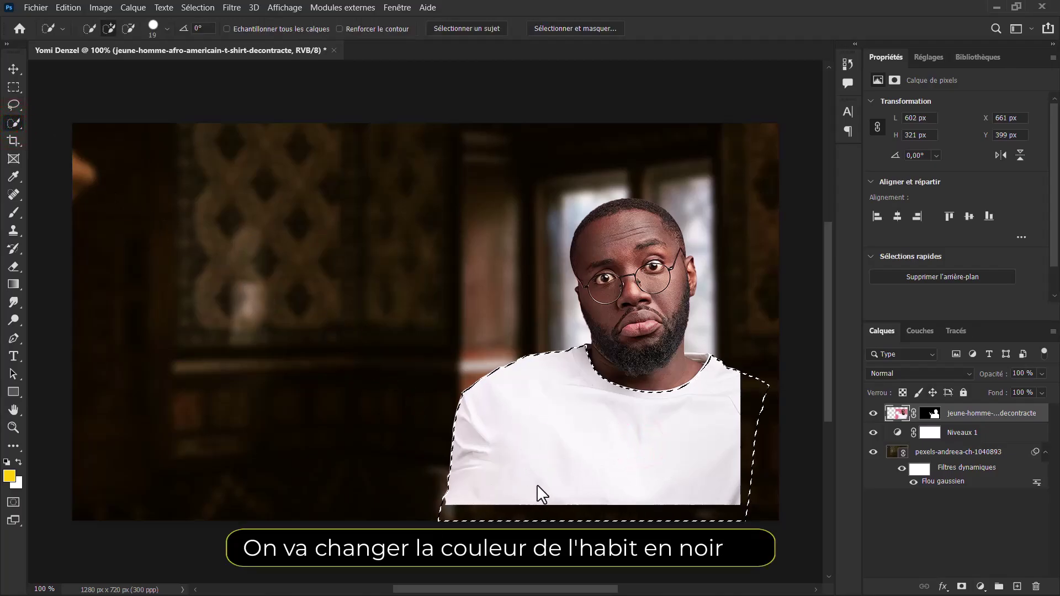
pyautogui.click(980, 588)
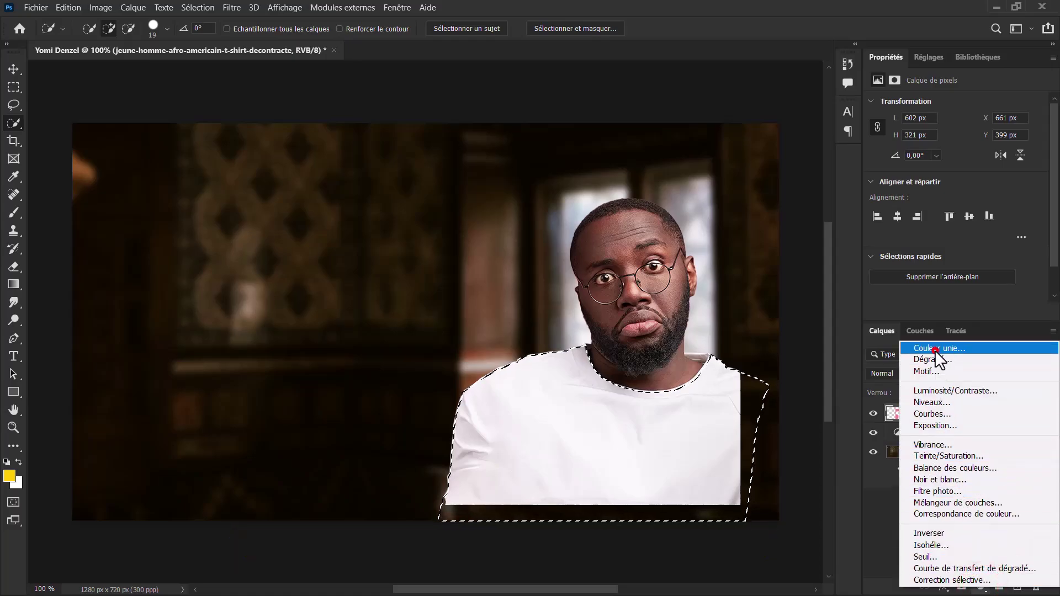
pyautogui.click(938, 348)
# - Make the shirt fill near black and set Fond 1 to Densité linéaire +
pyautogui.click(680, 482)
pyautogui.moveTo(664, 492); pyautogui.dragTo(653, 505)
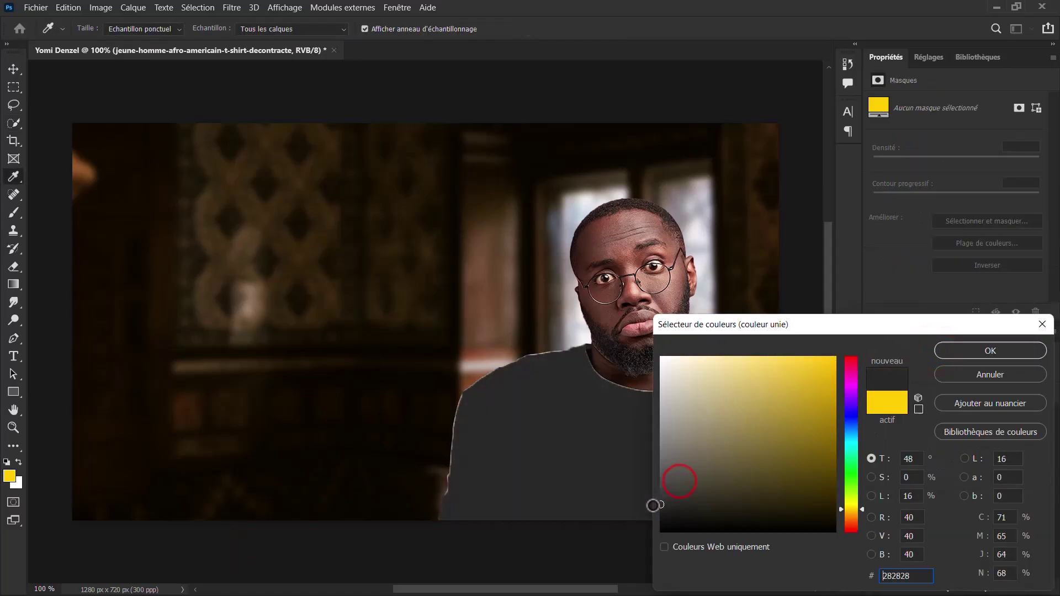
pyautogui.click(983, 350)
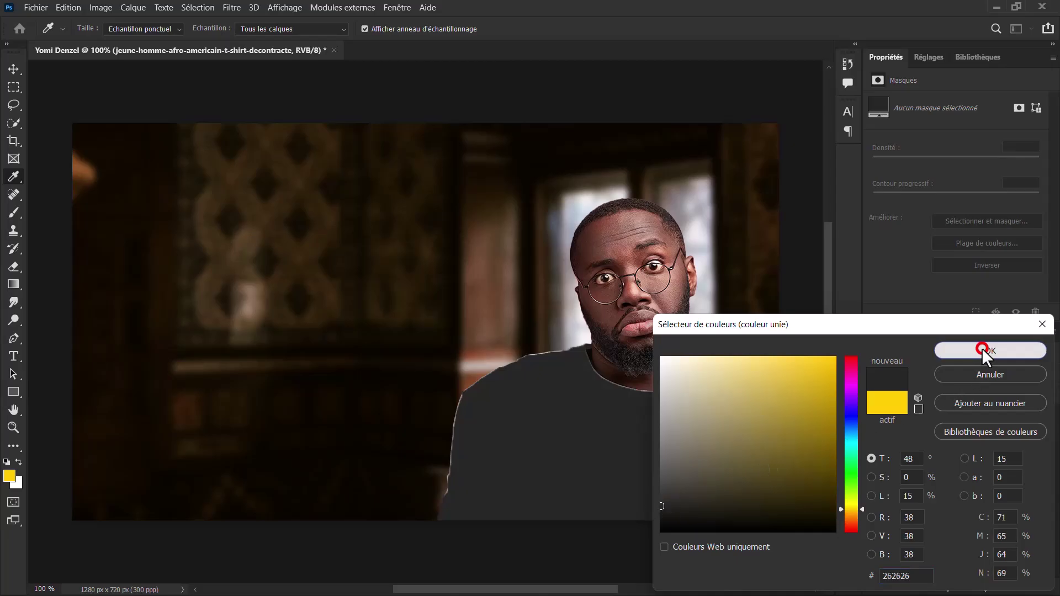
pyautogui.click(942, 370)
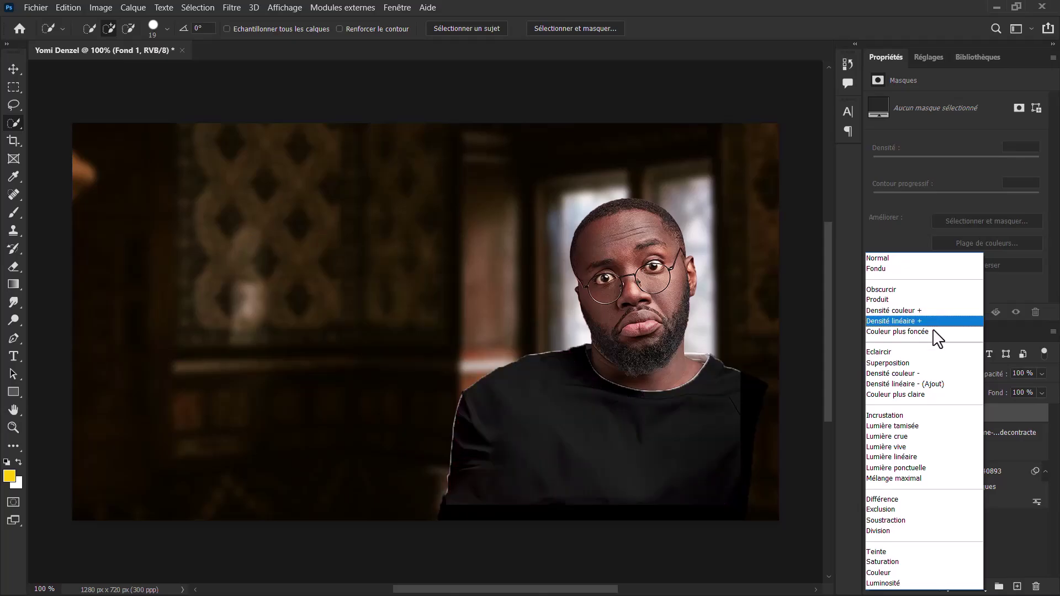
pyautogui.click(901, 321)
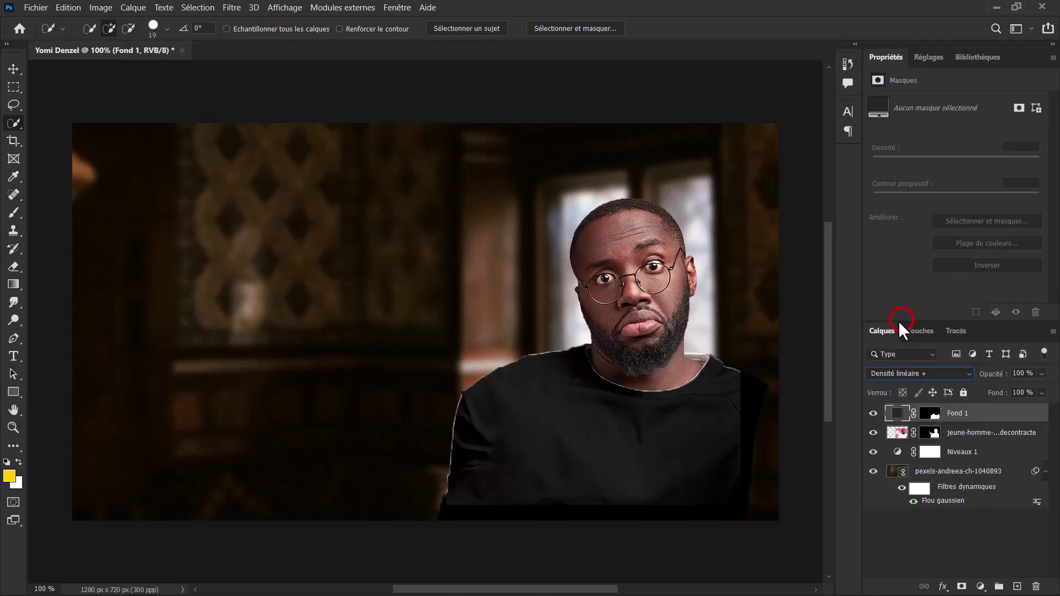
# - Load Fond 1's shirt mask as a selection and trim it near the neck
pyautogui.click(937, 418)
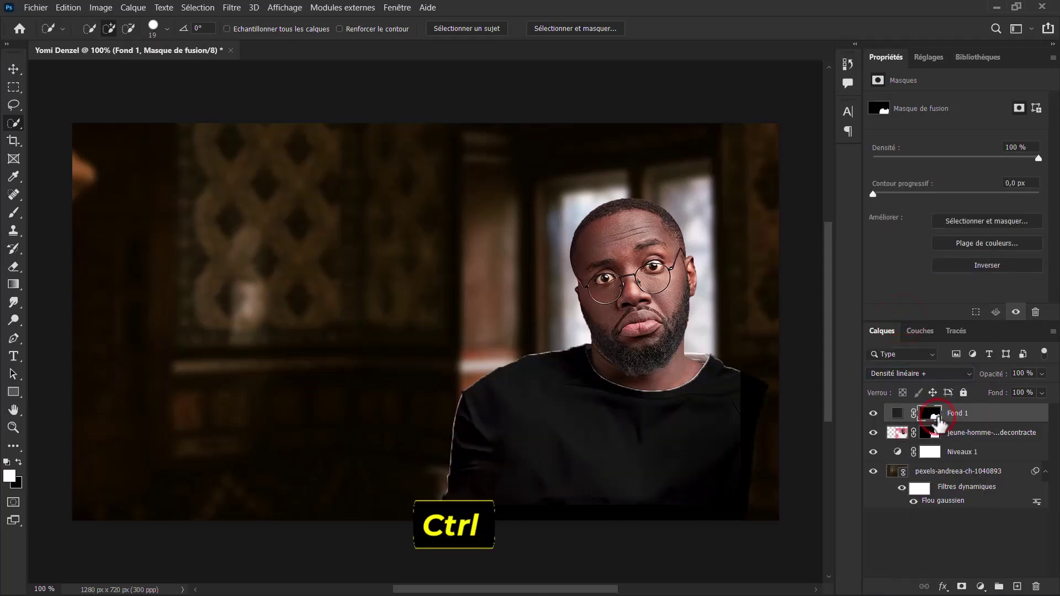
pyautogui.keyDown('ctrl'); pyautogui.click(933, 413); pyautogui.keyUp('ctrl')
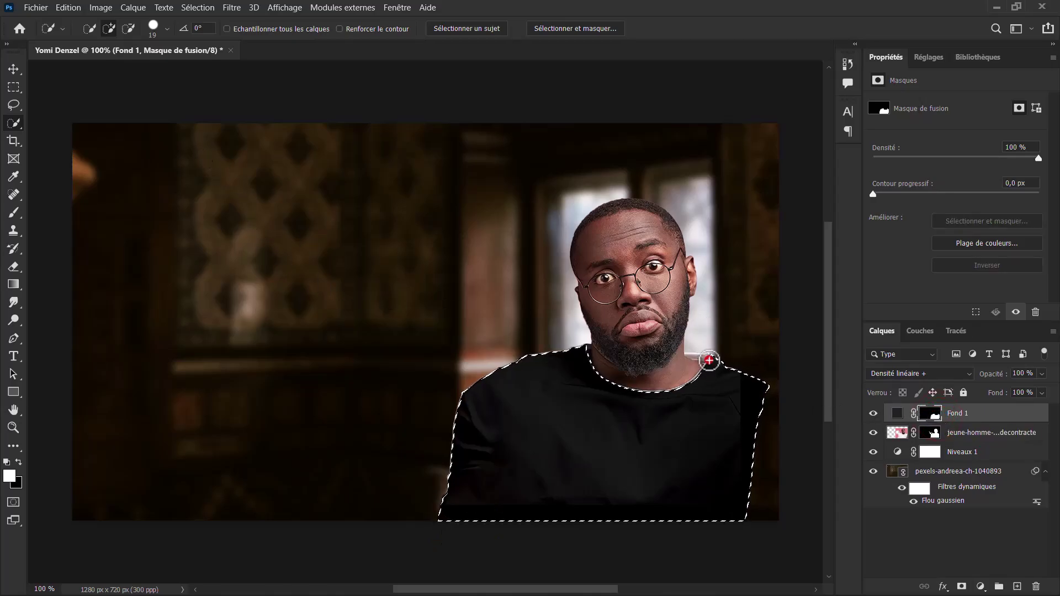
pyautogui.click(709, 361)
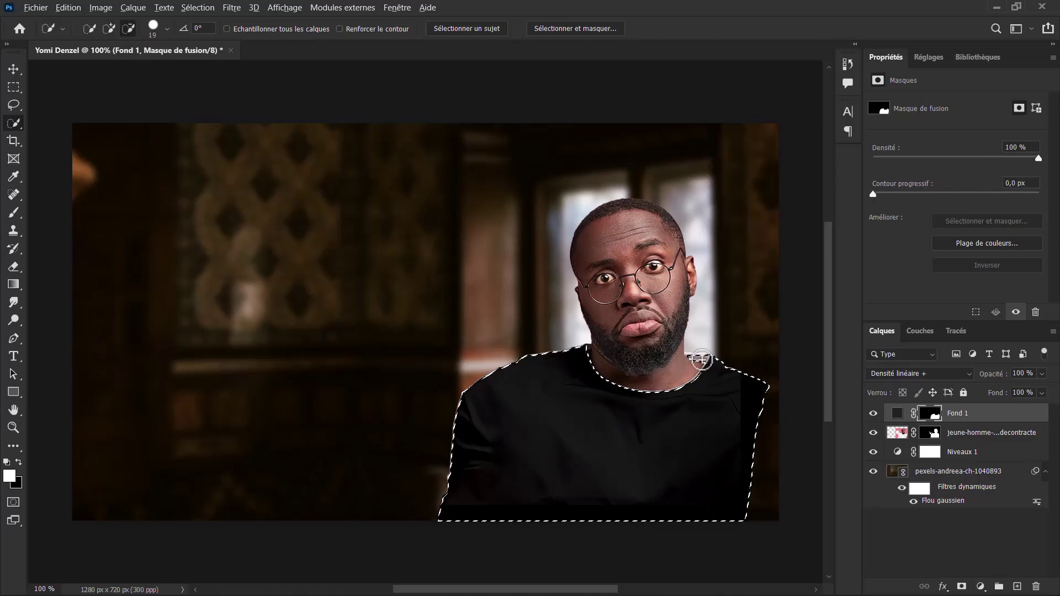
pyautogui.keyDown('alt'); pyautogui.click(698, 356); pyautogui.keyUp('alt')
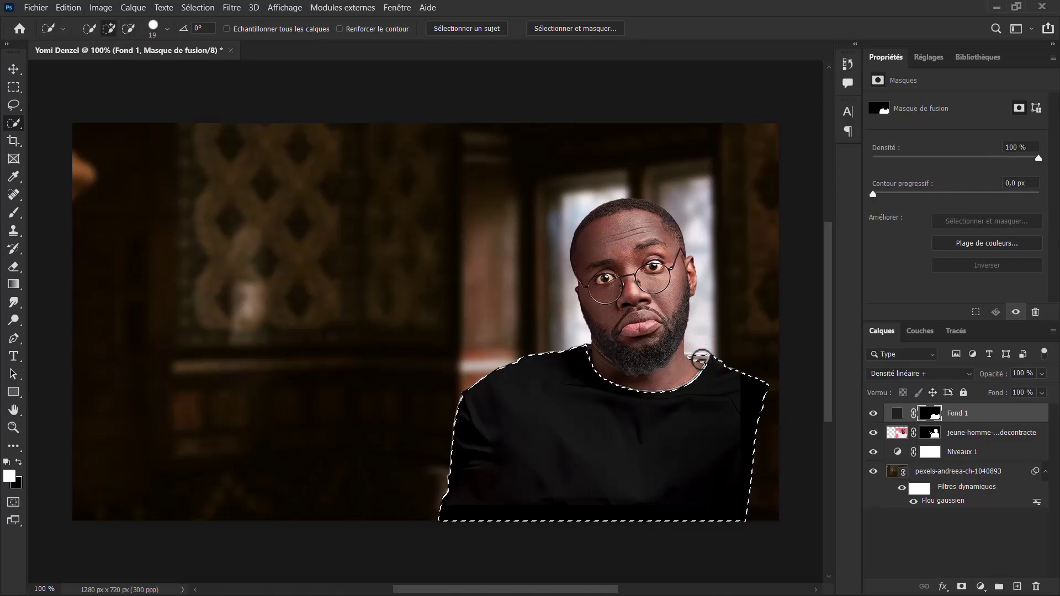
pyautogui.hotkey('ctrl', '+')
pyautogui.hscroll(5, 701, 358)
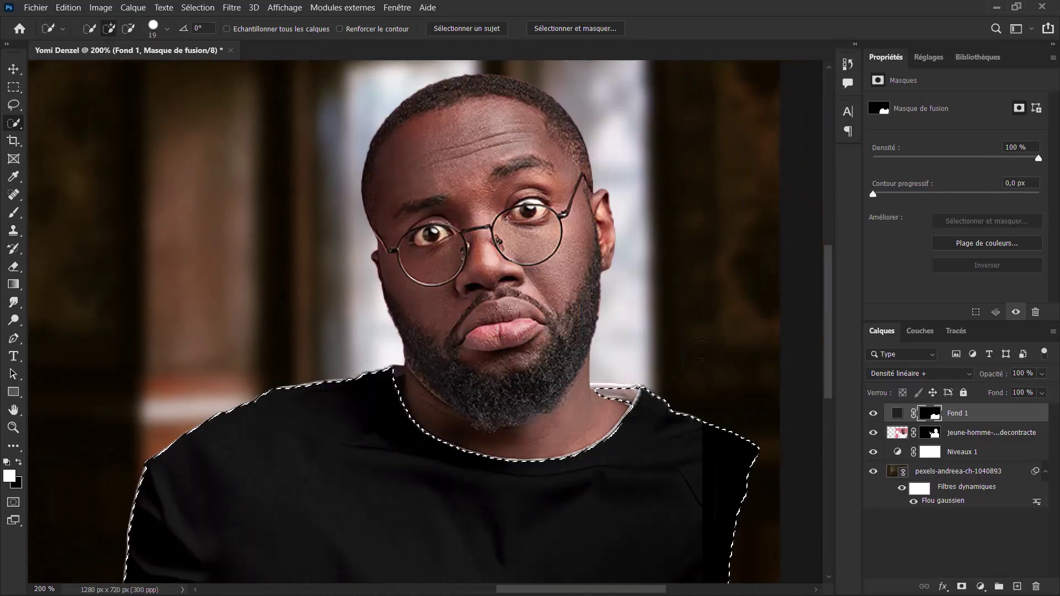
pyautogui.press('[')
pyautogui.press('[')
pyautogui.press('[')
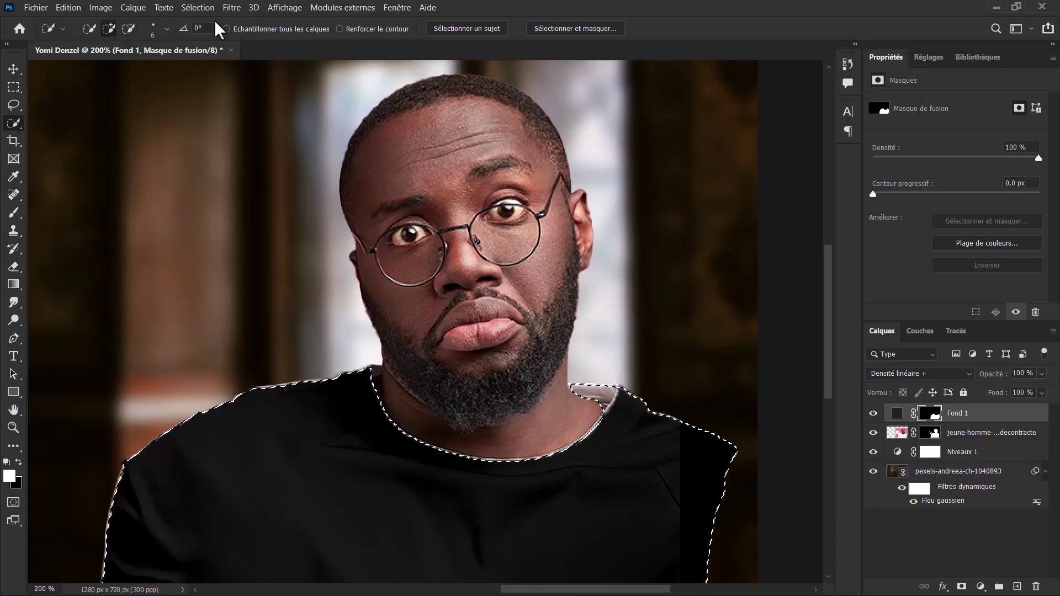
# - Expand the shirt selection by 2 pixels and fill it into Fond 1's mask
pyautogui.click(197, 7)
pyautogui.moveTo(248, 205)
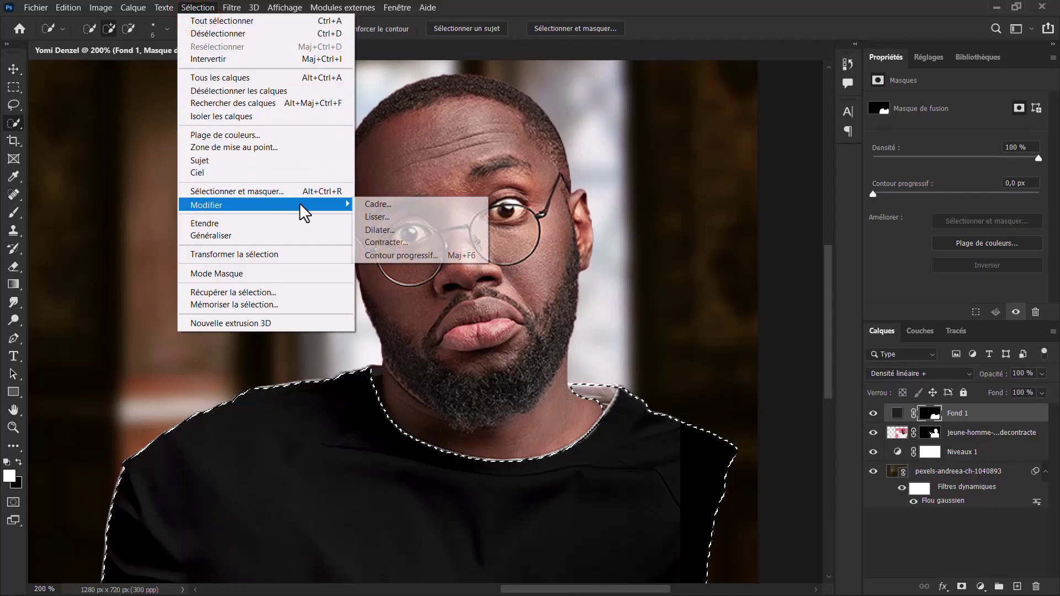
pyautogui.click(376, 228)
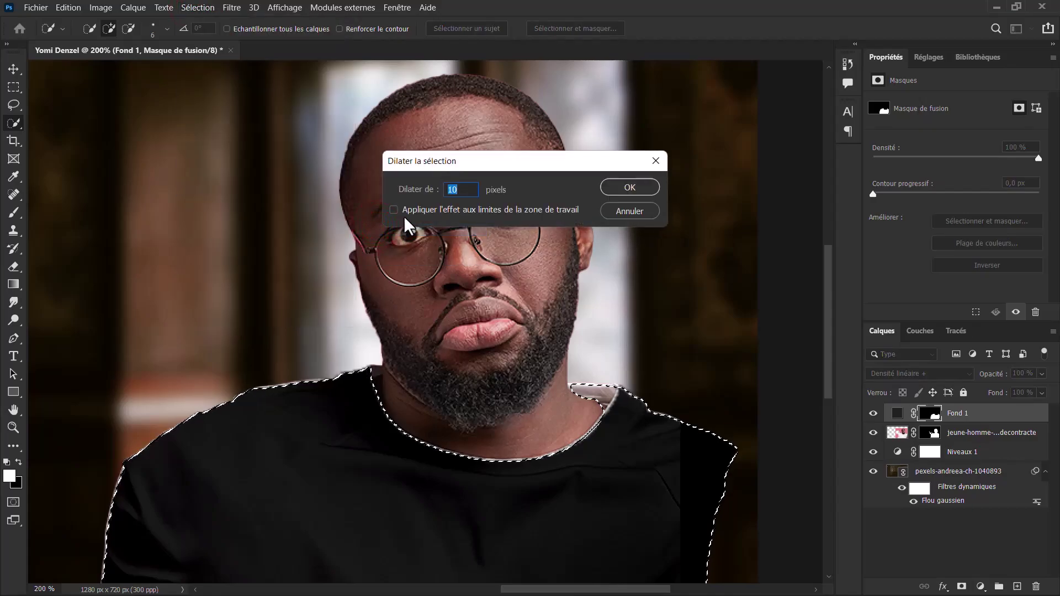
pyautogui.write('2')
pyautogui.click(632, 183)
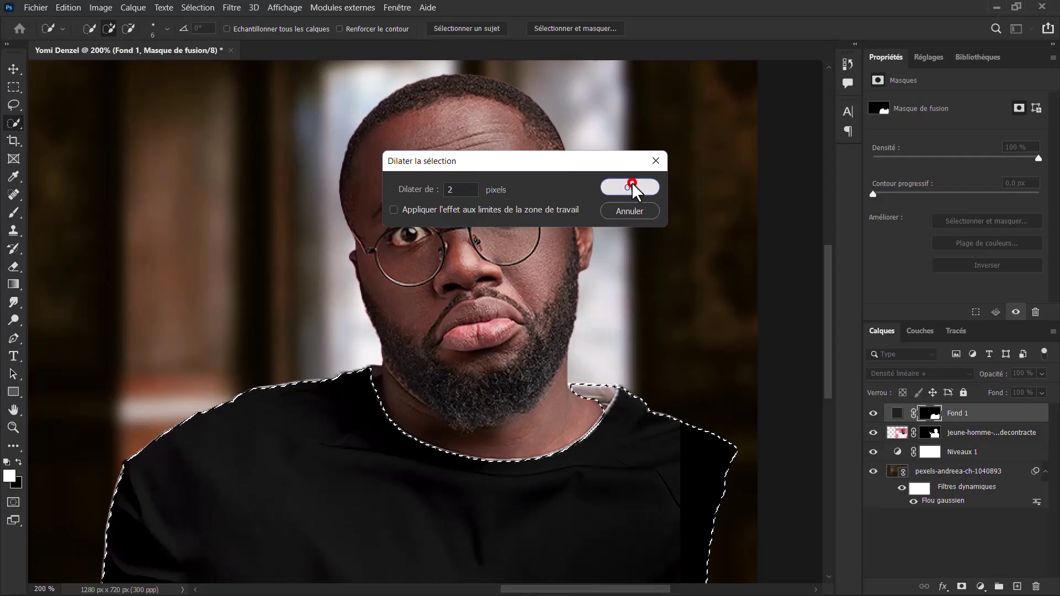
pyautogui.hotkey('ctrl', 'BackSpace')
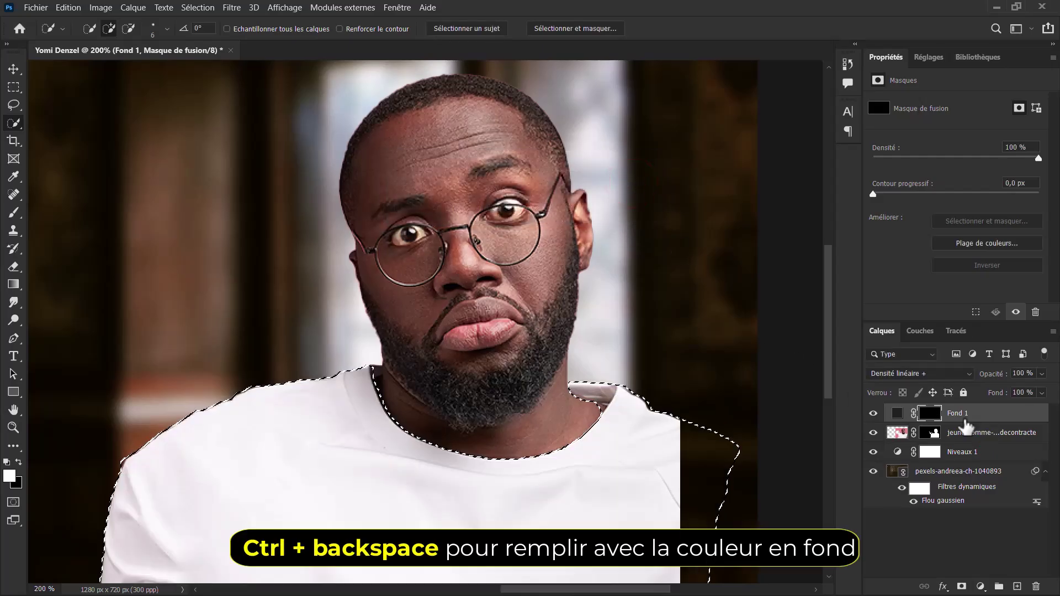
pyautogui.press('x')
pyautogui.hotkey('ctrl', 'BackSpace')
pyautogui.hotkey('ctrl', 'd')
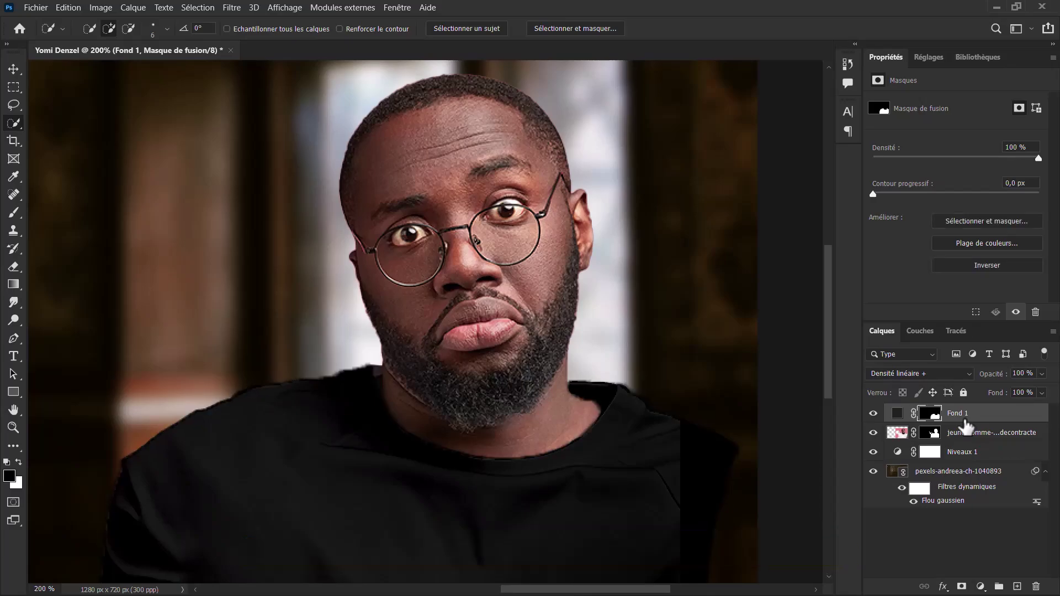
pyautogui.hotkey('ctrl', '-')
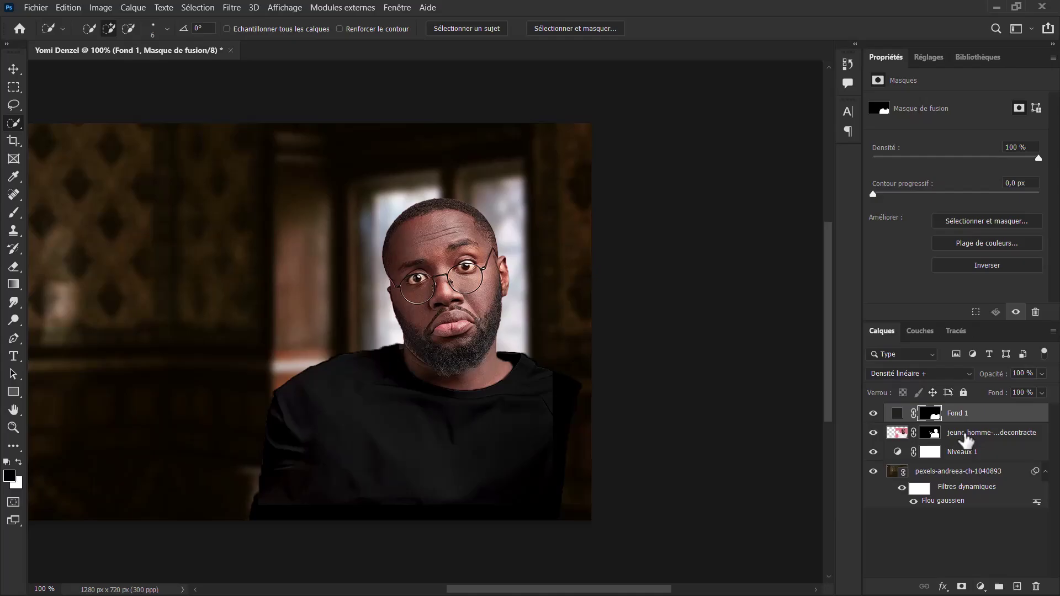
# - Merge the shirt layer and the man's photo layer into a single Fond 1 layer
pyautogui.keyDown('ctrl'); pyautogui.click(966, 435); pyautogui.keyUp('ctrl')
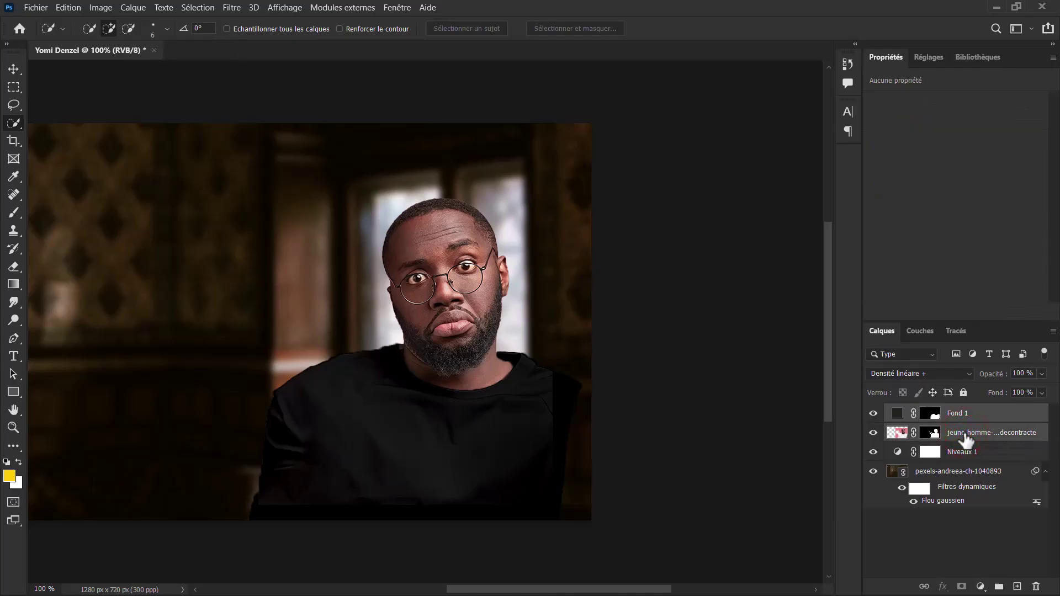
pyautogui.rightClick(966, 435)
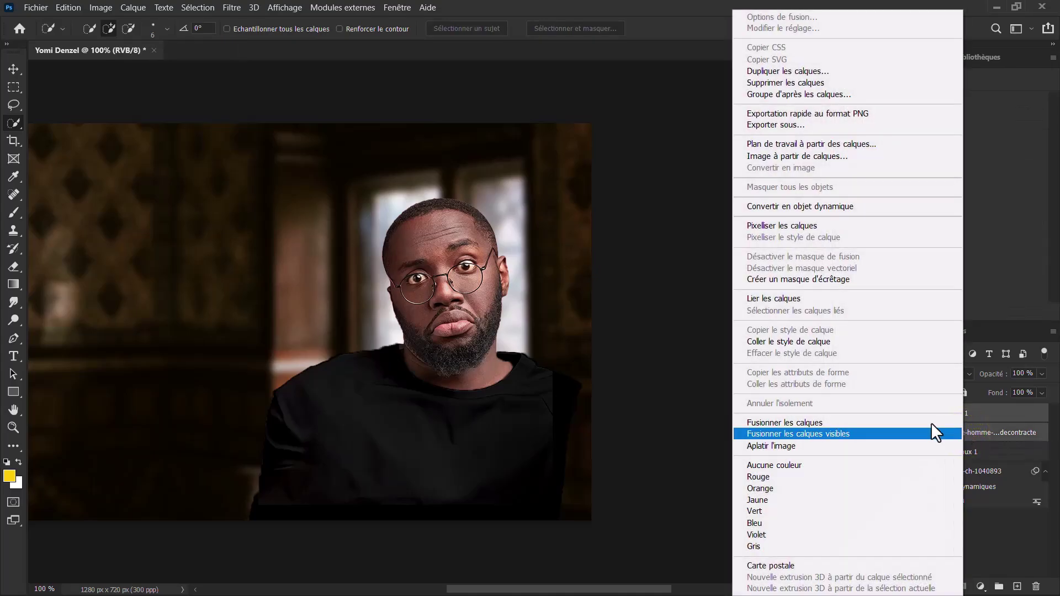
pyautogui.click(778, 423)
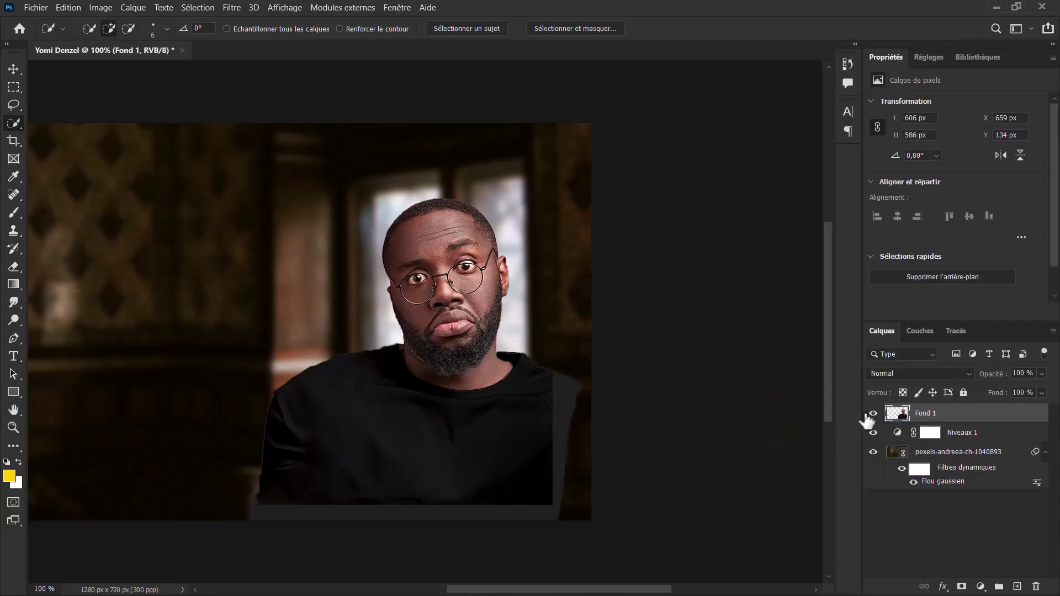
# - Enlarge the merged man to about 125% and shift him right and slightly down
pyautogui.hotkey('ctrl', 't')
pyautogui.moveTo(420, 420)
pyautogui.mouseDown()
pyautogui.moveTo(452, 444)
pyautogui.moveTo(468, 483)
pyautogui.moveTo(466, 474)
pyautogui.mouseUp()
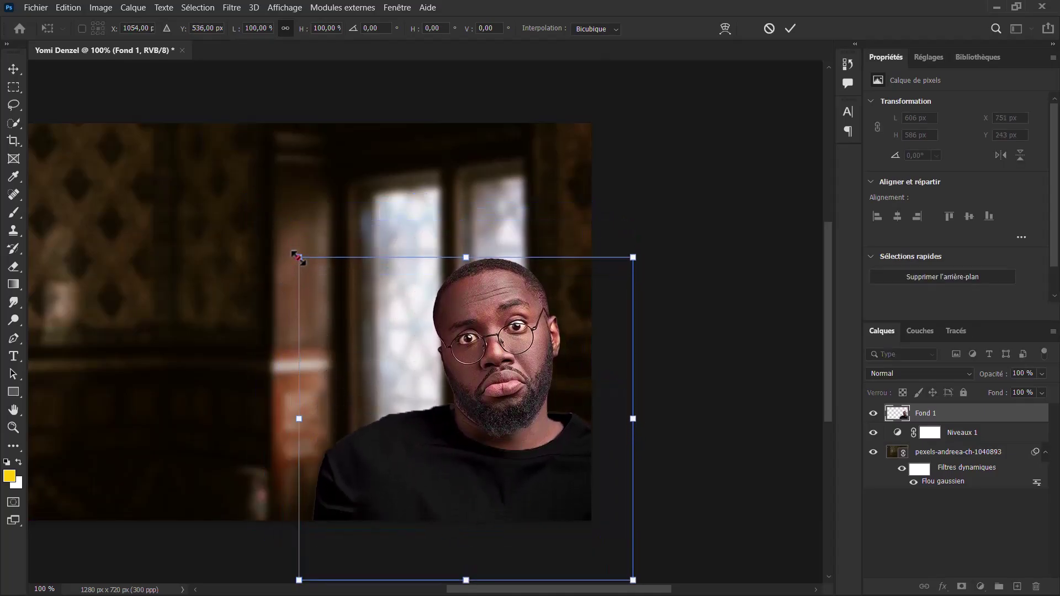
pyautogui.moveTo(299, 257); pyautogui.dragTo(216, 174)
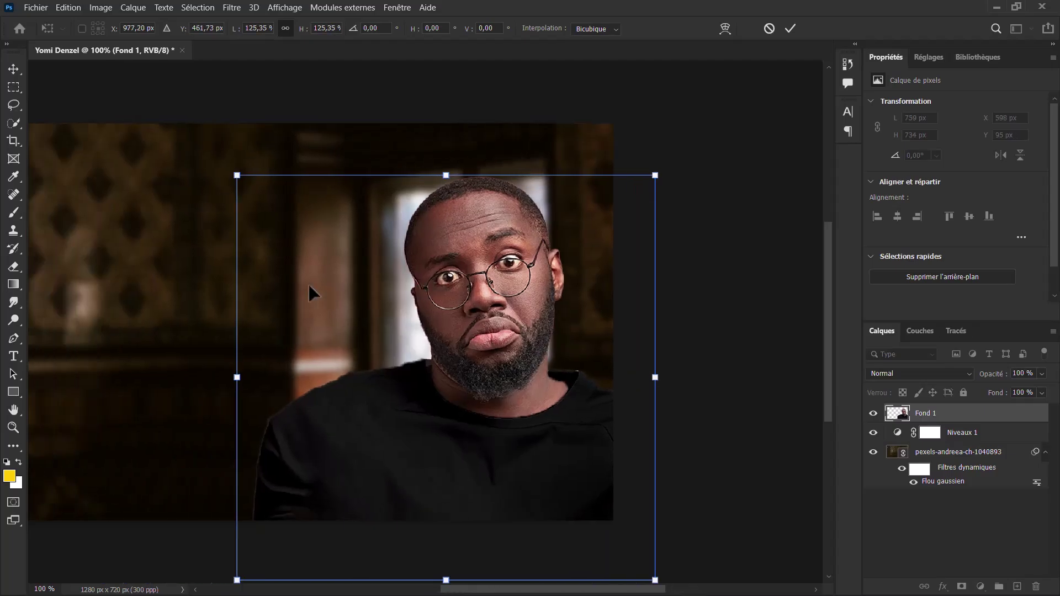
pyautogui.press('Return')
pyautogui.press('w')
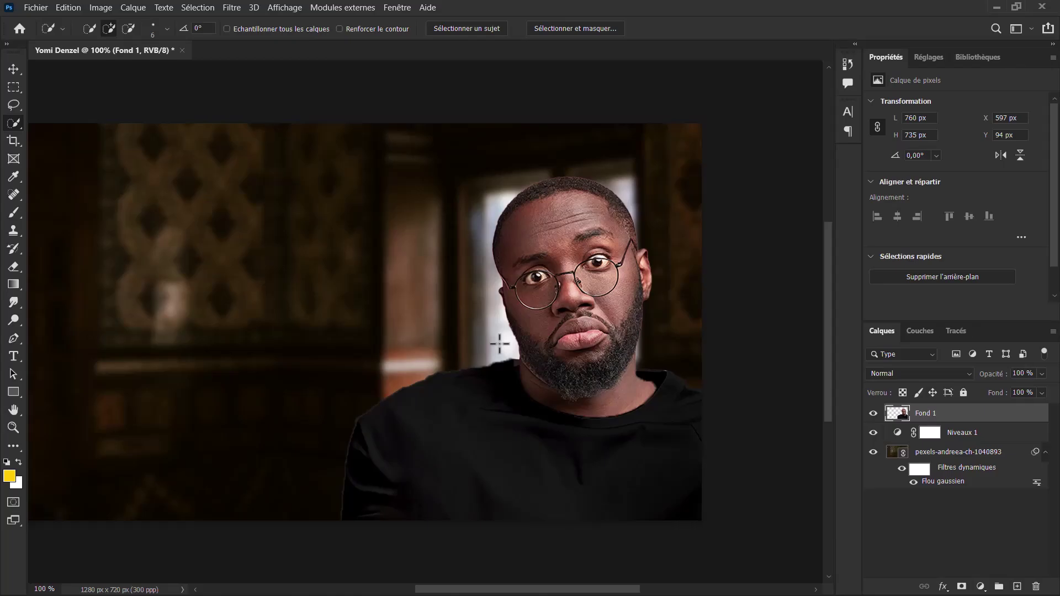
# - Add a layer mask to Fond 1 and auto-select the man as the subject
pyautogui.click(962, 587)
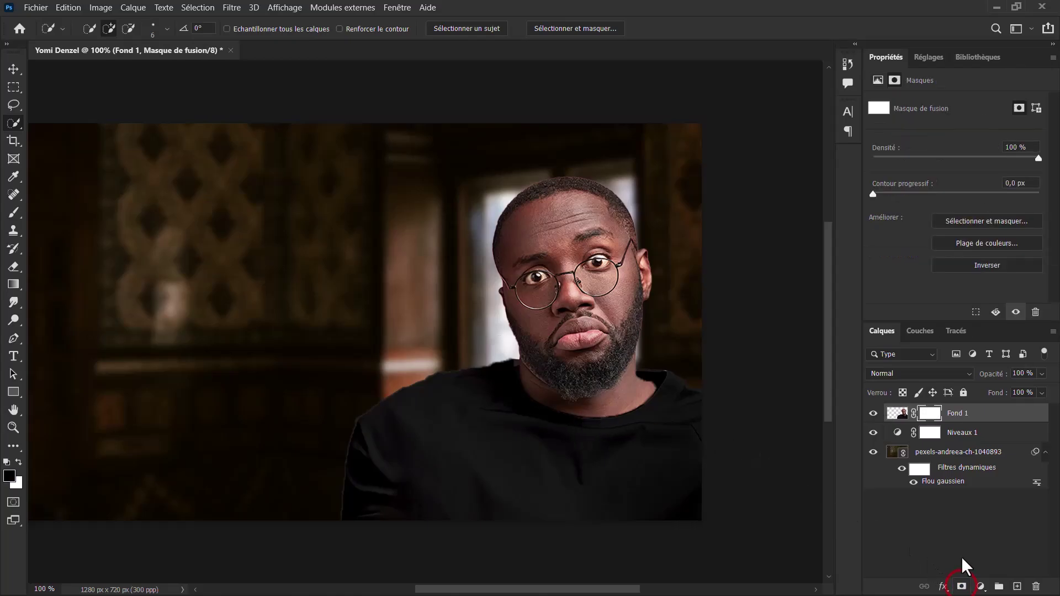
pyautogui.keyDown('ctrl'); pyautogui.click(904, 414); pyautogui.keyUp('ctrl')
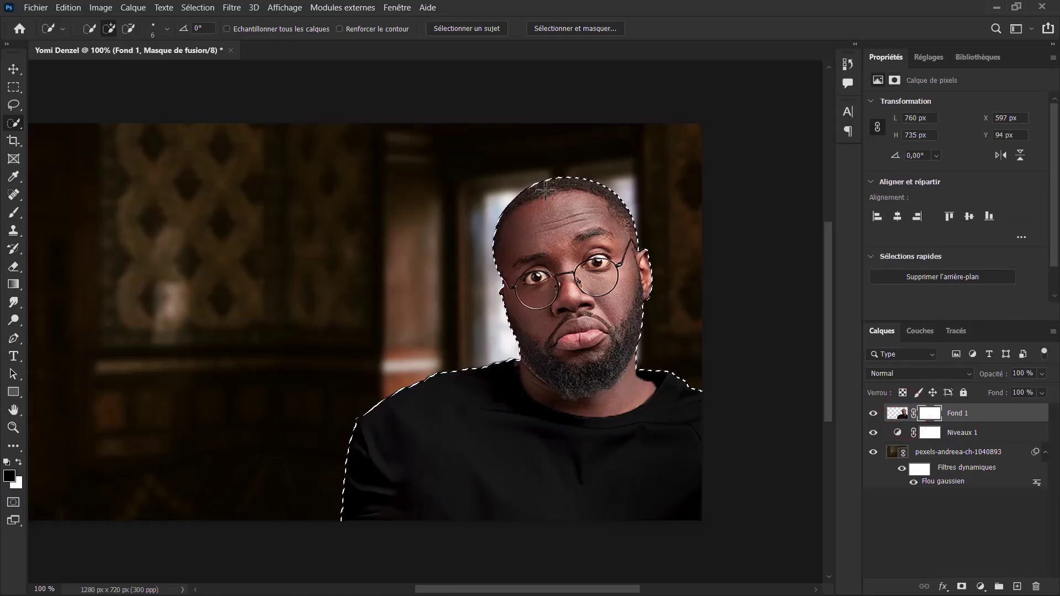
pyautogui.click(560, 26)
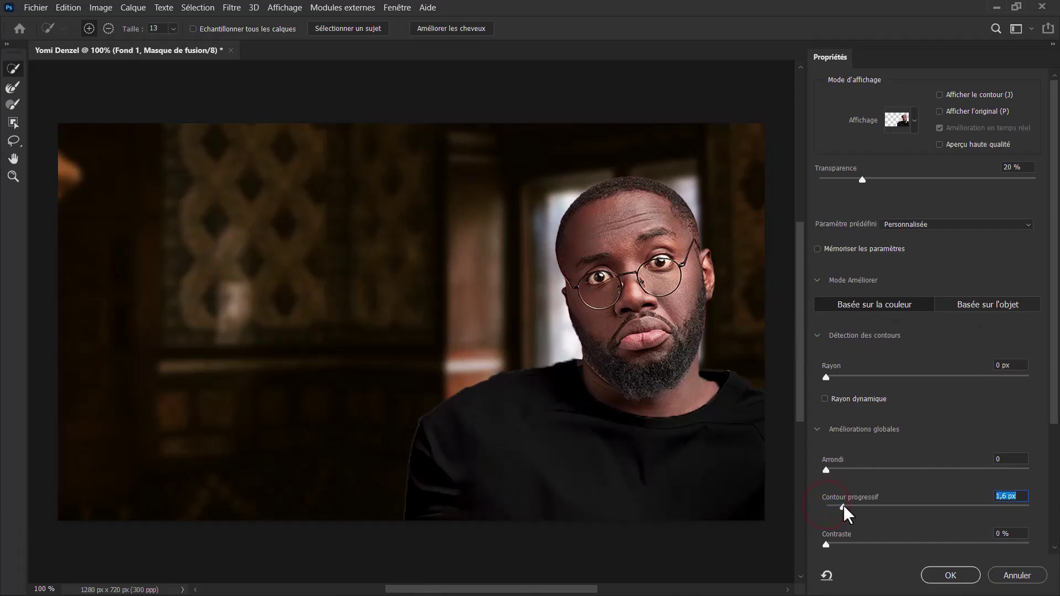
# - Refine the edges with 1,6 px feather into masked layer Fond 1 copie, then make it a smart object
pyautogui.scroll(-3, 1049, 354)
pyautogui.scroll(-3, 1050, 353)
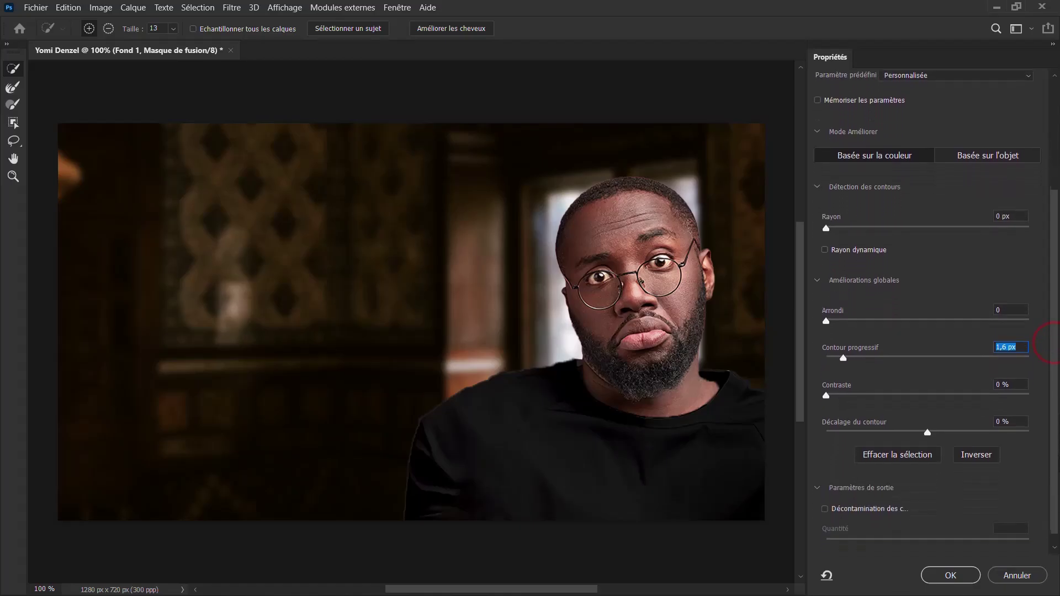
pyautogui.click(825, 492)
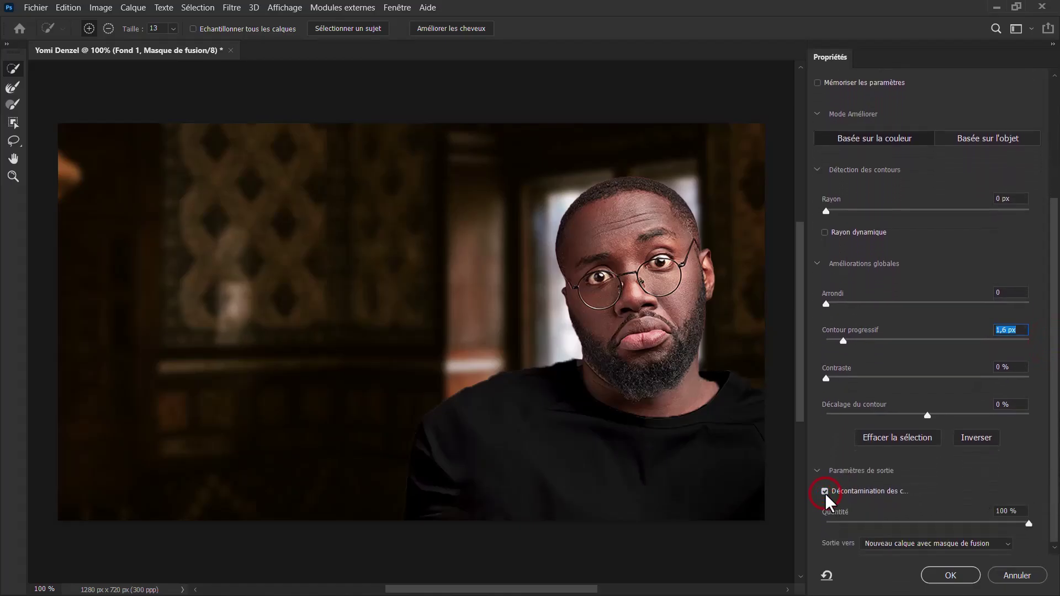
pyautogui.click(825, 492)
pyautogui.click(935, 576)
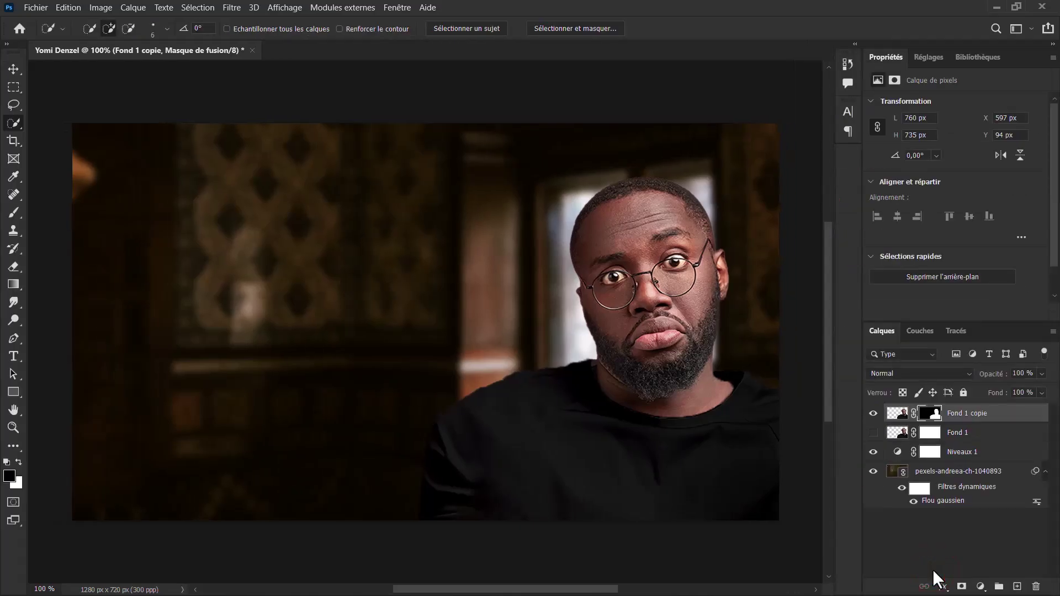
pyautogui.click(232, 8)
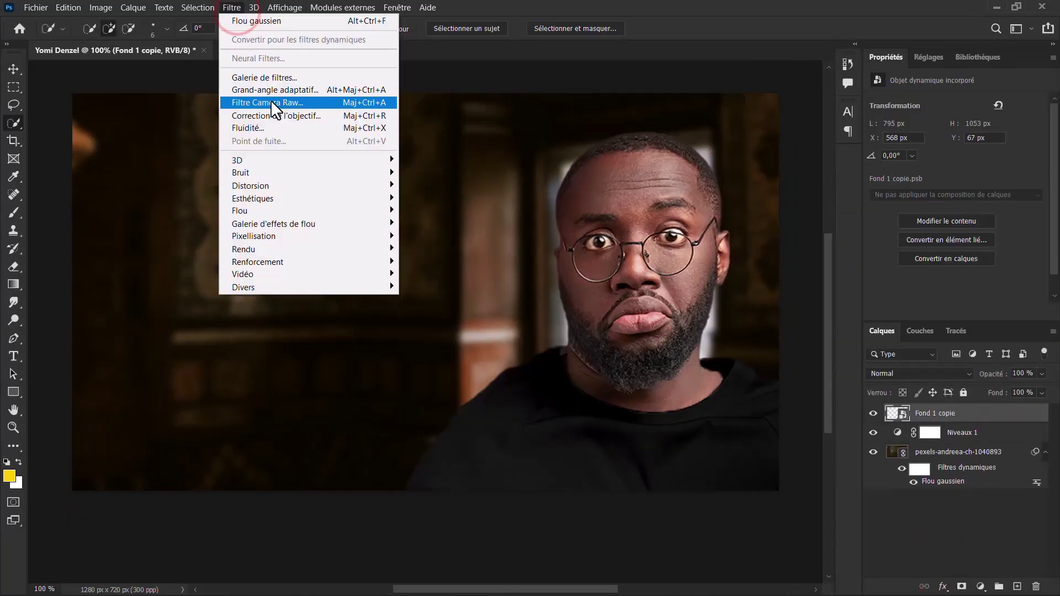
pyautogui.click(270, 101)
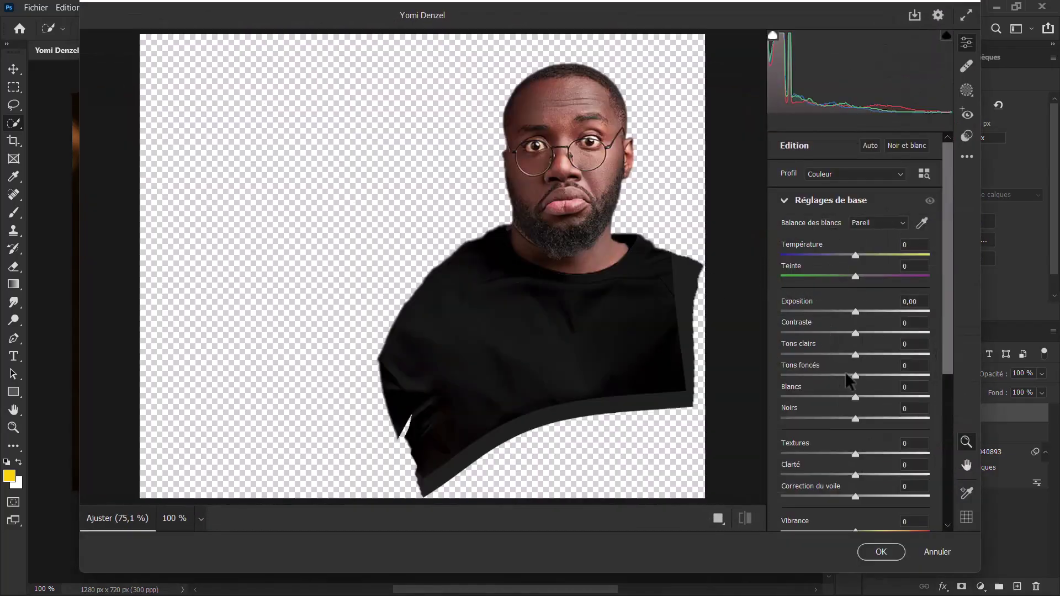
# - In Camera Raw, brighten the man's shadows, warm the temperature, and raise highlights and clarity slightly
pyautogui.moveTo(856, 376); pyautogui.dragTo(932, 376)
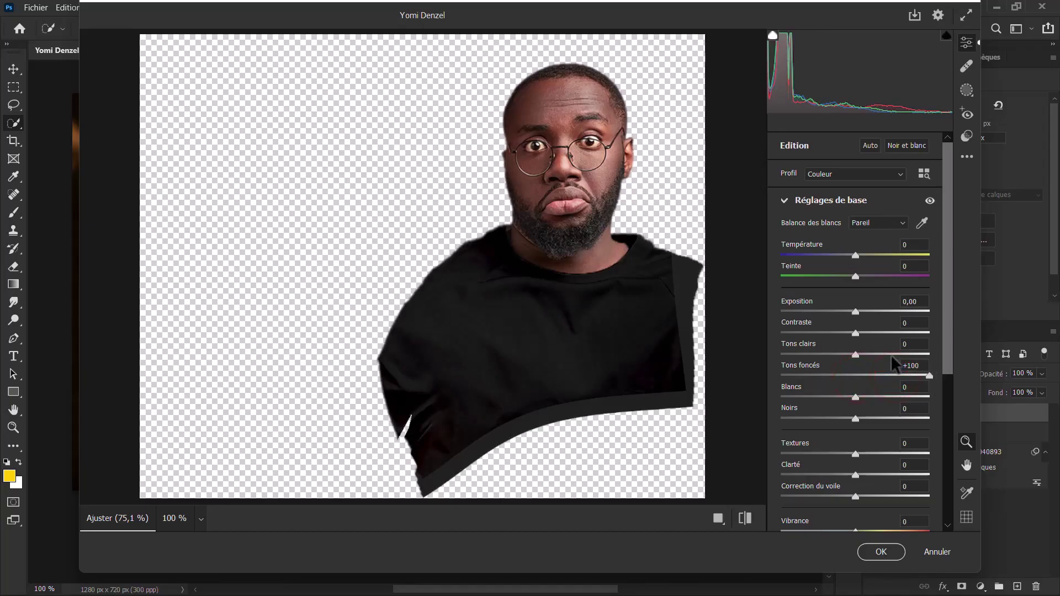
pyautogui.moveTo(856, 256); pyautogui.dragTo(878, 259)
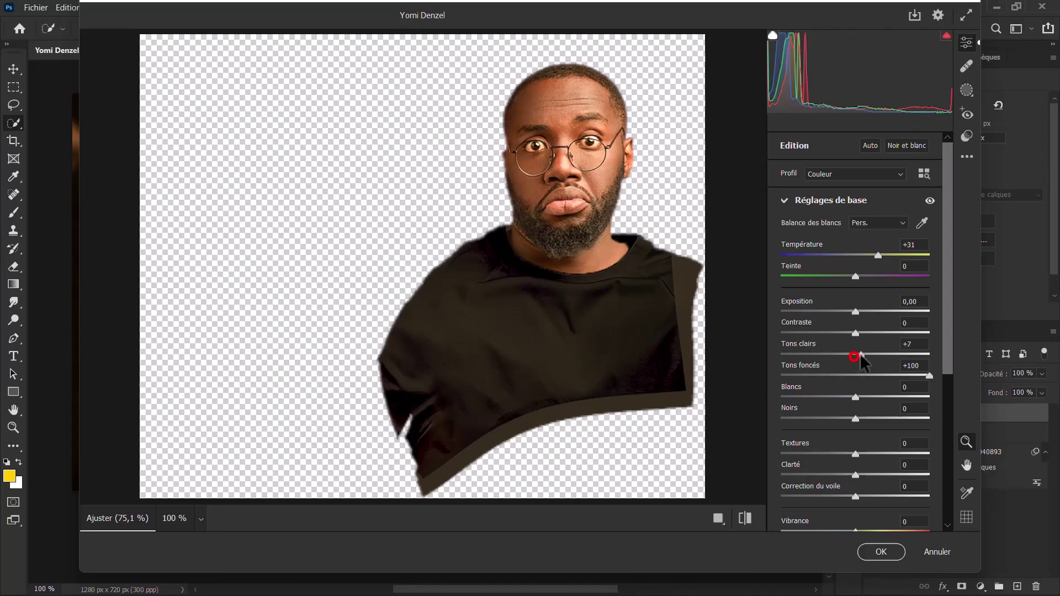
pyautogui.moveTo(855, 354); pyautogui.dragTo(865, 355)
pyautogui.moveTo(948, 305); pyautogui.dragTo(957, 378)
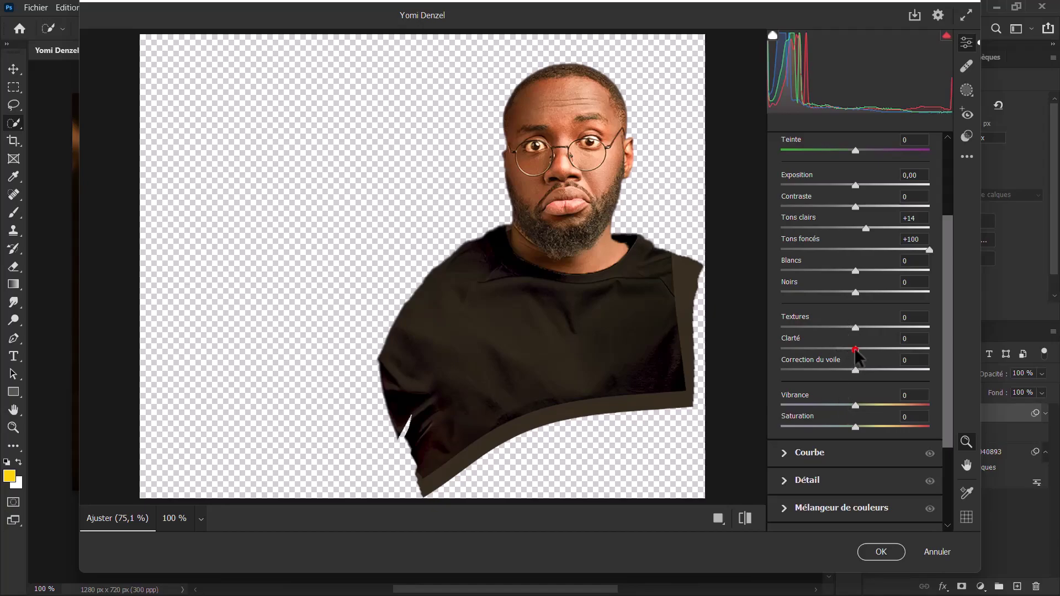
pyautogui.moveTo(856, 350); pyautogui.dragTo(865, 354)
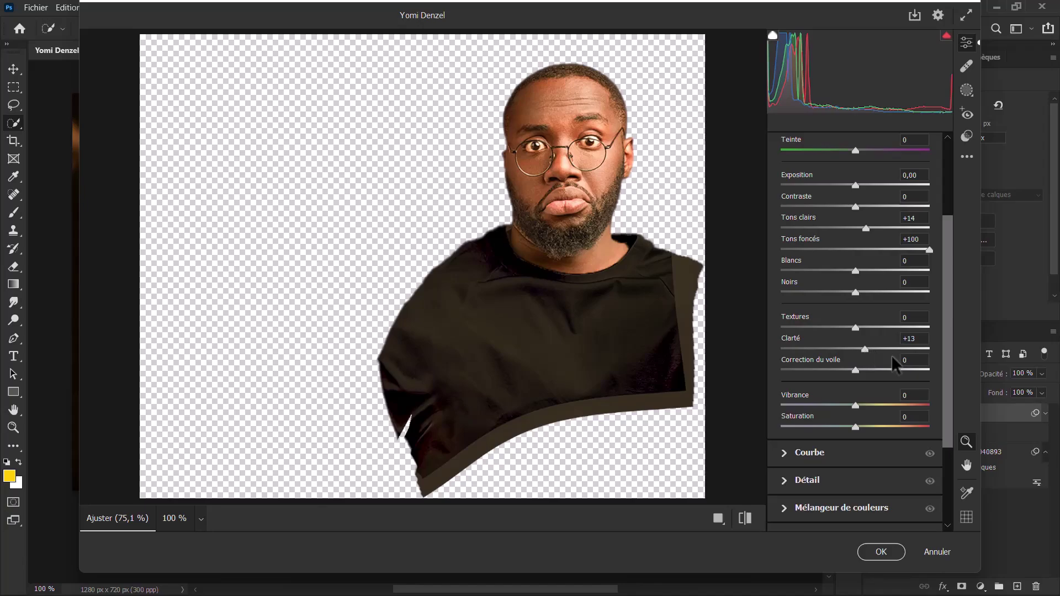
pyautogui.moveTo(949, 280); pyautogui.dragTo(944, 387)
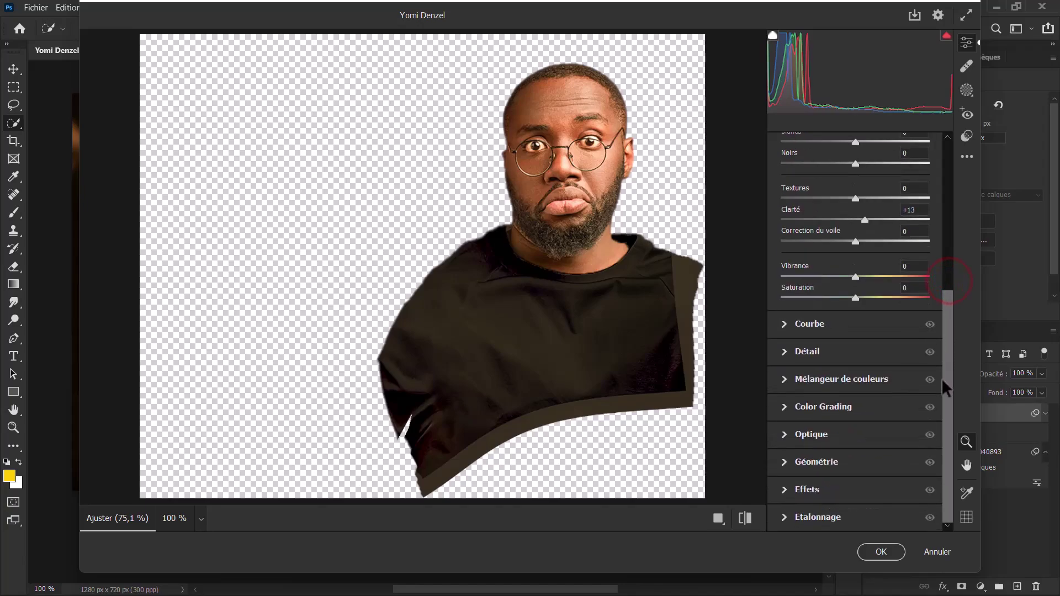
# - Shift the Rouges hue to -58 in the colour mixer and apply the Camera Raw filter
pyautogui.click(789, 381)
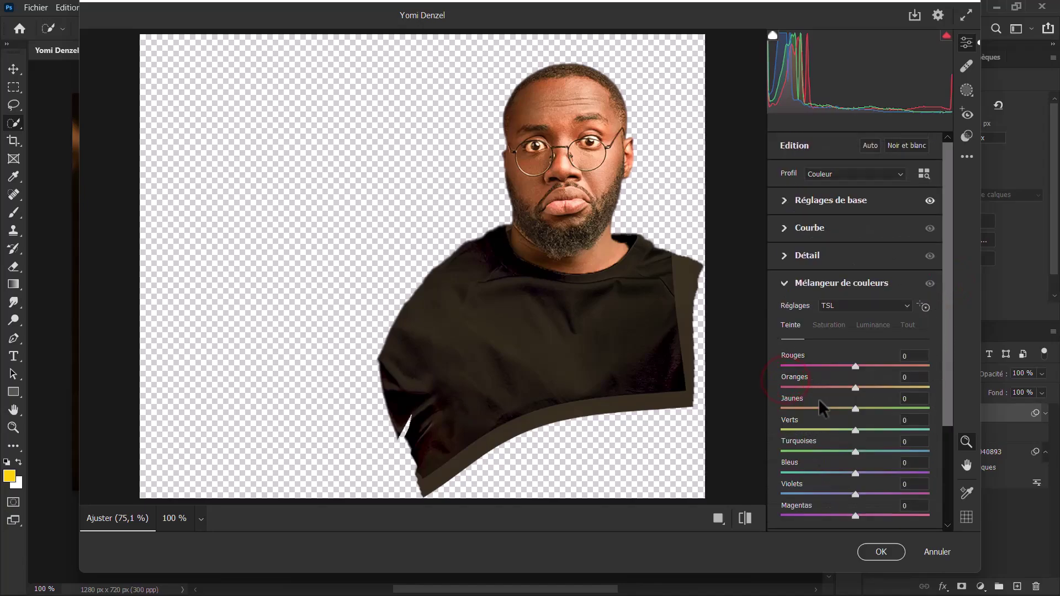
pyautogui.moveTo(856, 367)
pyautogui.mouseDown()
pyautogui.moveTo(902, 367)
pyautogui.moveTo(797, 367)
pyautogui.mouseUp()
pyautogui.click(919, 366)
pyautogui.click(882, 554)
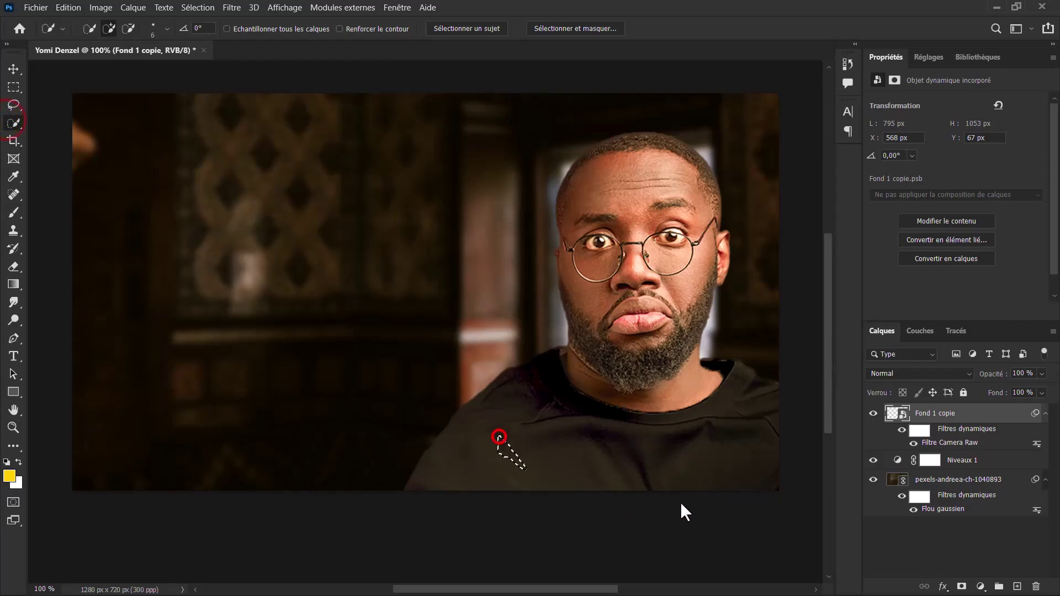
# - Select the man's black shirt and fill that area black on the Camera Raw filter mask
pyautogui.moveTo(498, 437); pyautogui.dragTo(528, 463)
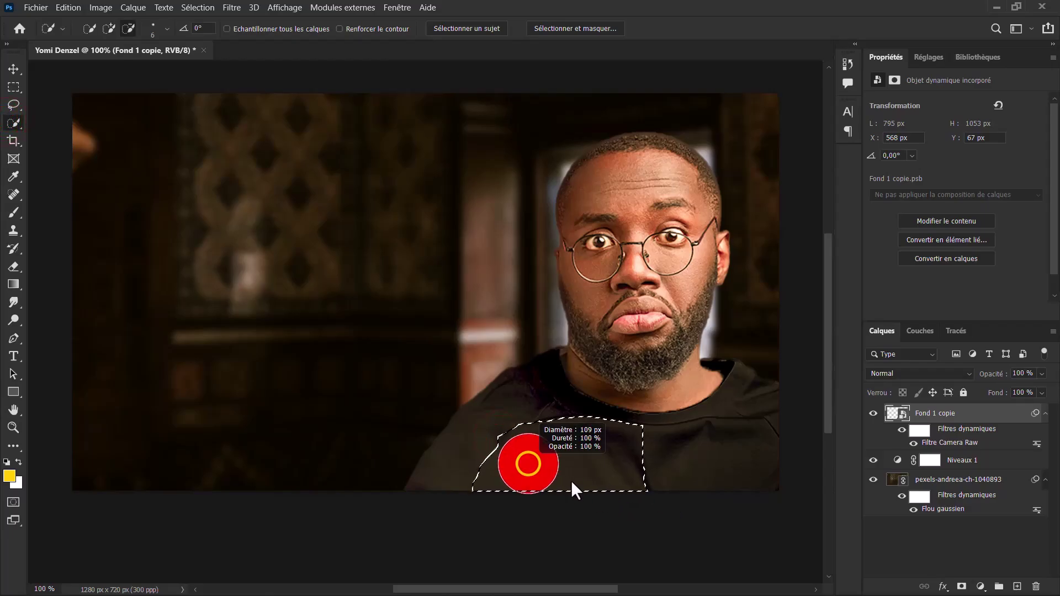
pyautogui.moveTo(710, 486)
pyautogui.mouseDown()
pyautogui.moveTo(507, 424)
pyautogui.moveTo(505, 403)
pyautogui.moveTo(461, 438)
pyautogui.moveTo(421, 501)
pyautogui.mouseUp()
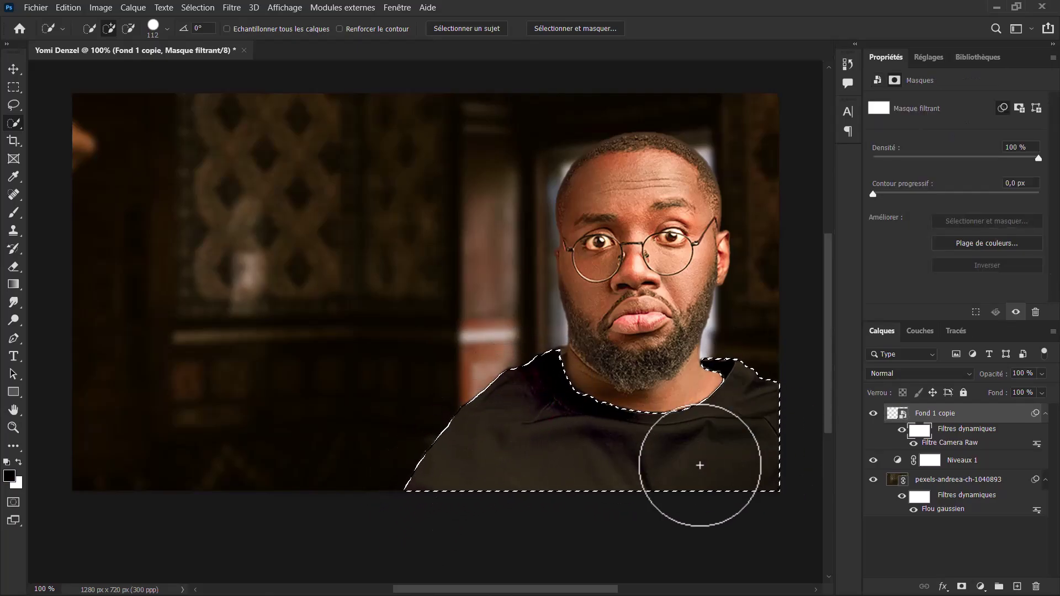
pyautogui.click(926, 432)
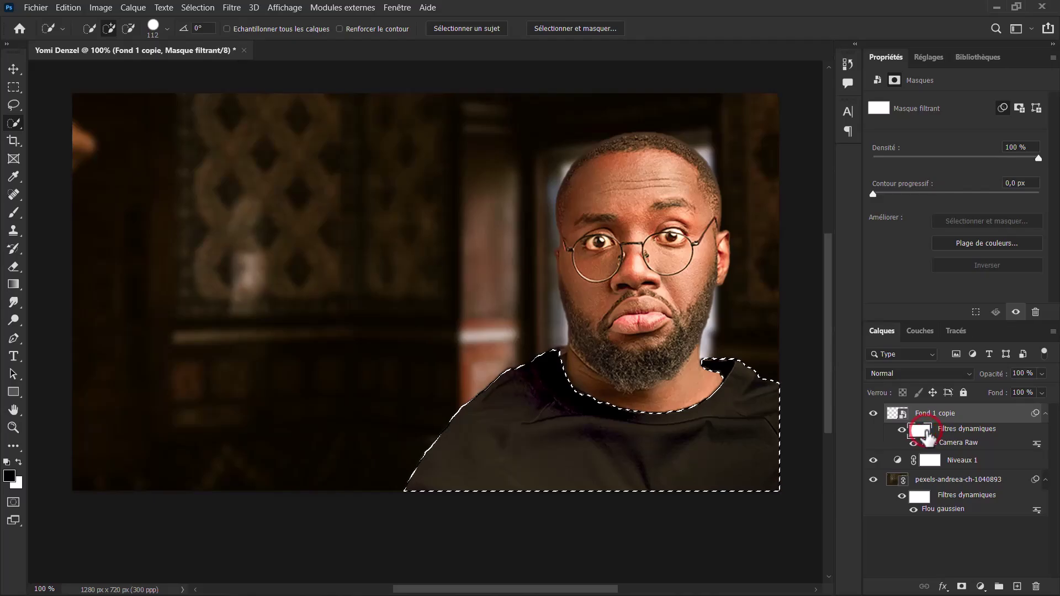
pyautogui.press('x')
pyautogui.hotkey('ctrl', 'BackSpace')
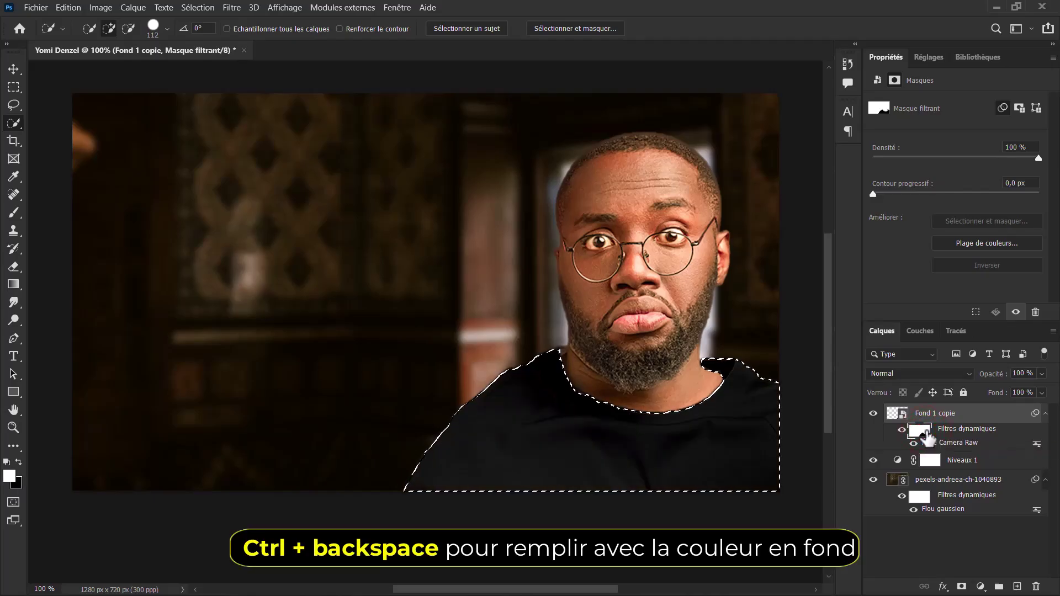
pyautogui.hotkey('ctrl', 'd')
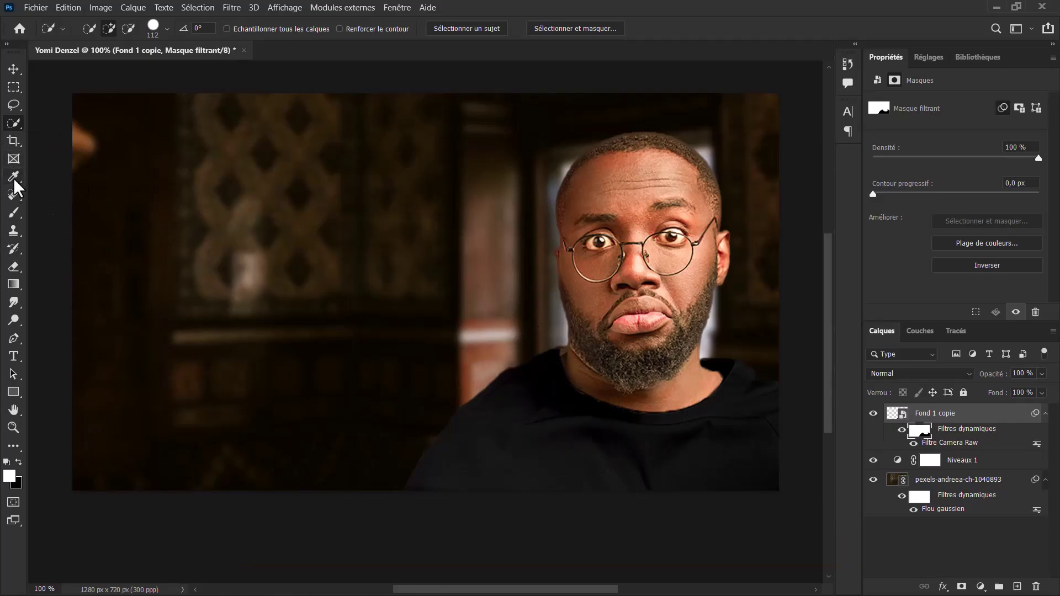
pyautogui.click(12, 193)
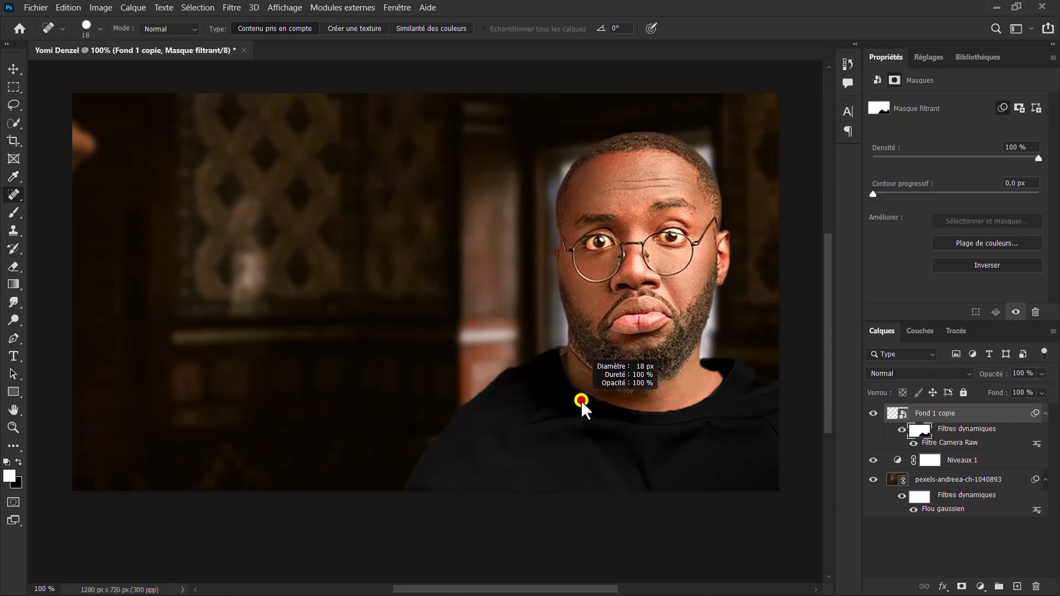
# - Zoom in and spot-heal five small blemishes on the man's neck near the collar
pyautogui.hotkey('ctrl', '+')
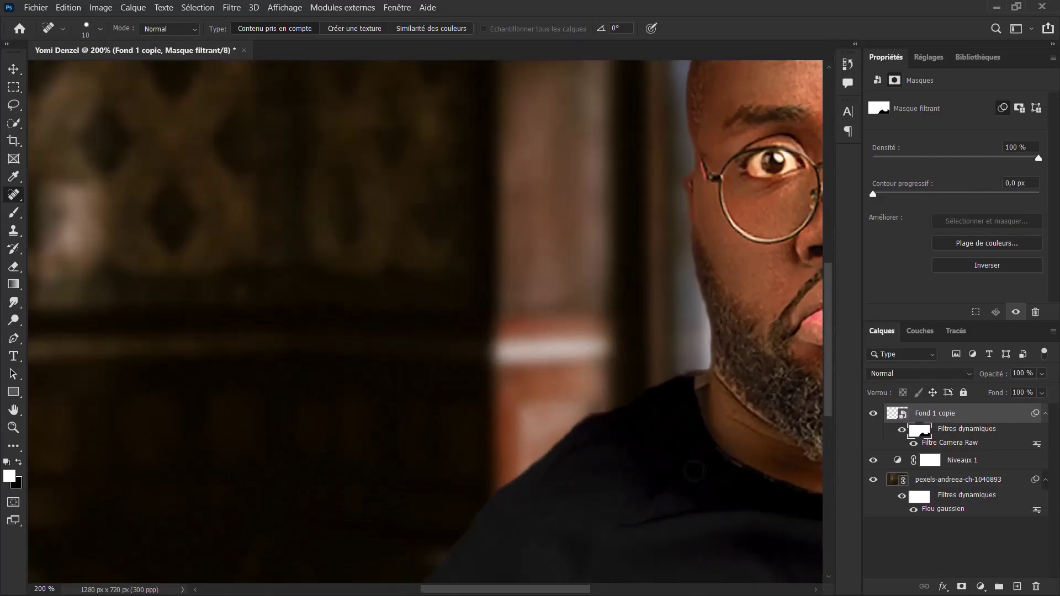
pyautogui.hscroll(1, 694, 471)
pyautogui.hscroll(4, 695, 471)
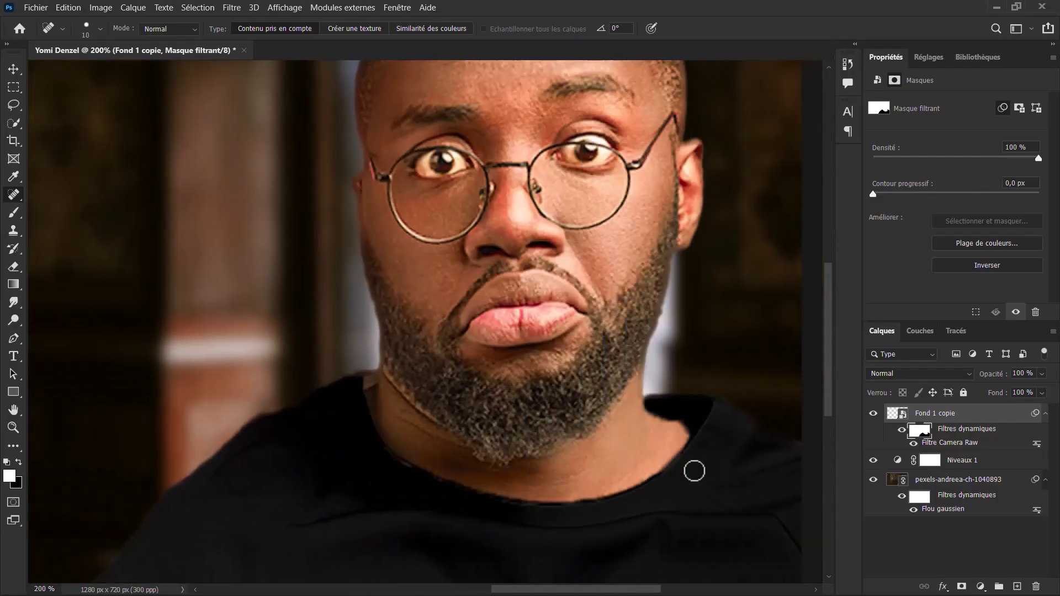
pyautogui.click(387, 459)
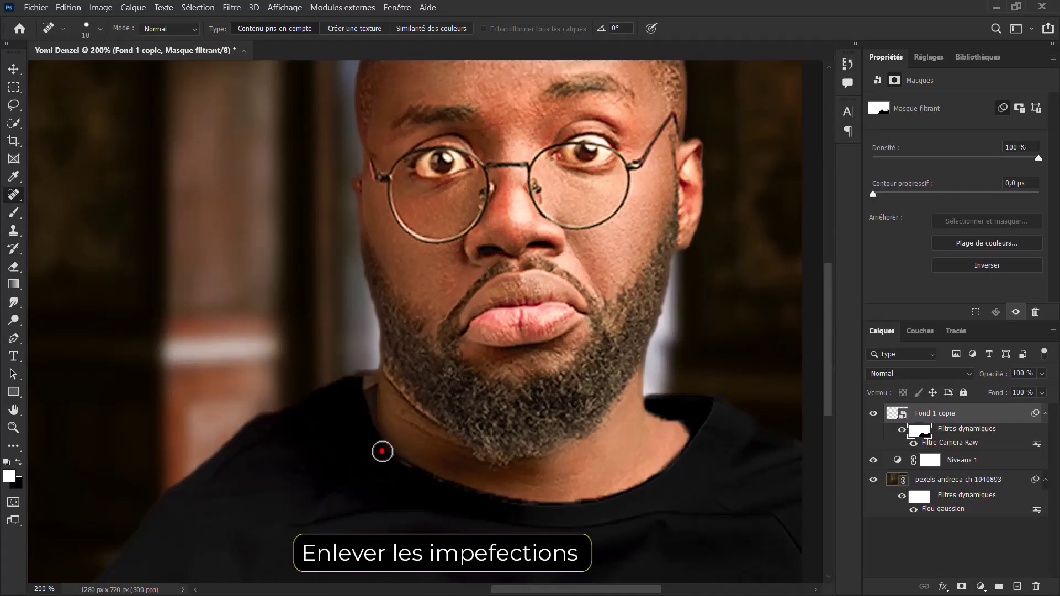
pyautogui.click(383, 452)
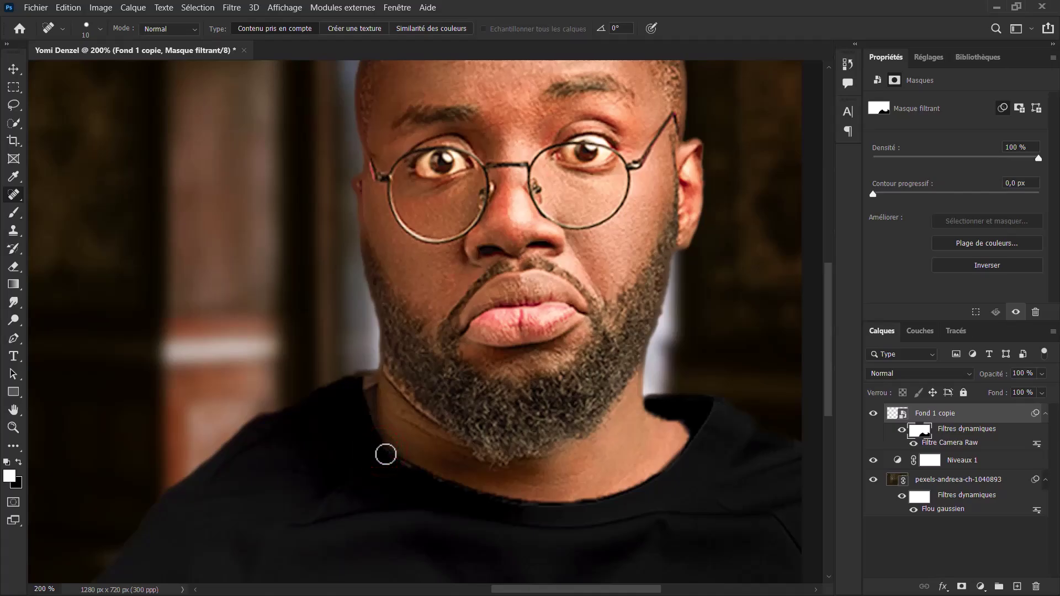
pyautogui.click(386, 455)
pyautogui.click(383, 453)
pyautogui.click(474, 497)
pyautogui.scroll(-5, 355, 416)
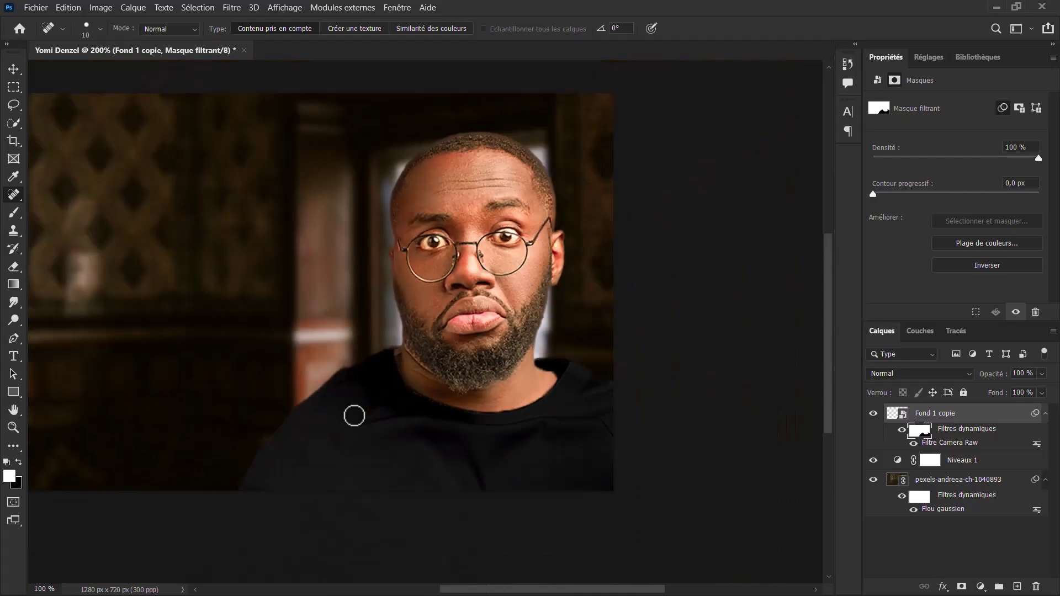
pyautogui.hscroll(-2, 355, 416)
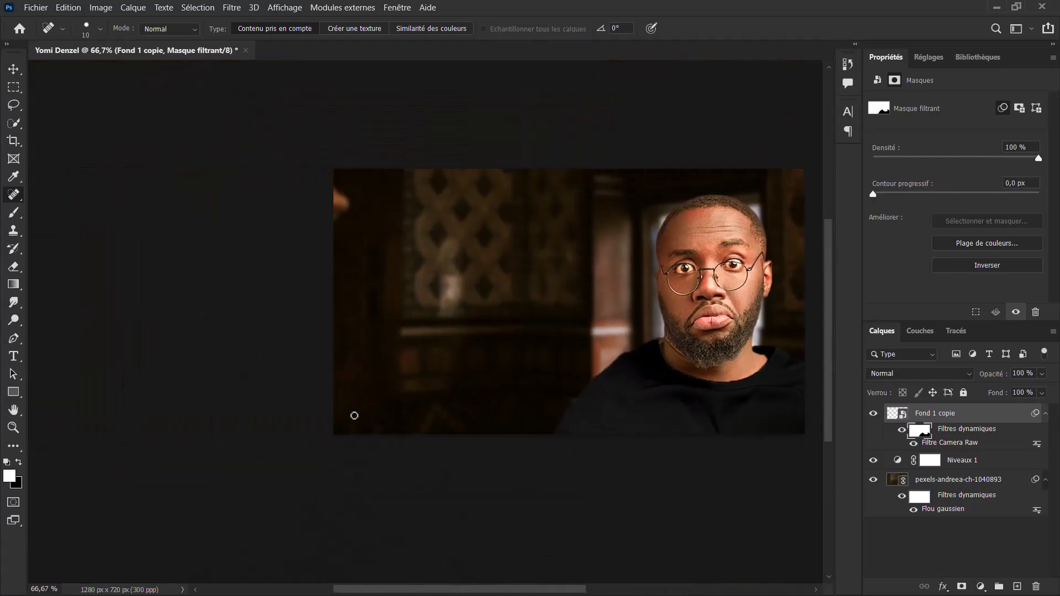
pyautogui.hscroll(5, 355, 415)
pyautogui.scroll(1, 221, 331)
pyautogui.press(']')
pyautogui.press(']')
pyautogui.press(']')
# - Paint black on the filter mask over the chin with a roughly 42 px brush
pyautogui.click(14, 212)
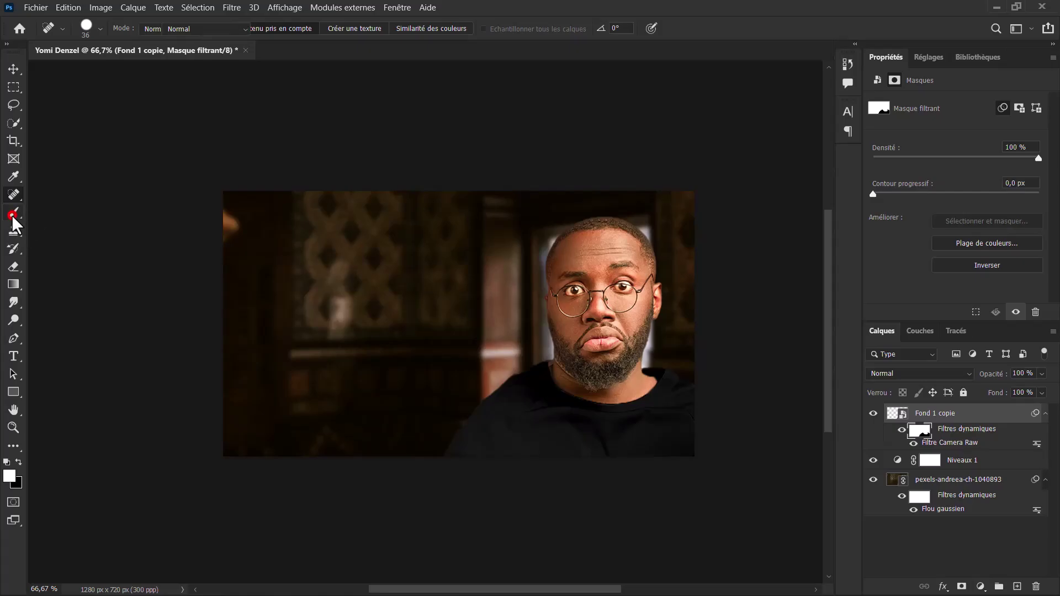
pyautogui.moveTo(600, 363); pyautogui.dragTo(581, 380)
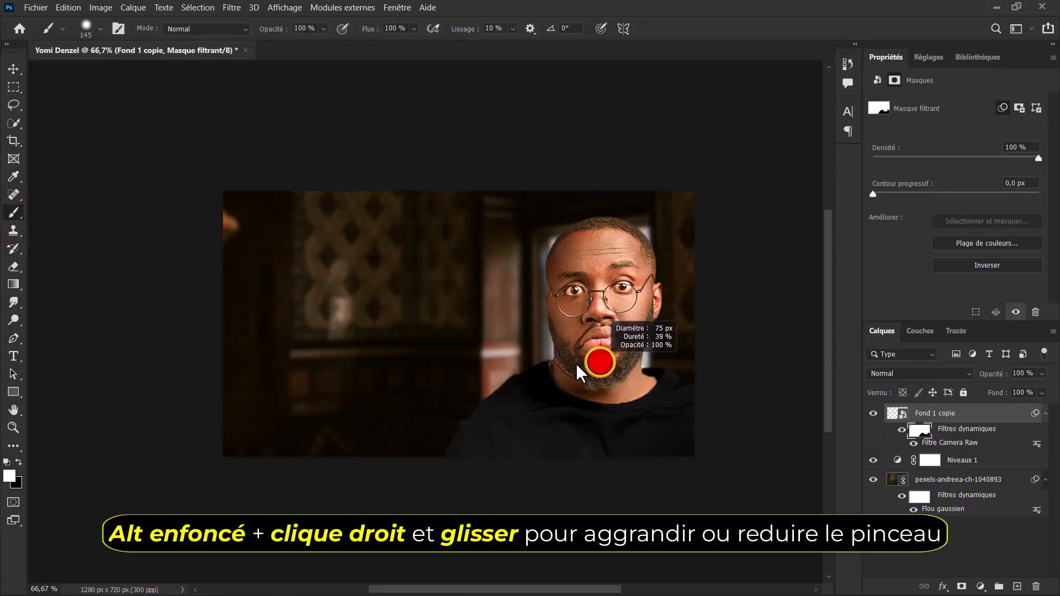
pyautogui.hotkey('ctrl', '+')
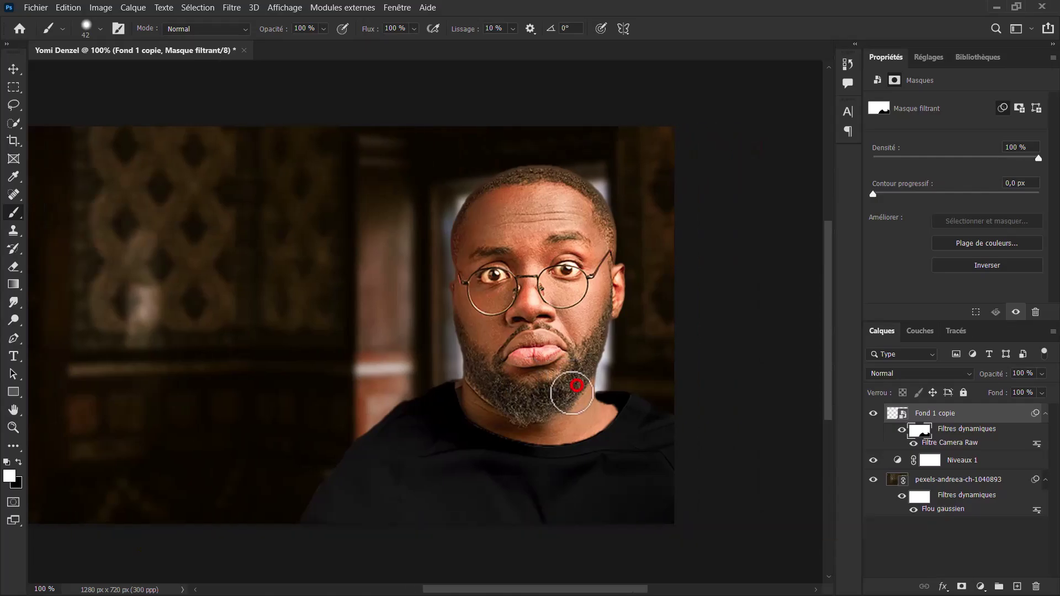
pyautogui.moveTo(572, 394)
pyautogui.mouseDown()
pyautogui.moveTo(549, 403)
pyautogui.moveTo(497, 383)
pyautogui.moveTo(540, 399)
pyautogui.moveTo(587, 355)
pyautogui.moveTo(474, 387)
pyautogui.moveTo(490, 386)
pyautogui.mouseUp()
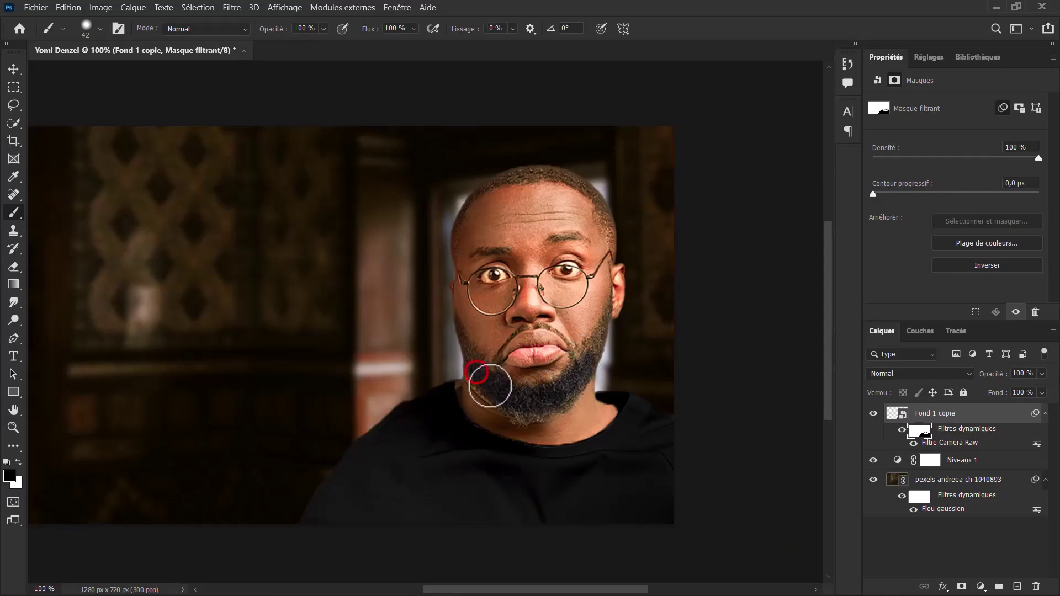
# - With 61% flow and 5% hardness, mask the filter along the cheeks, jaw, hairline and beard
pyautogui.click(410, 27)
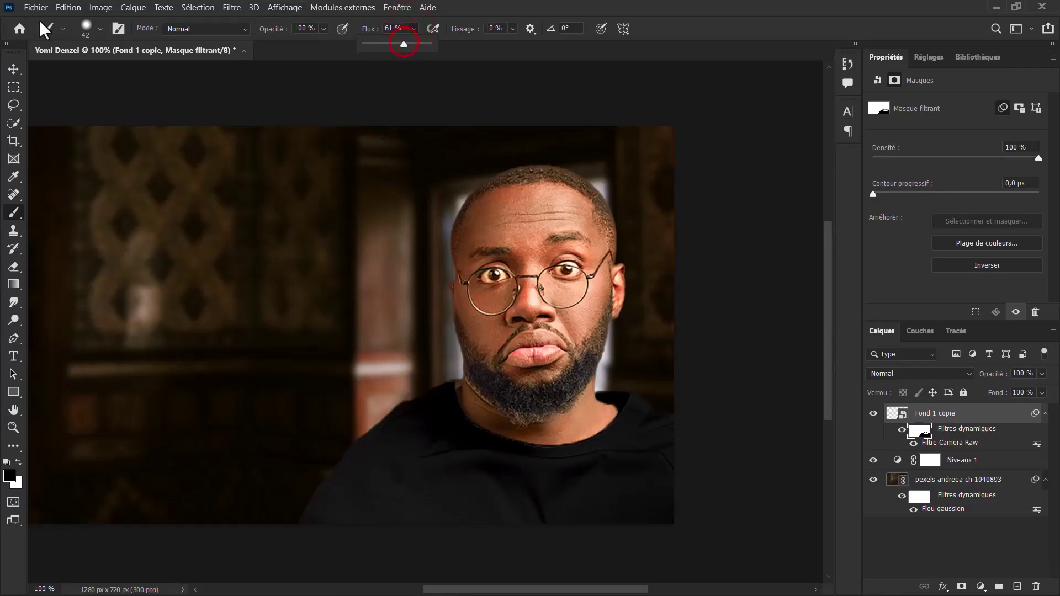
pyautogui.click(100, 29)
pyautogui.moveTo(94, 102); pyautogui.dragTo(81, 103)
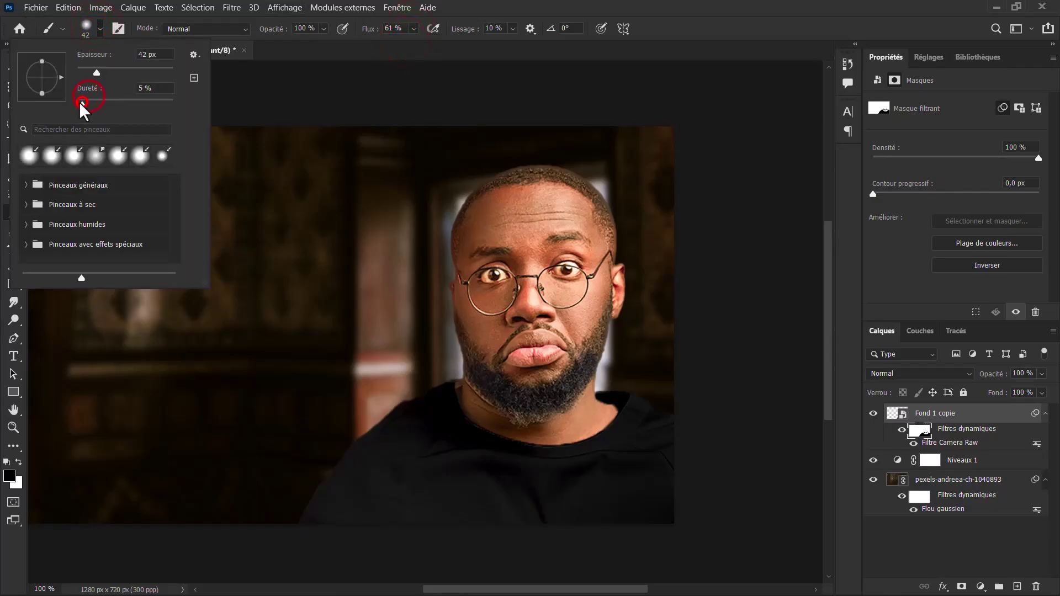
pyautogui.click(466, 350)
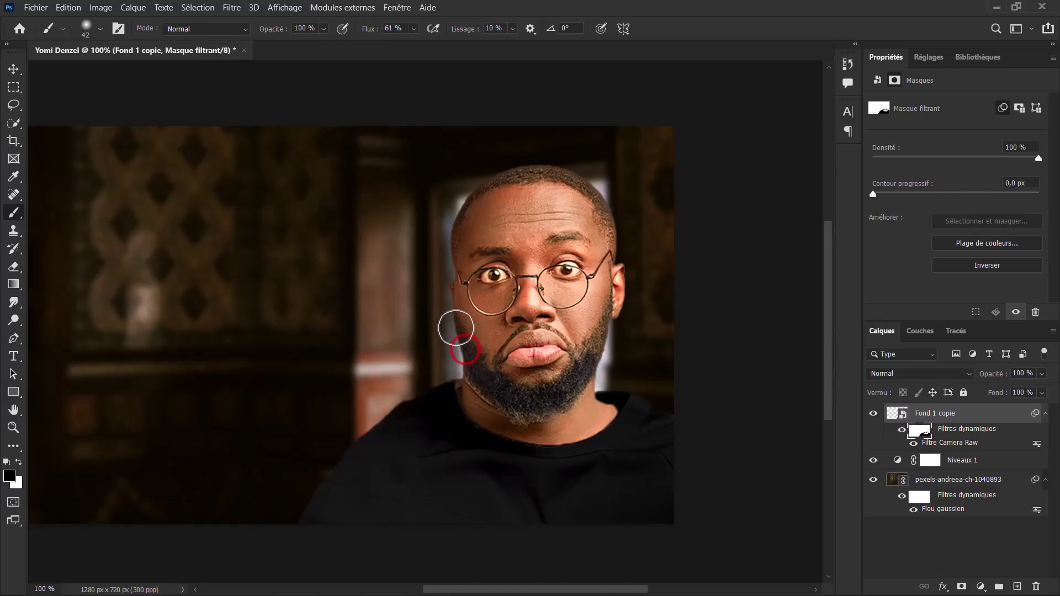
pyautogui.moveTo(456, 328)
pyautogui.mouseDown()
pyautogui.moveTo(520, 416)
pyautogui.moveTo(575, 371)
pyautogui.mouseUp()
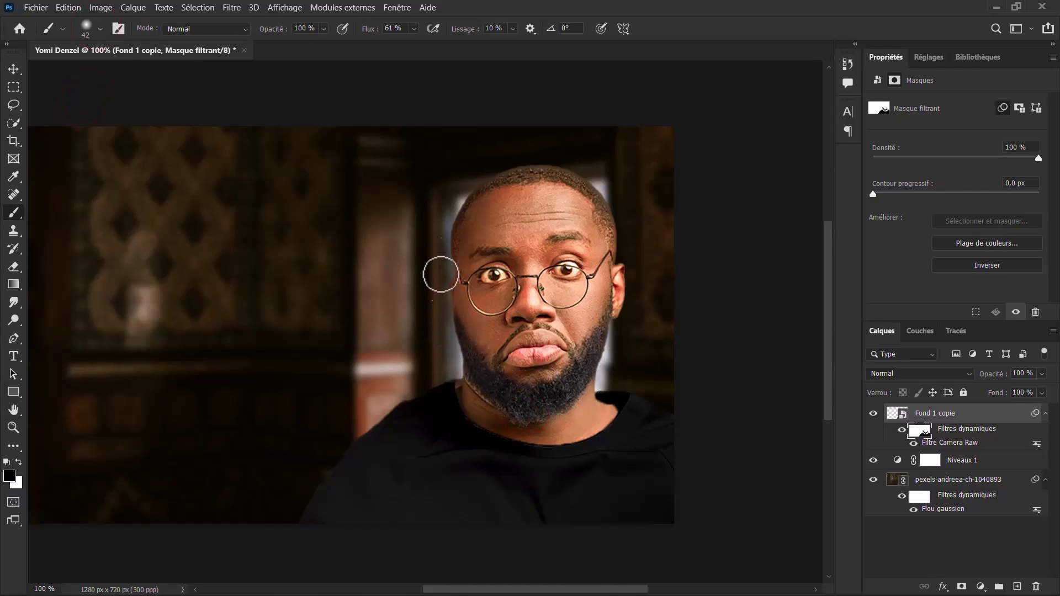
pyautogui.moveTo(573, 177); pyautogui.dragTo(489, 178)
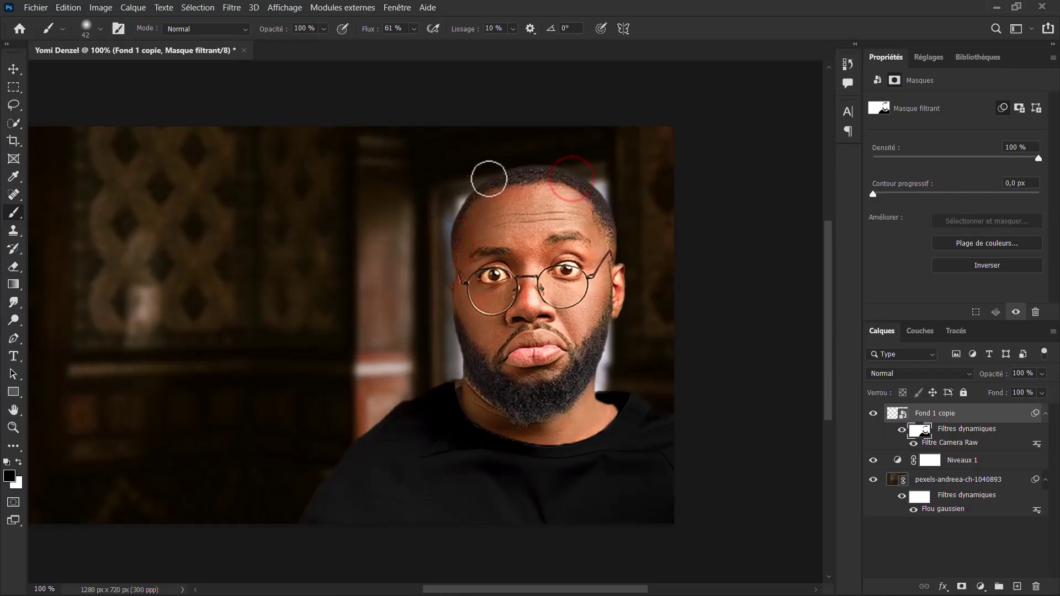
pyautogui.moveTo(472, 367); pyautogui.dragTo(607, 321)
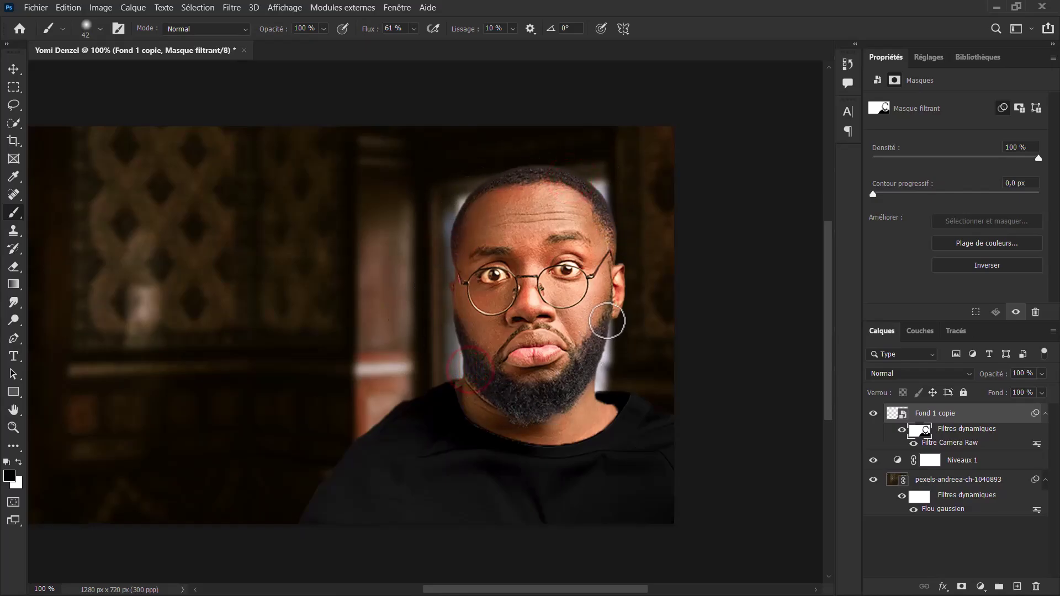
pyautogui.press('[')
pyautogui.press('[')
pyautogui.press('[')
pyautogui.moveTo(496, 375); pyautogui.dragTo(522, 330)
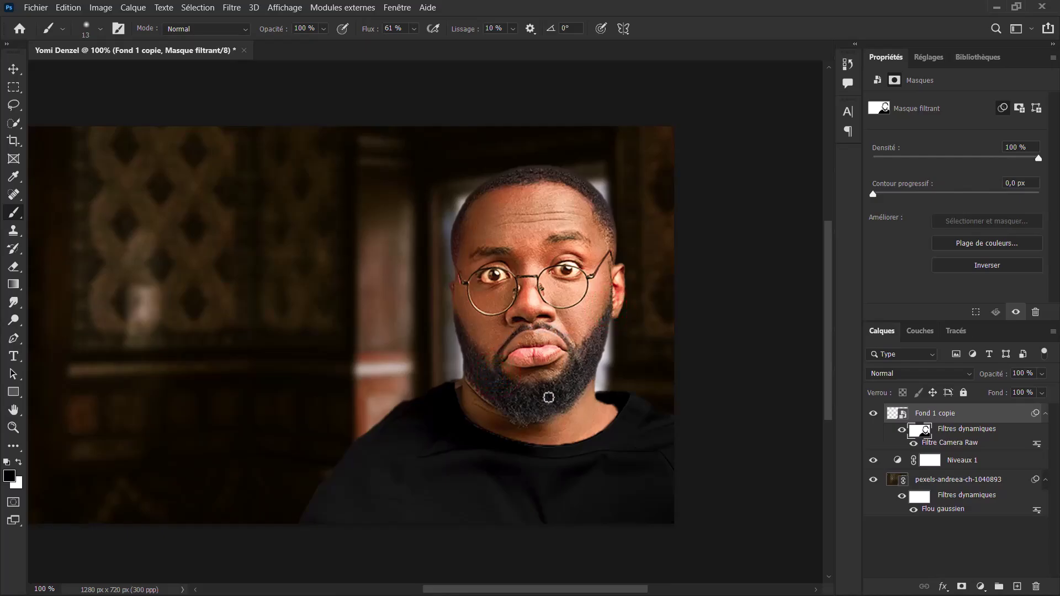
pyautogui.moveTo(468, 378); pyautogui.dragTo(452, 385)
# - Toggle the Camera Raw smart filter off and on to compare, then zoom out
pyautogui.press('x')
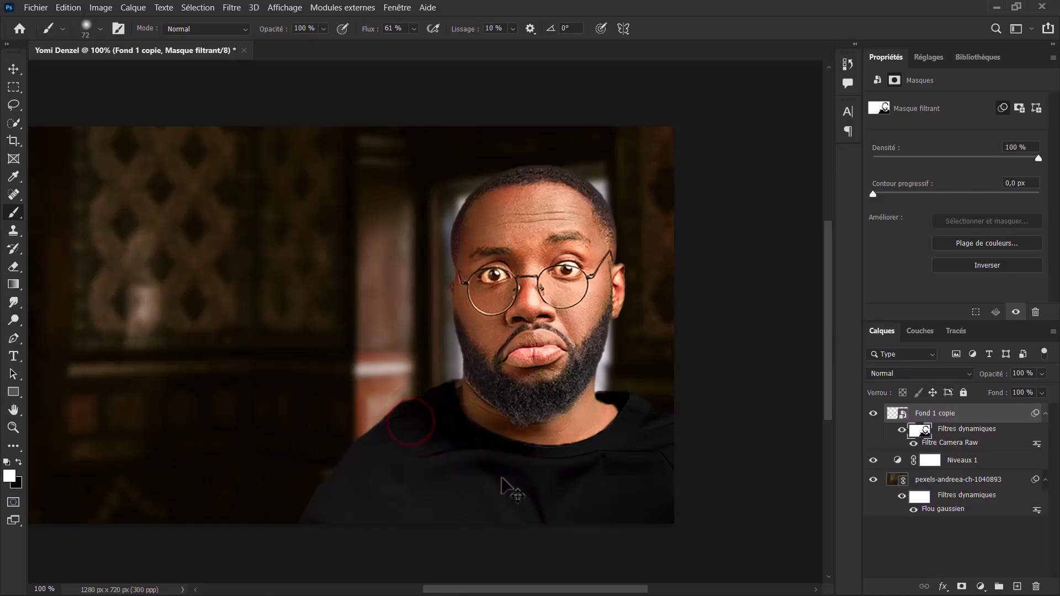
pyautogui.click(901, 429)
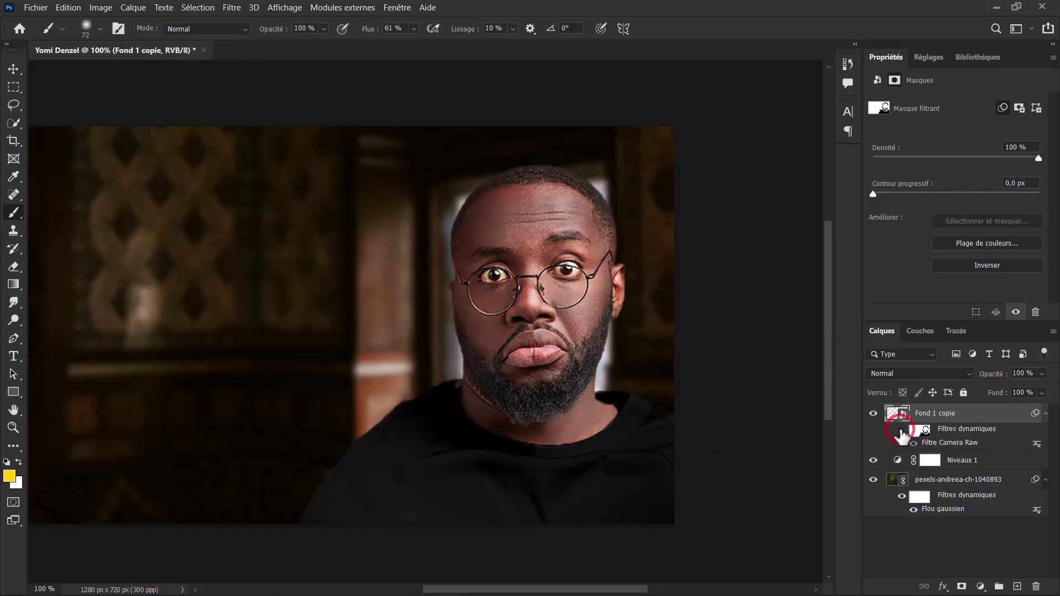
pyautogui.click(902, 433)
pyautogui.click(901, 434)
pyautogui.click(901, 431)
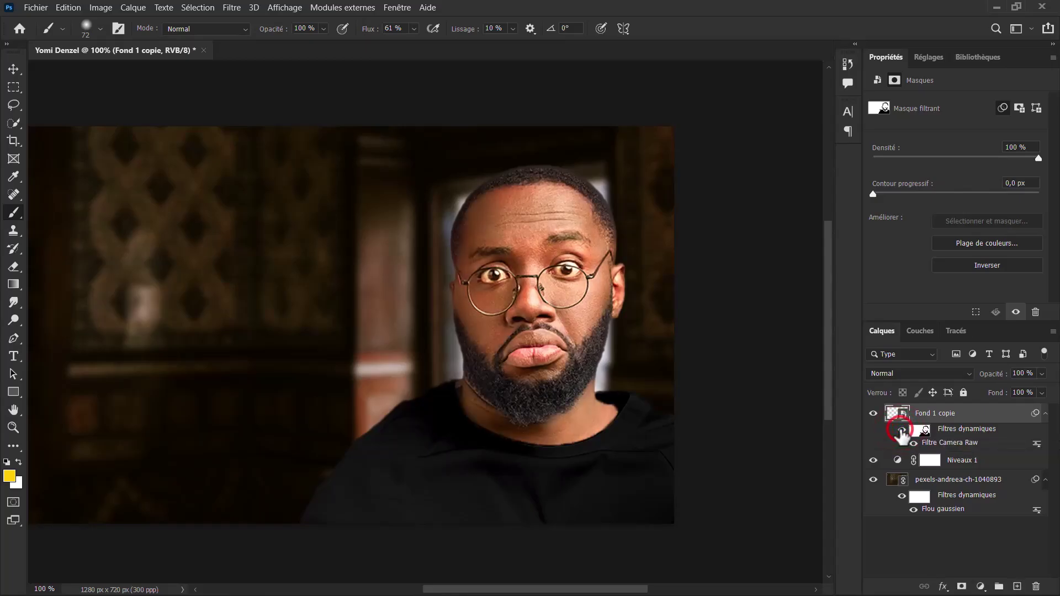
pyautogui.hotkey('ctrl', '-')
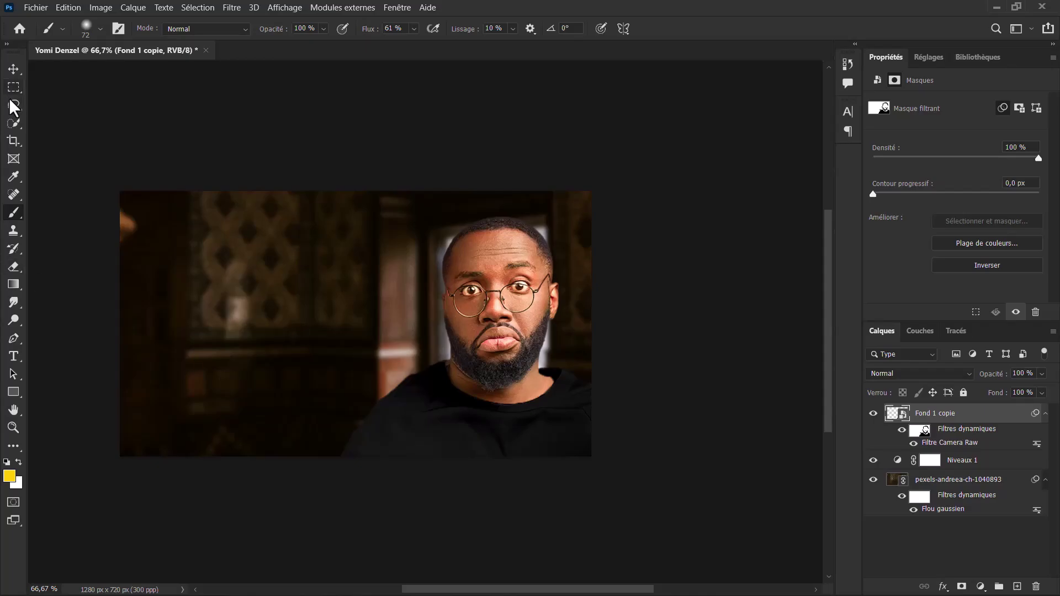
# - Draw a rectangle shape near the top-left of the image
pyautogui.click(16, 390)
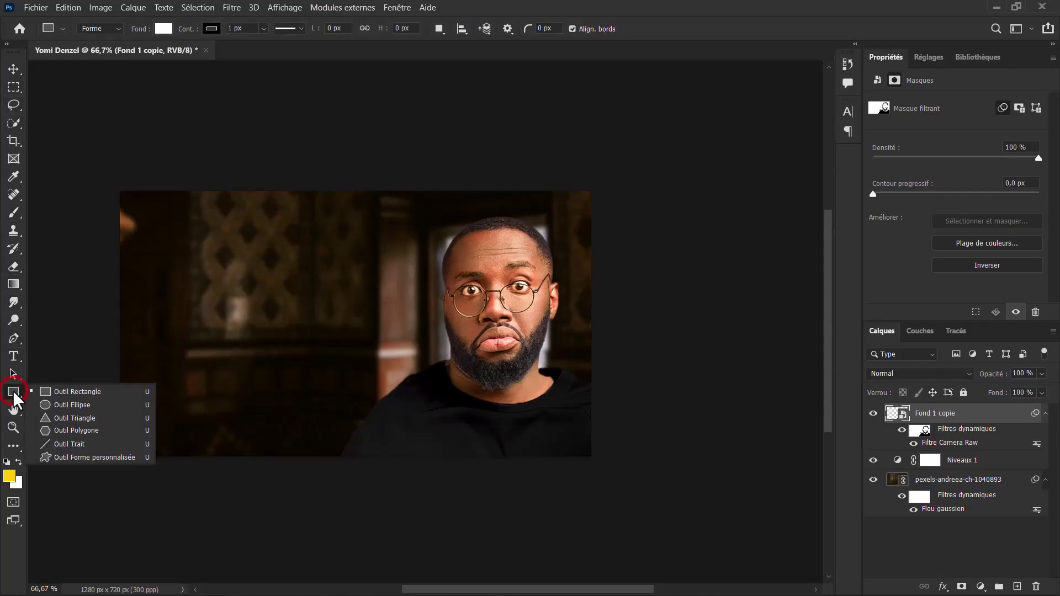
pyautogui.click(37, 390)
pyautogui.moveTo(152, 230); pyautogui.dragTo(243, 277)
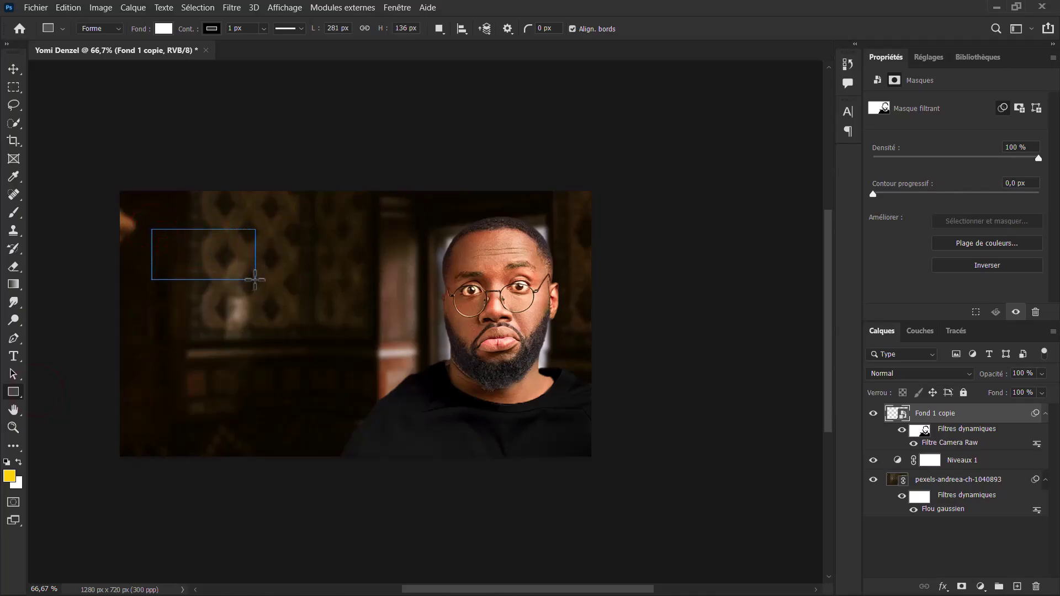
pyautogui.moveTo(244, 277); pyautogui.dragTo(255, 280)
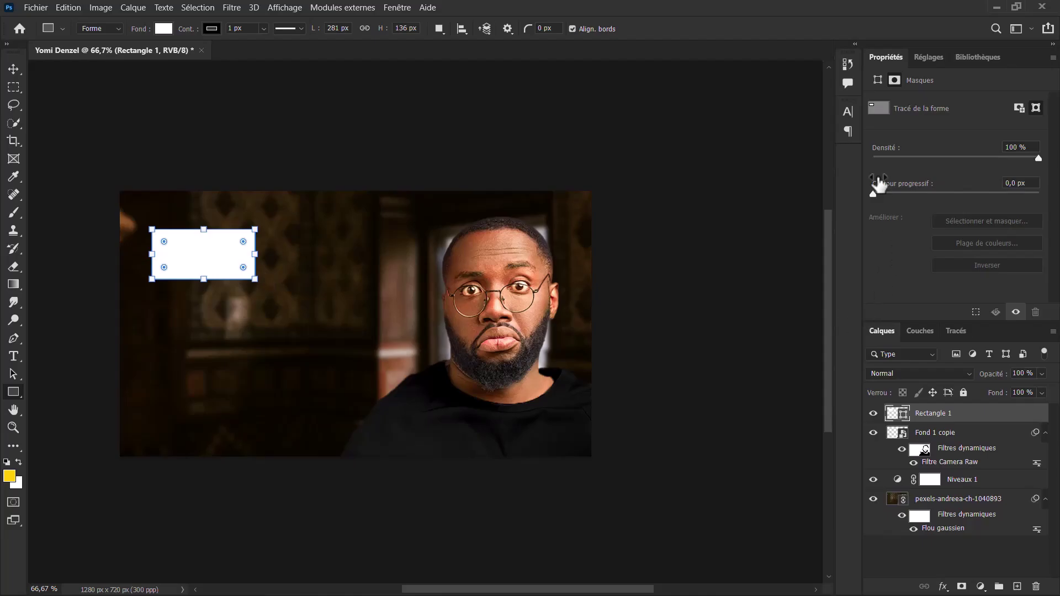
pyautogui.click(925, 60)
pyautogui.click(885, 57)
pyautogui.click(14, 69)
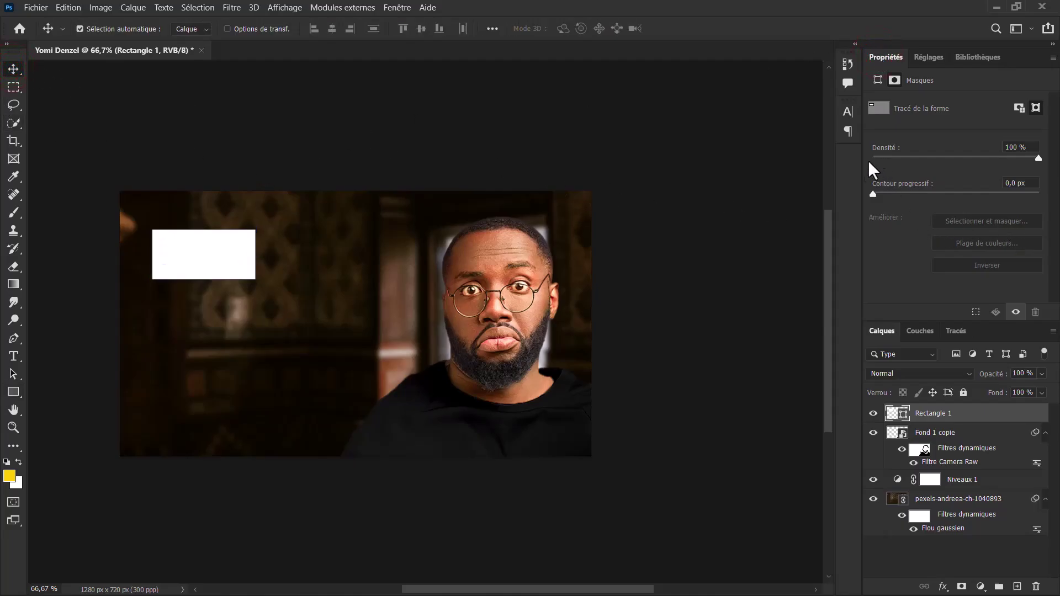
pyautogui.click(950, 414)
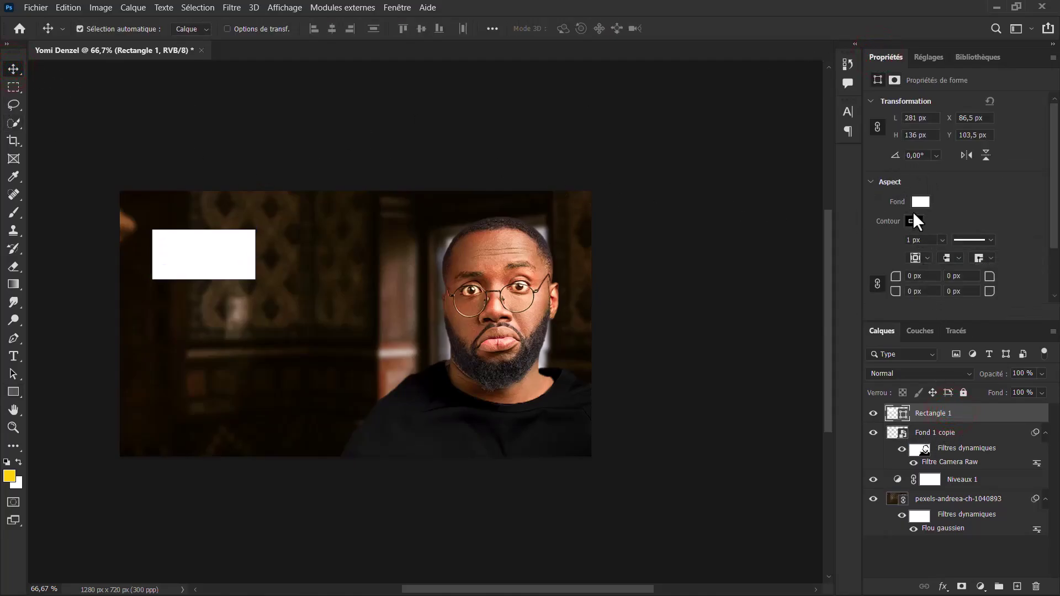
# - Fill the rectangle with #FFCC00 yellow and remove its outline
pyautogui.click(916, 204)
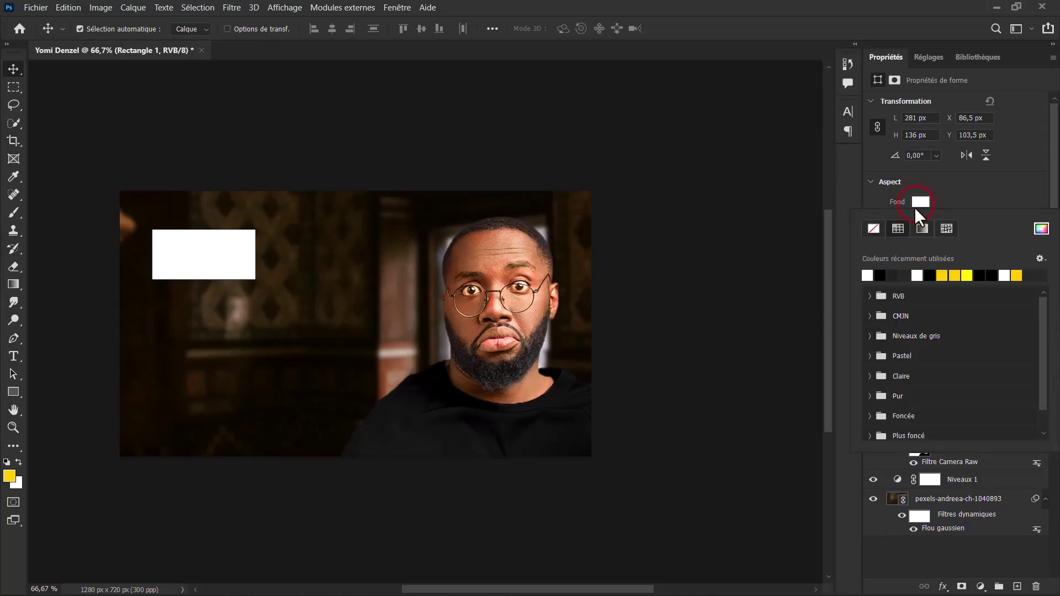
pyautogui.click(1042, 229)
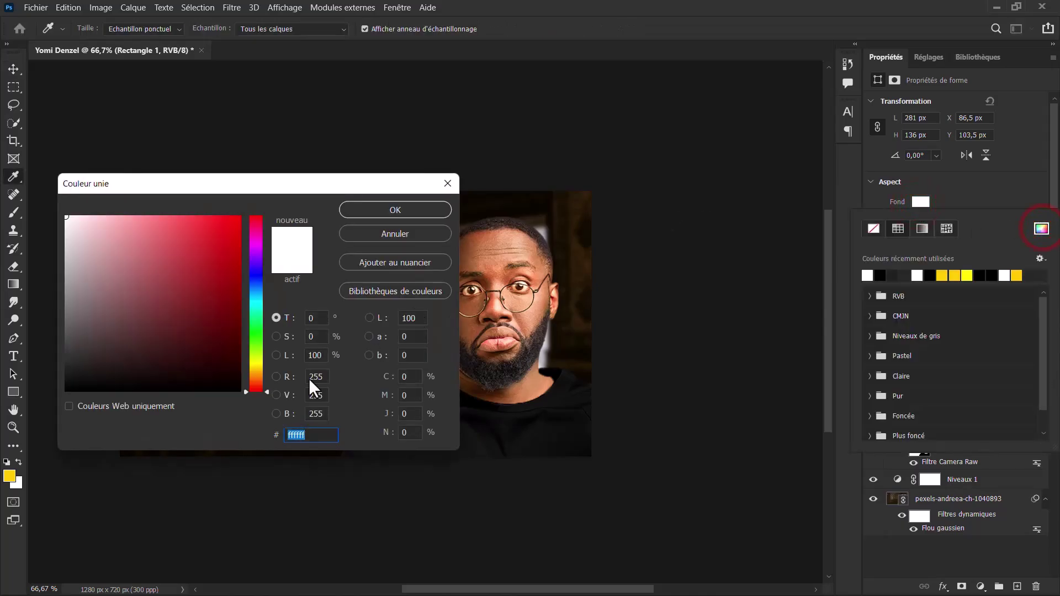
pyautogui.write('FFC')
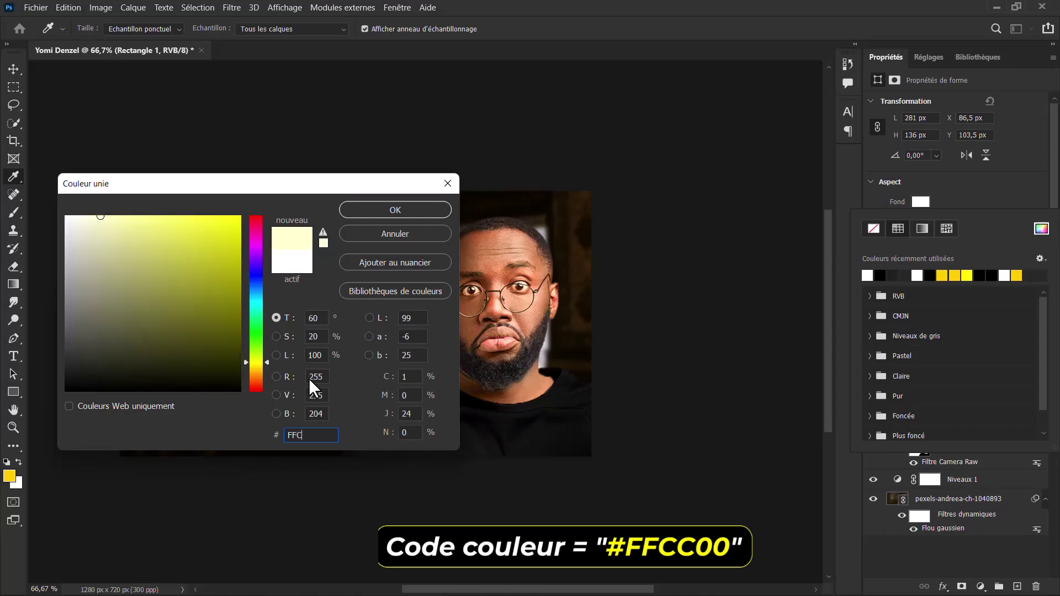
pyautogui.write('C00')
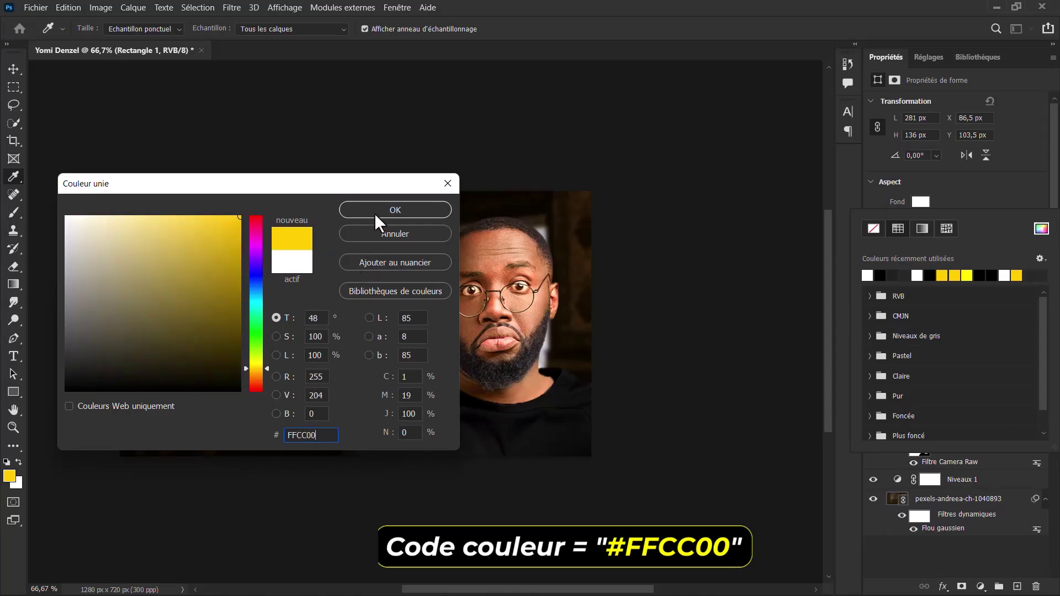
pyautogui.click(380, 210)
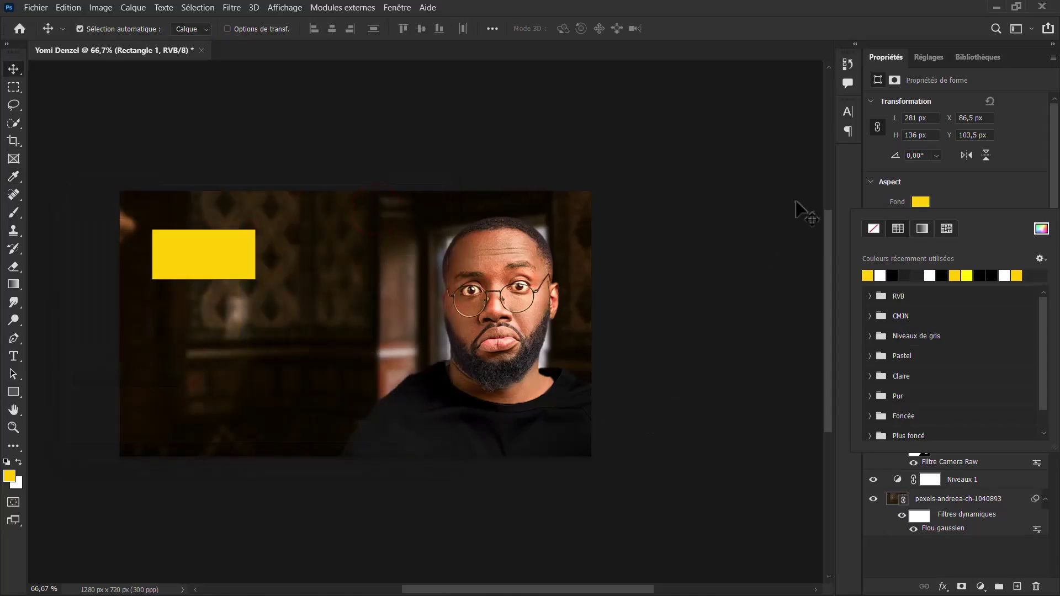
pyautogui.click(959, 201)
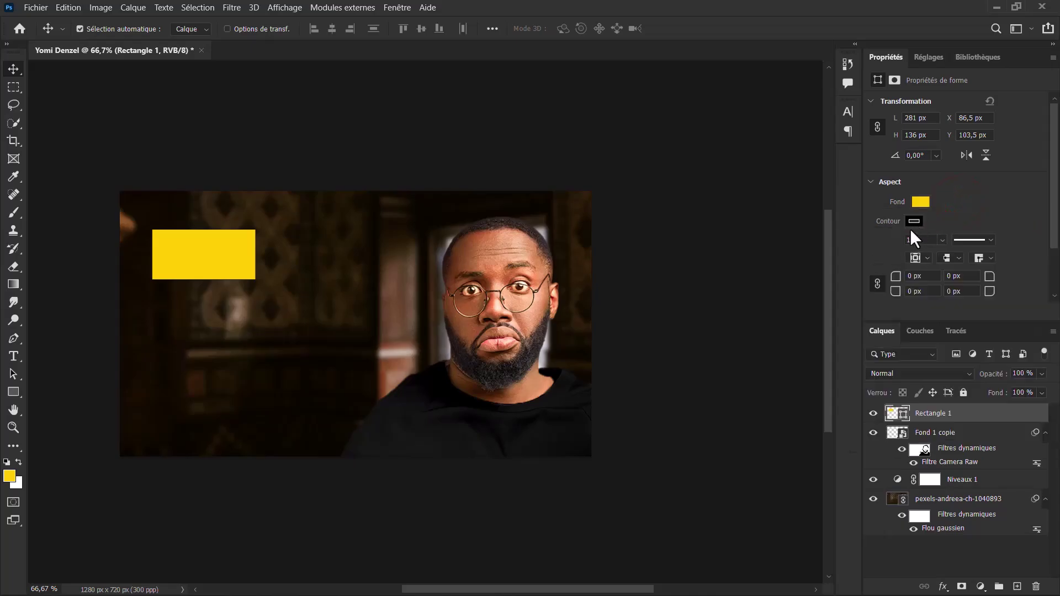
pyautogui.click(909, 223)
pyautogui.click(877, 247)
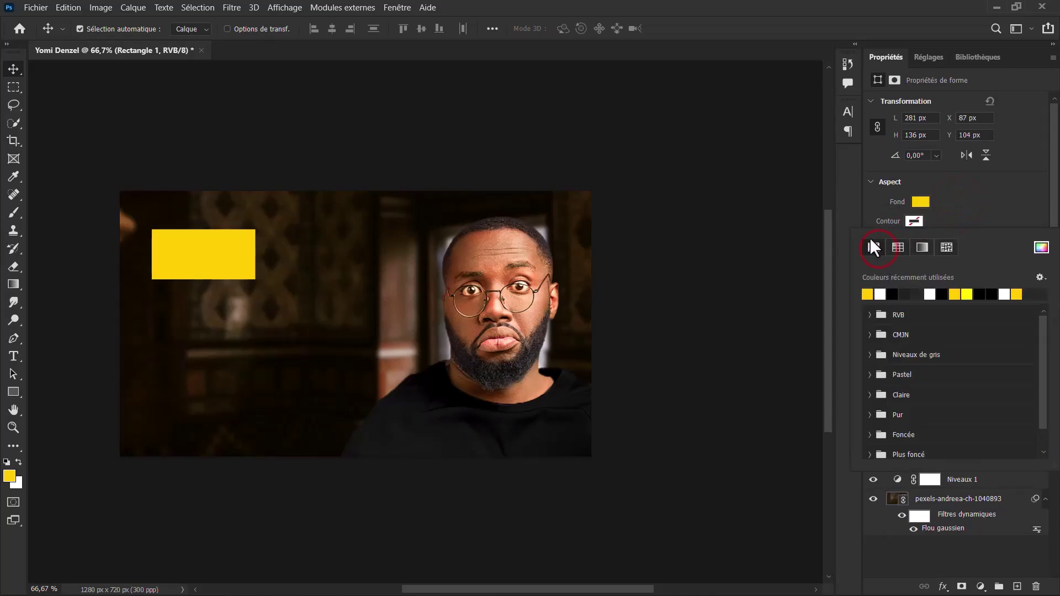
pyautogui.click(969, 197)
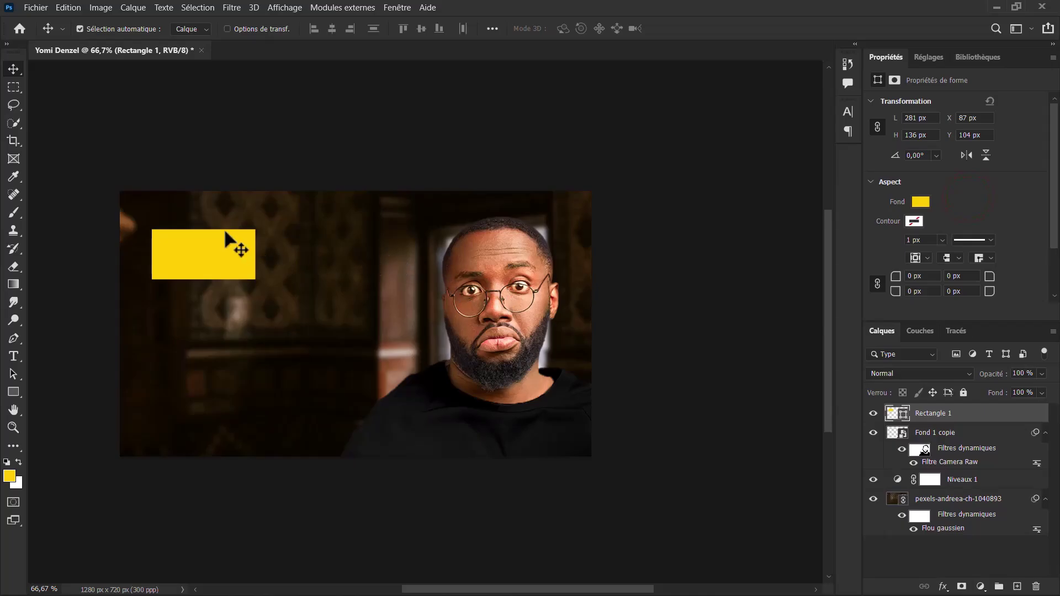
pyautogui.click(14, 356)
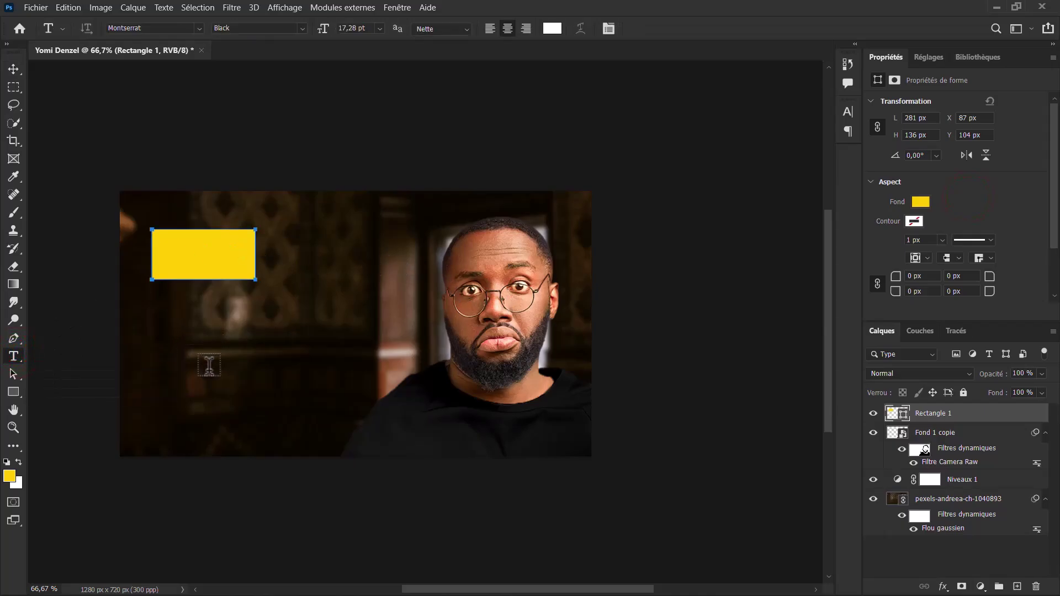
# - Add a 99% text layer set in Montserrat Black at 48 pt
pyautogui.click(209, 369)
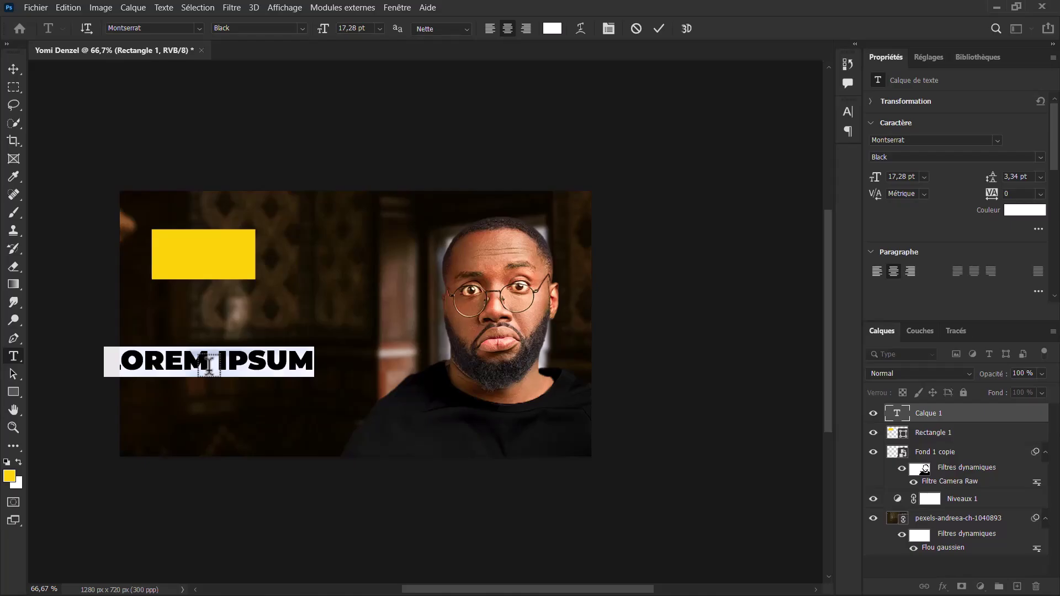
pyautogui.press('BackSpace')
pyautogui.write('99')
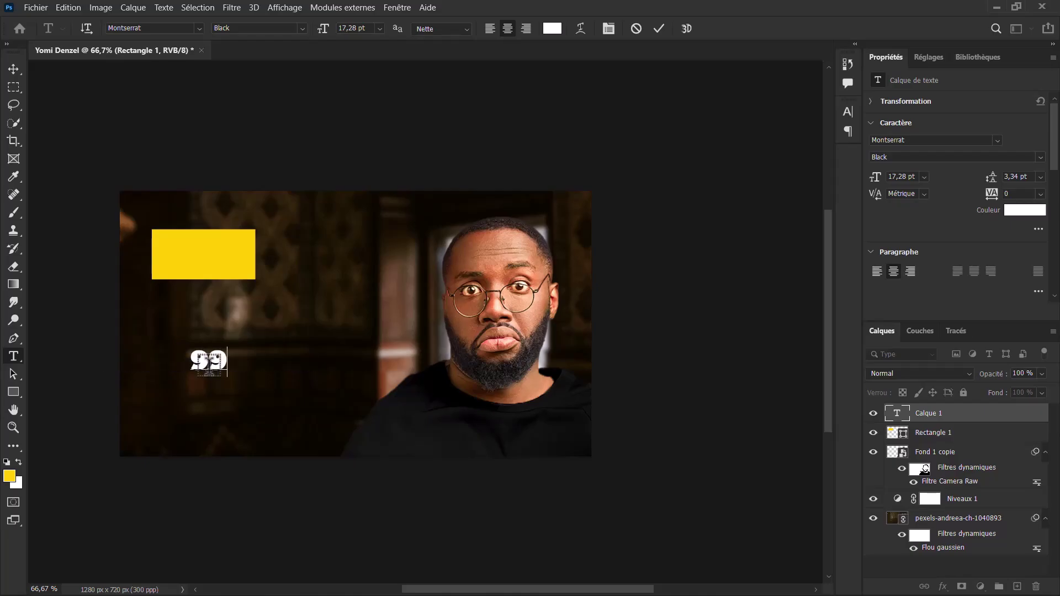
pyautogui.write('%')
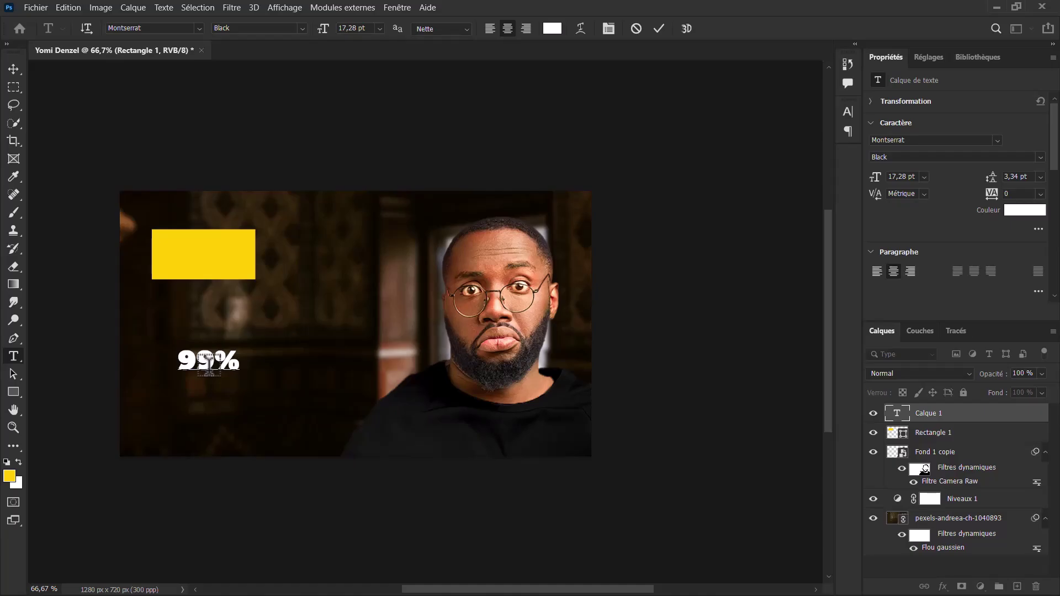
pyautogui.hotkey('ctrl', 'a')
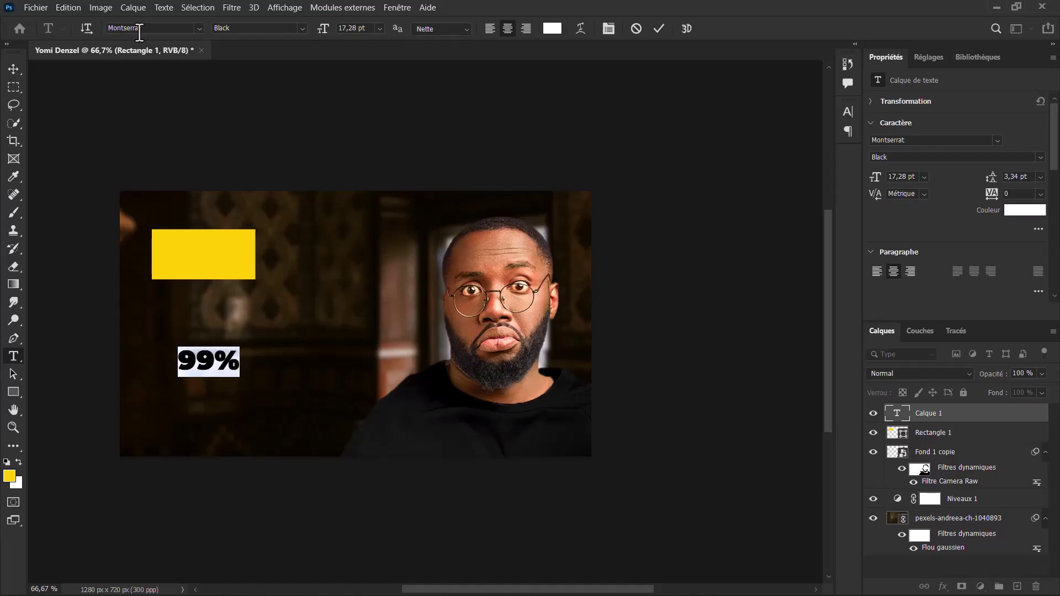
pyautogui.click(137, 31)
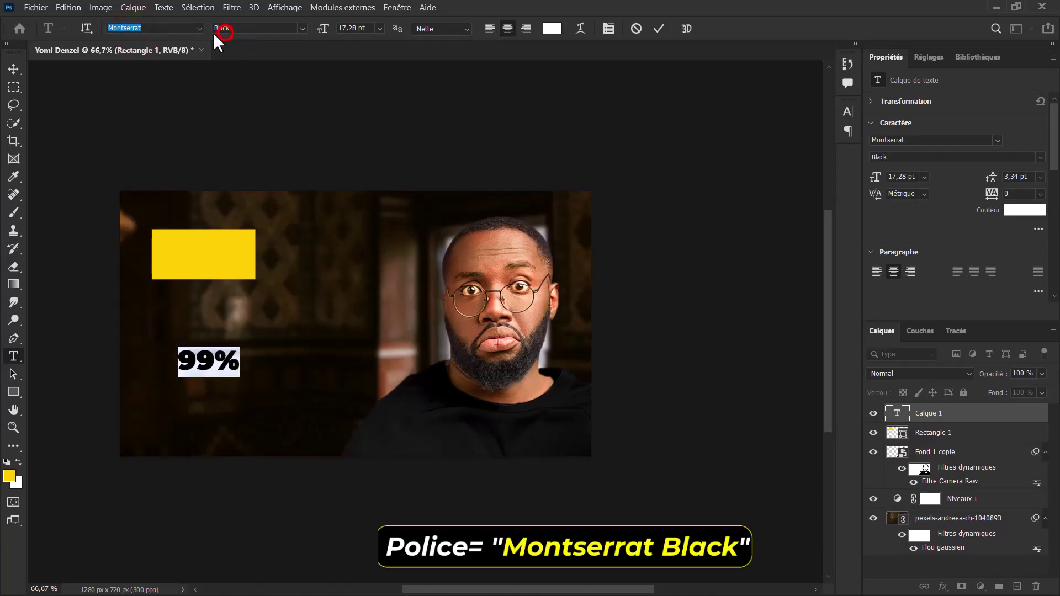
pyautogui.click(351, 28)
pyautogui.doubleClick(352, 28)
pyautogui.write('48')
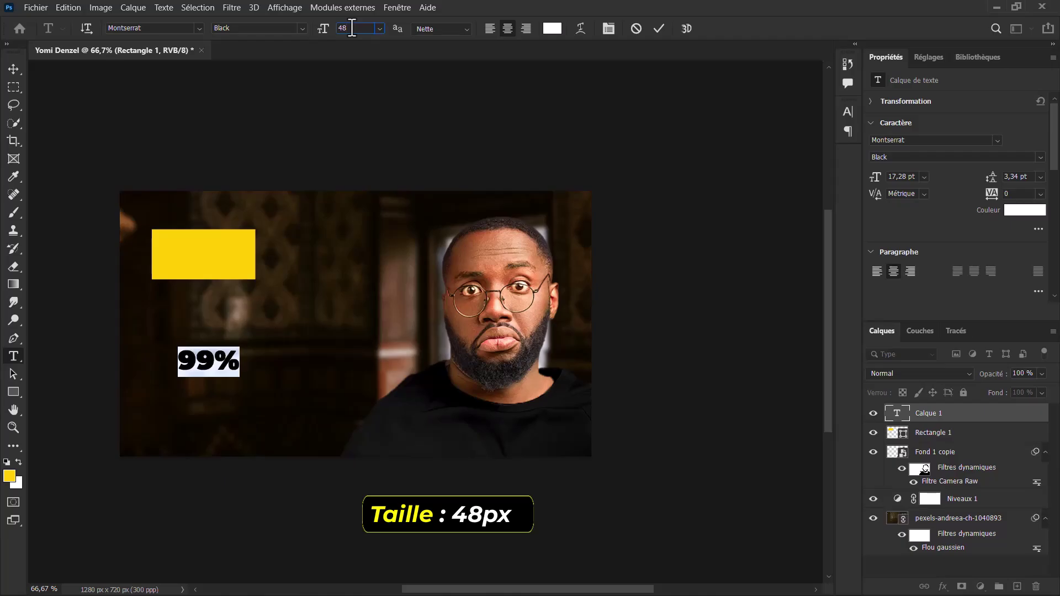
pyautogui.press('Return')
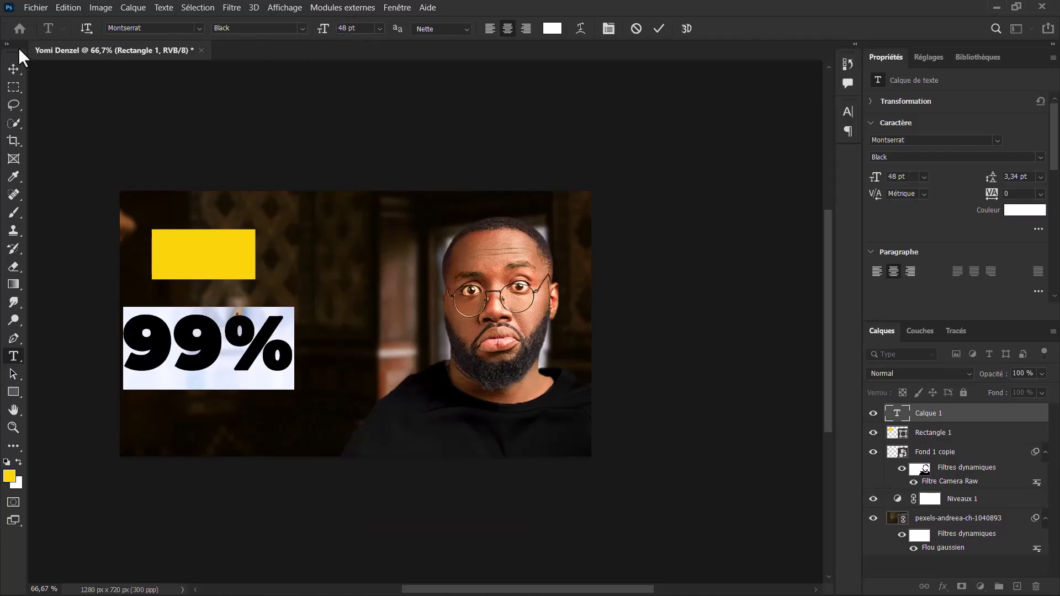
pyautogui.click(12, 70)
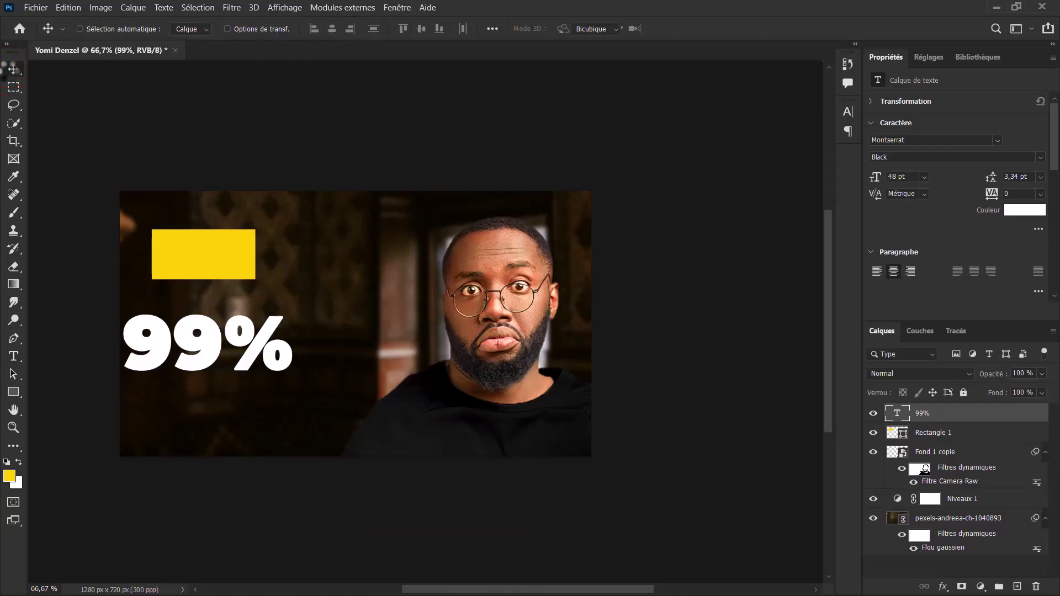
# - Move the 99% text onto the yellow rectangle
pyautogui.hotkey('ctrl', 't')
pyautogui.moveTo(197, 351)
pyautogui.mouseDown()
pyautogui.moveTo(232, 274)
pyautogui.moveTo(259, 265)
pyautogui.mouseUp()
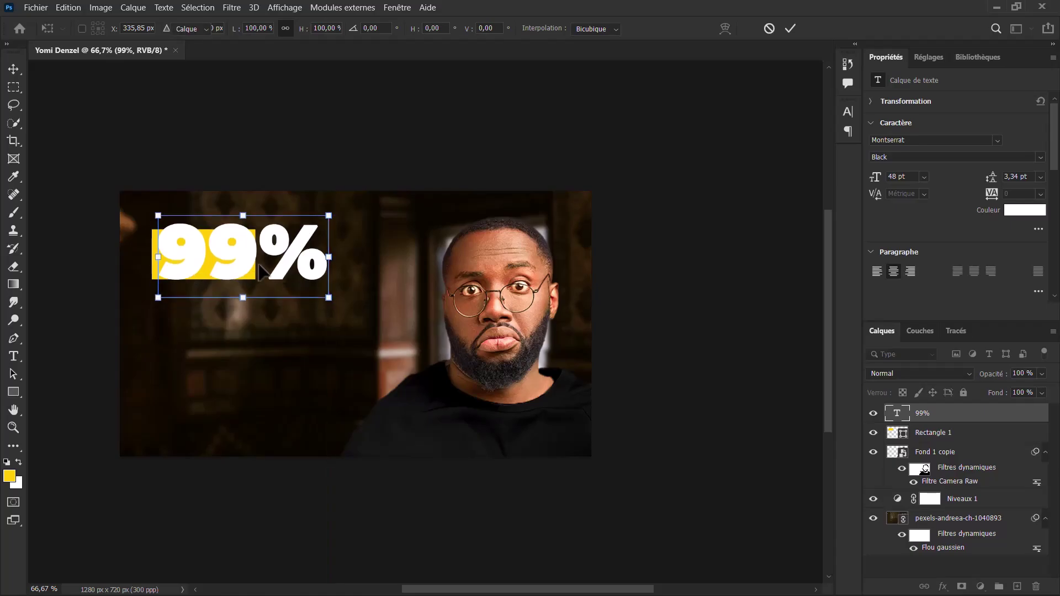
pyautogui.press('Return')
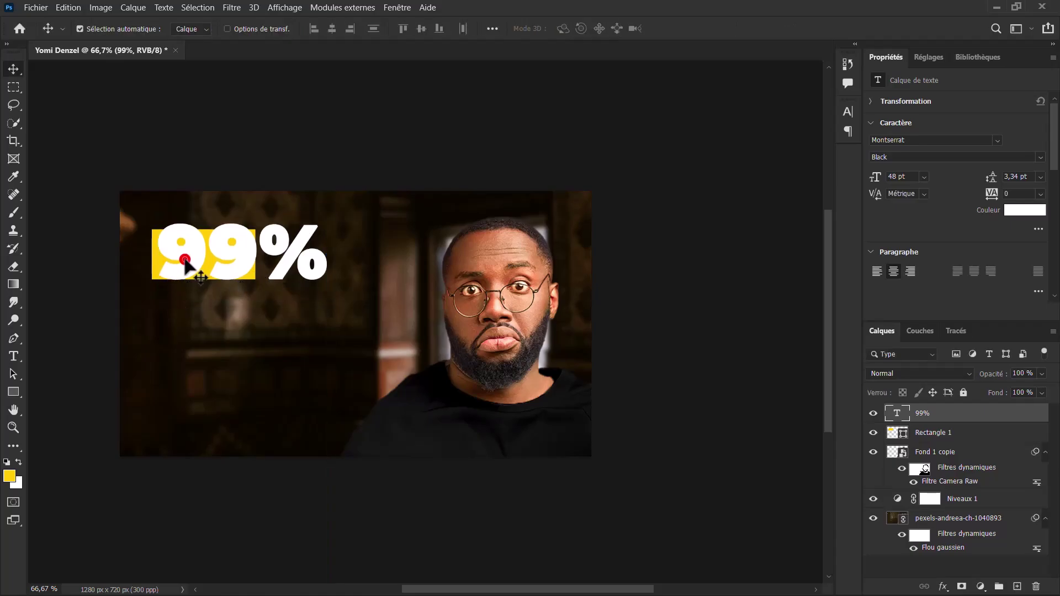
# - Change the 99% text colour to black
pyautogui.doubleClick(182, 267)
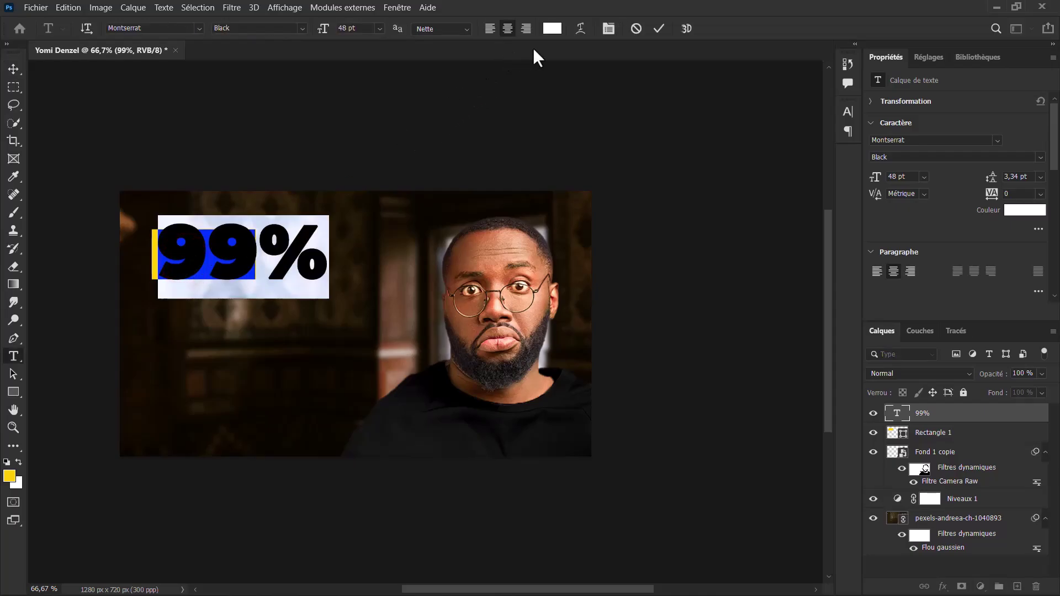
pyautogui.click(552, 31)
pyautogui.click(114, 374)
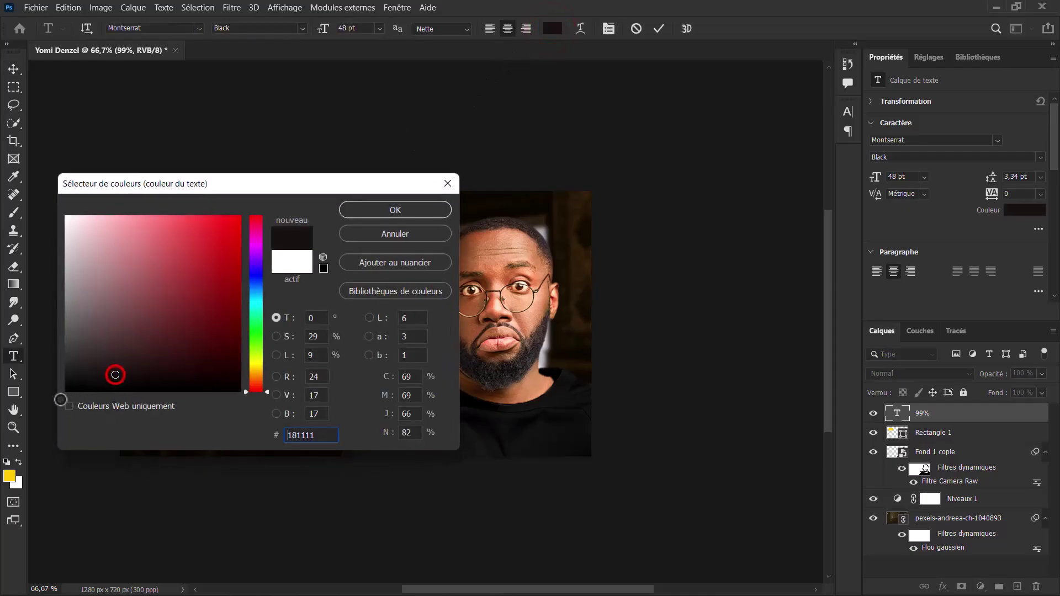
pyautogui.click(396, 210)
pyautogui.click(657, 29)
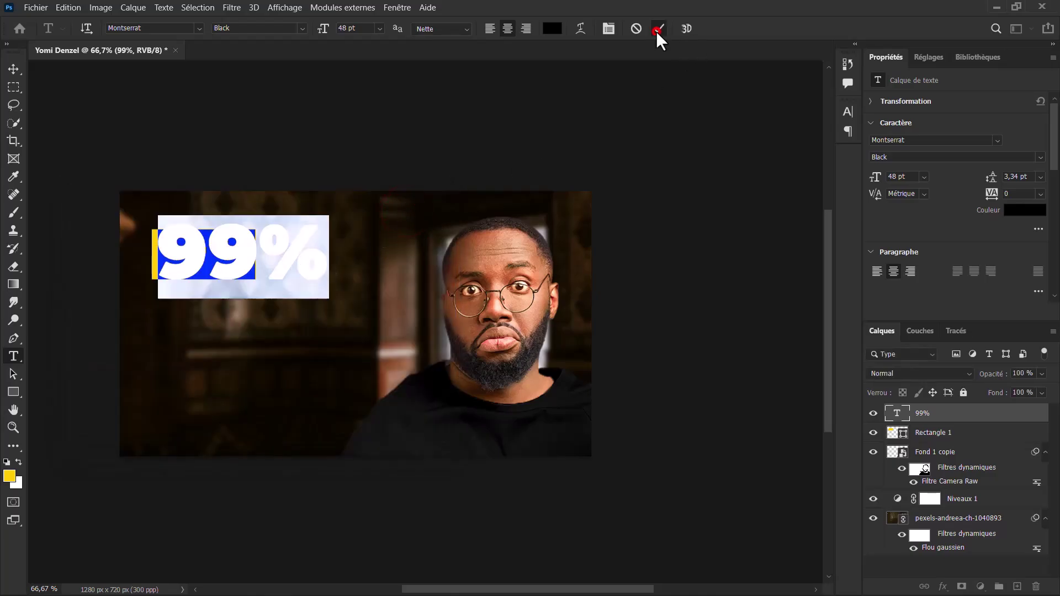
pyautogui.press('v')
# - Resize the yellow rectangle to about 519×218 px so it frames the 99% text
pyautogui.keyDown('ctrl'); pyautogui.click(157, 257); pyautogui.keyUp('ctrl')
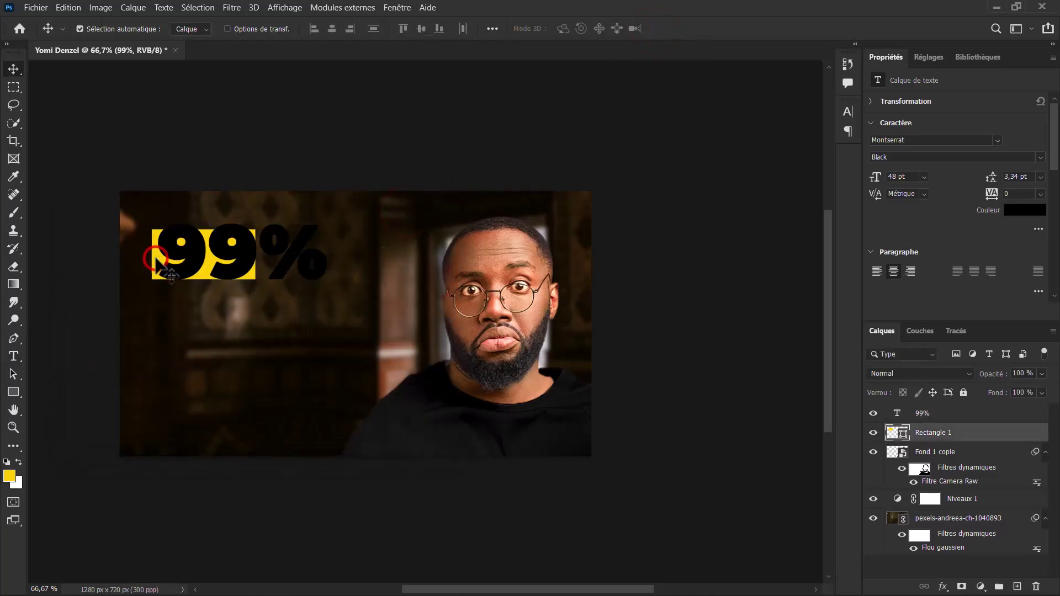
pyautogui.hotkey('ctrl', 't')
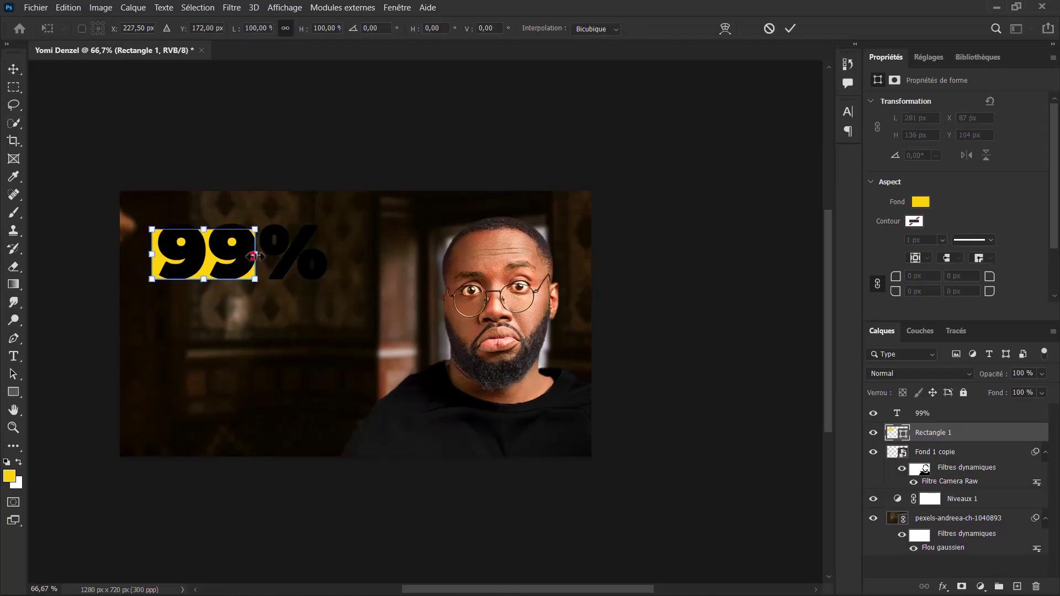
pyautogui.moveTo(254, 255); pyautogui.dragTo(336, 255)
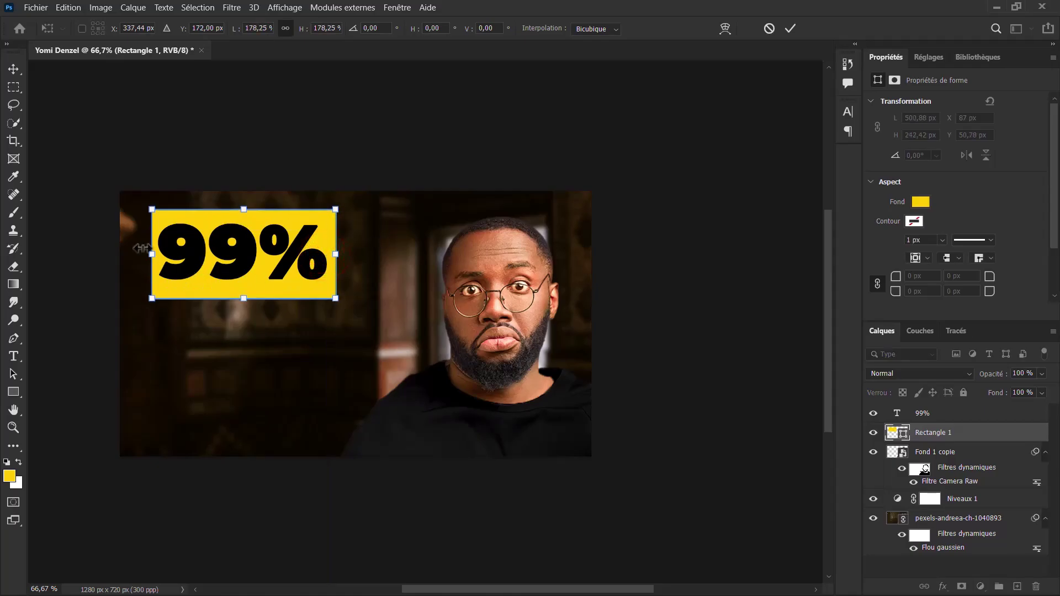
pyautogui.moveTo(152, 255); pyautogui.dragTo(145, 254)
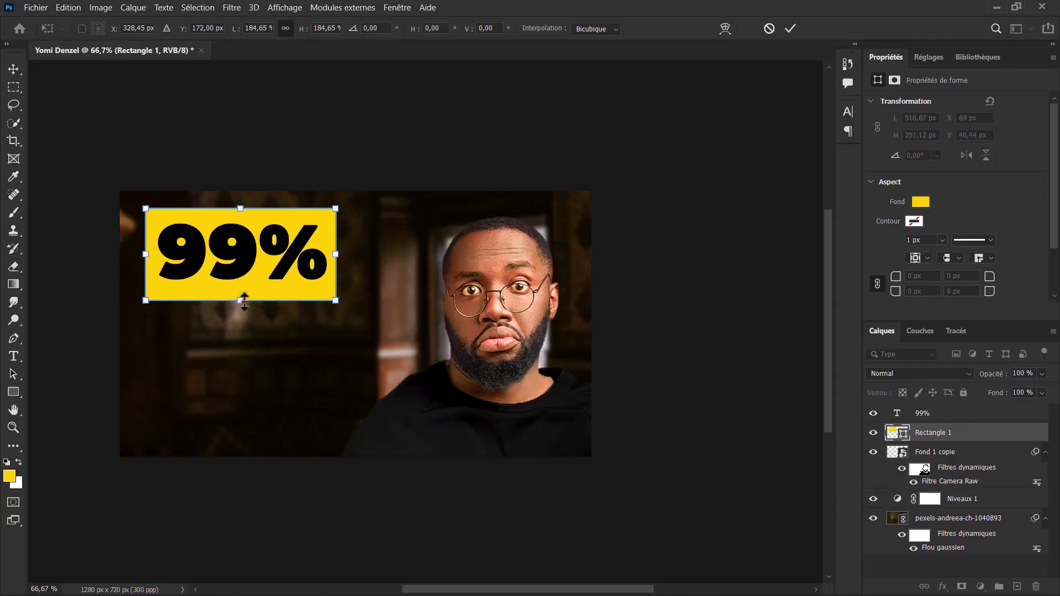
pyautogui.moveTo(243, 302); pyautogui.dragTo(244, 288)
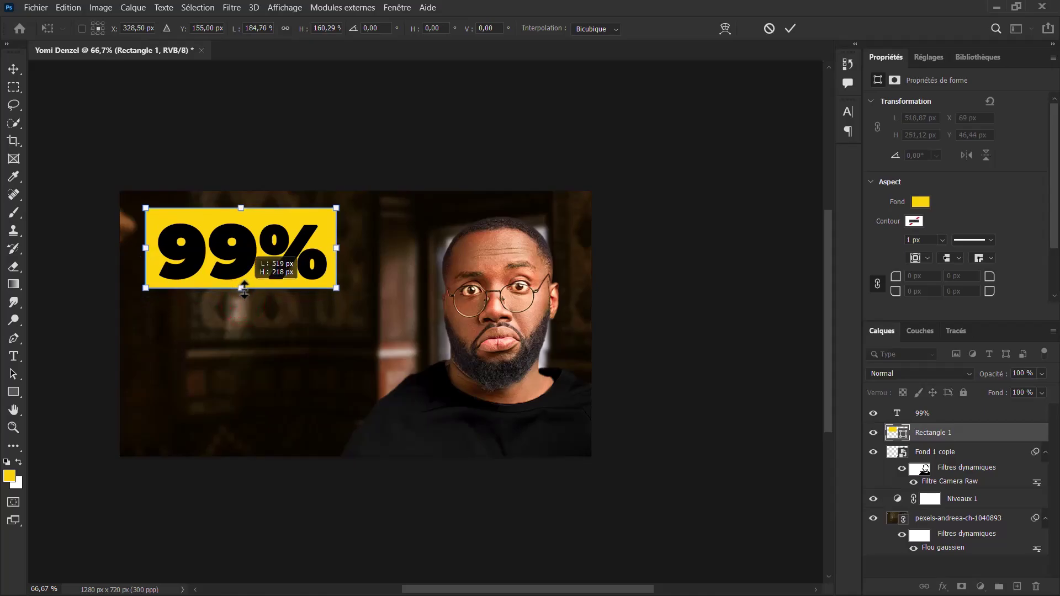
pyautogui.moveTo(255, 239); pyautogui.dragTo(257, 247)
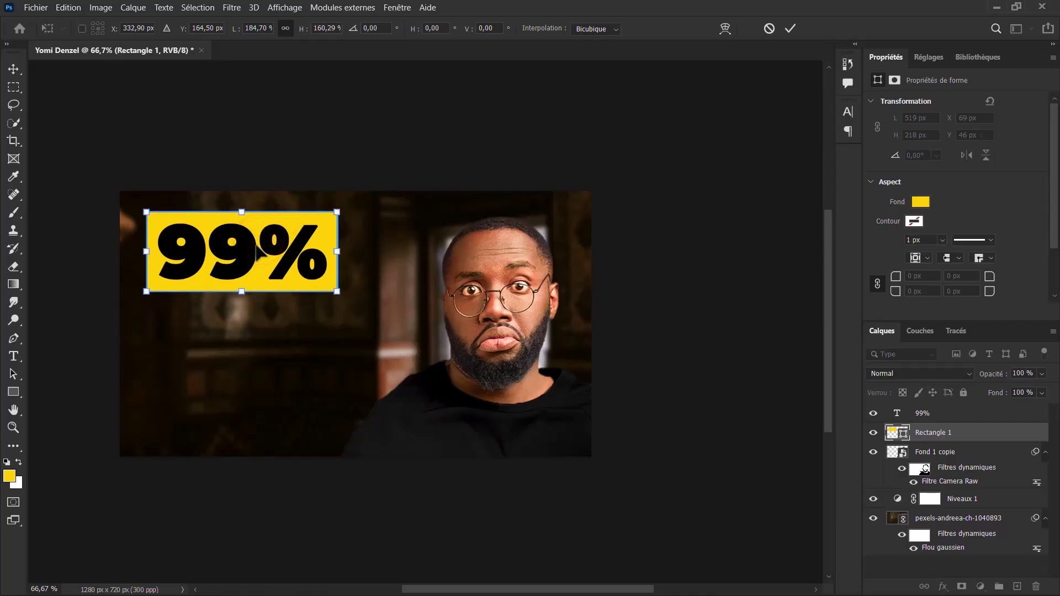
pyautogui.click(794, 24)
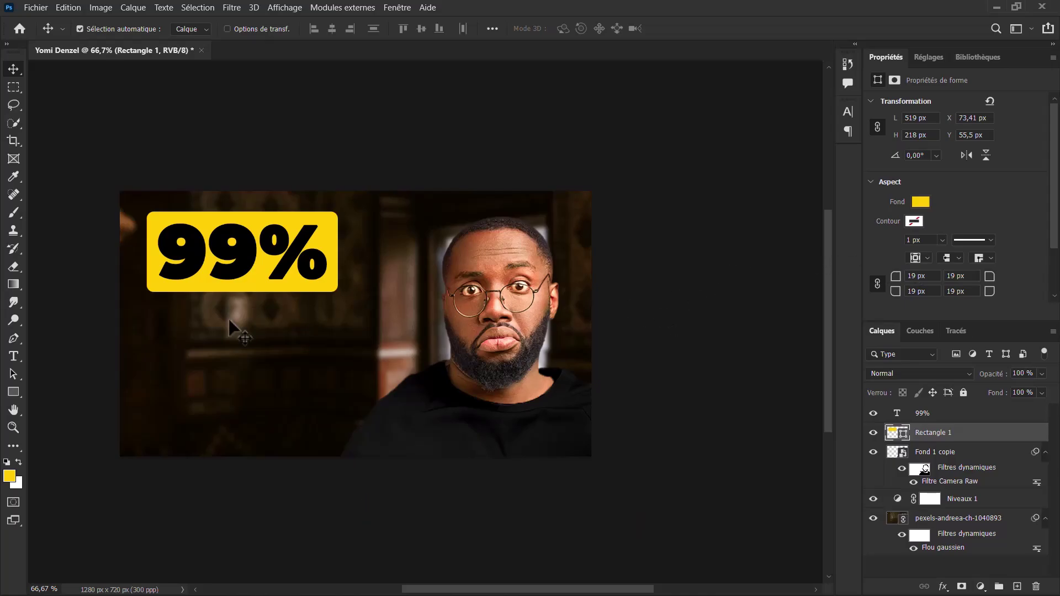
# - Add a DES text layer in white (ffffff) at 15 pt
pyautogui.click(12, 342)
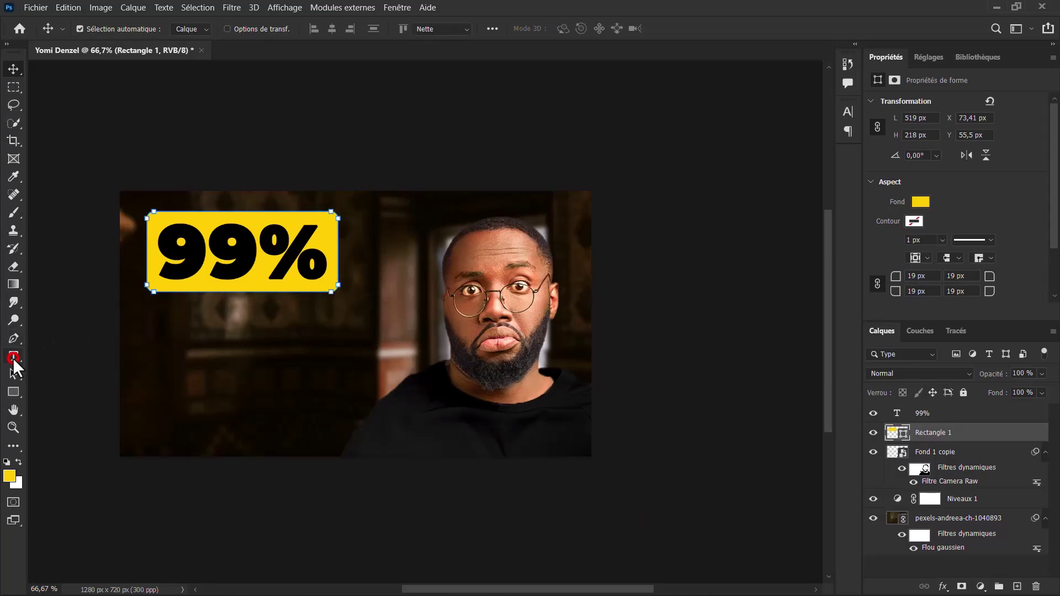
pyautogui.click(198, 361)
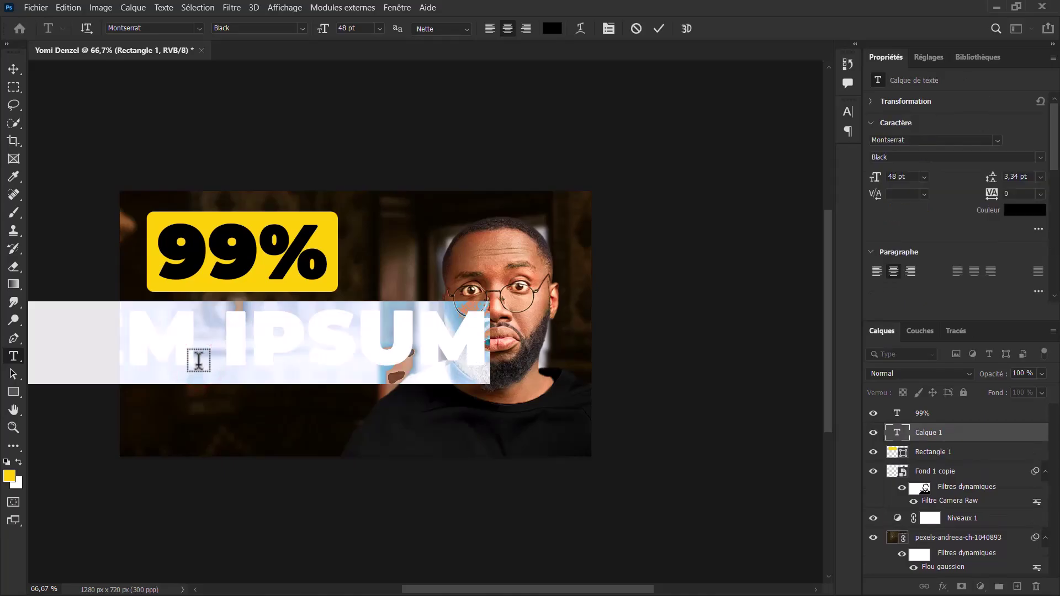
pyautogui.write('DE')
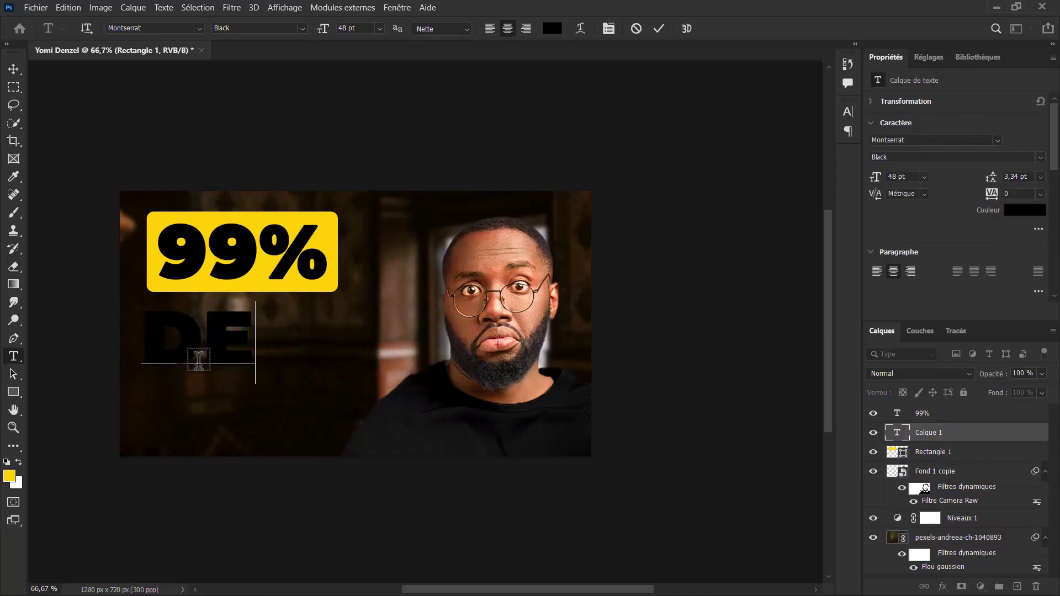
pyautogui.write('S')
pyautogui.hotkey('ctrl', 'a')
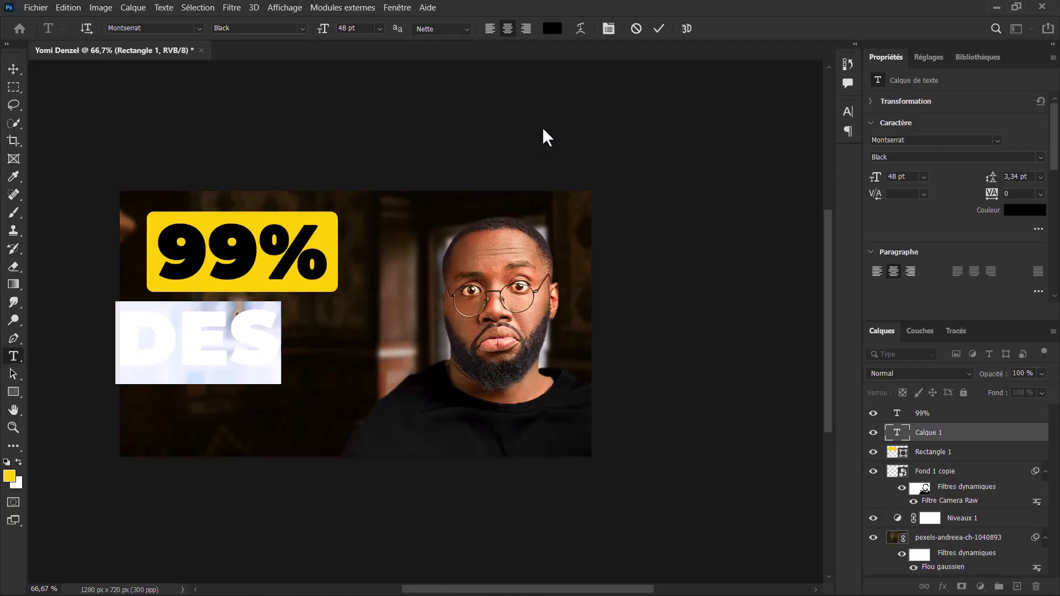
pyautogui.click(552, 28)
pyautogui.write('ffffff')
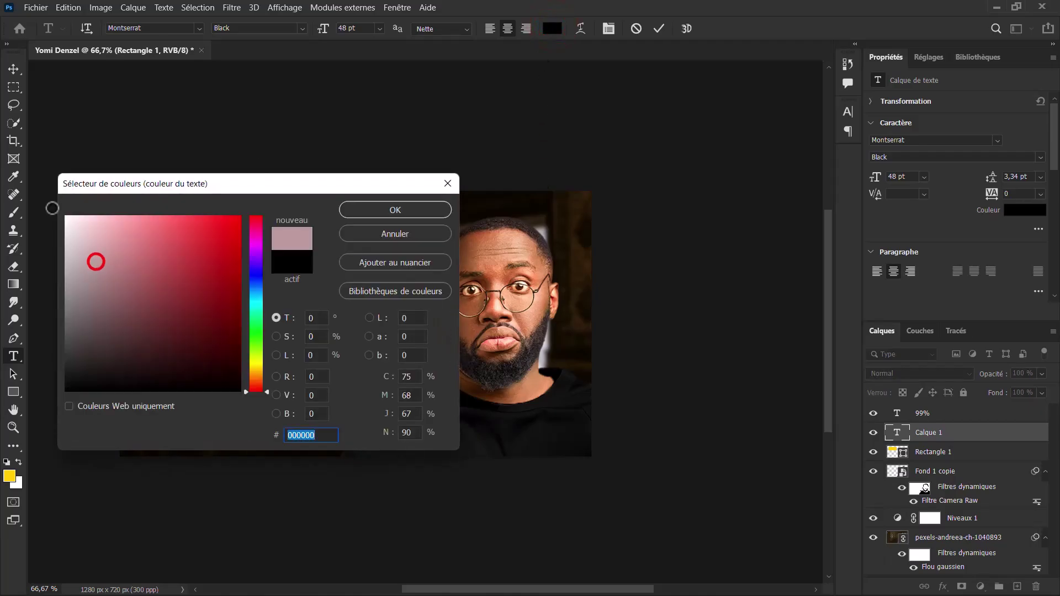
pyautogui.click(417, 211)
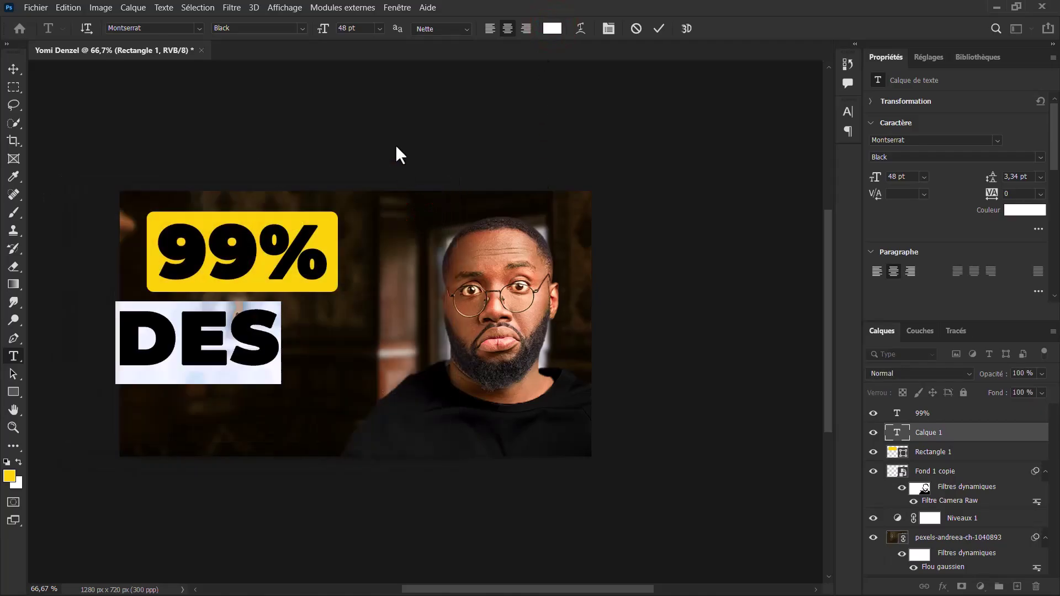
pyautogui.click(354, 30)
pyautogui.write('15')
pyautogui.press('Return')
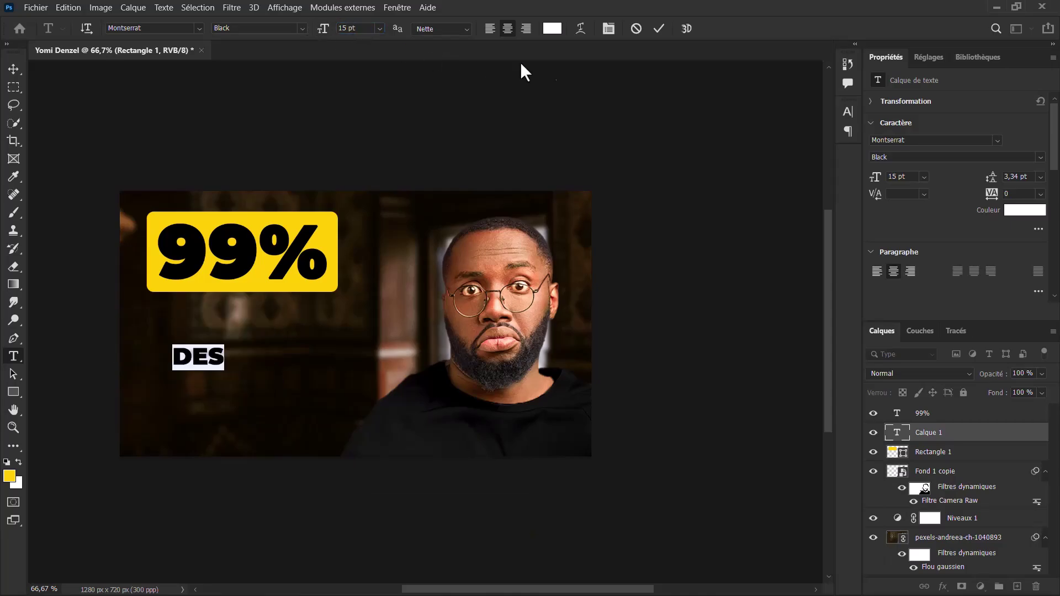
pyautogui.click(659, 30)
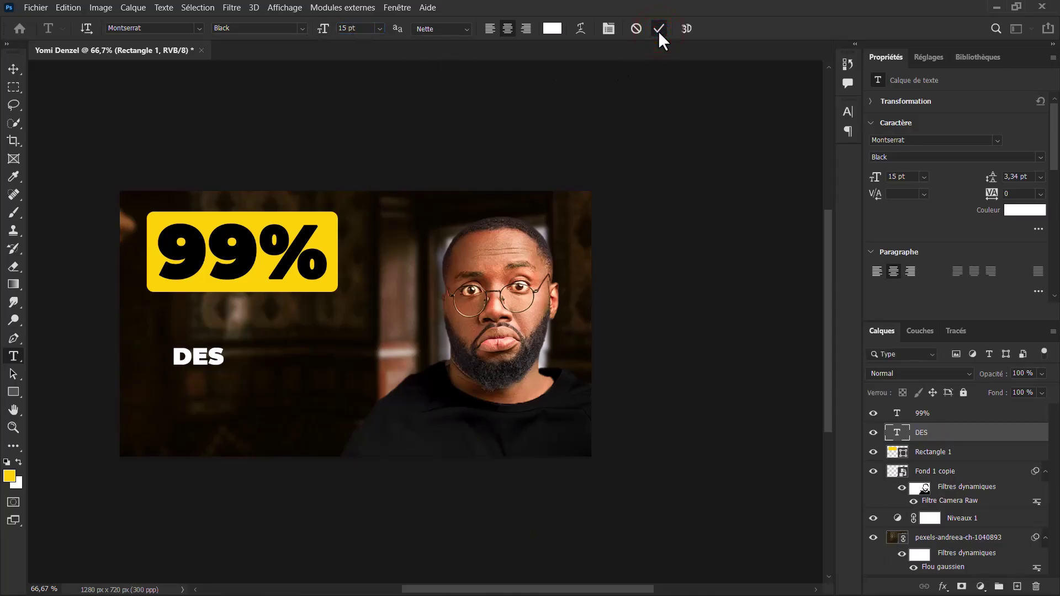
# - Move DES to sit just right of the yellow 99% box
pyautogui.hotkey('ctrl', 't')
pyautogui.moveTo(199, 356); pyautogui.dragTo(375, 286)
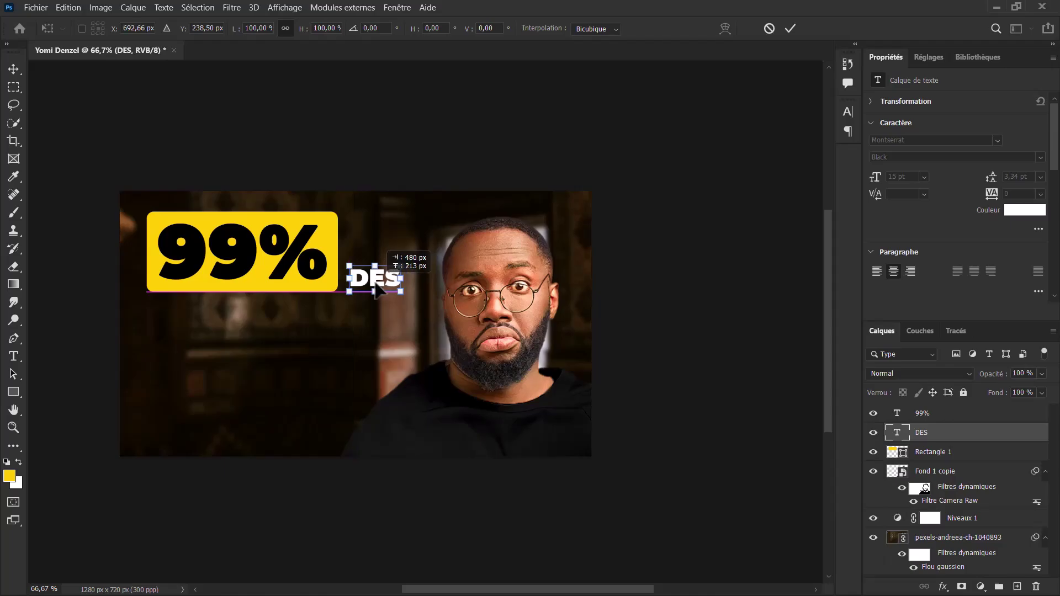
pyautogui.doubleClick(374, 282)
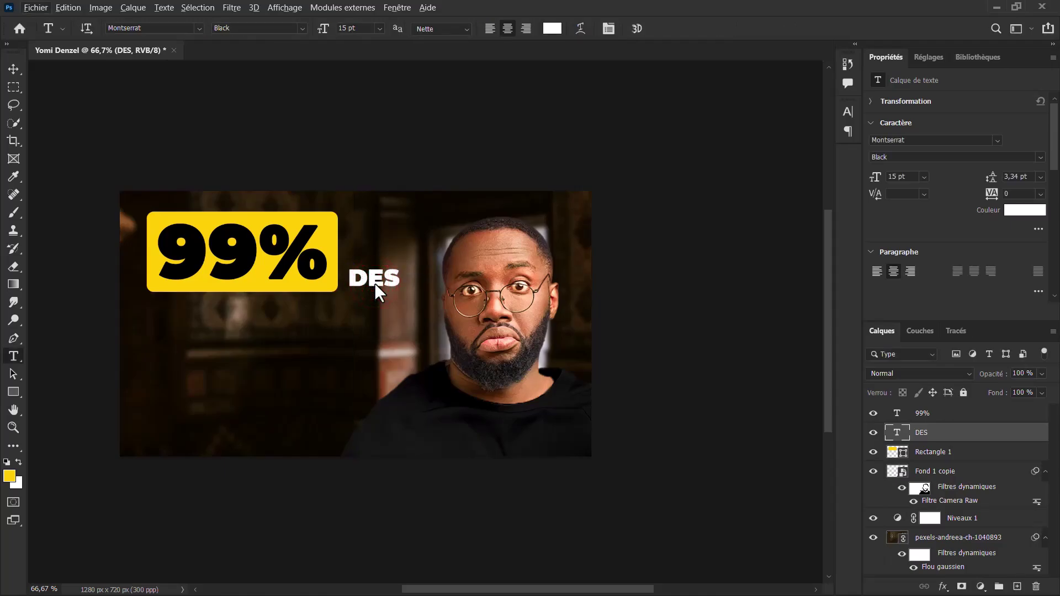
# - Type the word JEUNES as a new white text line below 99% DES
pyautogui.click(165, 328)
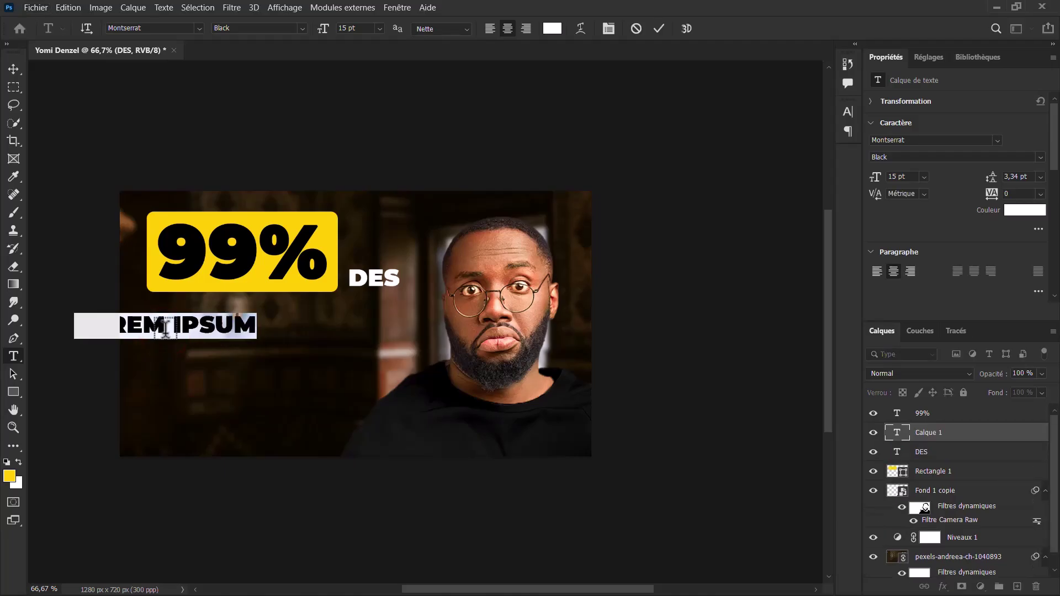
pyautogui.click(165, 328)
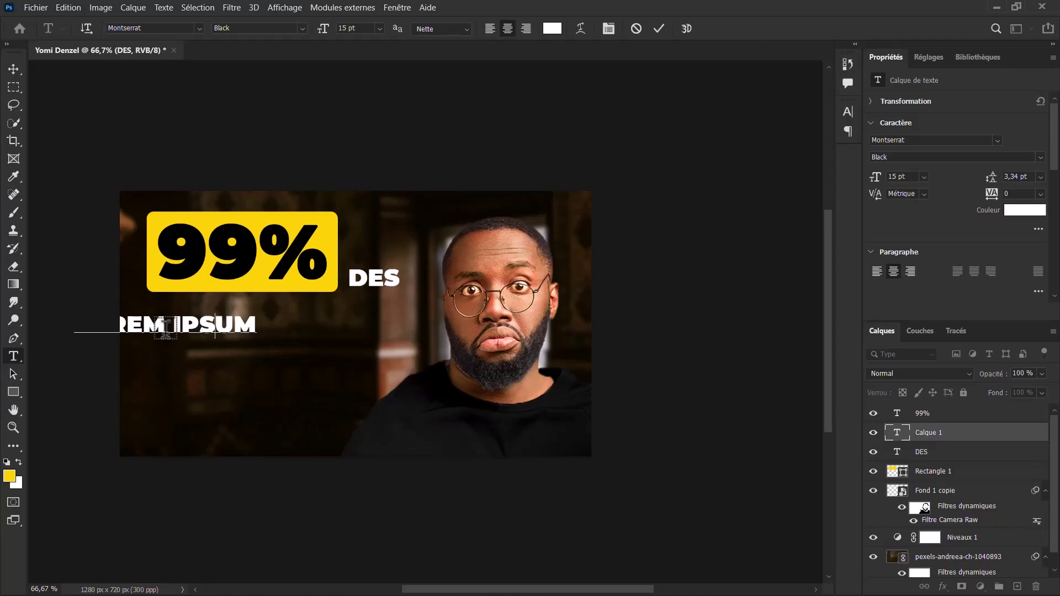
pyautogui.hotkey('ctrl', 'a')
pyautogui.write('JEUNES')
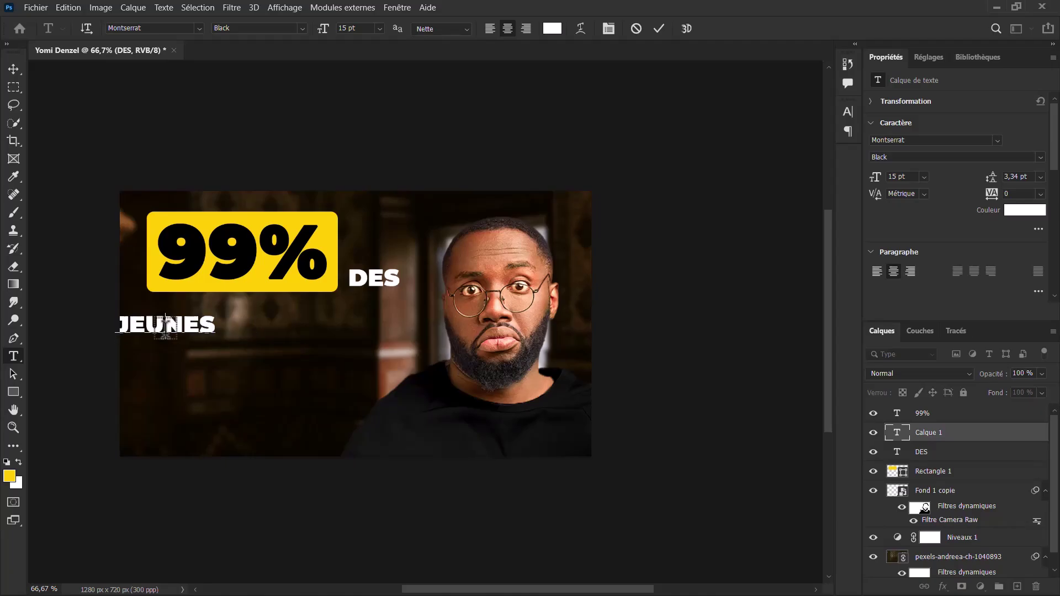
pyautogui.hotkey('ctrl', 'a')
pyautogui.write('JEUNES')
pyautogui.click(658, 29)
# - Enlarge JEUNES to about 37.86 pt, filling the width, and set it directly under DES
pyautogui.hotkey('ctrl', 't')
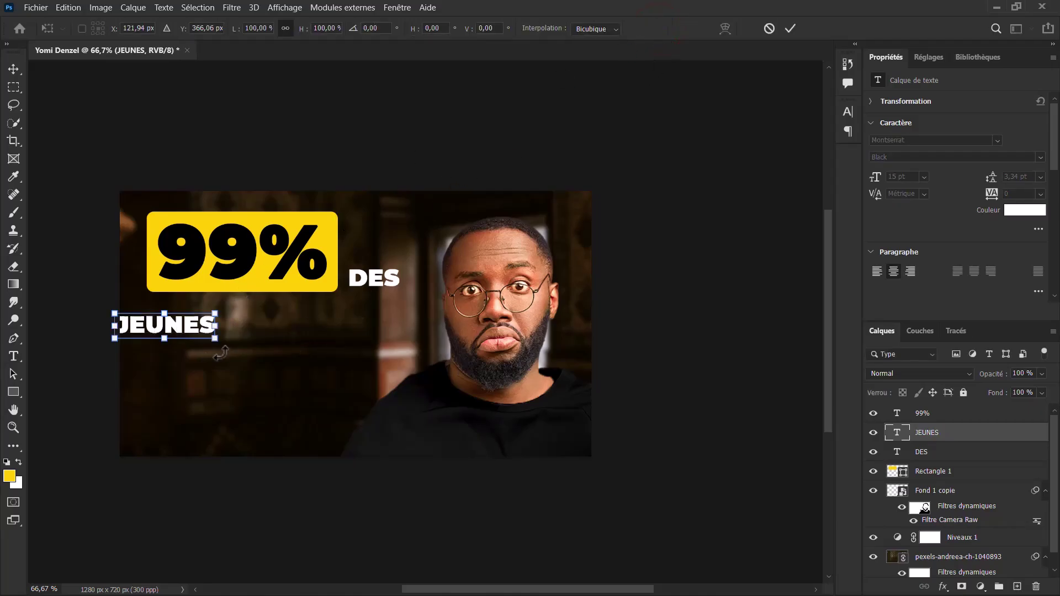
pyautogui.moveTo(291, 326); pyautogui.dragTo(311, 330)
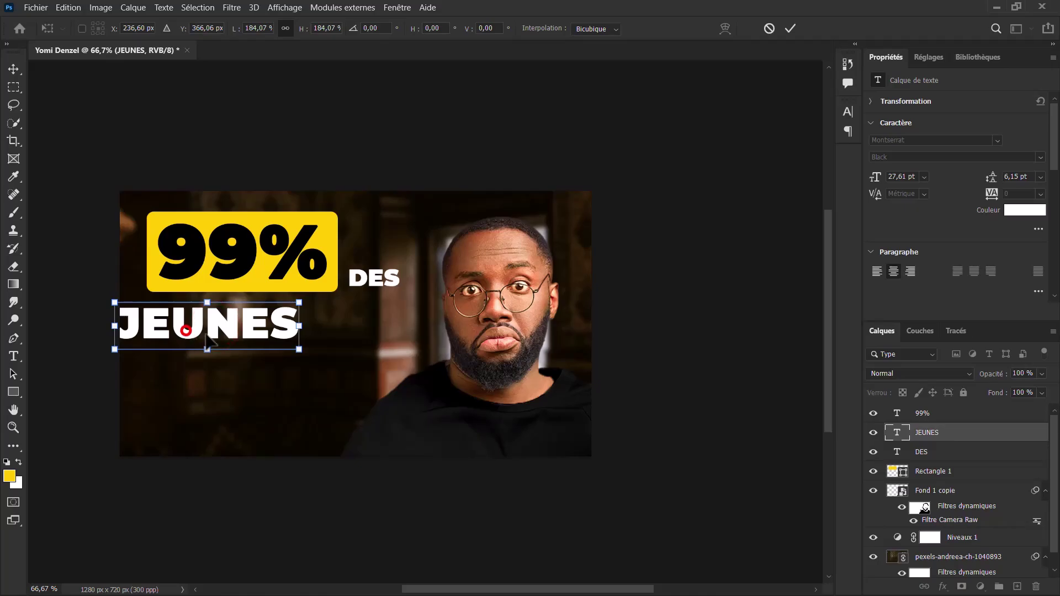
pyautogui.moveTo(189, 335); pyautogui.dragTo(221, 339)
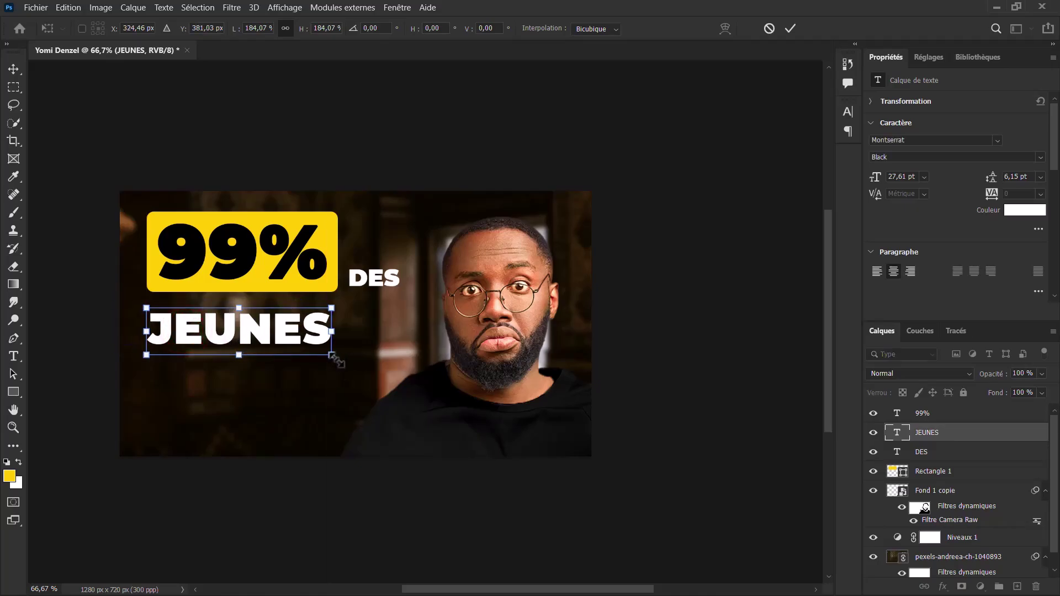
pyautogui.moveTo(331, 356); pyautogui.dragTo(407, 364)
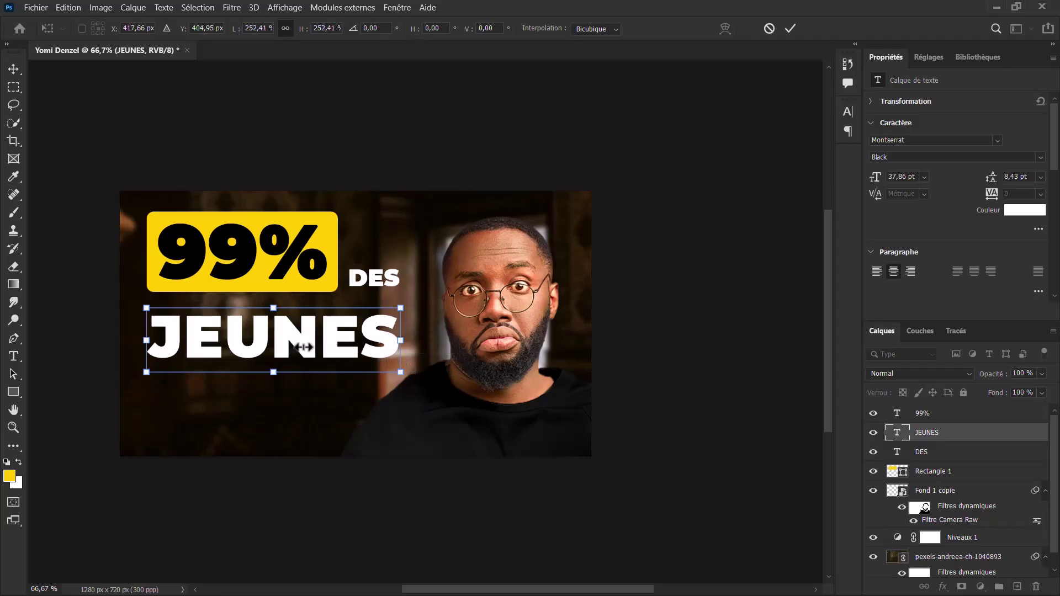
pyautogui.moveTo(303, 347); pyautogui.dragTo(302, 335)
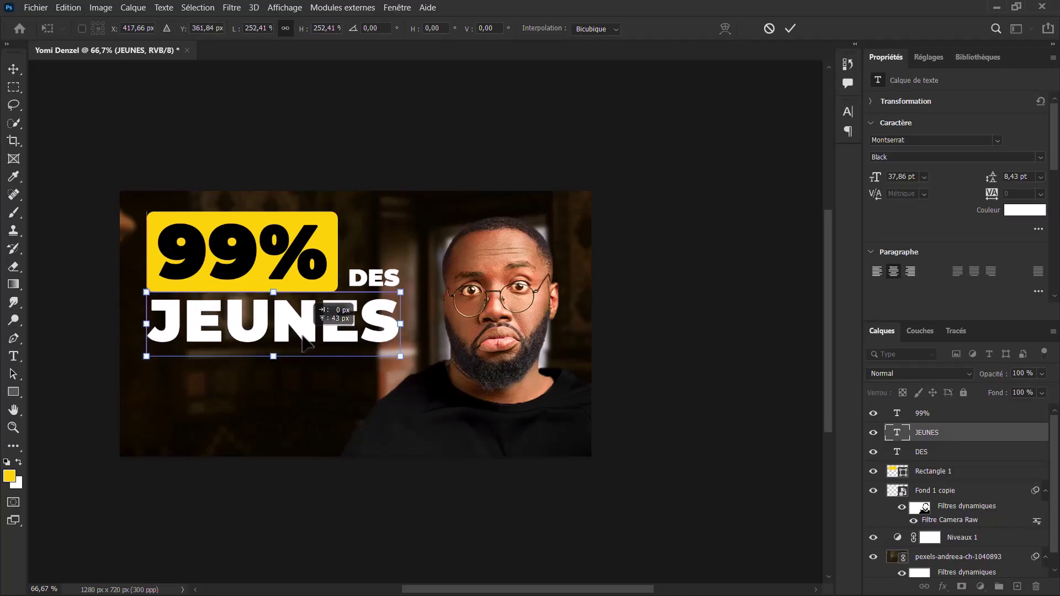
pyautogui.moveTo(302, 335); pyautogui.dragTo(302, 335)
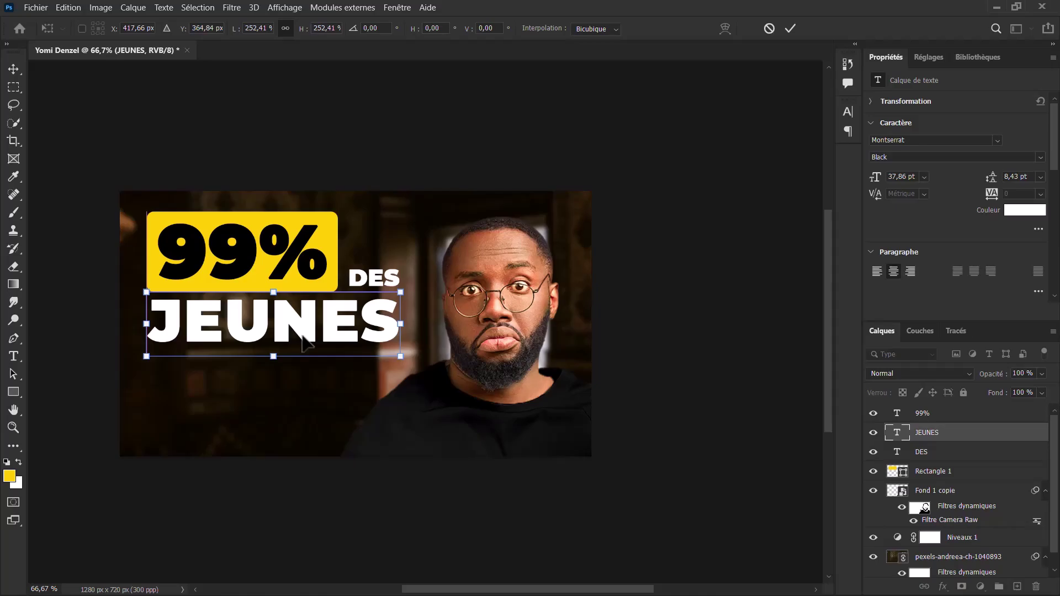
pyautogui.press('Return')
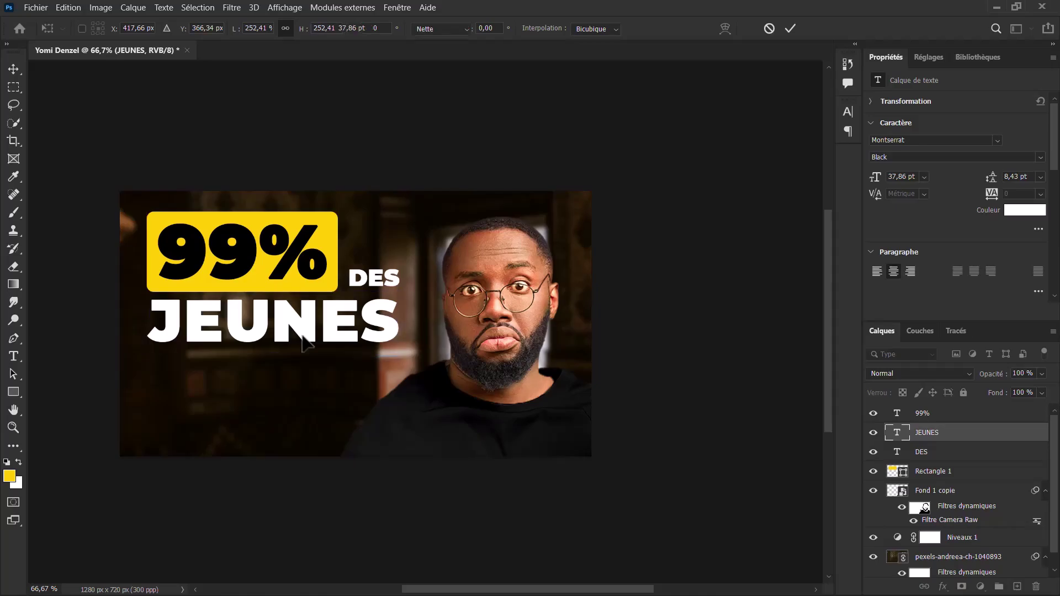
pyautogui.press('t')
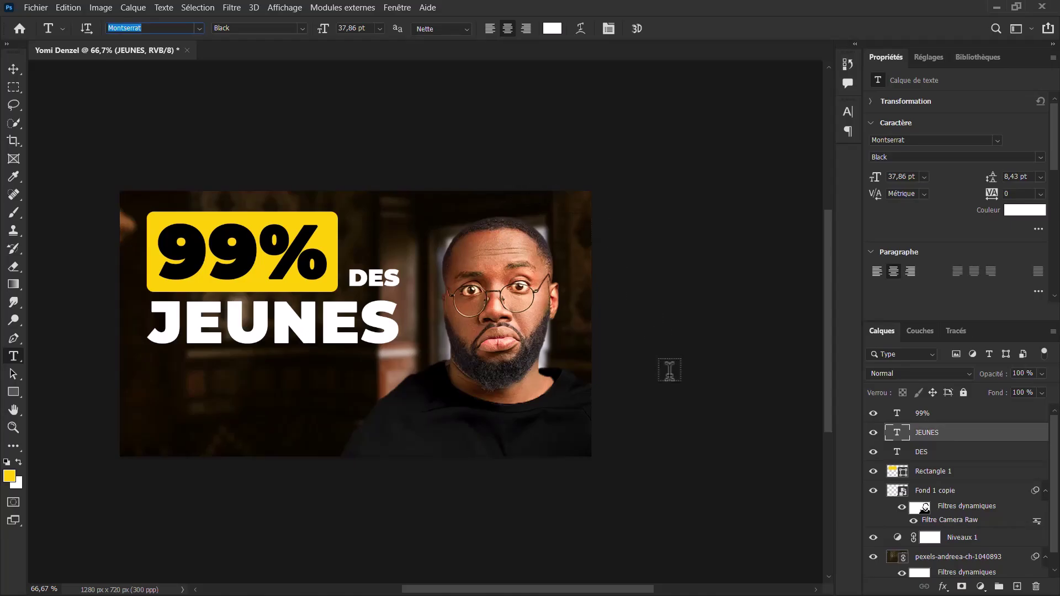
# - Type N'Y PENSENT PAS as a new line and centre it under JEUNES
pyautogui.click(158, 379)
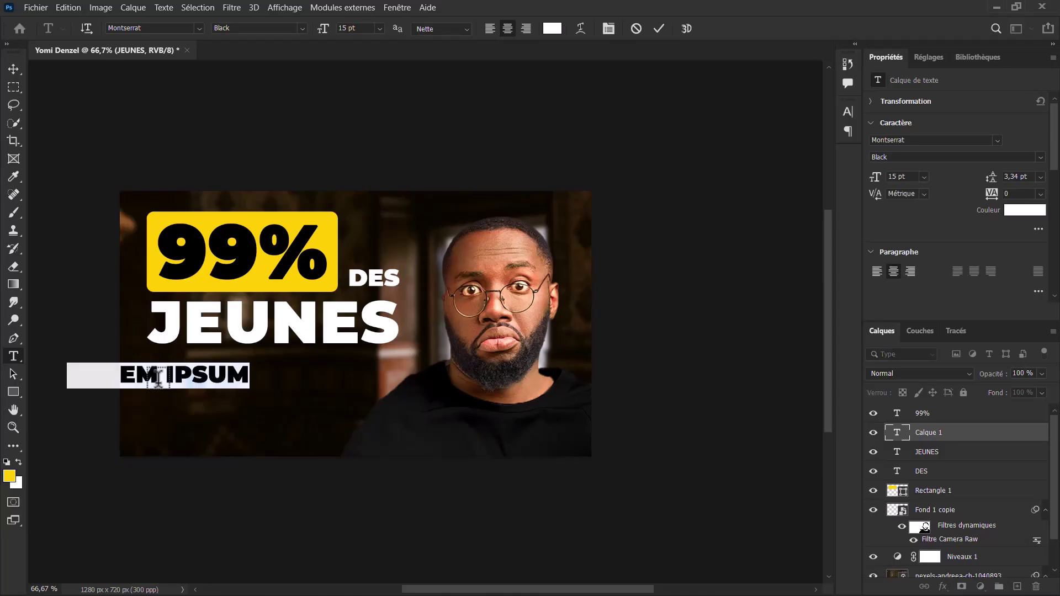
pyautogui.write('N')
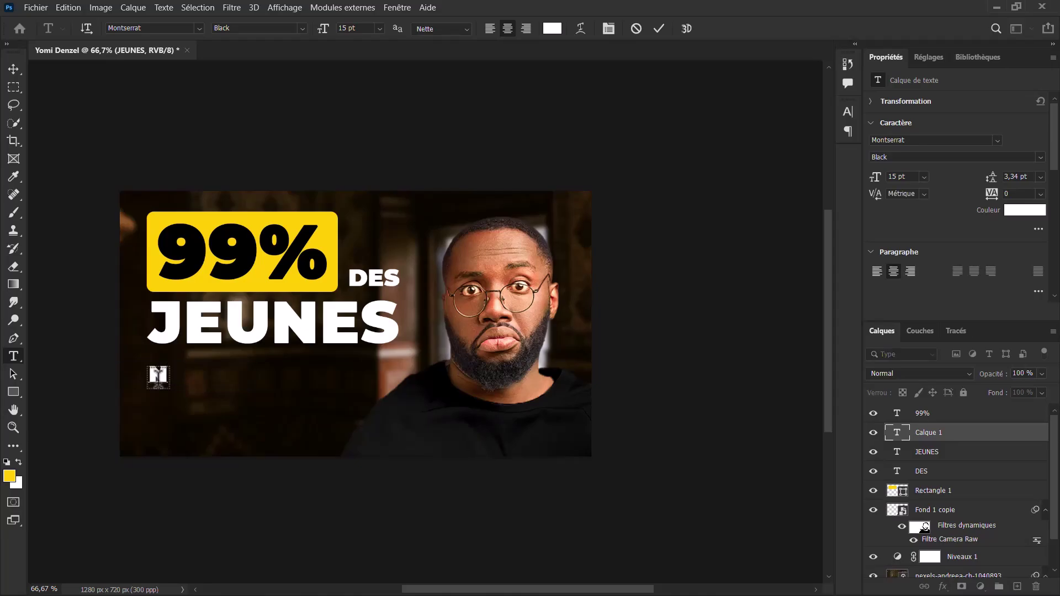
pyautogui.write('"')
pyautogui.write('Y PE')
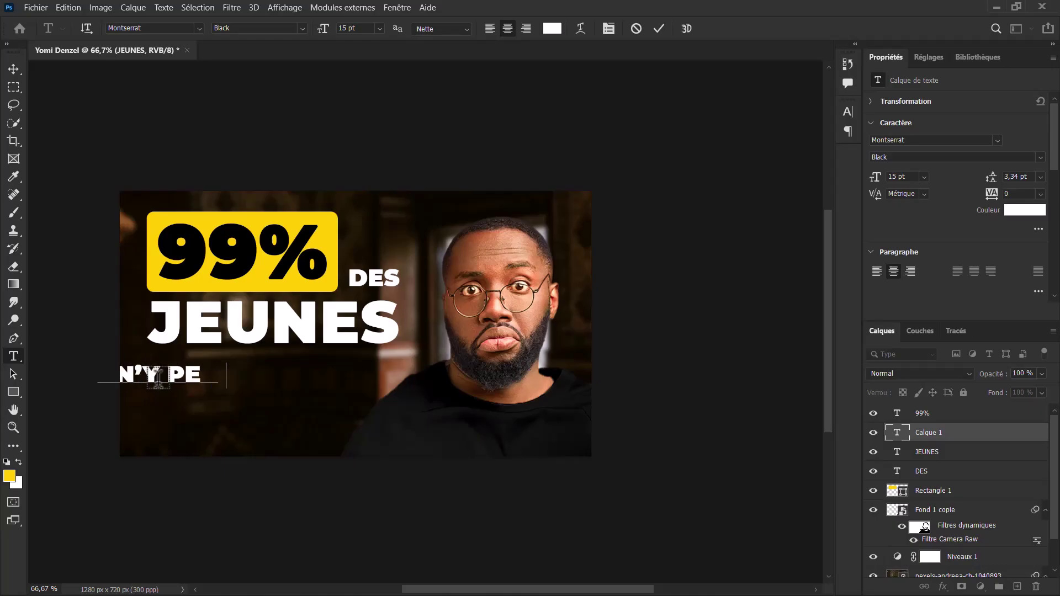
pyautogui.write('NSENT')
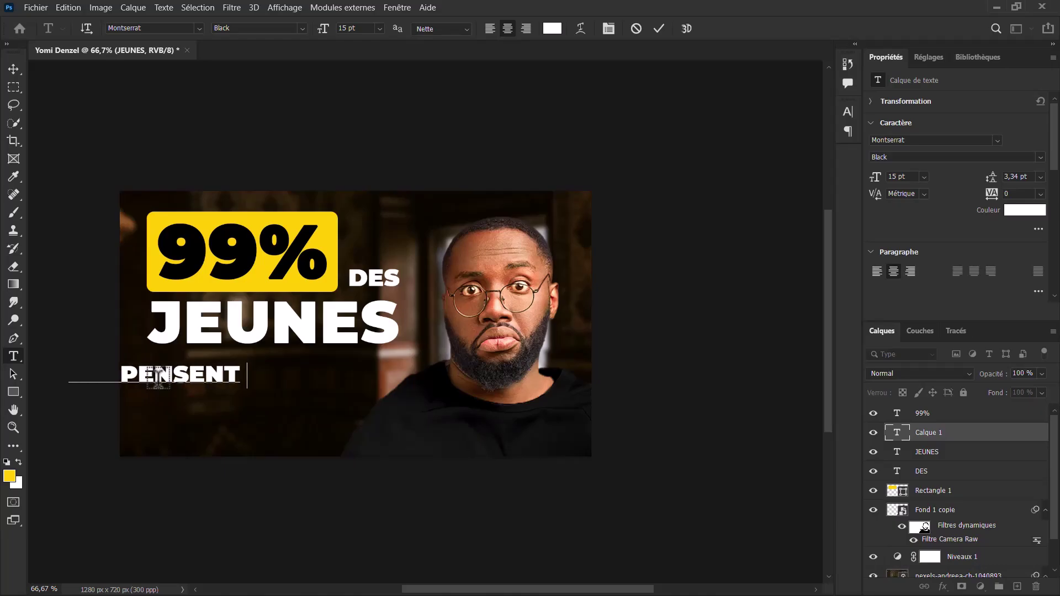
pyautogui.write('PAS')
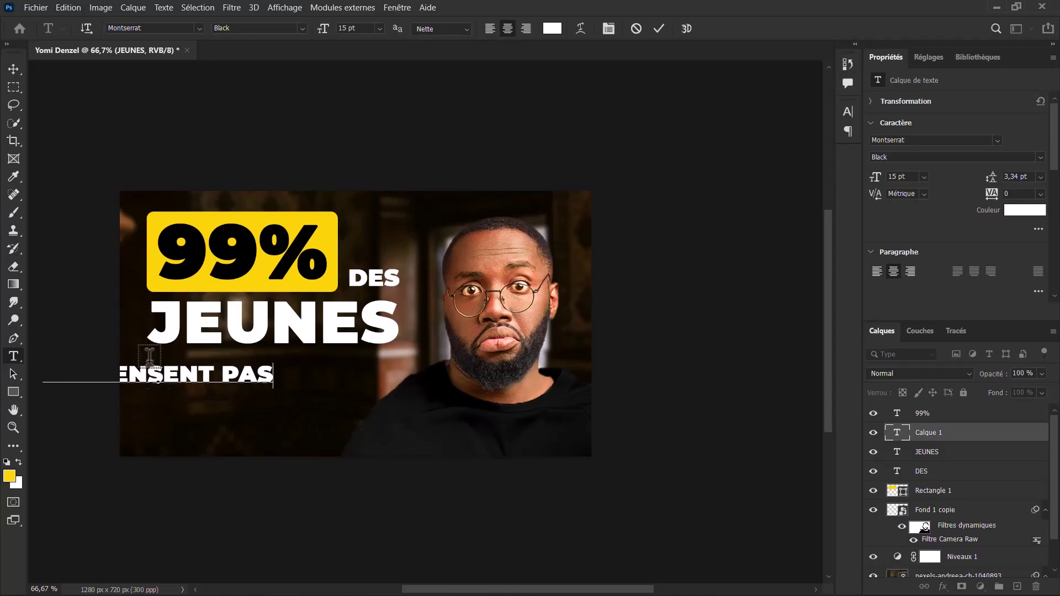
pyautogui.click(13, 68)
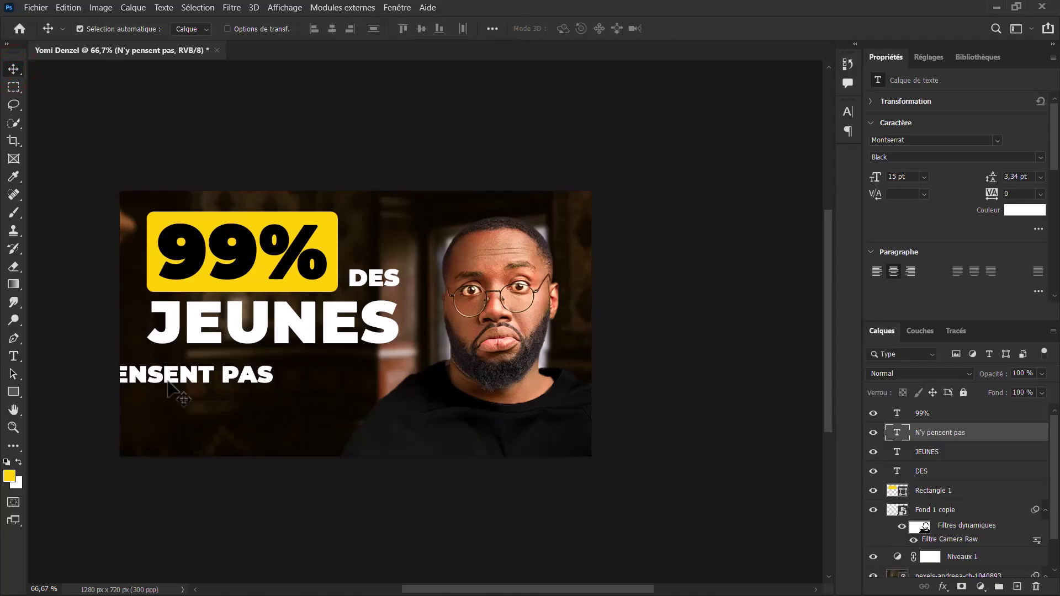
pyautogui.moveTo(173, 385); pyautogui.dragTo(271, 377)
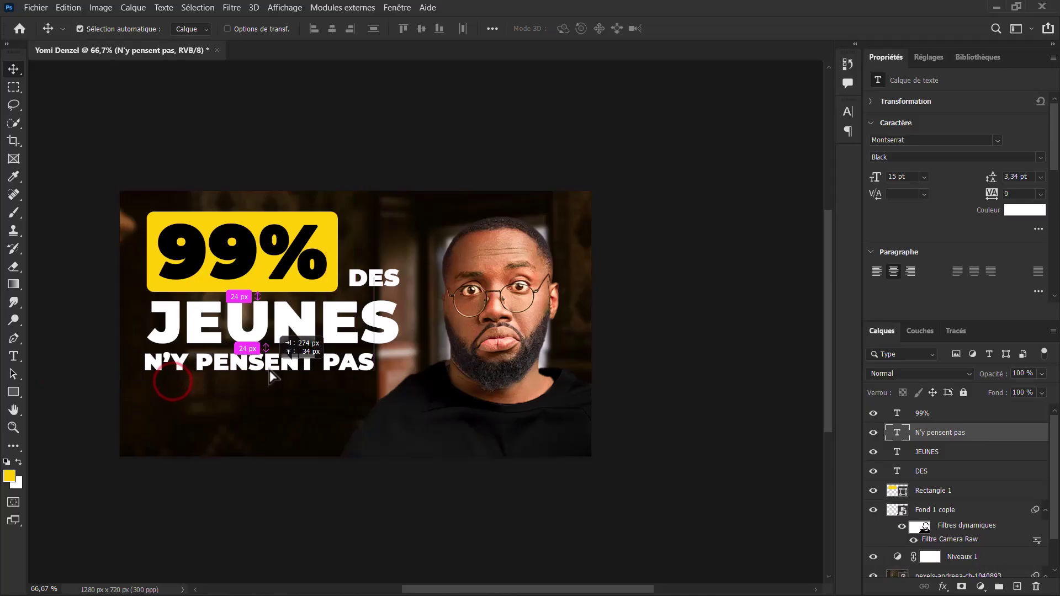
# - Scale the N'Y PENSENT PAS line up slightly, to about 15.97 pt, and align it beneath JEUNES
pyautogui.hotkey('ctrl', 't')
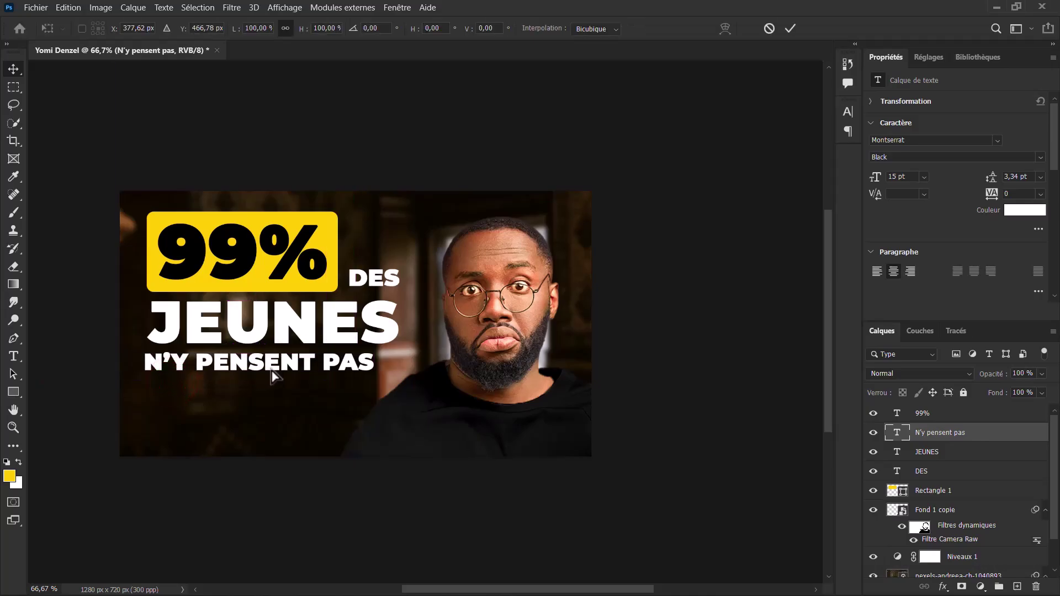
pyautogui.moveTo(375, 380); pyautogui.dragTo(394, 381)
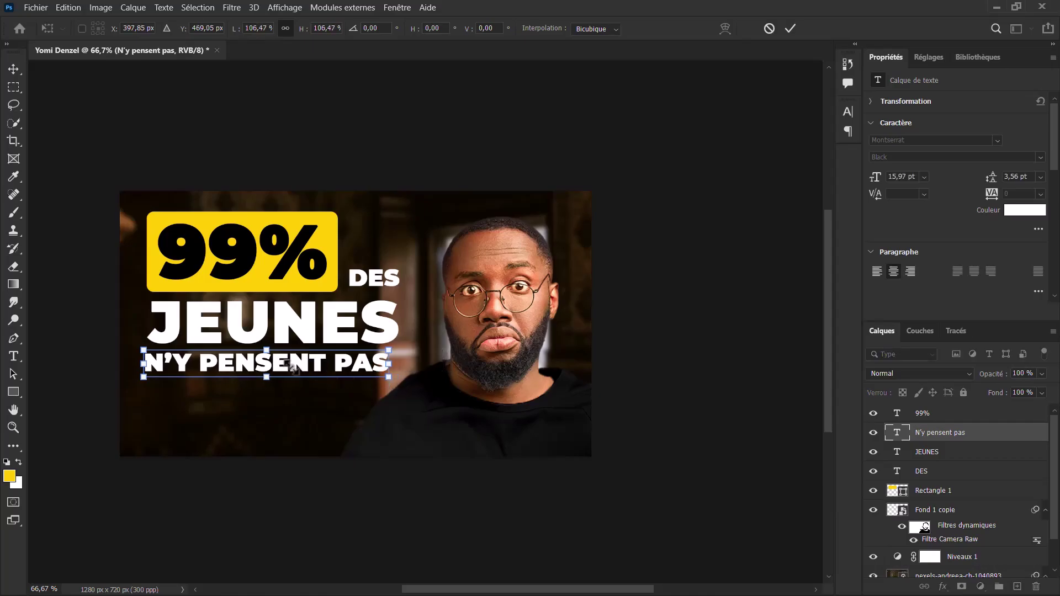
pyautogui.moveTo(290, 367); pyautogui.dragTo(296, 368)
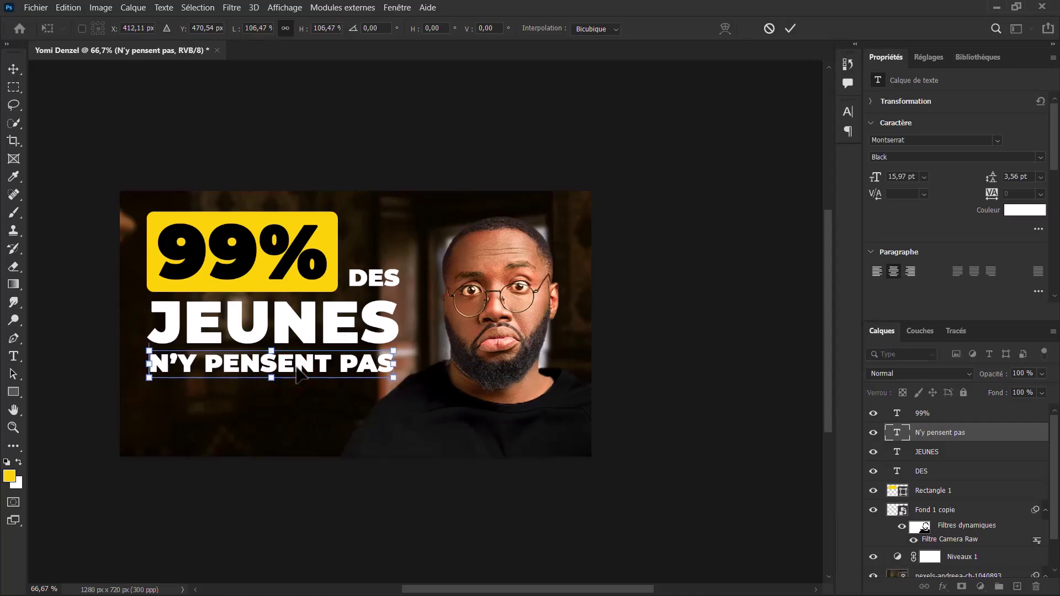
pyautogui.press('Return')
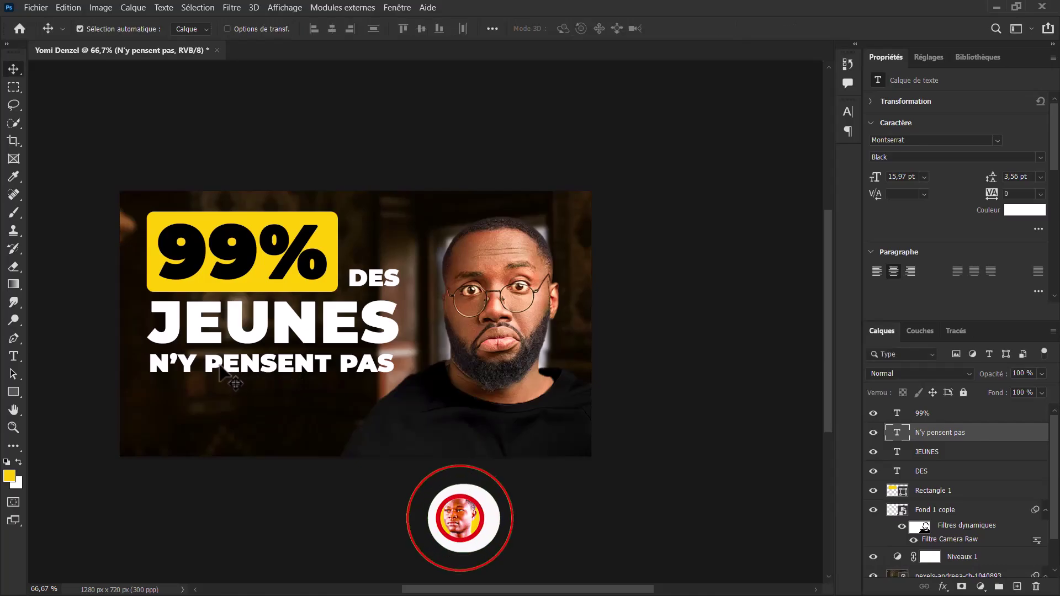
# - Colour the words PENSENT PAS with the yellow sampled from the 99% box
pyautogui.doubleClick(208, 367)
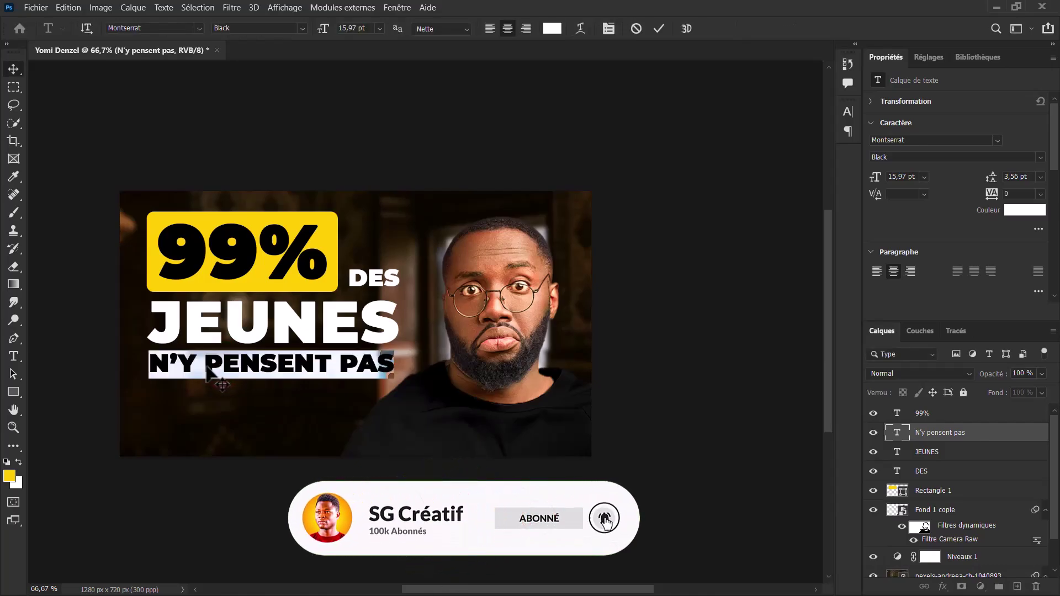
pyautogui.moveTo(206, 367); pyautogui.dragTo(417, 377)
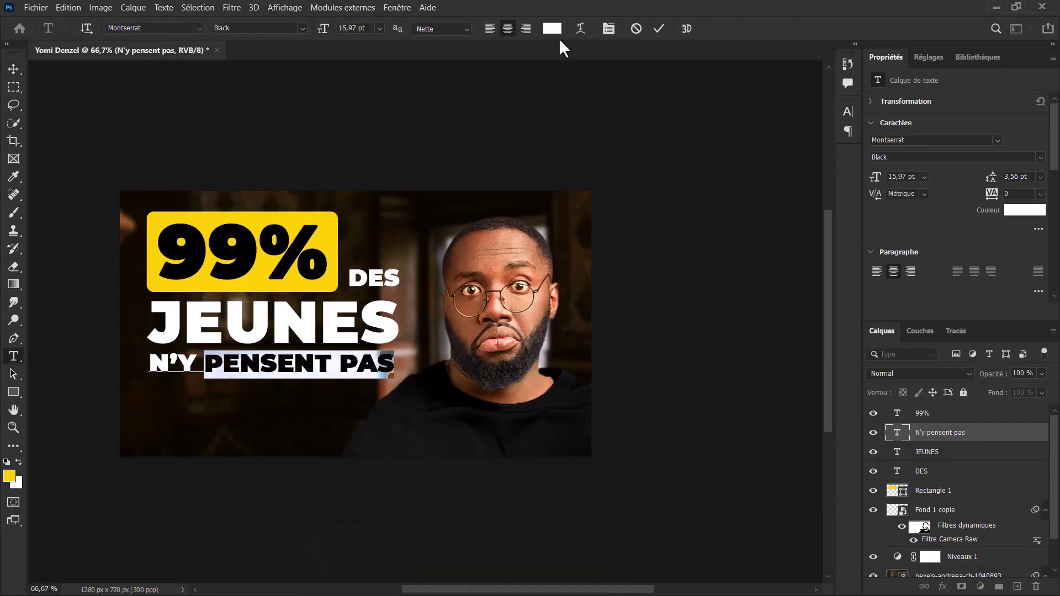
pyautogui.click(553, 29)
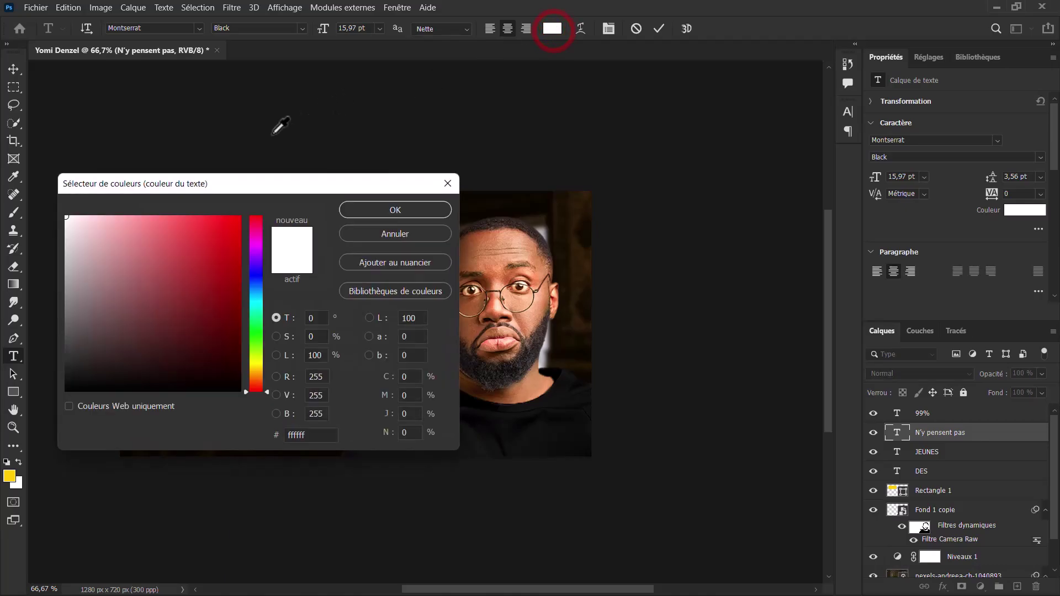
pyautogui.moveTo(250, 191); pyautogui.dragTo(600, 203)
pyautogui.click(327, 234)
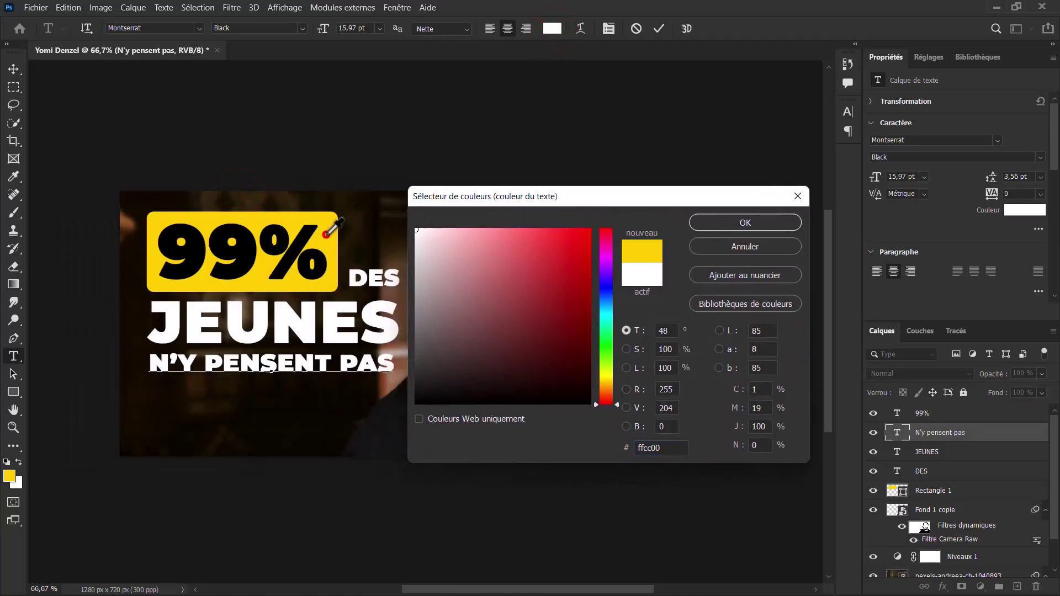
pyautogui.click(714, 221)
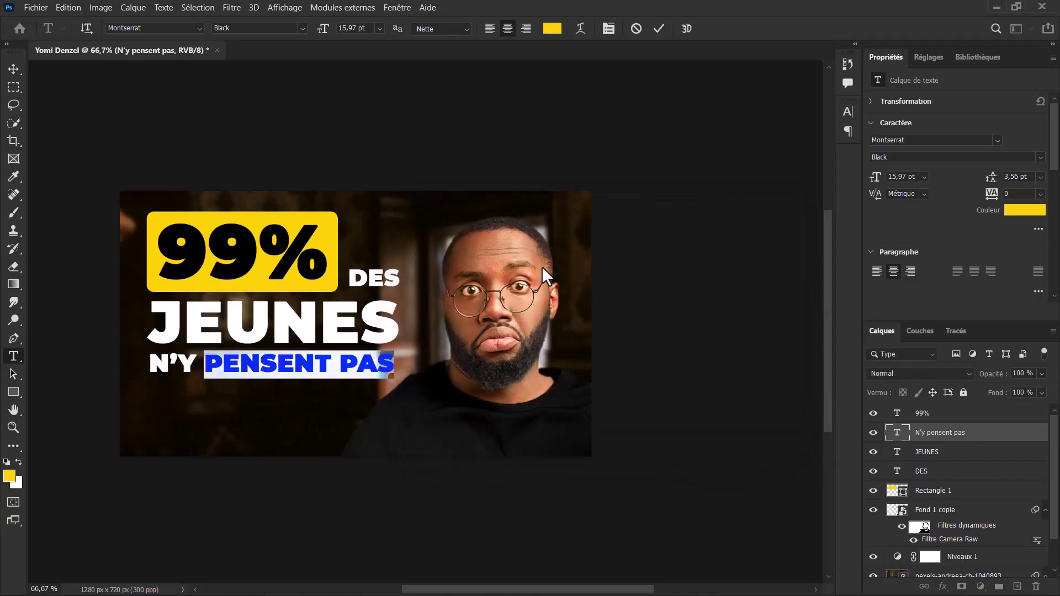
pyautogui.click(659, 29)
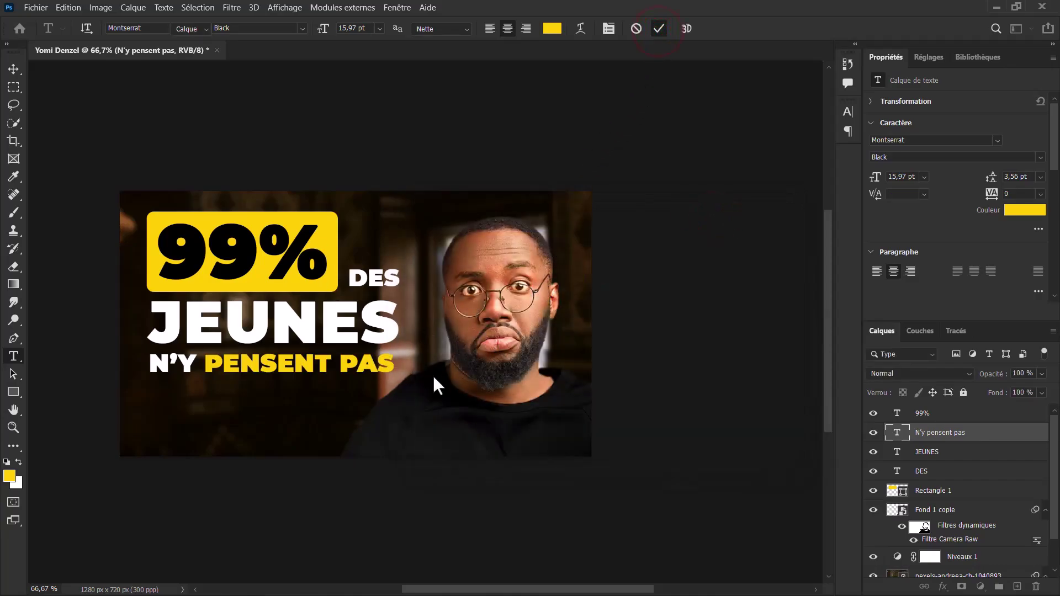
# - Widen the N'Y PENSENT PAS line to about 16.26 pt and nudge it up two pixels
pyautogui.press('v')
pyautogui.hotkey('ctrl', 't')
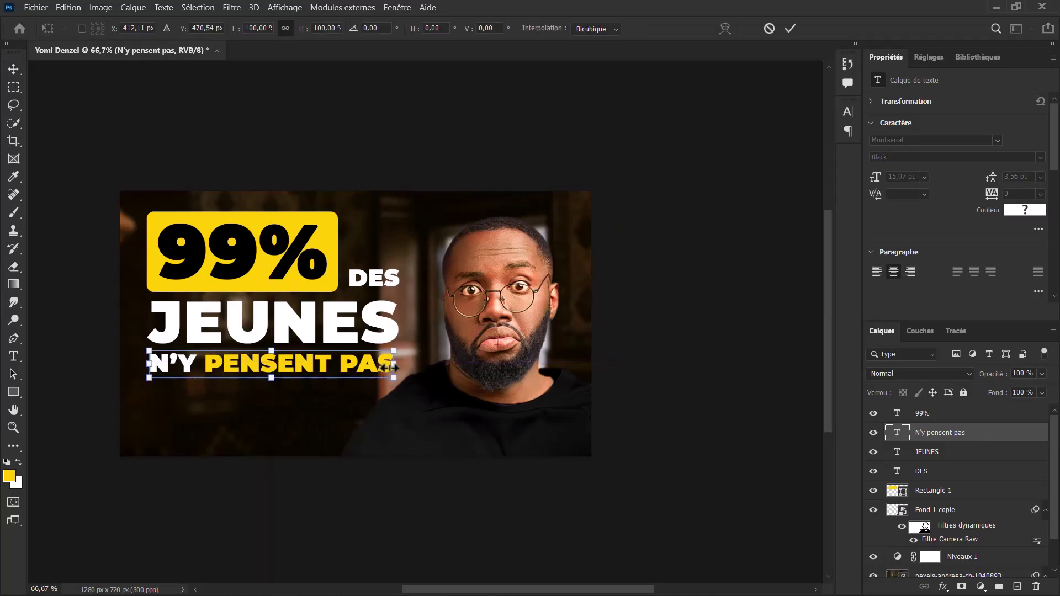
pyautogui.moveTo(394, 363); pyautogui.dragTo(397, 362)
pyautogui.press('Return')
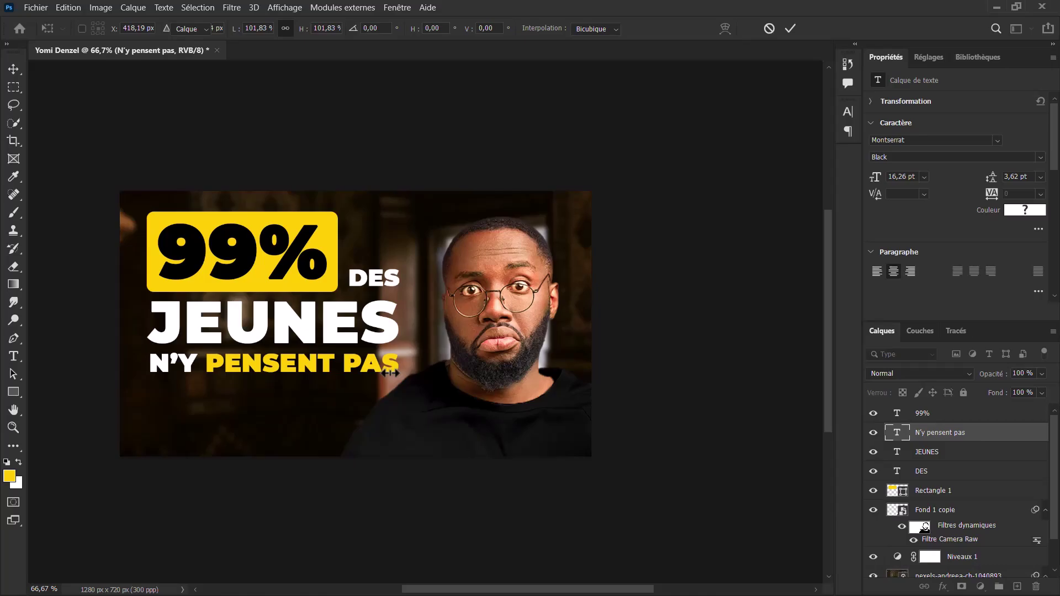
pyautogui.press('Up')
pyautogui.press('Up')
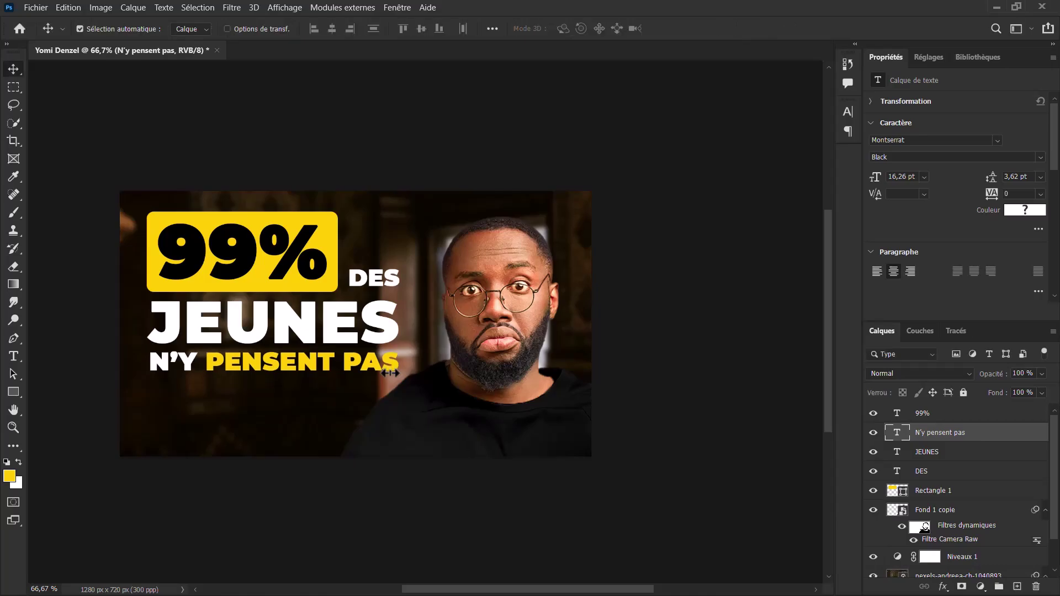
pyautogui.press('Up')
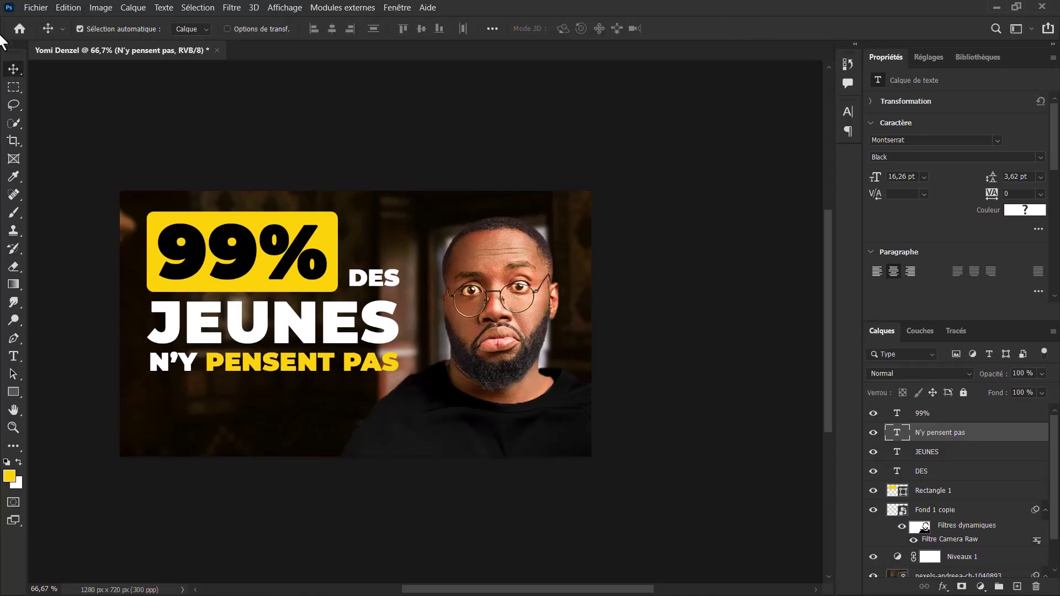
pyautogui.click(35, 8)
# - Place Money-Transparent-Image.png as a linked image, shrunk and moved to the lower-left corner
pyautogui.click(72, 281)
pyautogui.click(391, 157)
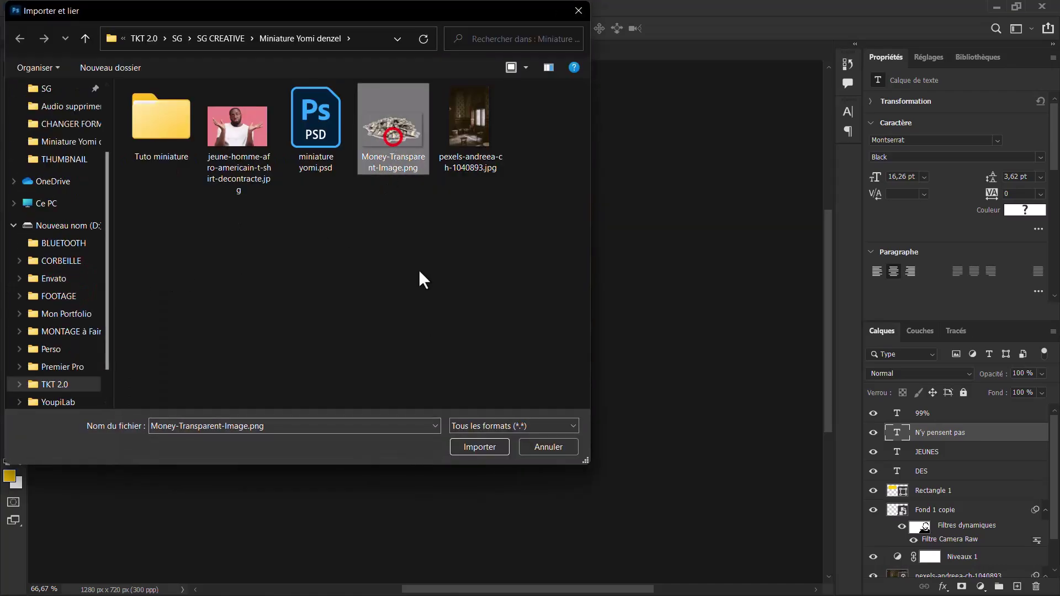
pyautogui.click(465, 449)
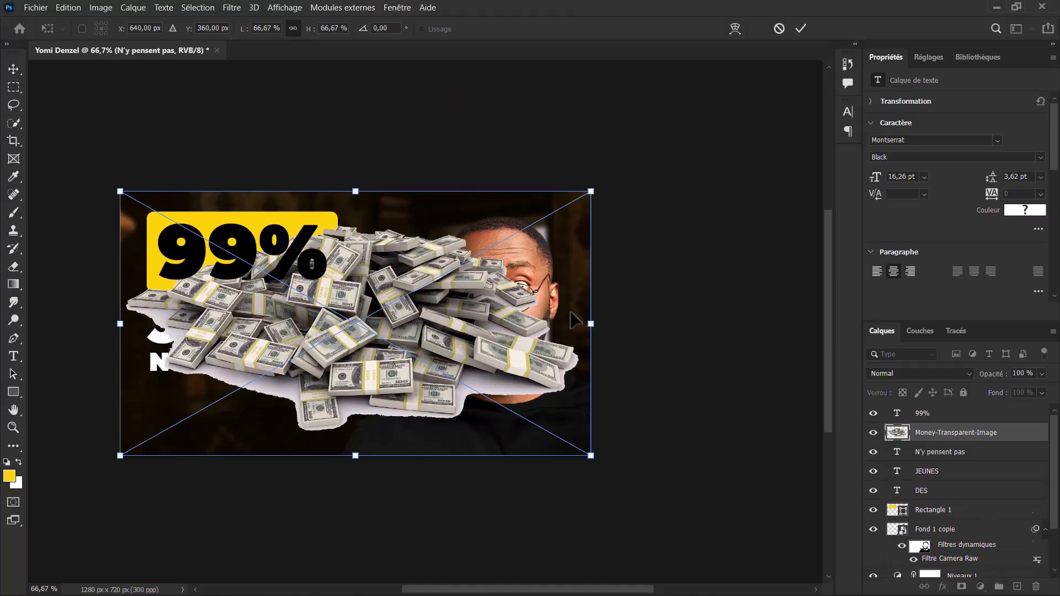
pyautogui.moveTo(590, 191); pyautogui.dragTo(408, 295)
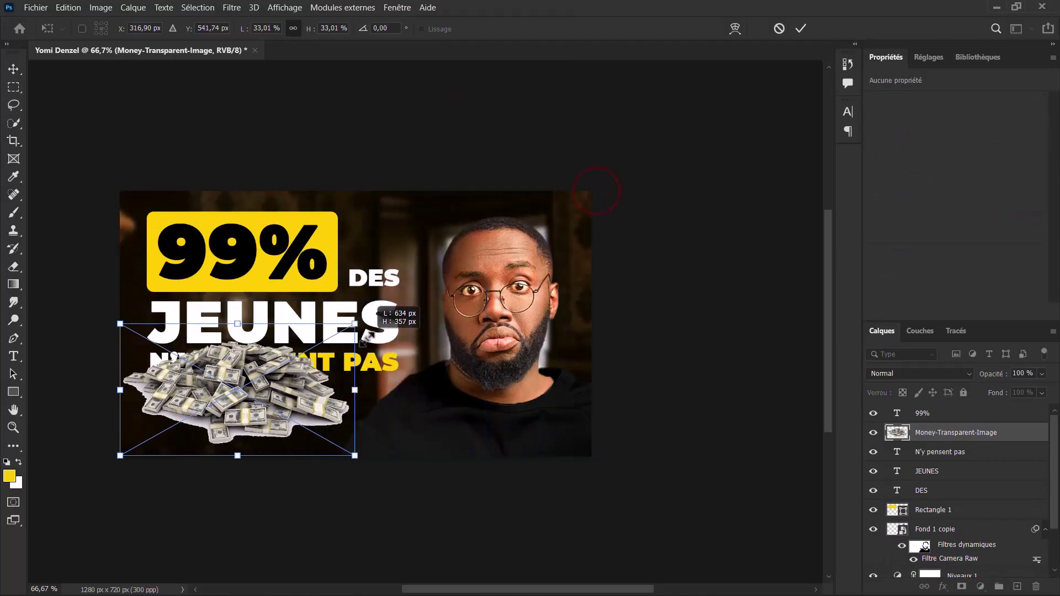
pyautogui.moveTo(259, 418); pyautogui.dragTo(188, 495)
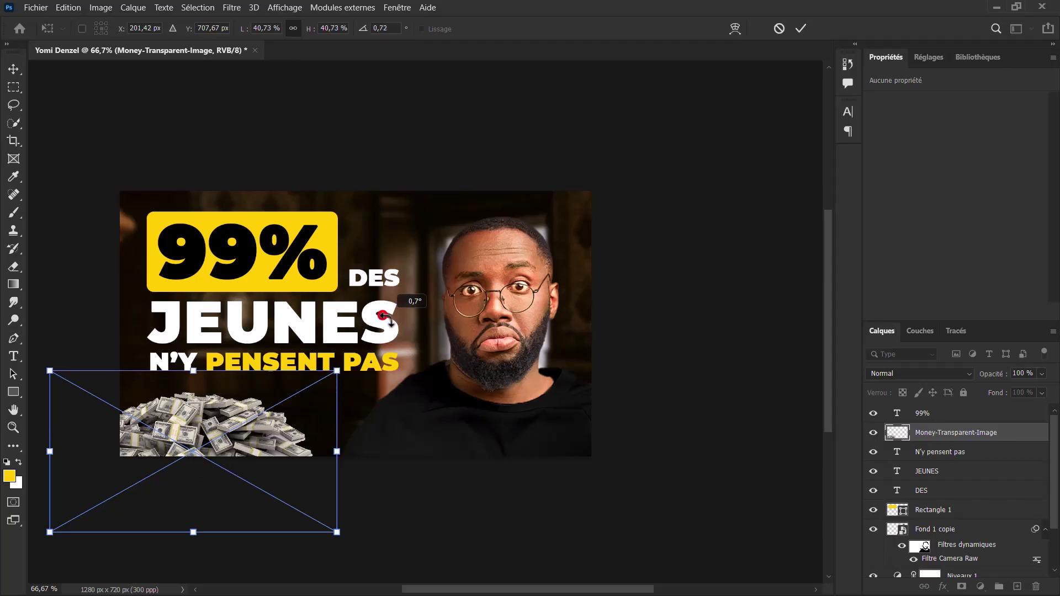
# - Tilt, enlarge and reposition the money pile to fill the bottom-left corner, then commit it
pyautogui.moveTo(414, 301); pyautogui.dragTo(380, 379)
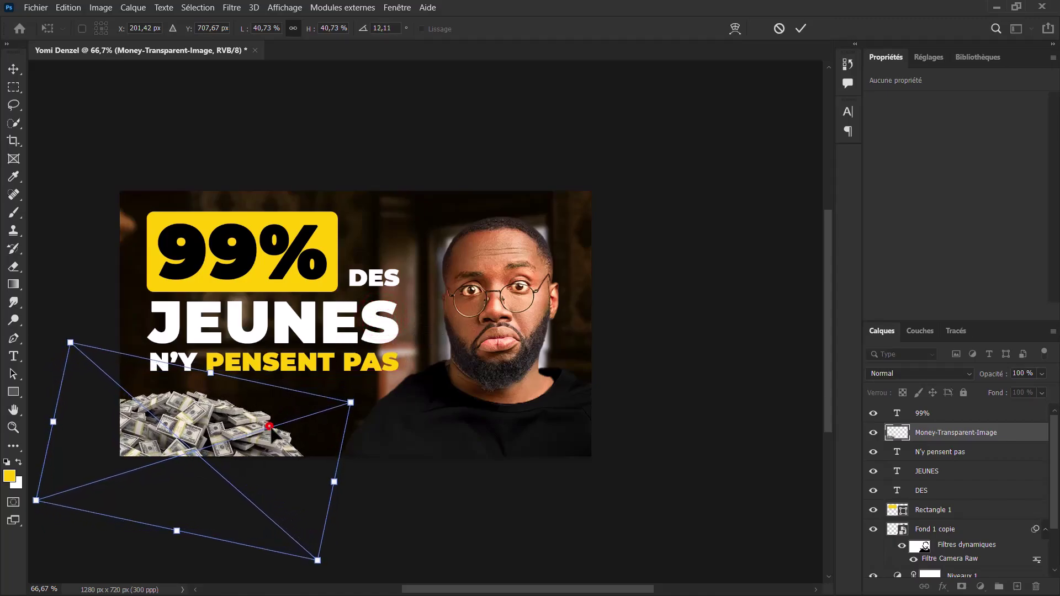
pyautogui.moveTo(271, 428); pyautogui.dragTo(275, 435)
pyautogui.moveTo(214, 380); pyautogui.dragTo(218, 357)
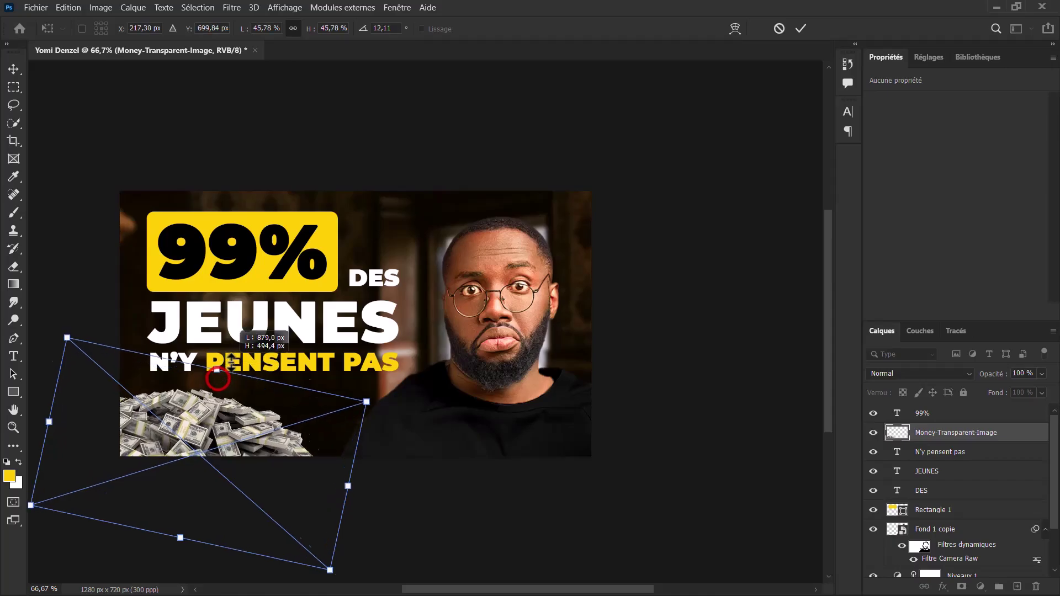
pyautogui.moveTo(193, 423); pyautogui.dragTo(230, 430)
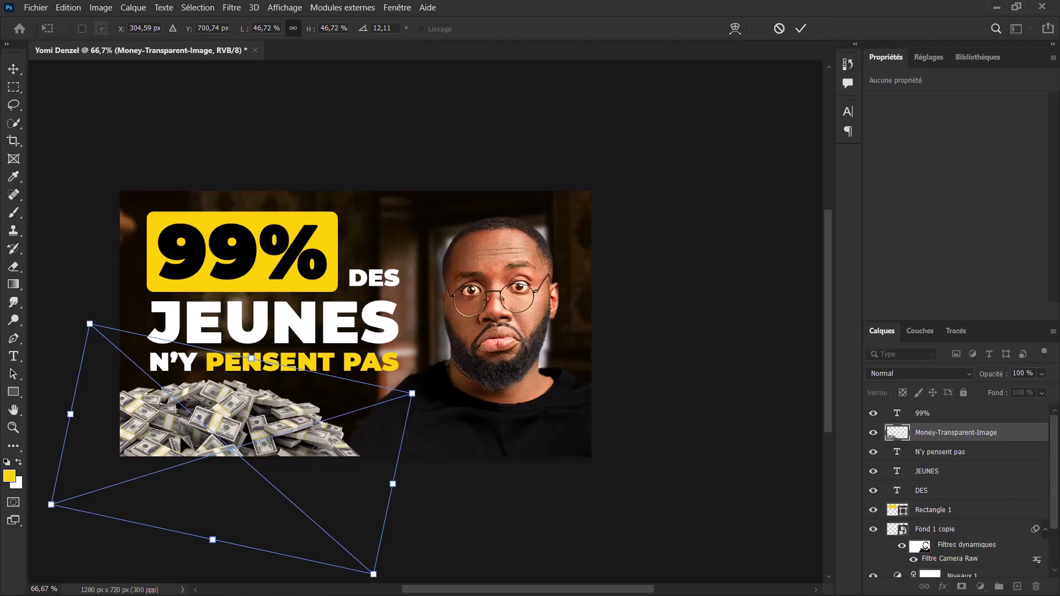
pyautogui.moveTo(210, 539); pyautogui.dragTo(188, 555)
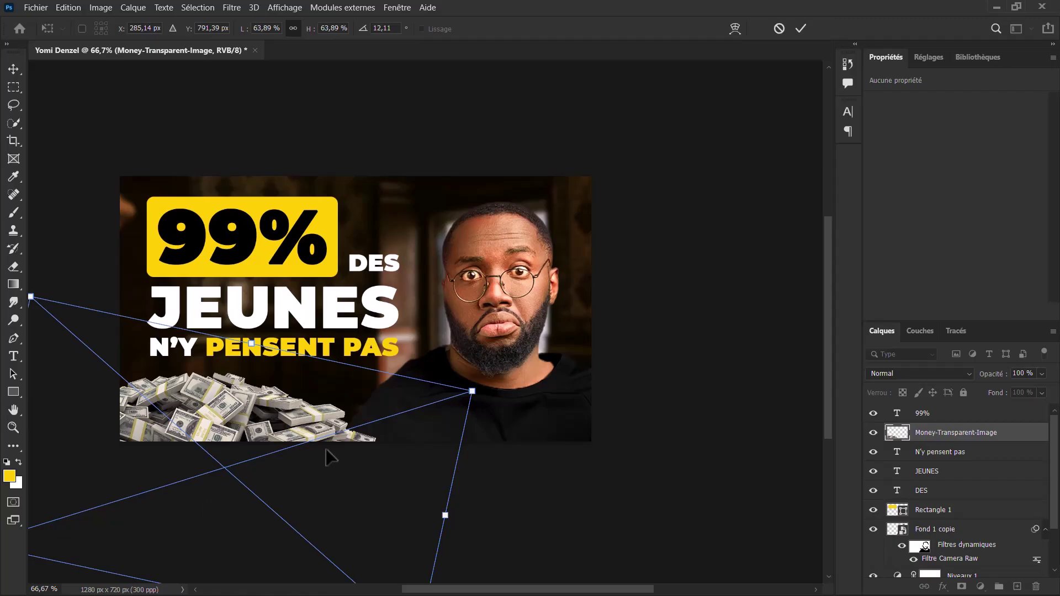
pyautogui.moveTo(546, 381)
pyautogui.mouseDown()
pyautogui.moveTo(262, 466)
pyautogui.moveTo(223, 455)
pyautogui.mouseUp()
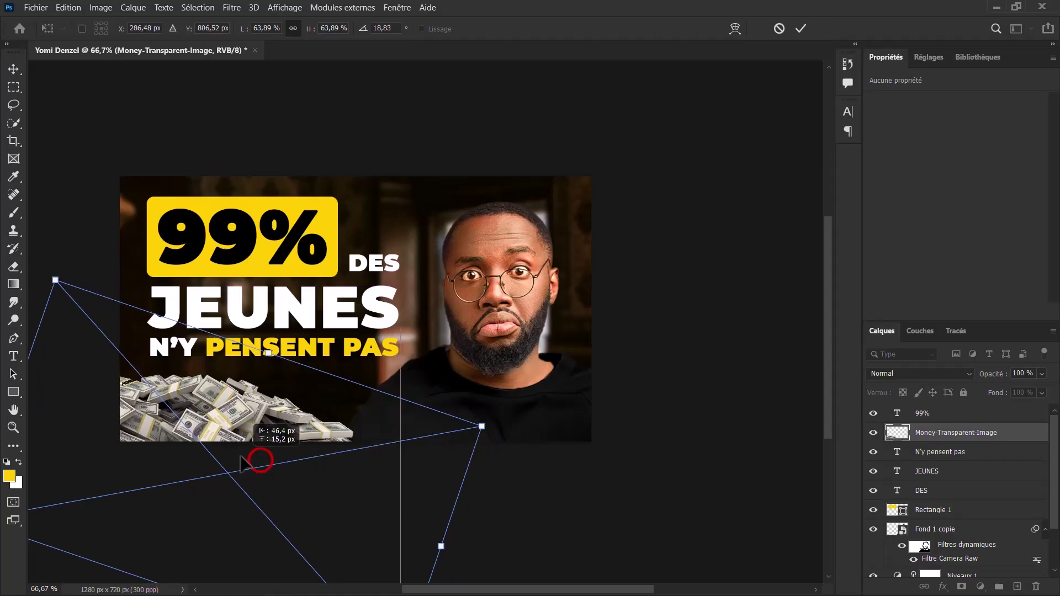
pyautogui.moveTo(500, 430); pyautogui.dragTo(475, 365)
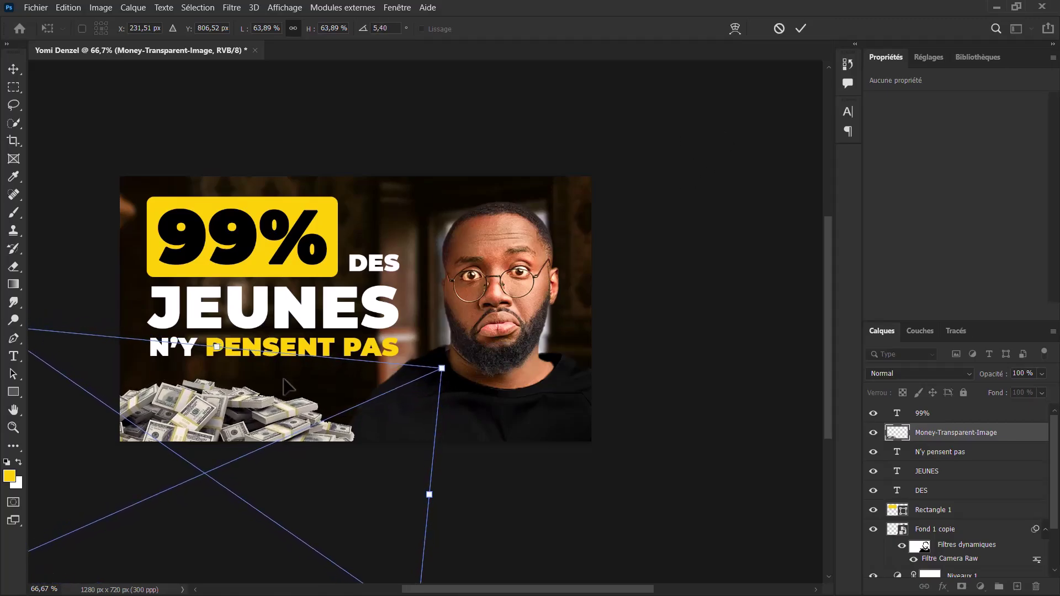
pyautogui.moveTo(239, 447); pyautogui.dragTo(240, 443)
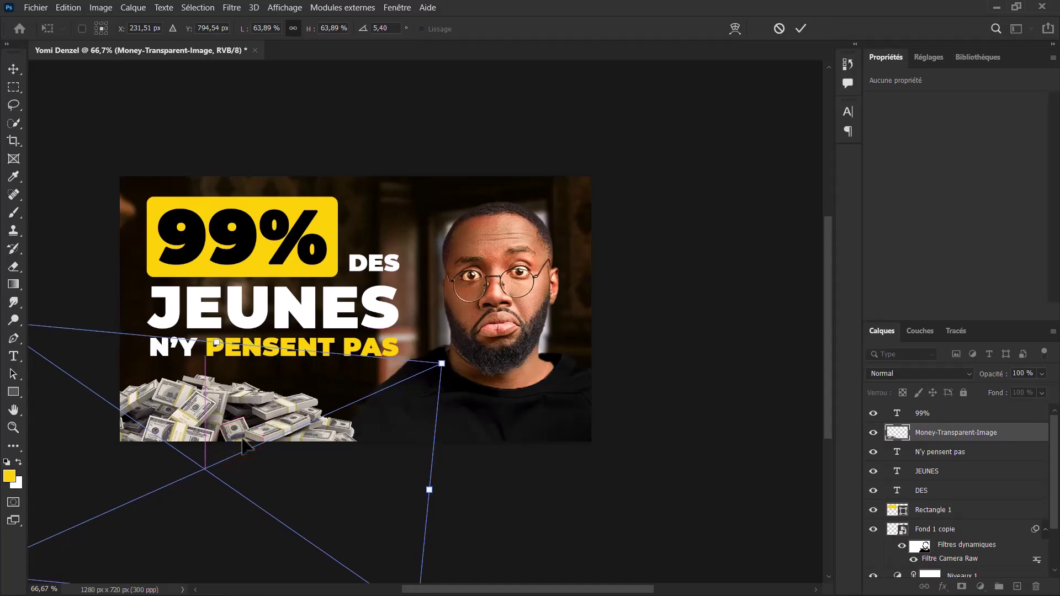
pyautogui.click(800, 29)
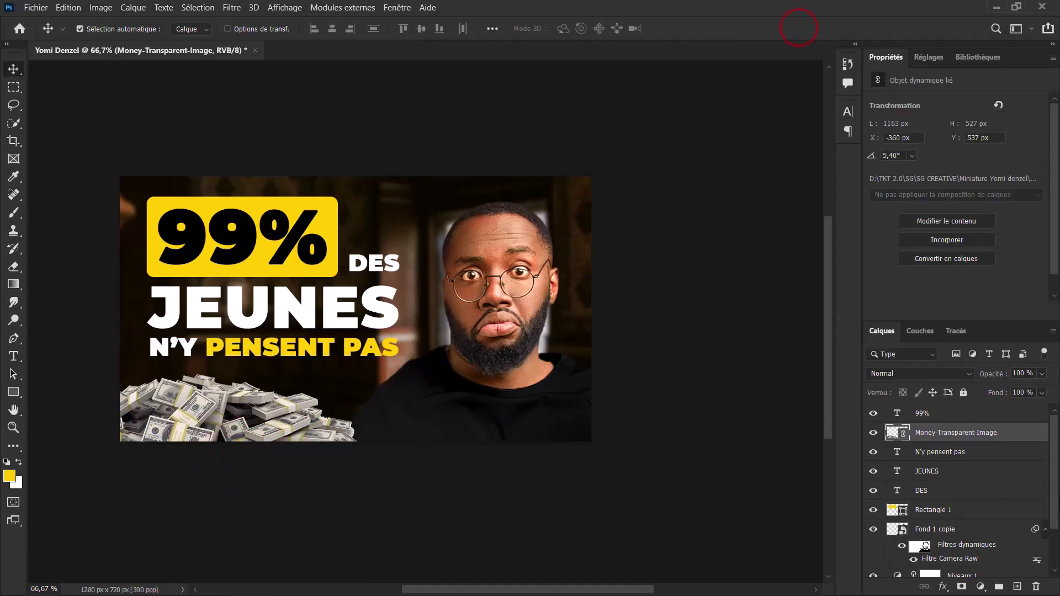
# - Move Money-Transparent-Image below Fond 1 copie; briefly enlarge the man cutout, then undo that
pyautogui.scroll(-1, 1058, 484)
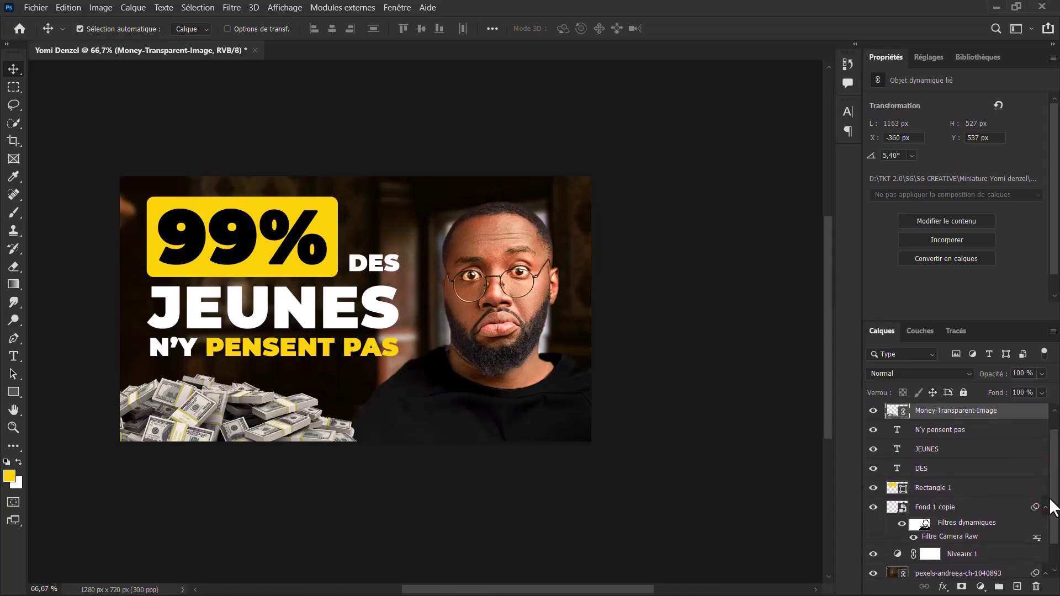
pyautogui.moveTo(1007, 423); pyautogui.dragTo(947, 512)
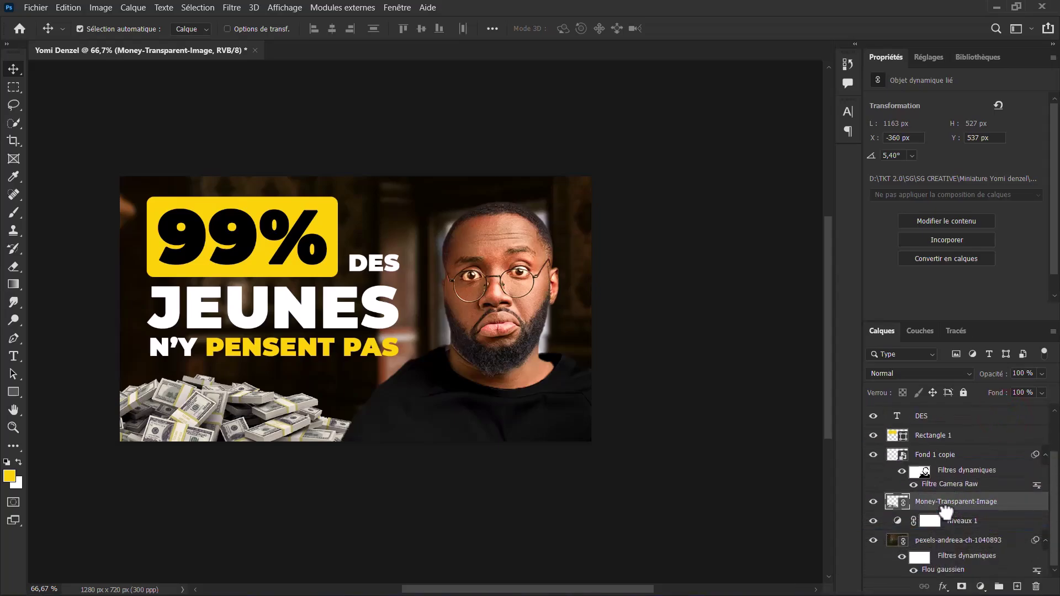
pyautogui.click(468, 411)
pyautogui.click(569, 260)
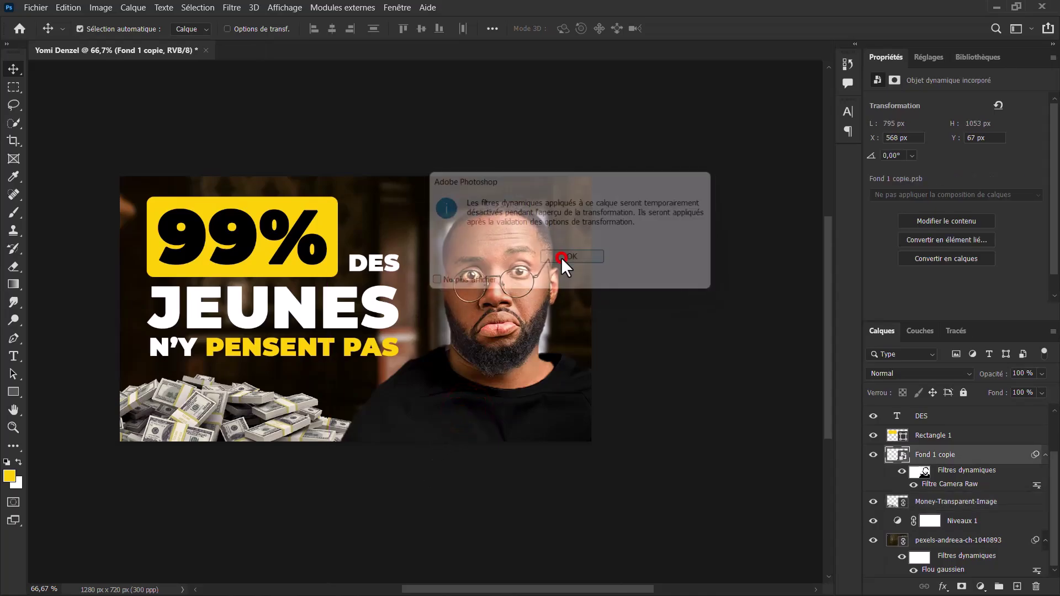
pyautogui.moveTo(480, 265); pyautogui.dragTo(476, 267)
pyautogui.moveTo(623, 195); pyautogui.dragTo(625, 189)
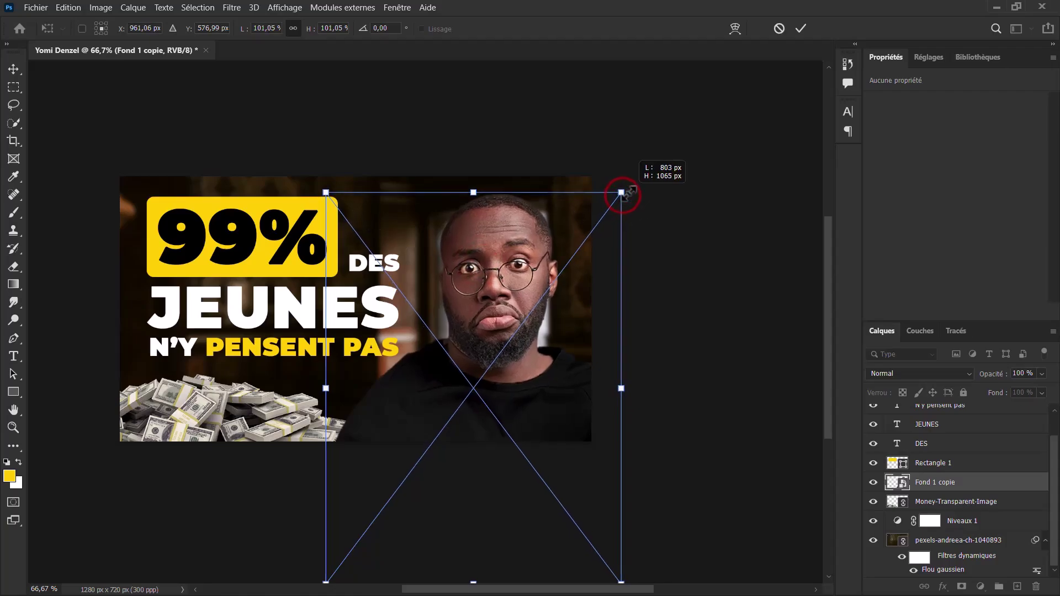
pyautogui.press('Return')
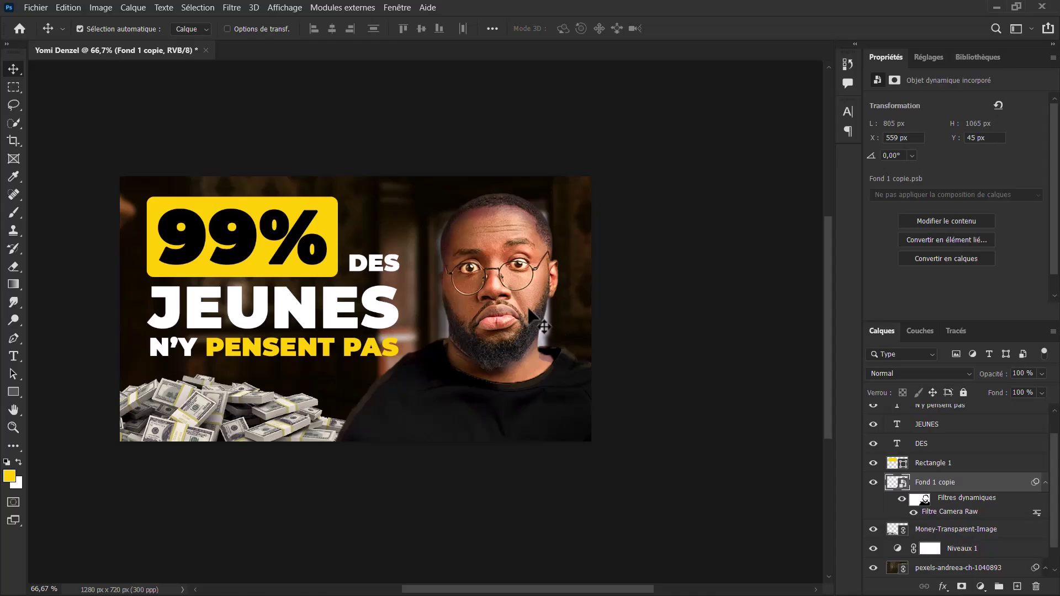
pyautogui.hotkey('ctrl', 'z')
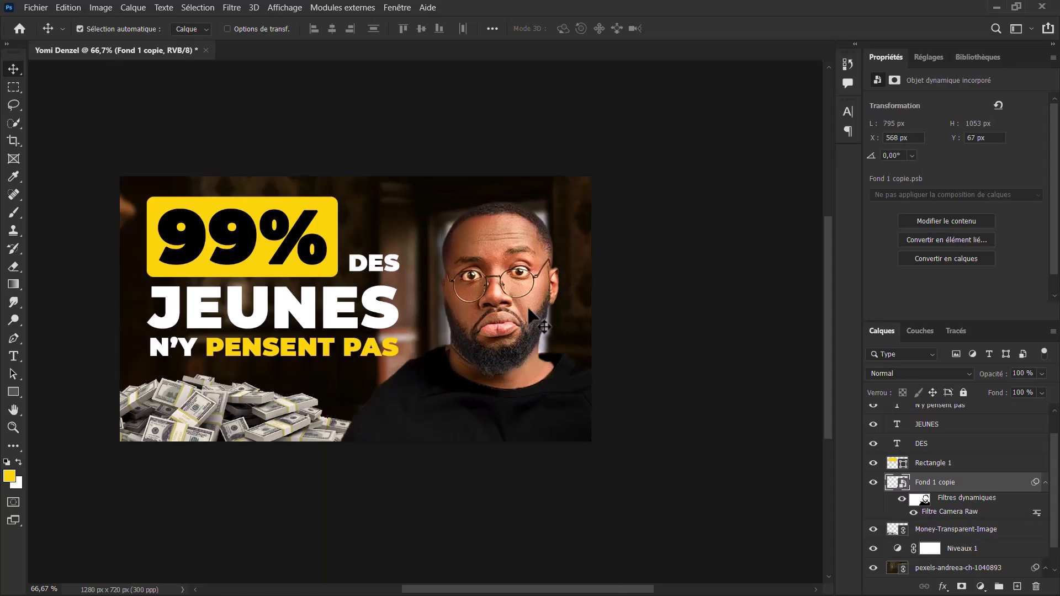
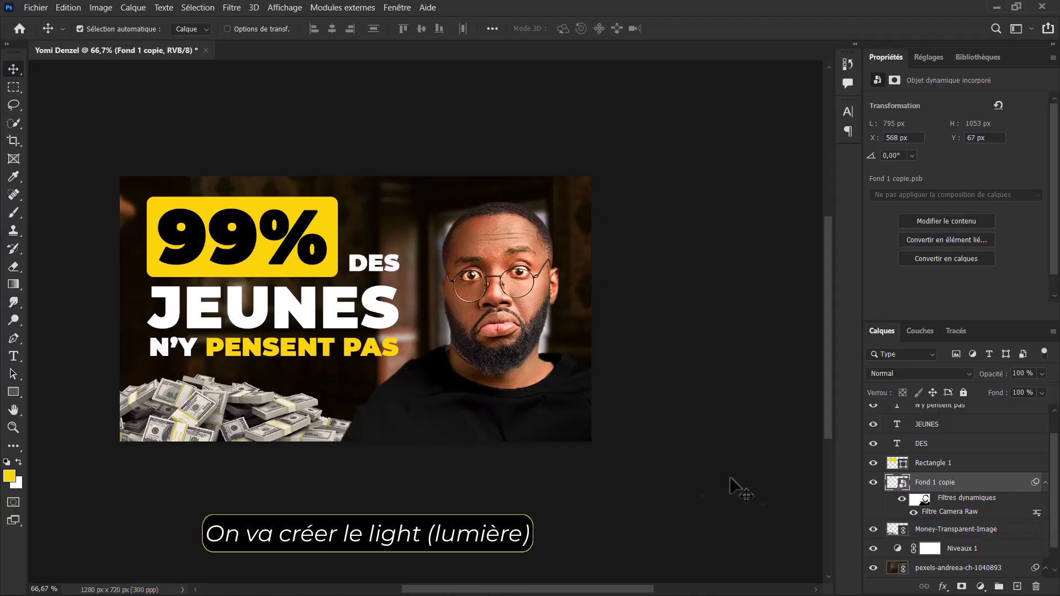
# - Add a new empty layer above the photo and switch to the Brush, undoing a test dab
pyautogui.click(1018, 587)
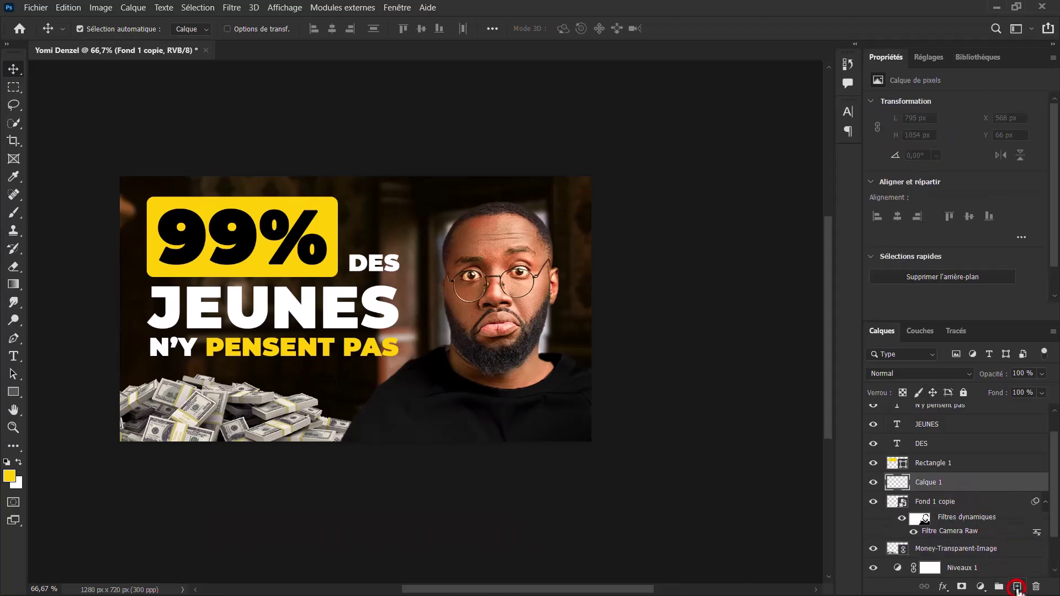
pyautogui.click(13, 213)
pyautogui.click(474, 374)
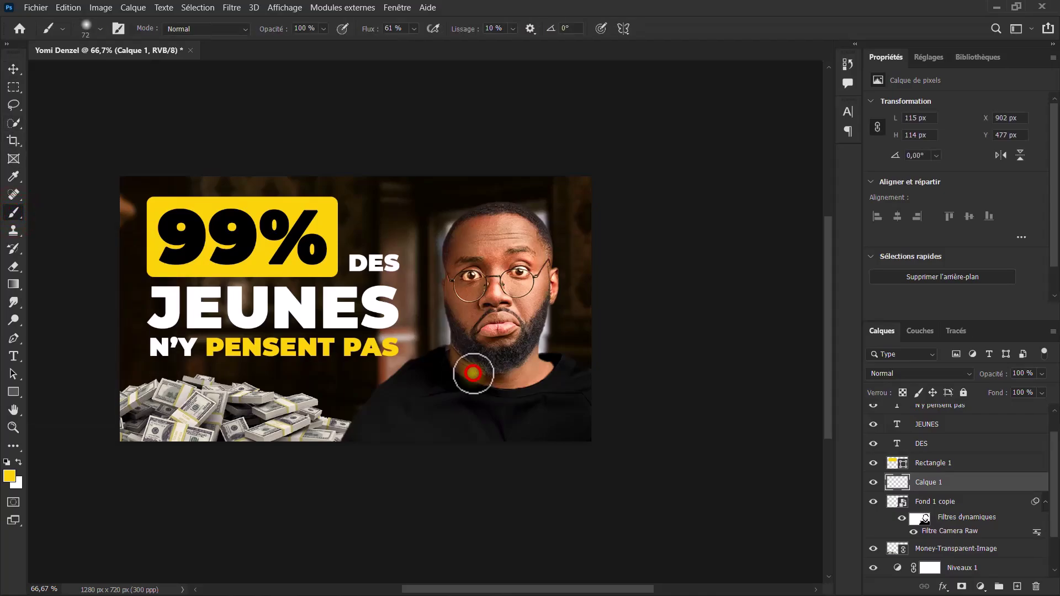
pyautogui.hotkey('ctrl', 'z')
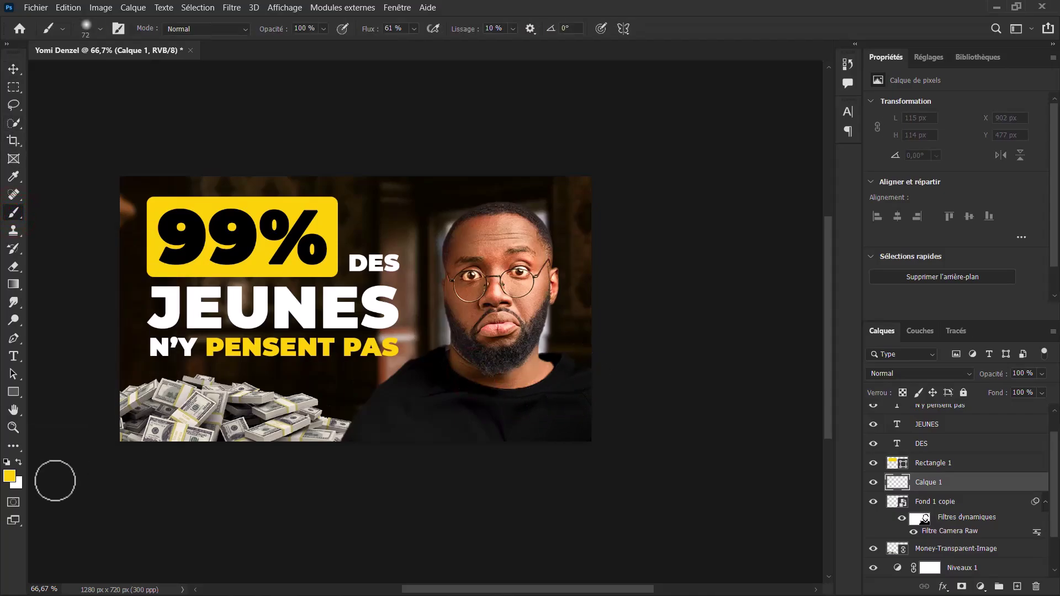
# - Set the brush colour to yellow ffcc00, zoom to 200% and shrink the brush to 34
pyautogui.click(9, 478)
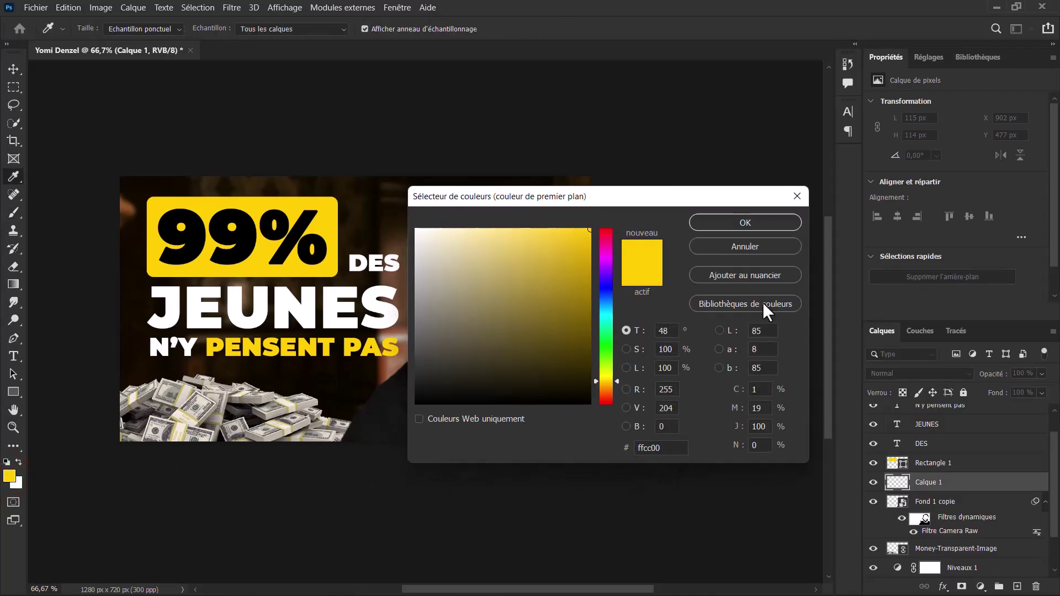
pyautogui.click(714, 217)
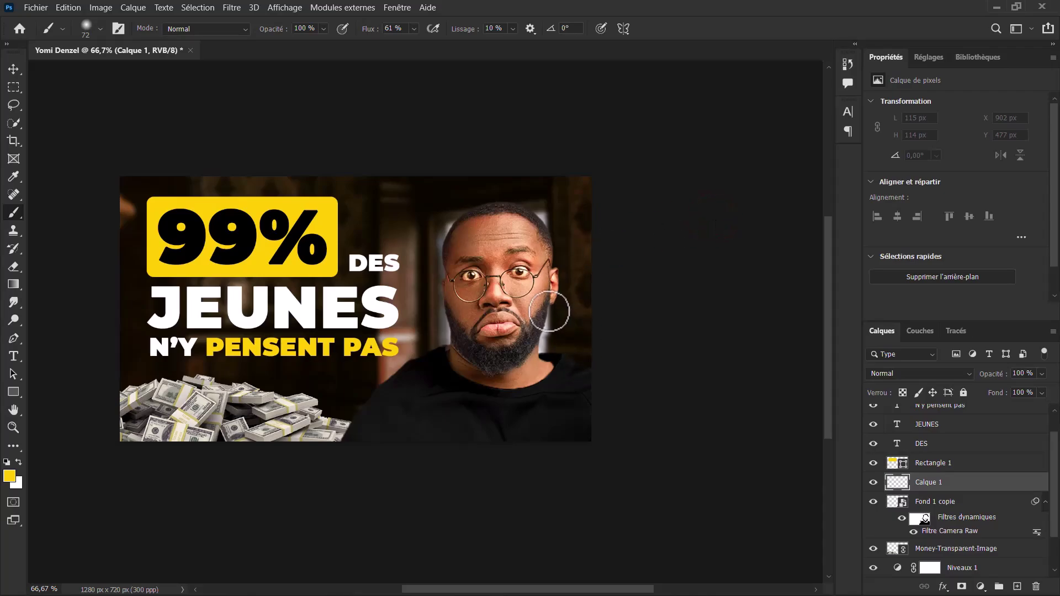
pyautogui.scroll(1, 547, 307)
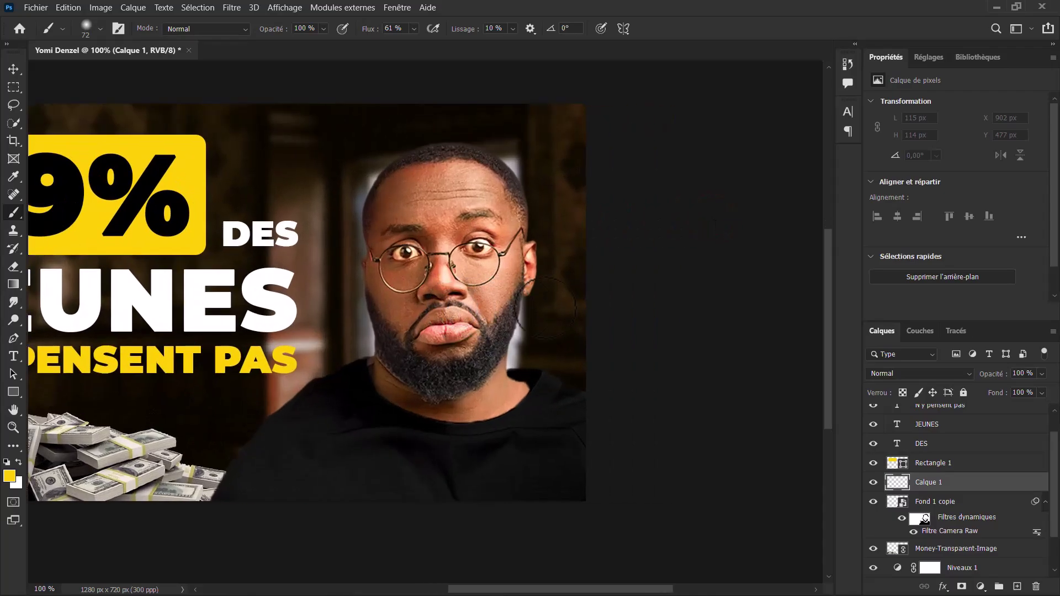
pyautogui.scroll(1, 547, 307)
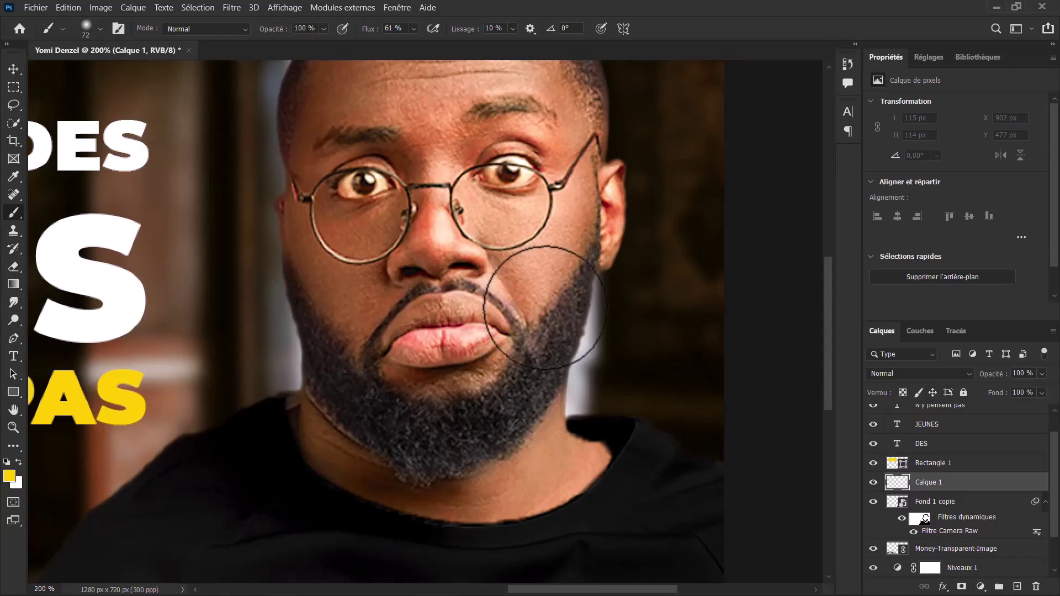
pyautogui.moveTo(582, 303)
pyautogui.mouseDown()
pyautogui.moveTo(555, 302)
pyautogui.moveTo(500, 457)
pyautogui.mouseUp()
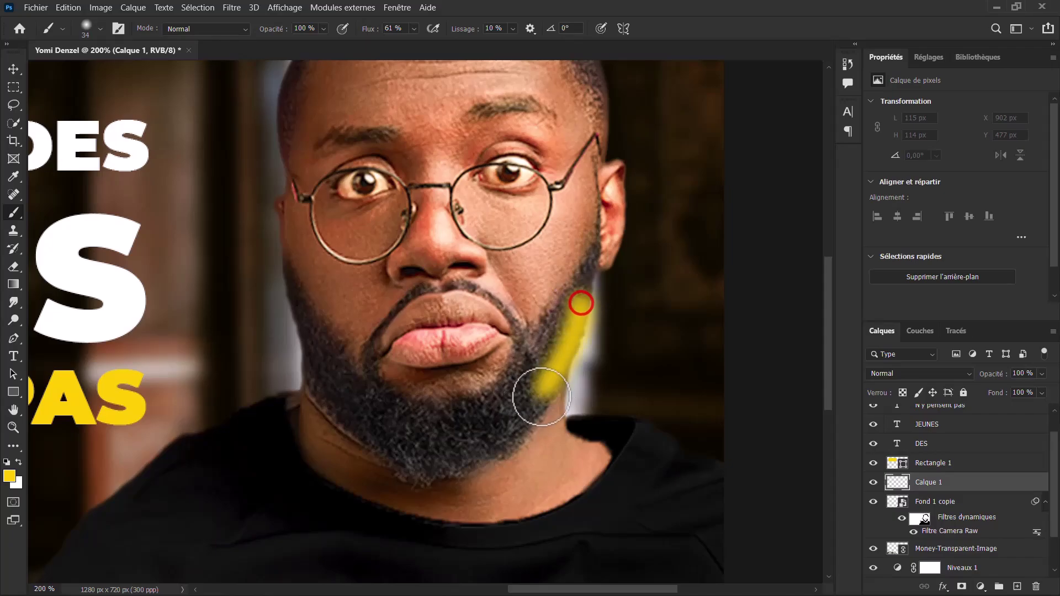
pyautogui.hotkey('ctrl', 'z')
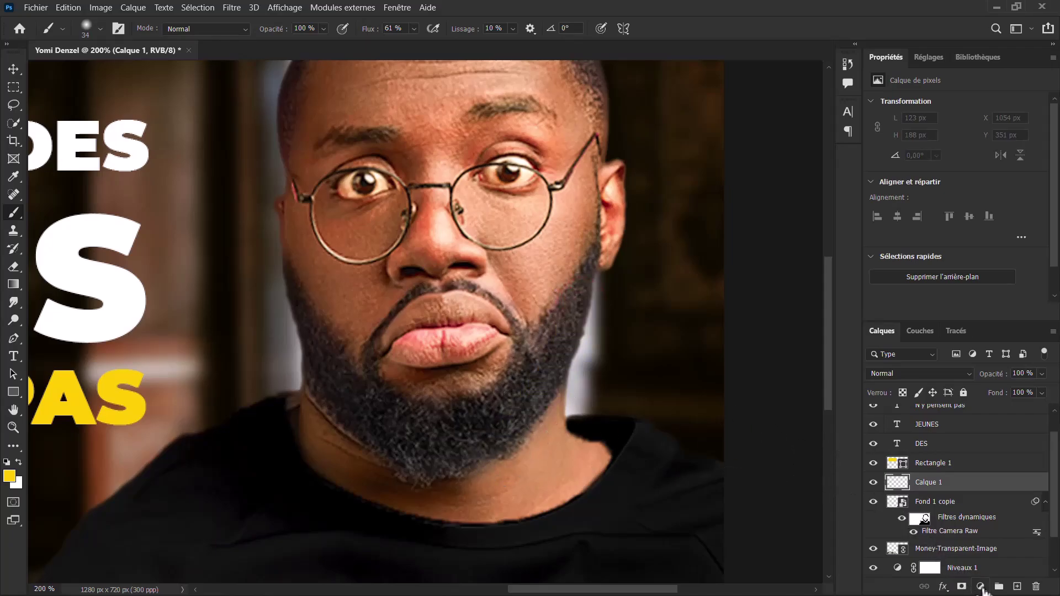
# - Add a Gradient Map adjustment layer and set its left stop to yellow ffcc00
pyautogui.click(982, 587)
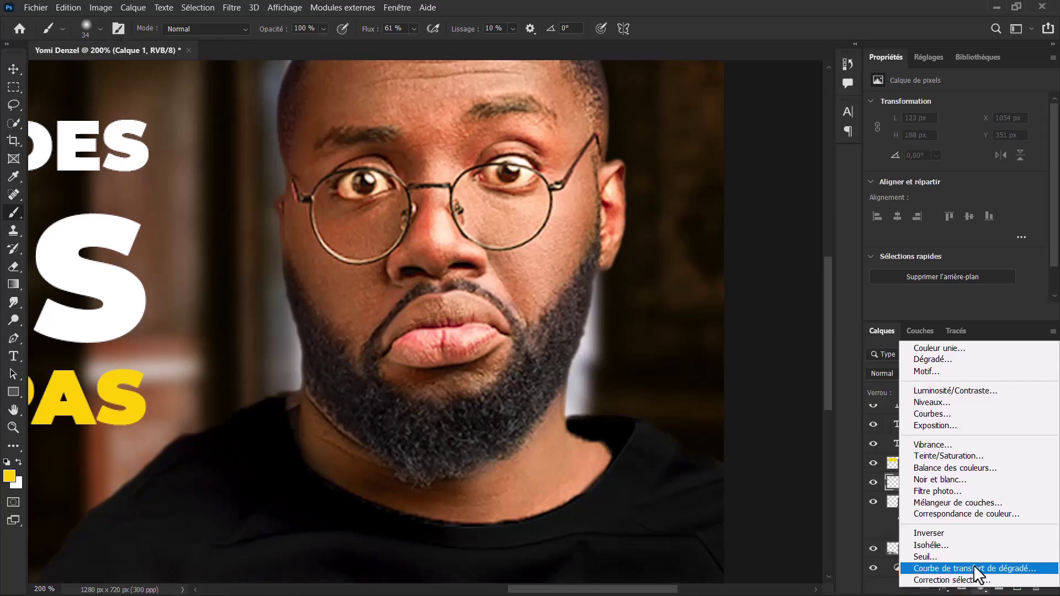
pyautogui.click(974, 565)
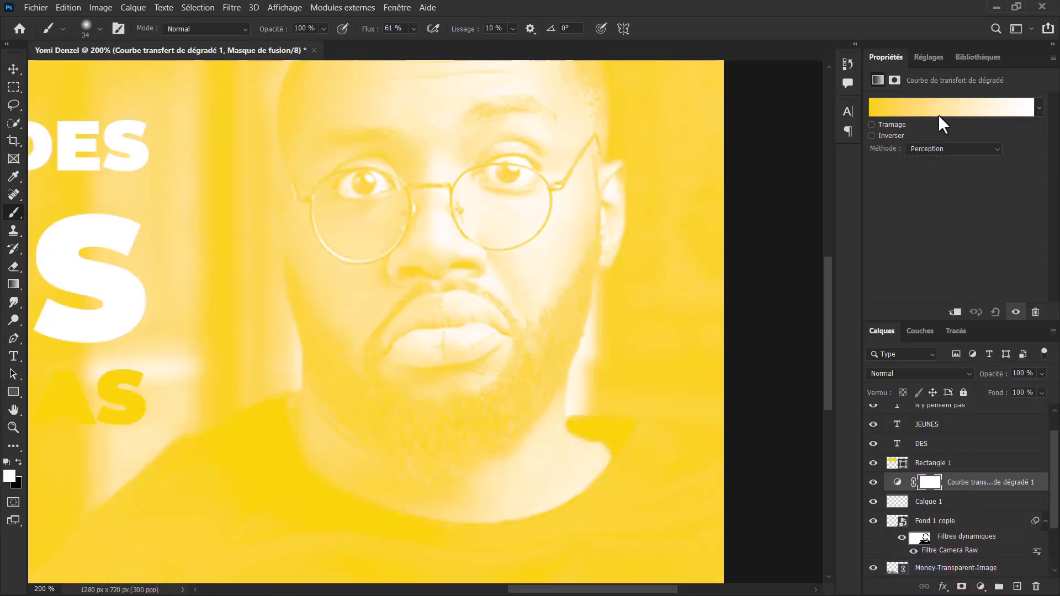
pyautogui.click(939, 107)
pyautogui.click(612, 367)
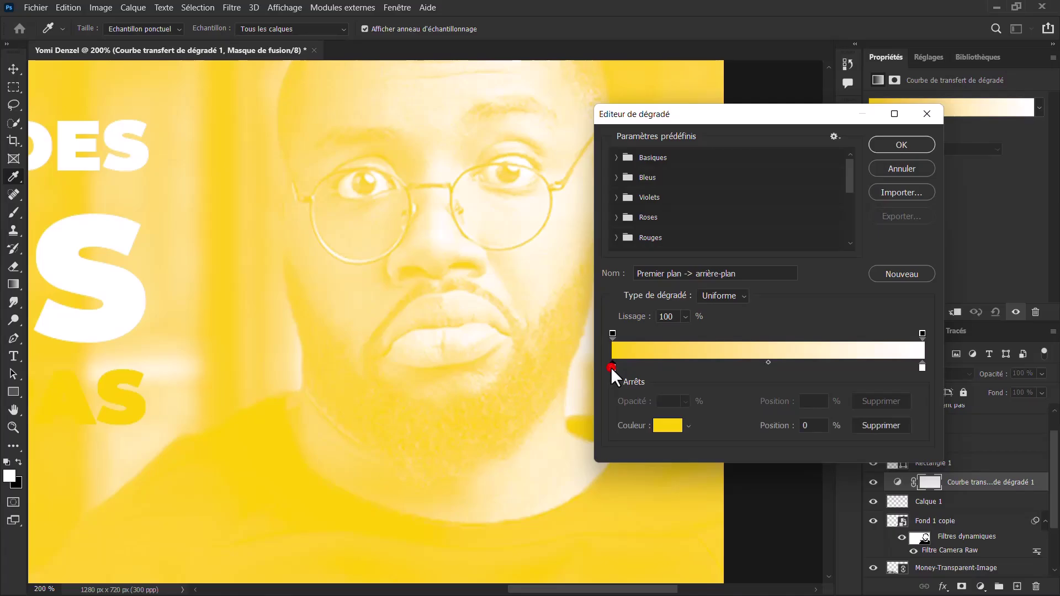
pyautogui.doubleClick(611, 367)
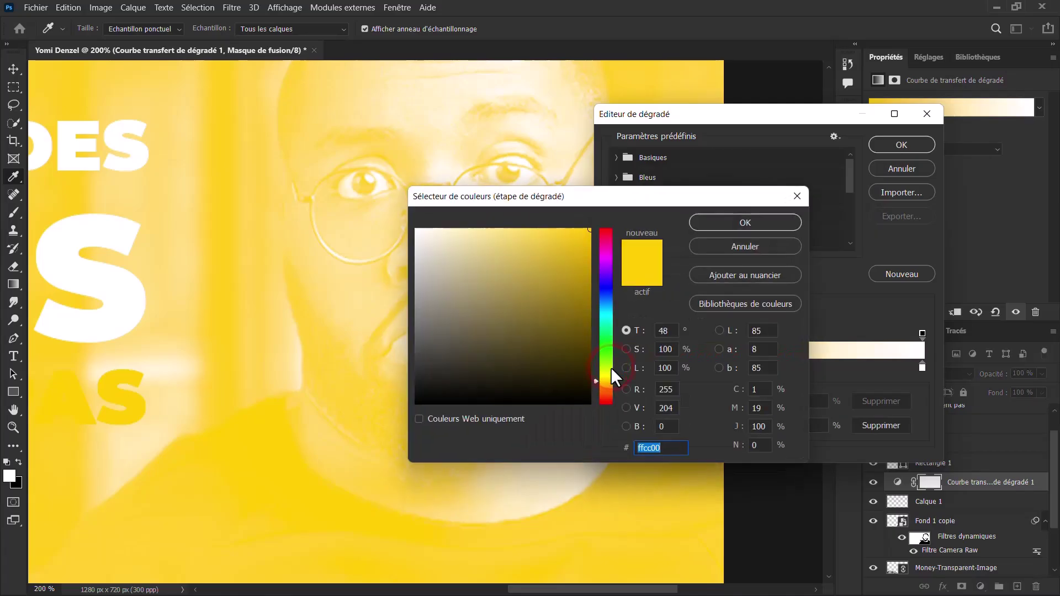
pyautogui.click(727, 221)
# - Set the gradient's right stop to white and accept the yellow-to-white gradient
pyautogui.click(922, 368)
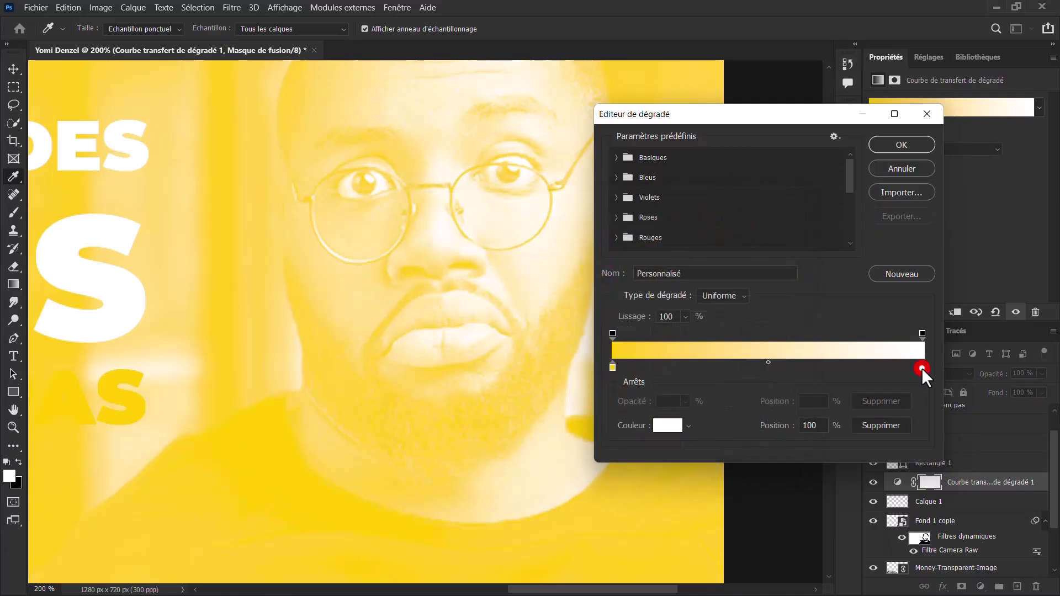
pyautogui.doubleClick(922, 367)
pyautogui.click(715, 222)
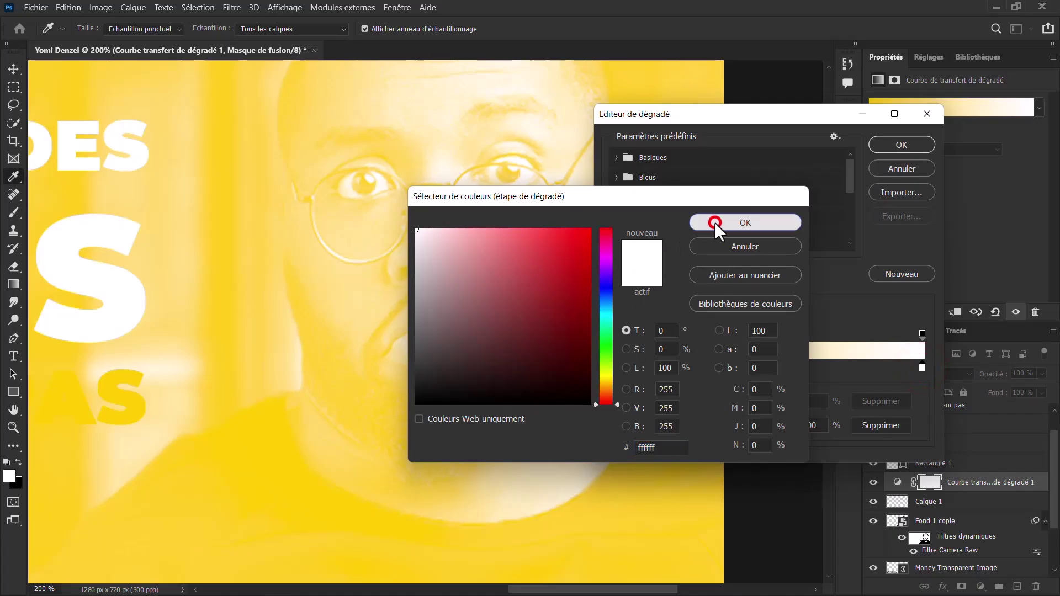
pyautogui.click(892, 142)
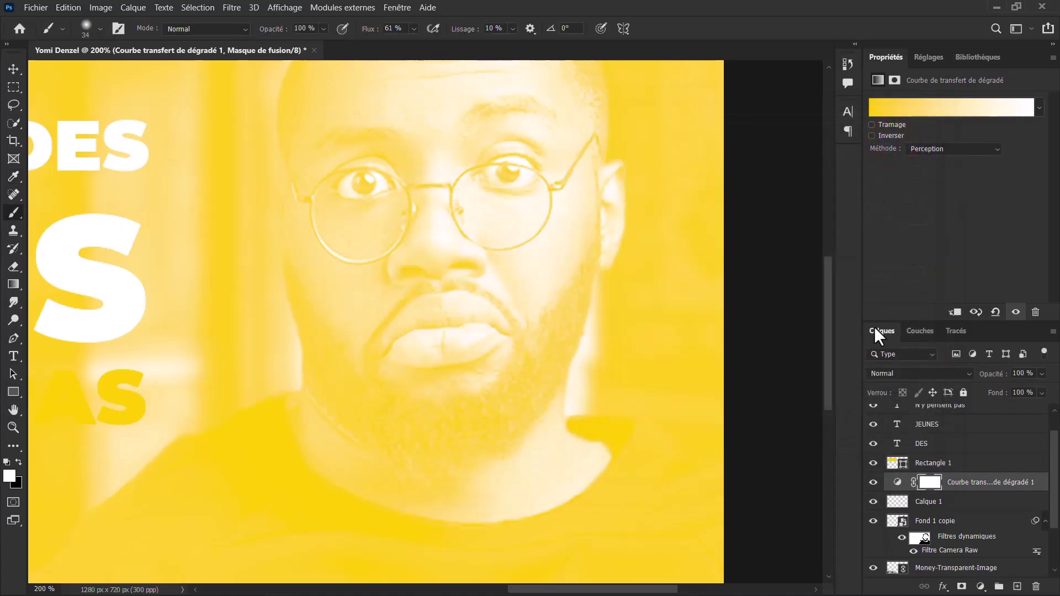
pyautogui.click(908, 379)
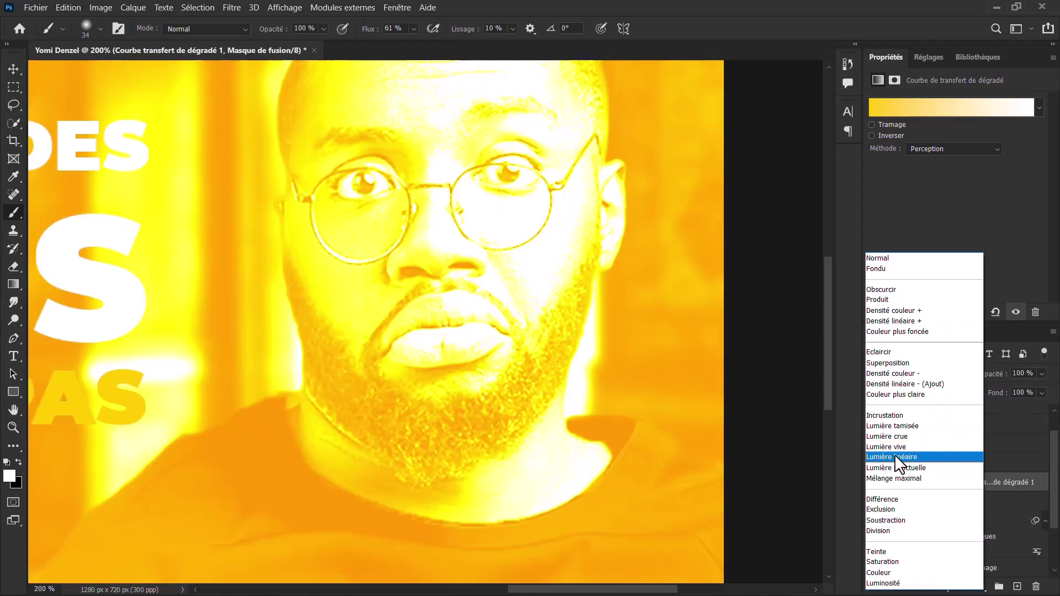
# - Set the gradient map to Lumière linéaire and invert its mask to black
pyautogui.click(896, 456)
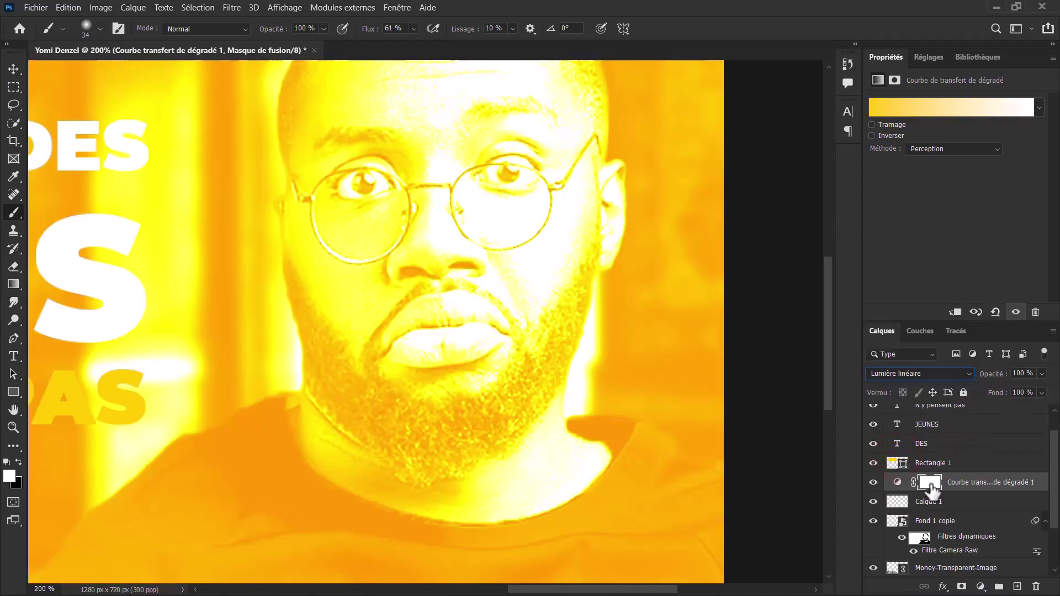
pyautogui.hotkey('ctrl', 'i')
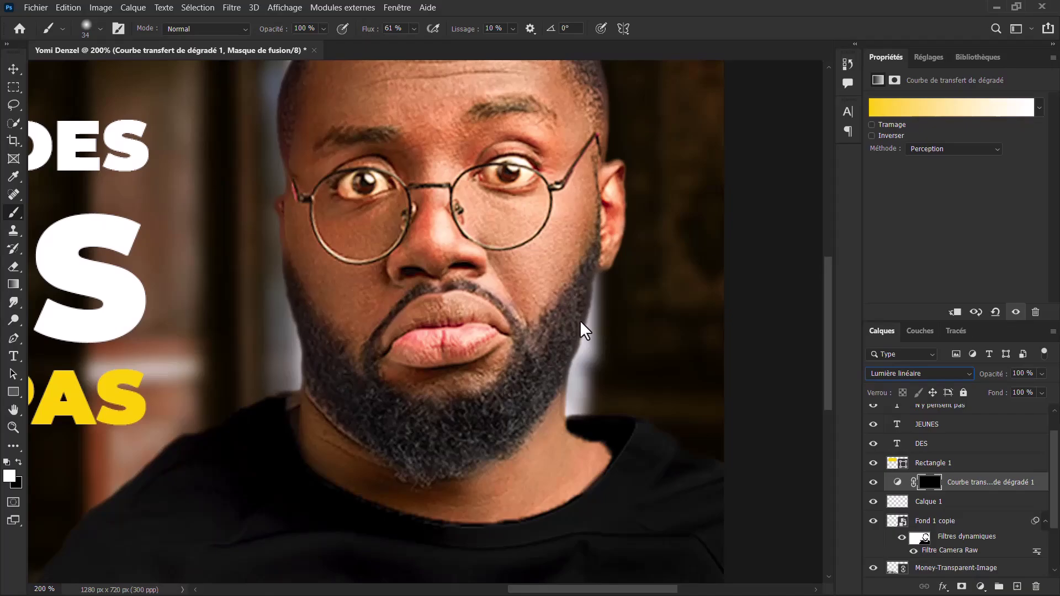
pyautogui.moveTo(577, 307)
pyautogui.mouseDown()
pyautogui.moveTo(549, 371)
pyautogui.moveTo(482, 439)
pyautogui.mouseUp()
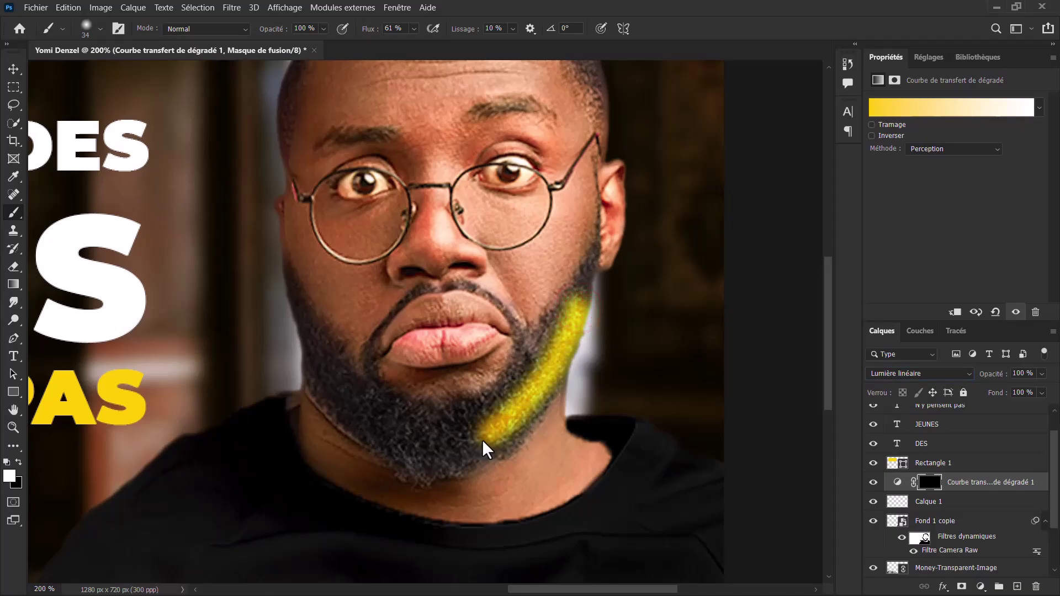
pyautogui.hotkey('ctrl', 'z')
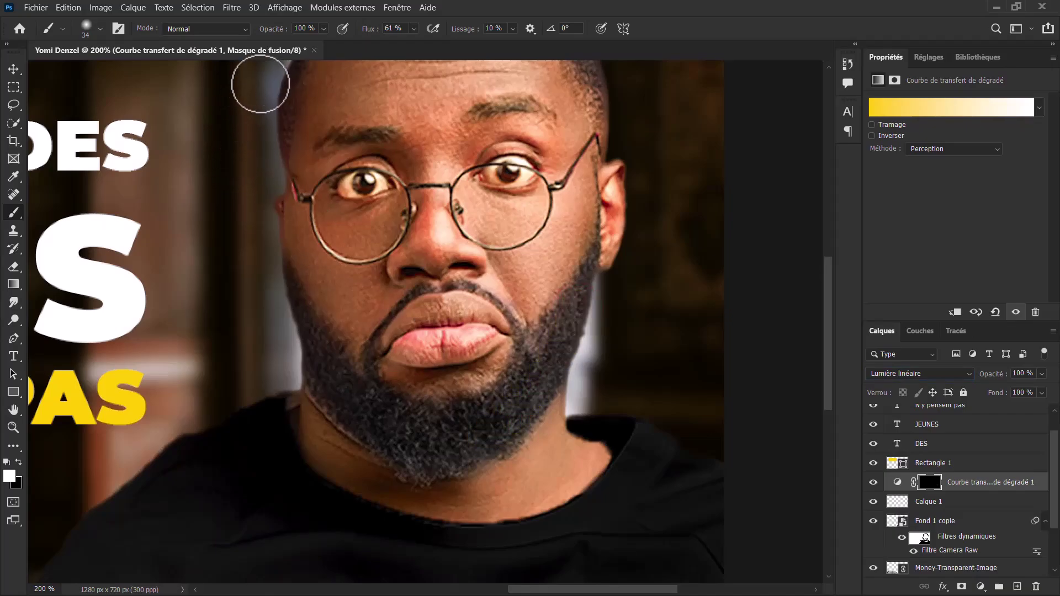
# - Raise the brush flow to 100%, paint the jawline, and reorder the gradient map with Calque 1
pyautogui.click(413, 28)
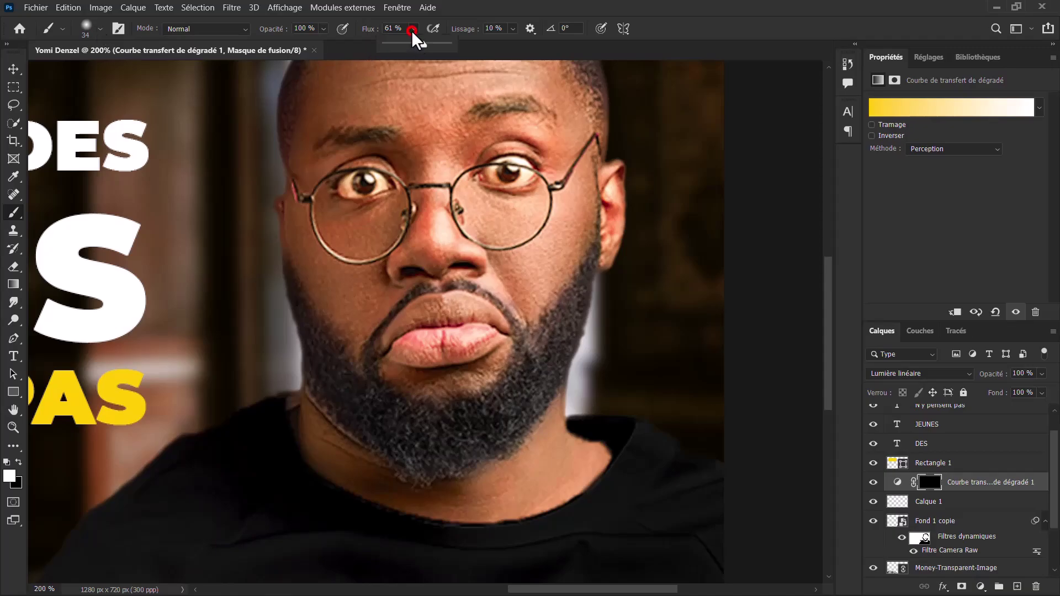
pyautogui.moveTo(429, 43); pyautogui.dragTo(457, 42)
pyautogui.moveTo(578, 299)
pyautogui.mouseDown()
pyautogui.moveTo(580, 331)
pyautogui.moveTo(524, 403)
pyautogui.mouseUp()
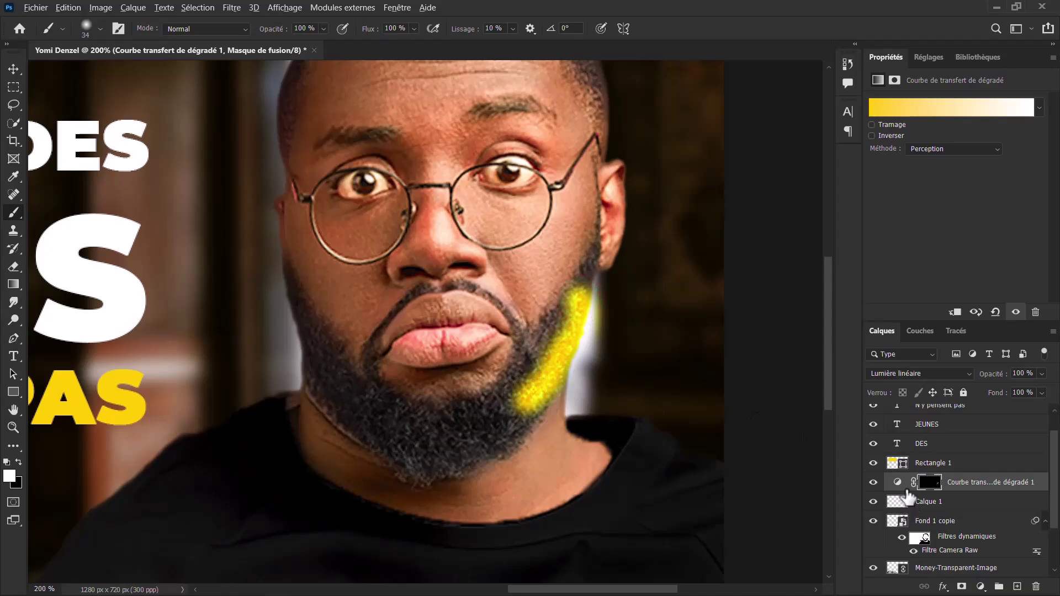
pyautogui.keyDown('alt'); pyautogui.click(909, 493); pyautogui.keyUp('alt')
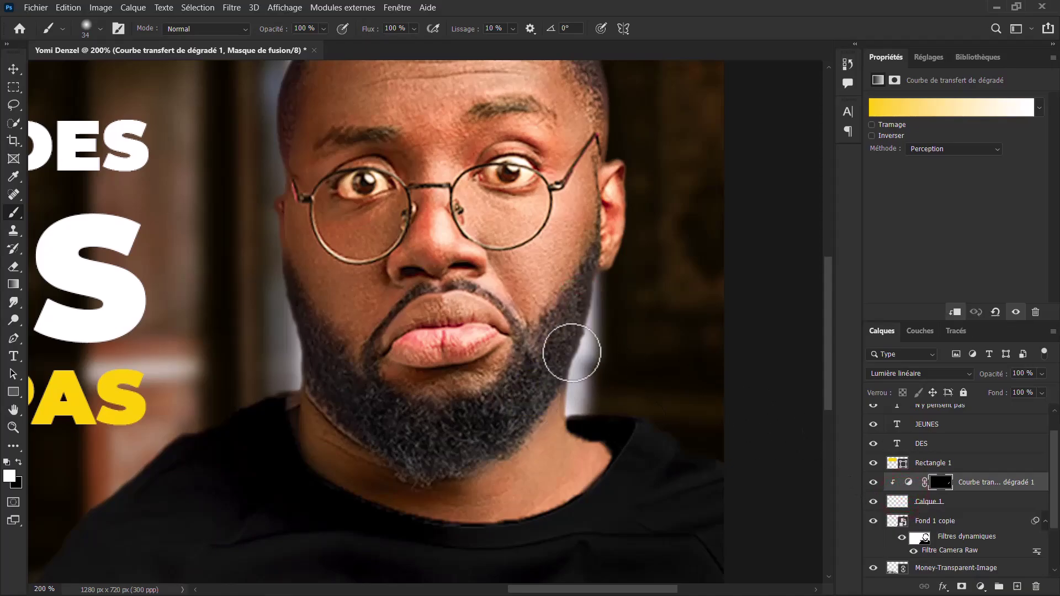
pyautogui.moveTo(575, 312); pyautogui.dragTo(540, 400)
pyautogui.press('x')
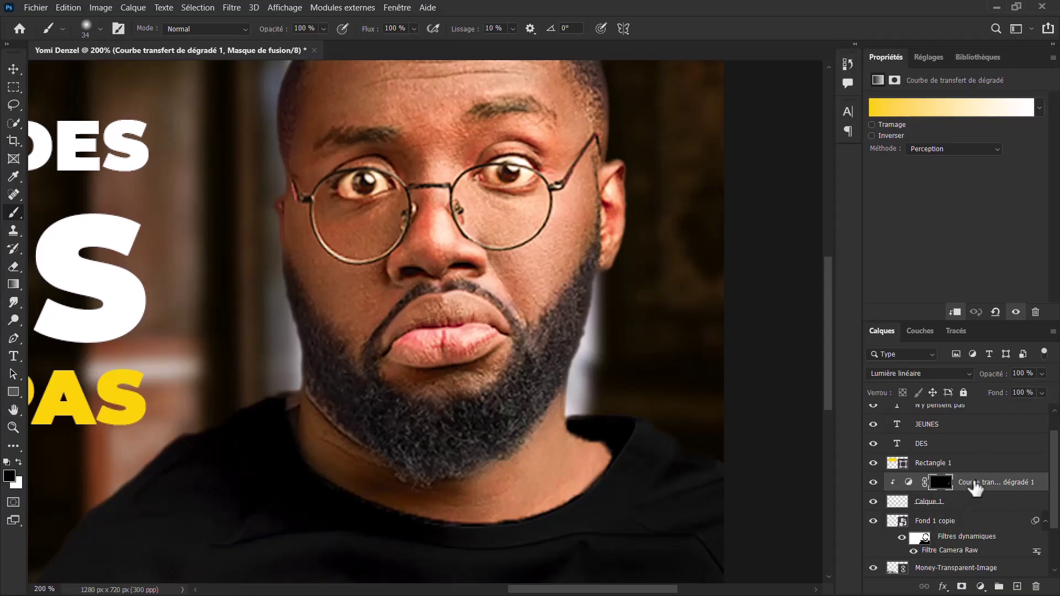
pyautogui.moveTo(975, 482); pyautogui.dragTo(973, 513)
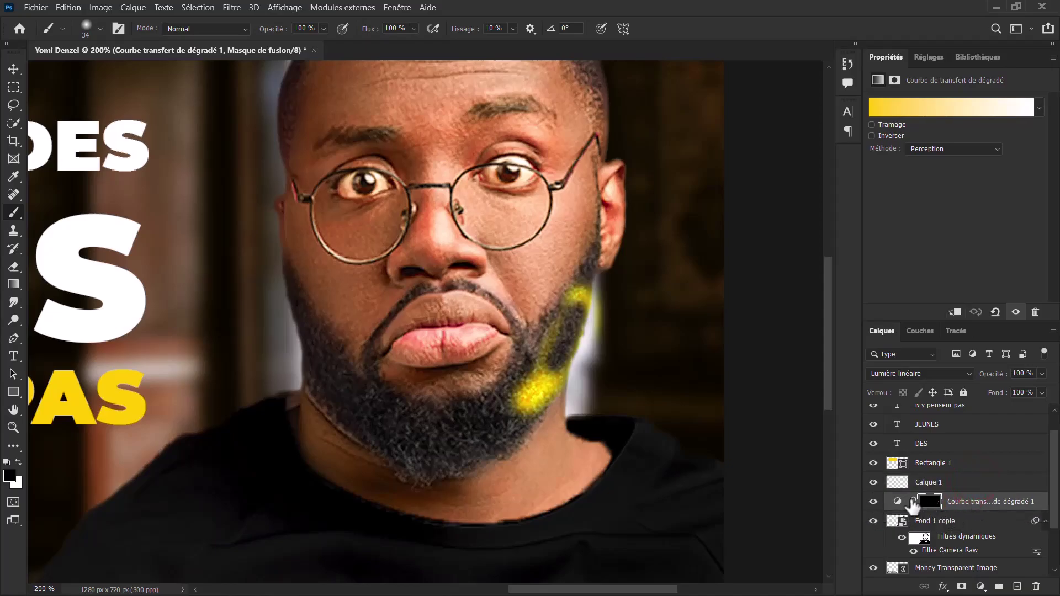
# - Touch up the mask: erase the beard spot and reveal yellow at the jaw near the ear
pyautogui.keyDown('alt'); pyautogui.click(931, 503); pyautogui.keyUp('alt')
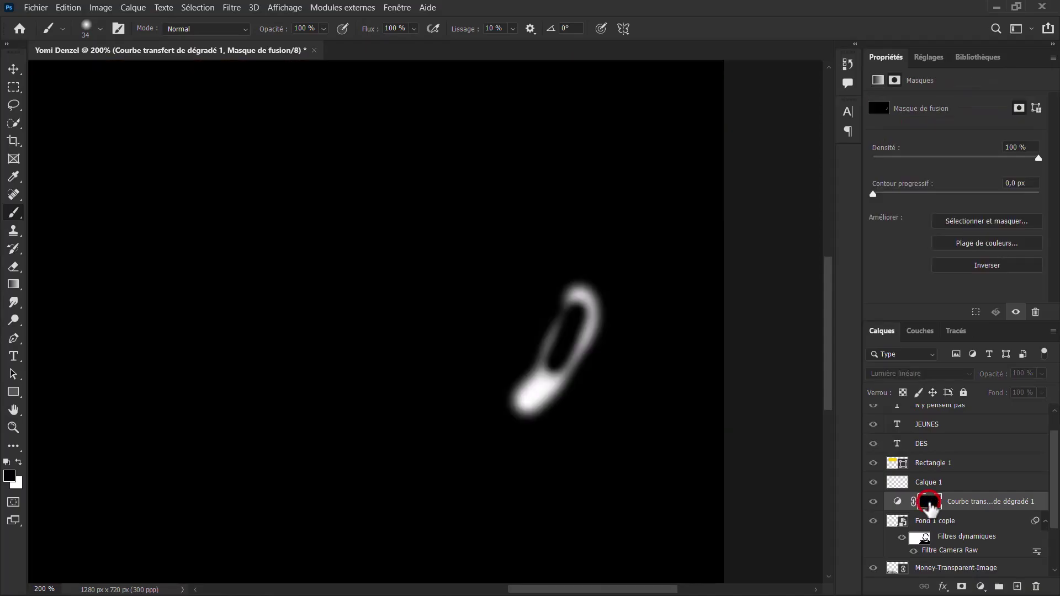
pyautogui.keyDown('alt'); pyautogui.click(931, 503); pyautogui.keyUp('alt')
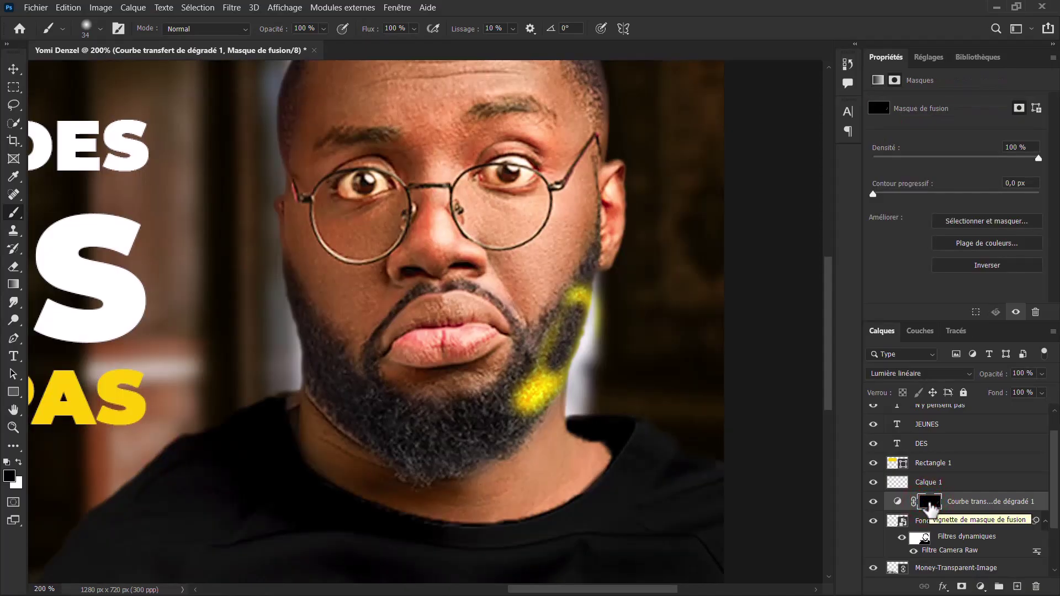
pyautogui.moveTo(518, 422); pyautogui.dragTo(561, 343)
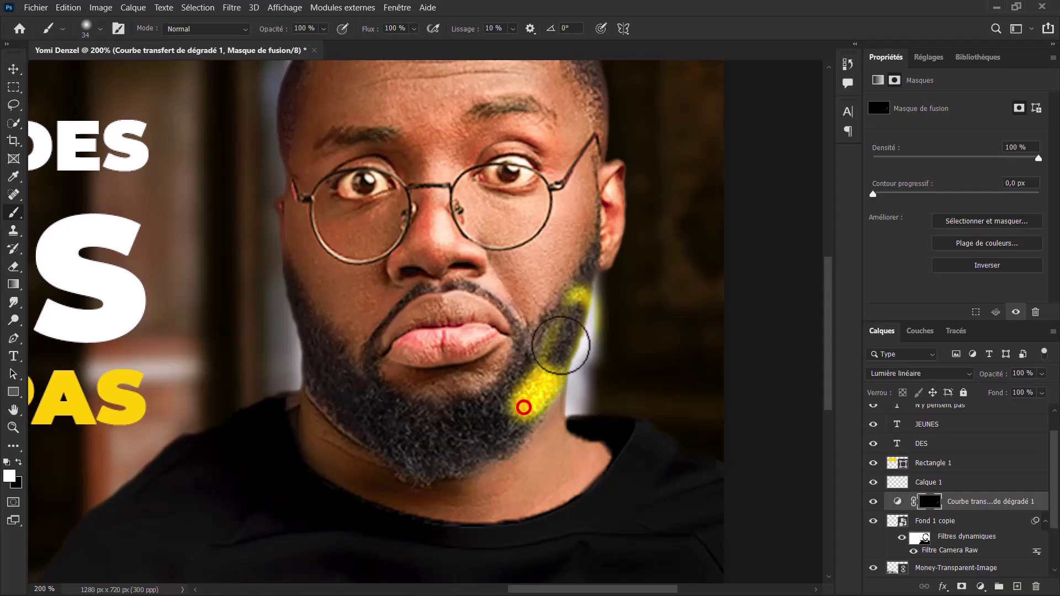
pyautogui.press('x')
pyautogui.click(557, 360)
pyautogui.moveTo(561, 295); pyautogui.dragTo(518, 425)
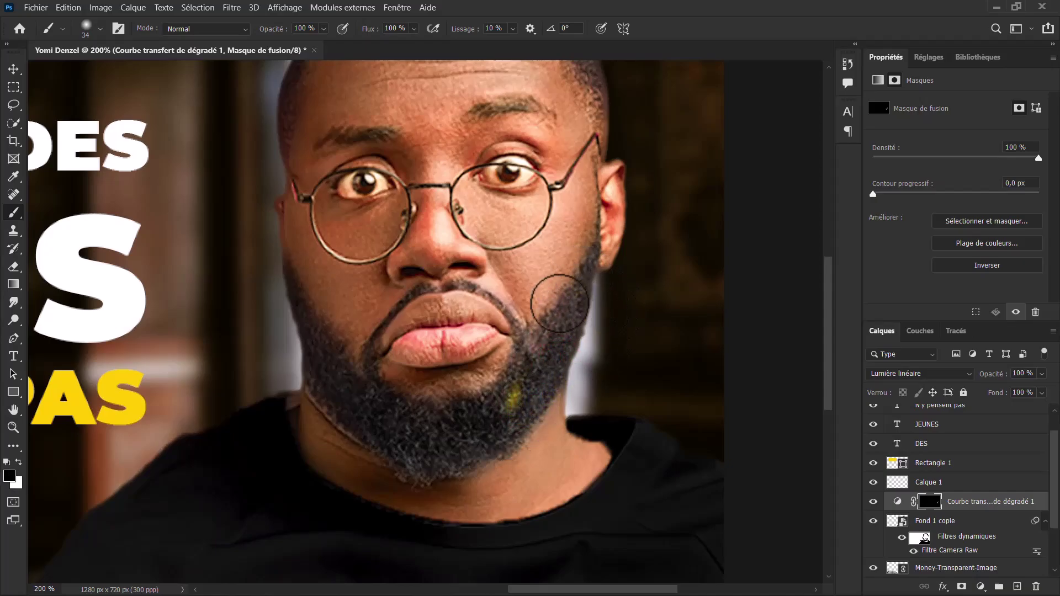
pyautogui.moveTo(511, 393); pyautogui.dragTo(548, 407)
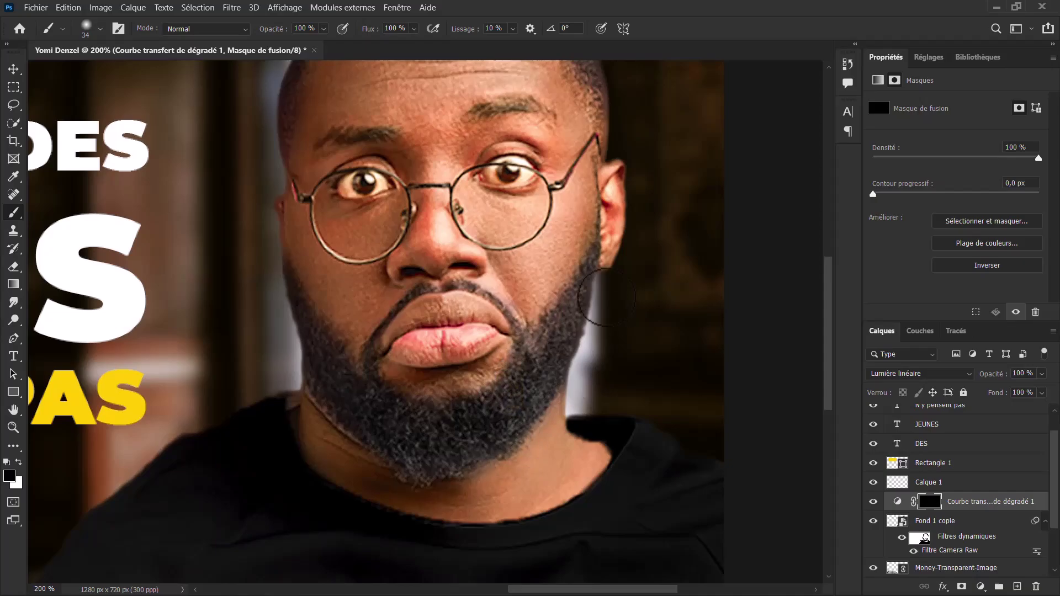
pyautogui.moveTo(591, 279); pyautogui.dragTo(584, 298)
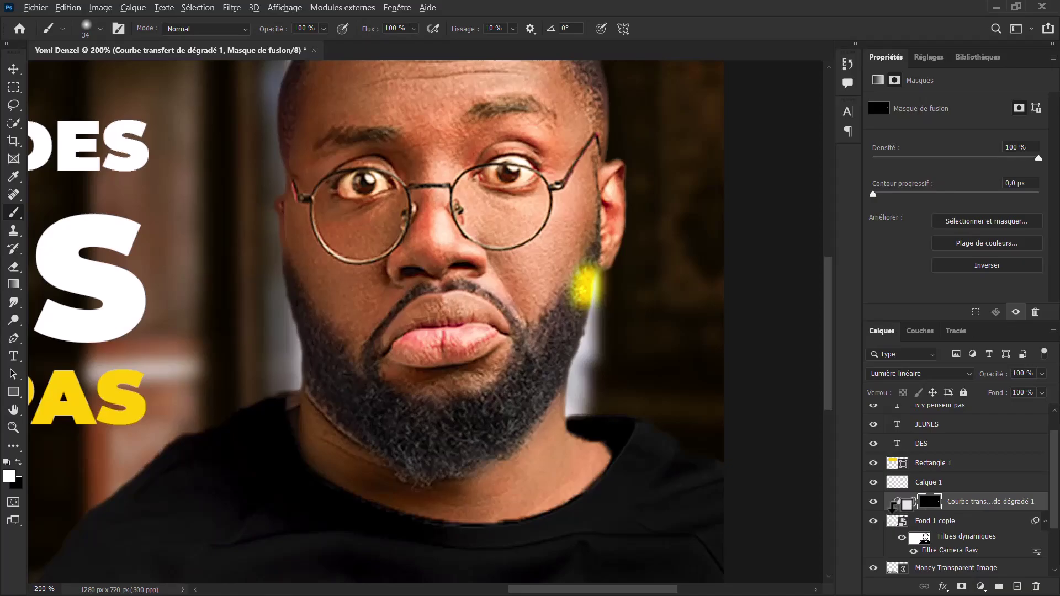
# - Paint white on the gradient map mask down the jawline, over the shoulder and beside the neck
pyautogui.click(908, 503)
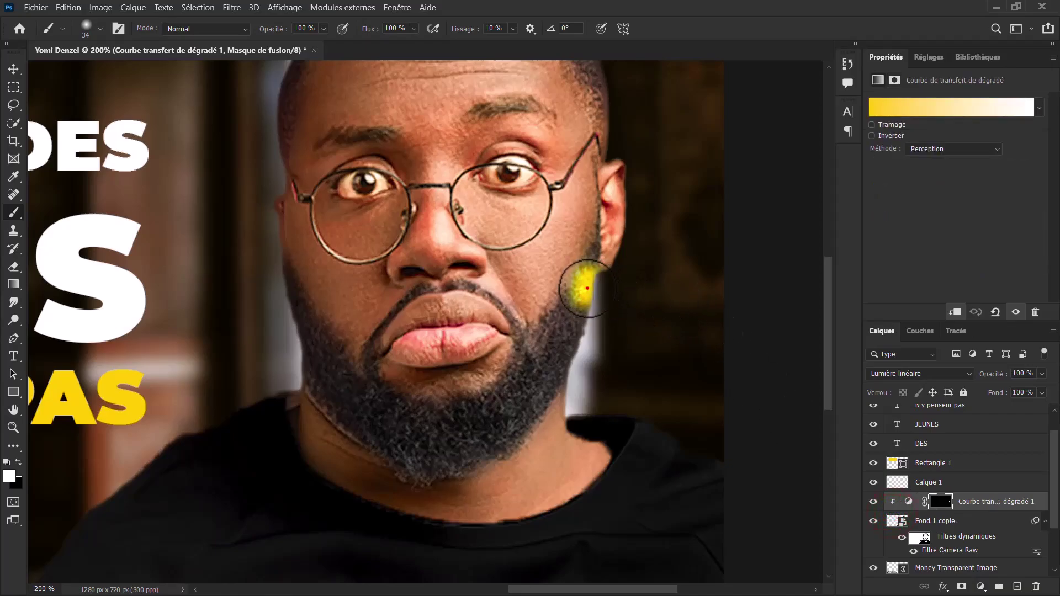
pyautogui.moveTo(587, 288)
pyautogui.mouseDown()
pyautogui.moveTo(534, 407)
pyautogui.moveTo(478, 449)
pyautogui.moveTo(521, 433)
pyautogui.moveTo(487, 453)
pyautogui.mouseUp()
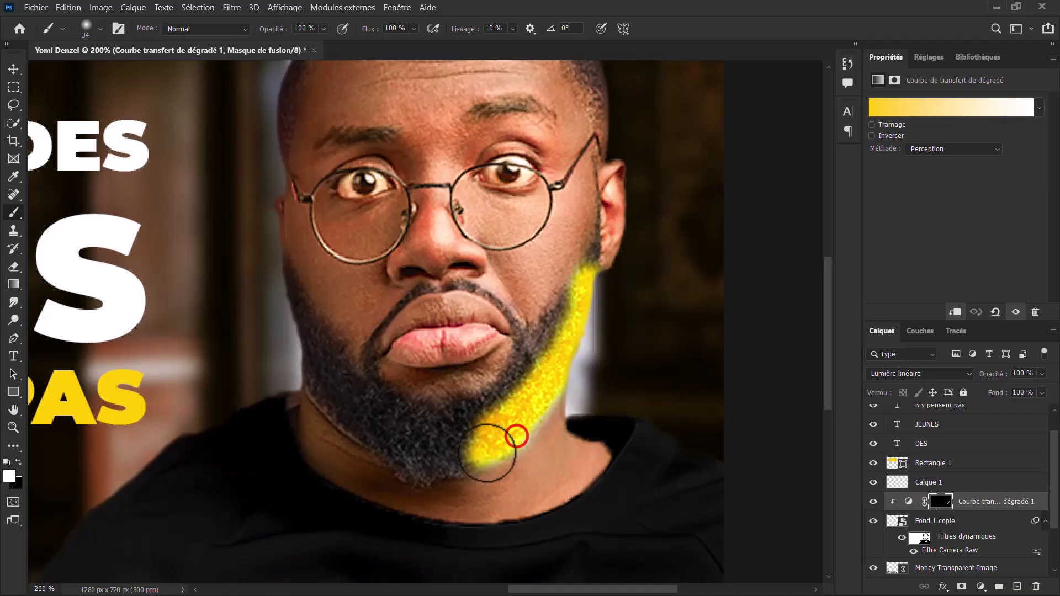
pyautogui.moveTo(670, 433)
pyautogui.mouseDown()
pyautogui.moveTo(758, 474)
pyautogui.moveTo(610, 539)
pyautogui.mouseUp()
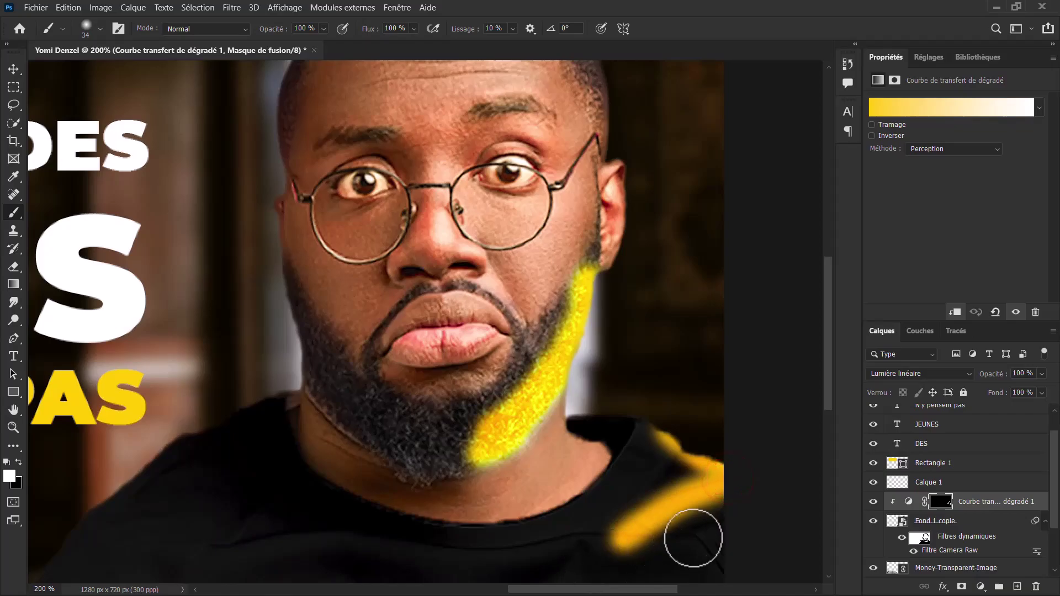
pyautogui.moveTo(718, 516)
pyautogui.mouseDown()
pyautogui.moveTo(694, 554)
pyautogui.moveTo(730, 527)
pyautogui.mouseUp()
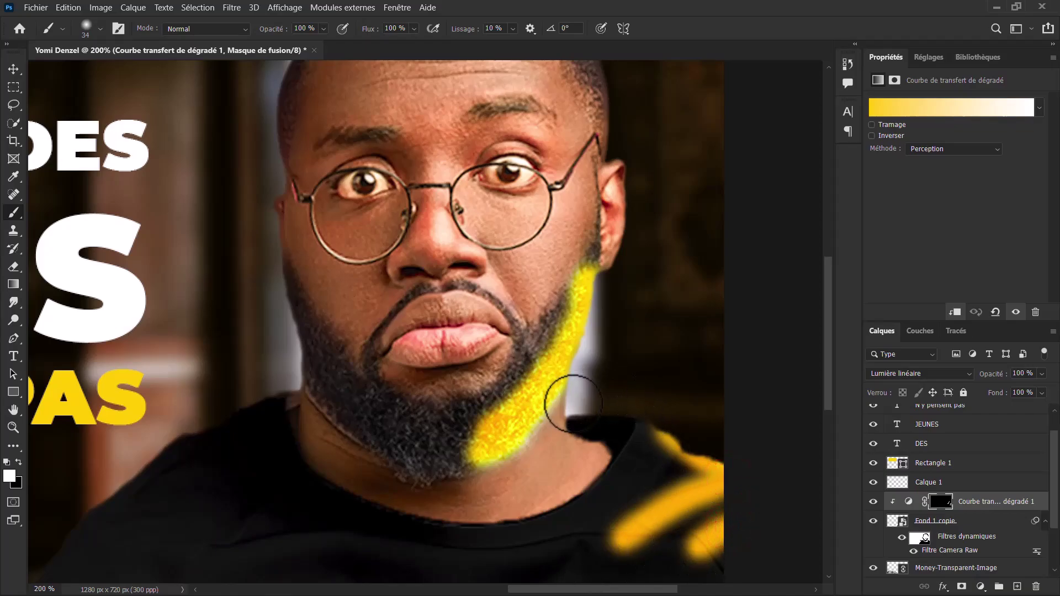
pyautogui.moveTo(570, 410); pyautogui.dragTo(619, 442)
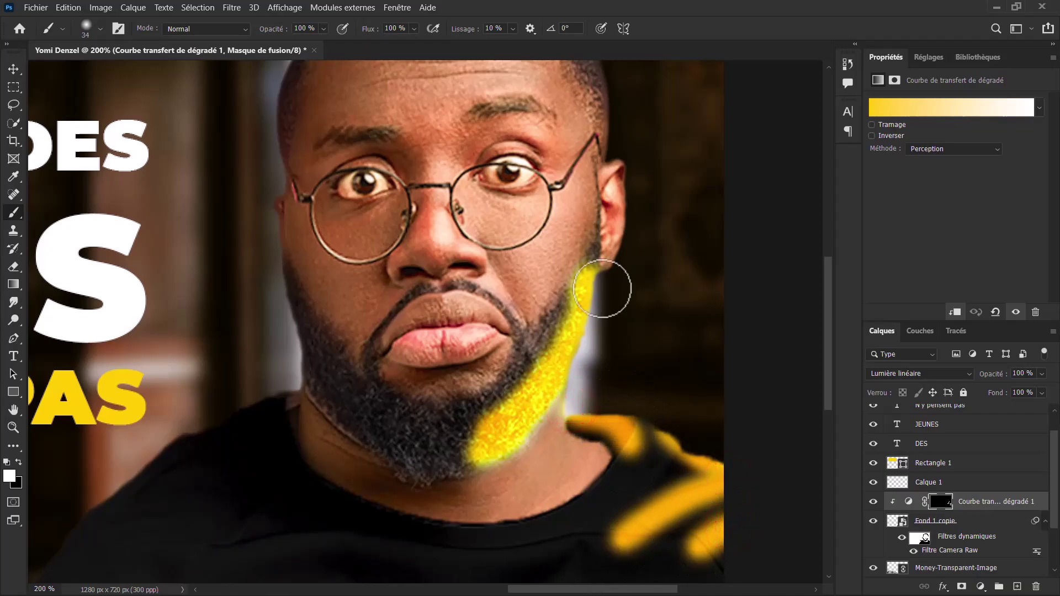
# - Paint a thick yellow rim light along the top of the head
pyautogui.scroll(3, 602, 288)
pyautogui.scroll(2, 602, 288)
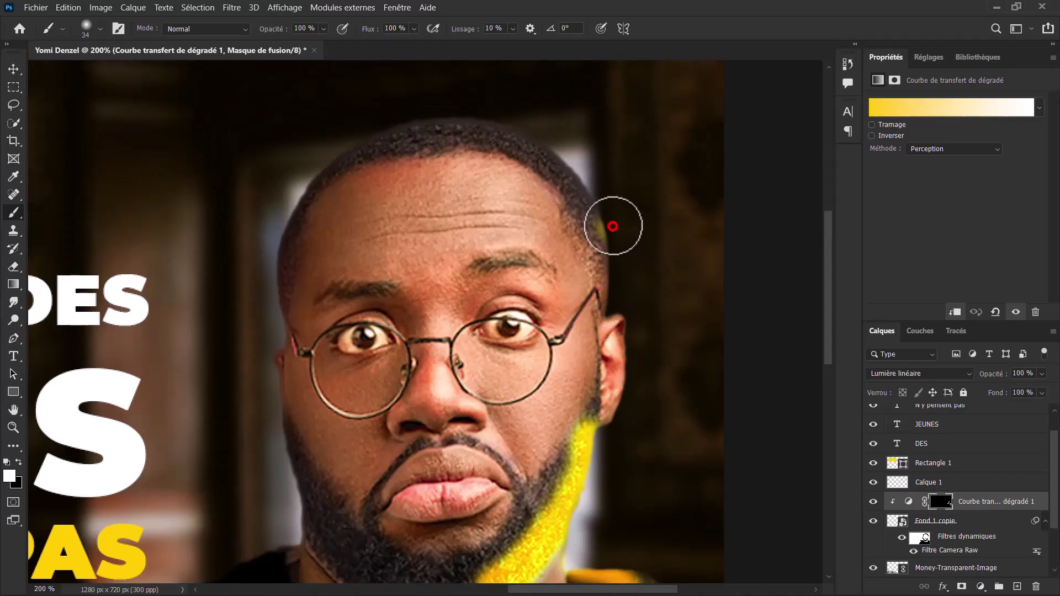
pyautogui.moveTo(613, 226)
pyautogui.mouseDown()
pyautogui.moveTo(503, 148)
pyautogui.moveTo(426, 129)
pyautogui.mouseUp()
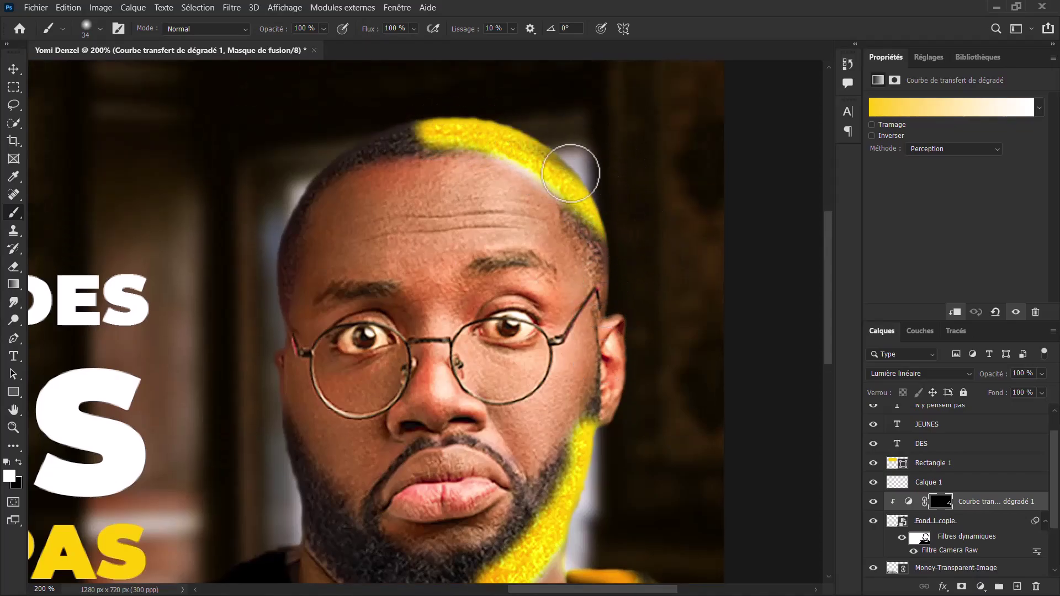
pyautogui.moveTo(571, 173); pyautogui.dragTo(456, 128)
pyautogui.scroll(-3, 520, 389)
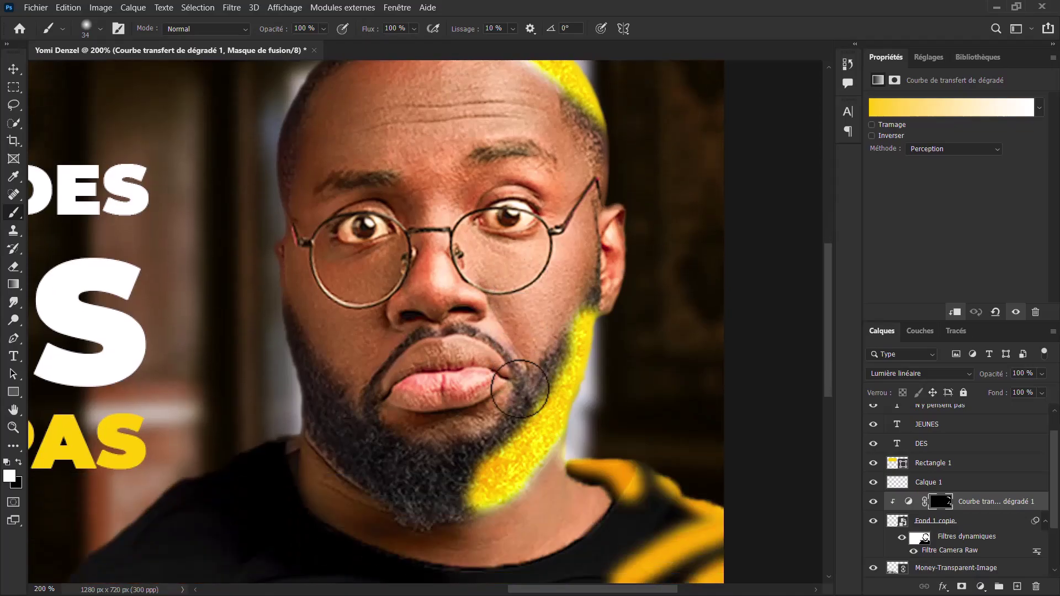
# - Zoom to 100% and set up a resized soft brush with 0% hardness and 65% flow
pyautogui.hotkey('ctrl', '-')
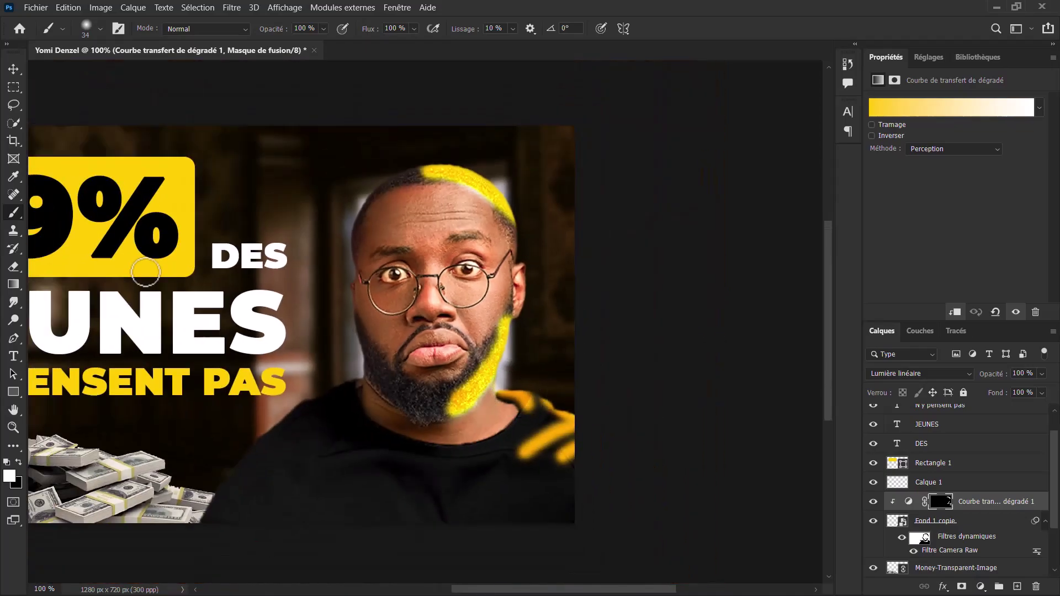
pyautogui.moveTo(146, 272); pyautogui.dragTo(237, 271)
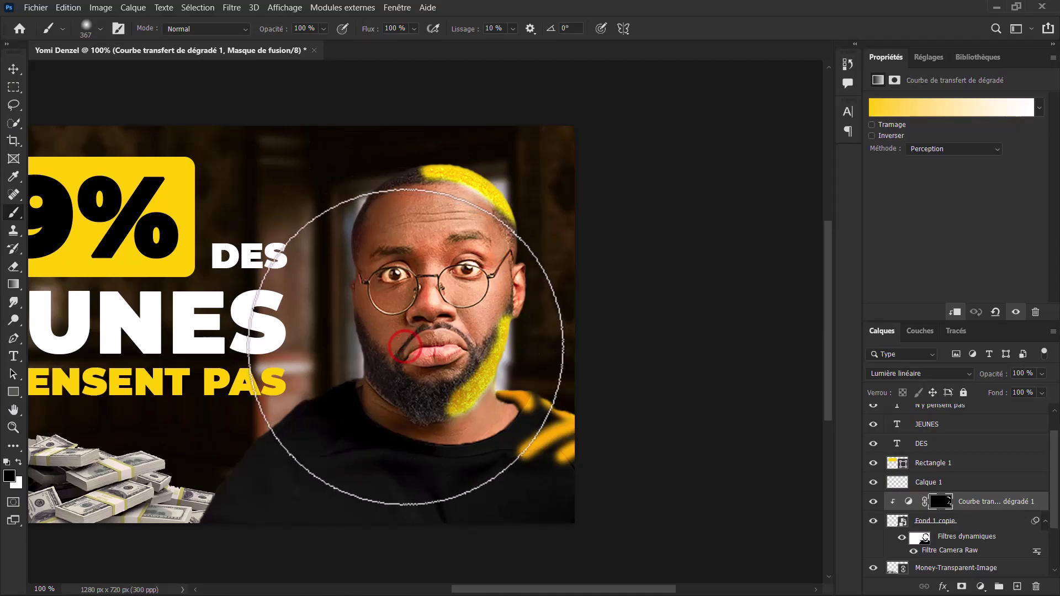
pyautogui.moveTo(406, 346); pyautogui.dragTo(293, 330)
pyautogui.click(100, 28)
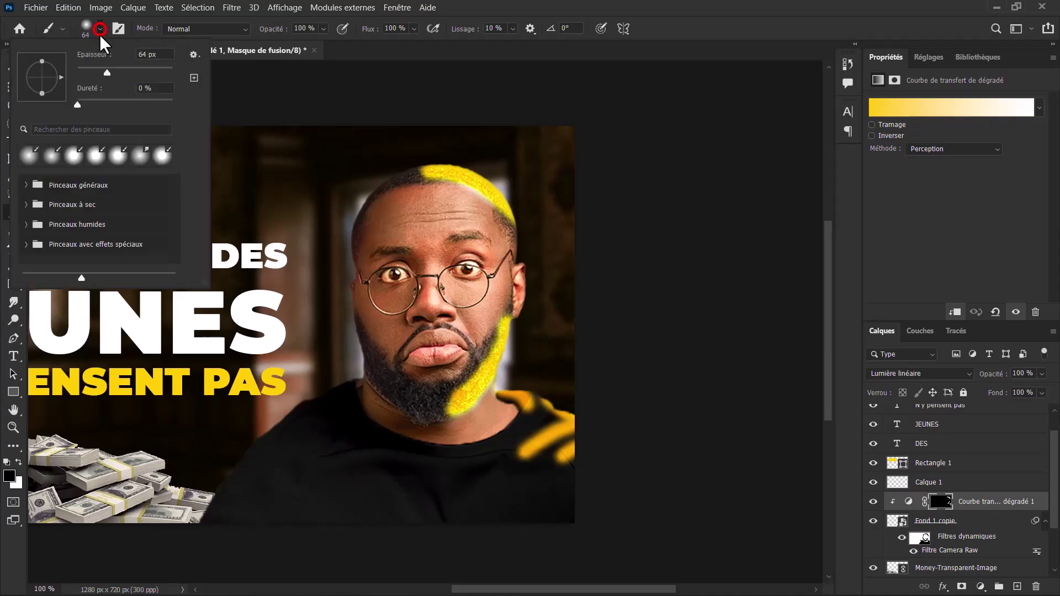
pyautogui.click(414, 28)
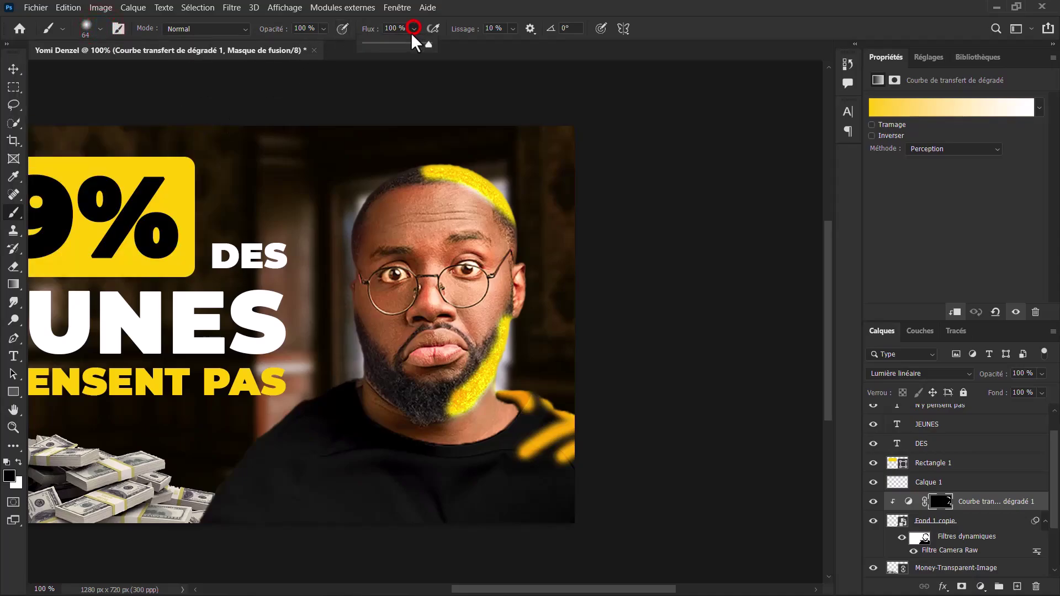
pyautogui.click(425, 381)
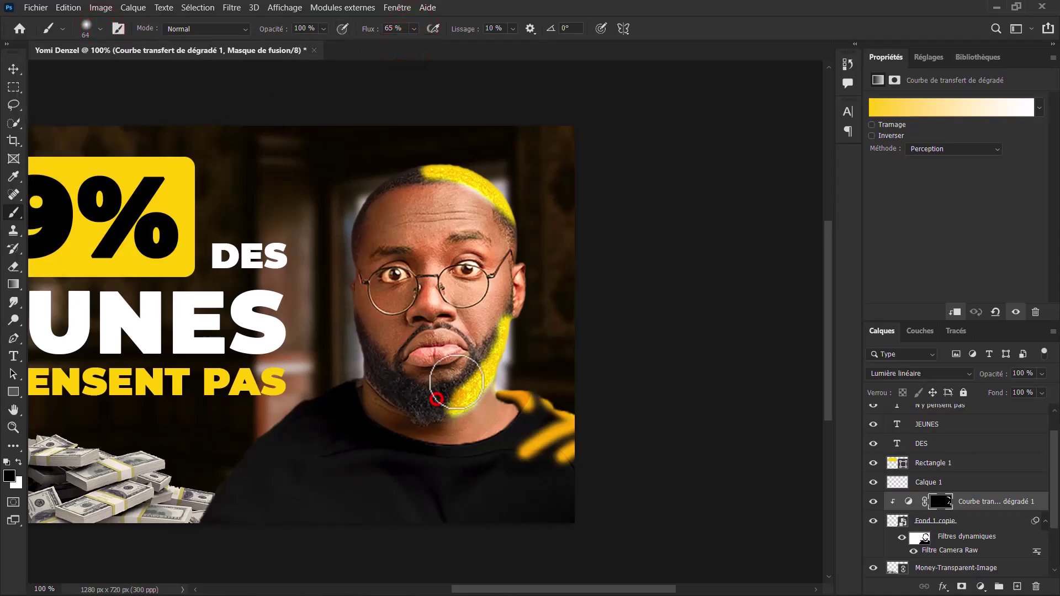
# - Paint black on the mask to thin the glow on the cheek, head top, neck and shoulder
pyautogui.moveTo(492, 317); pyautogui.dragTo(470, 398)
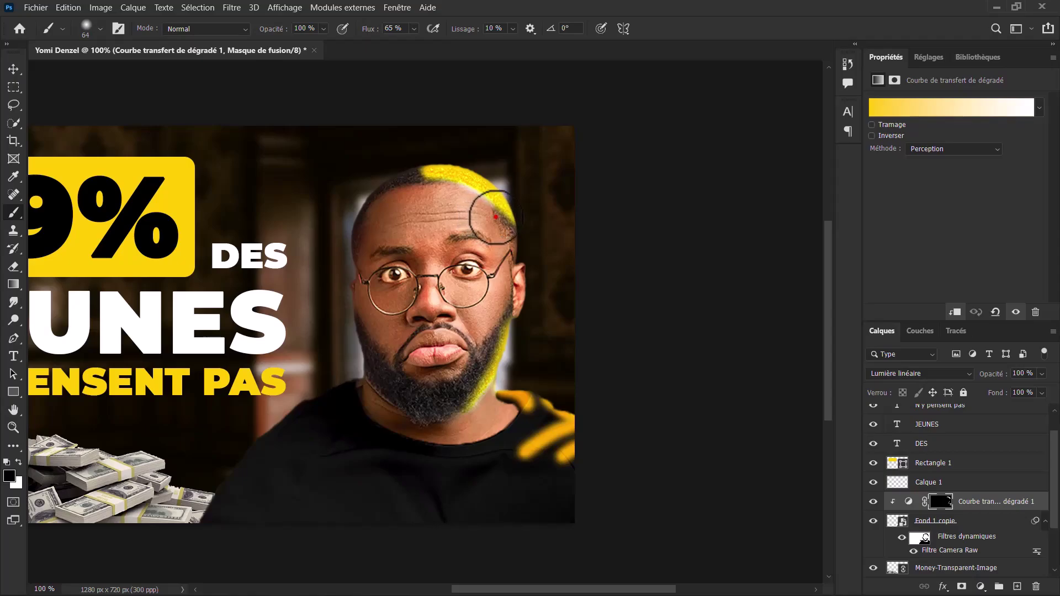
pyautogui.moveTo(492, 214)
pyautogui.mouseDown()
pyautogui.moveTo(445, 185)
pyautogui.moveTo(486, 218)
pyautogui.moveTo(462, 189)
pyautogui.mouseUp()
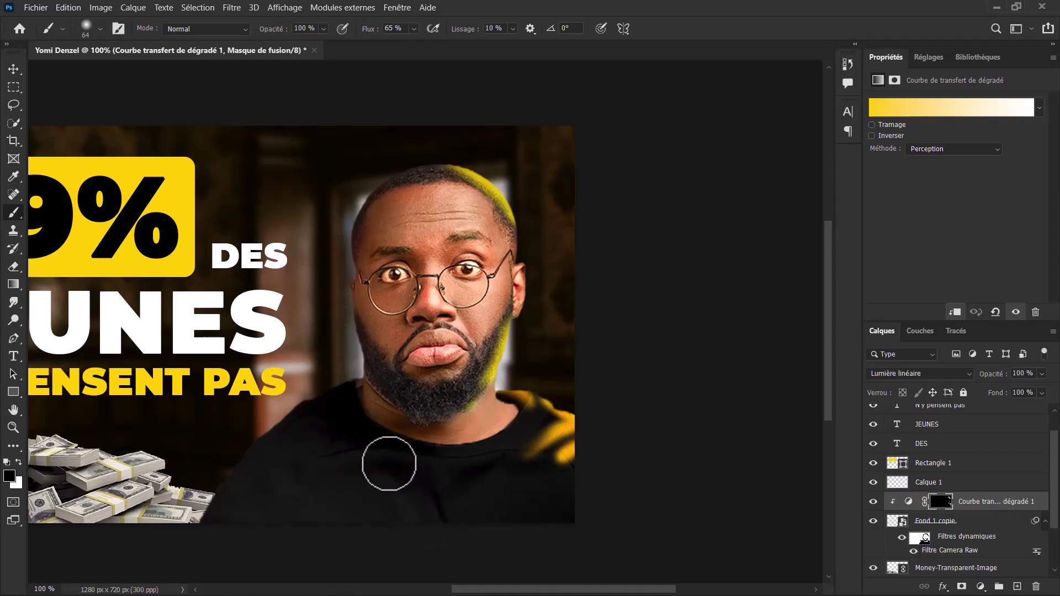
pyautogui.hotkey('ctrl', 'z')
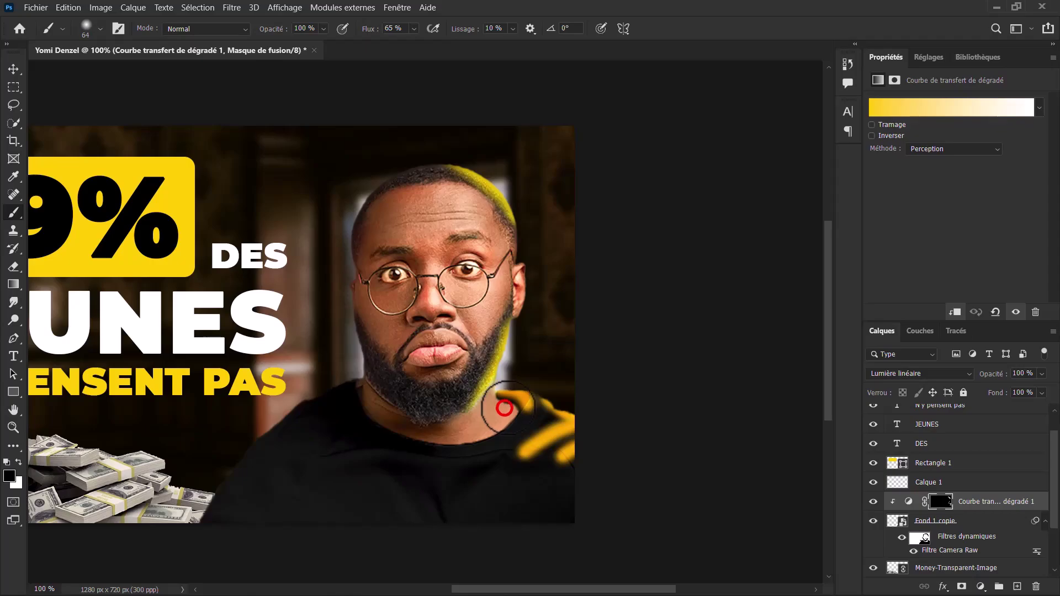
pyautogui.moveTo(504, 409)
pyautogui.mouseDown()
pyautogui.moveTo(489, 409)
pyautogui.moveTo(479, 495)
pyautogui.mouseUp()
pyautogui.click(592, 462)
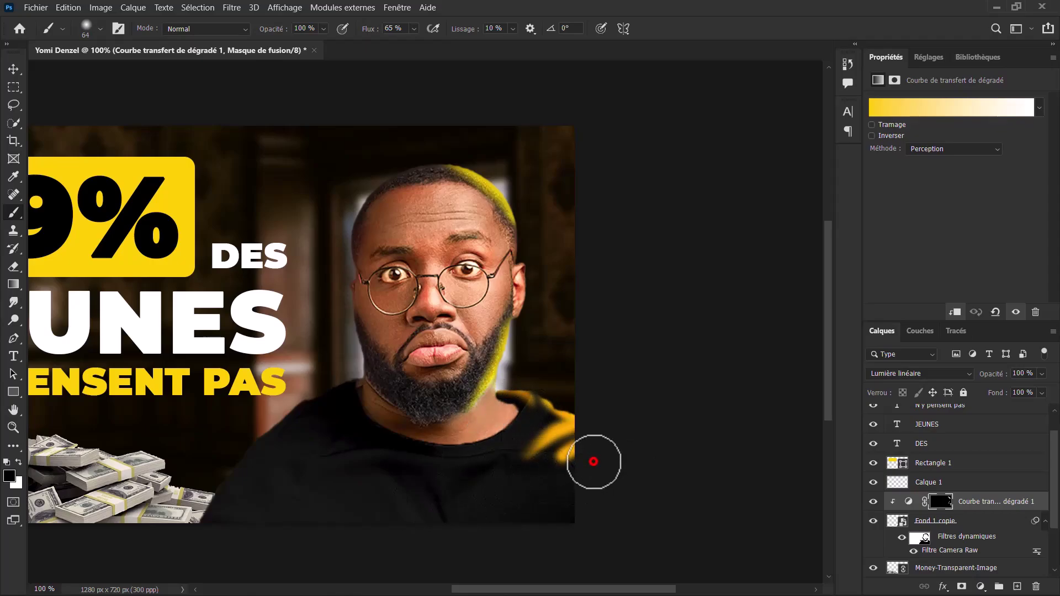
pyautogui.moveTo(553, 452); pyautogui.dragTo(480, 522)
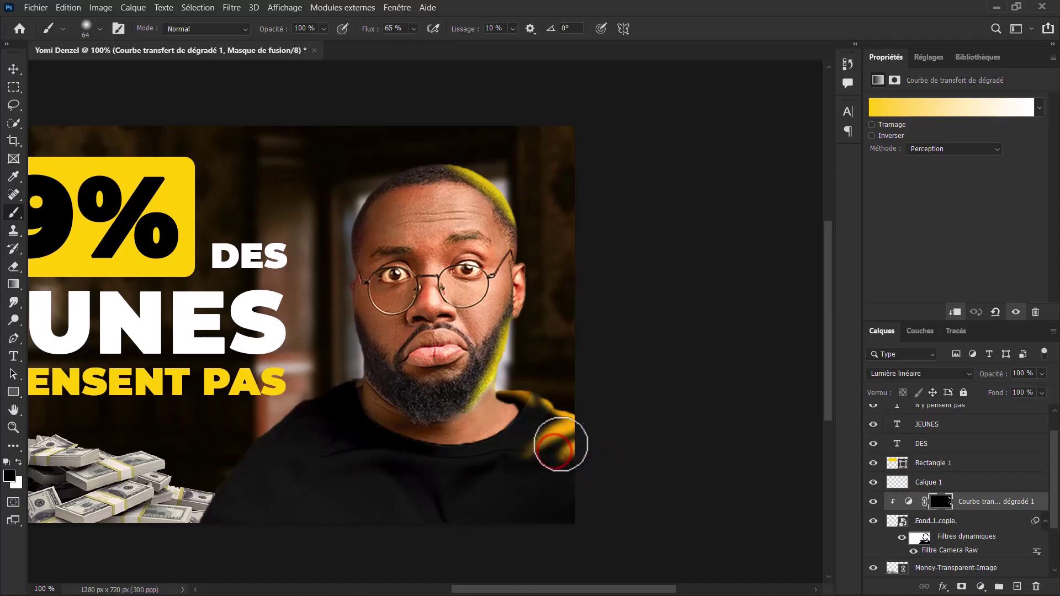
pyautogui.moveTo(545, 423); pyautogui.dragTo(525, 439)
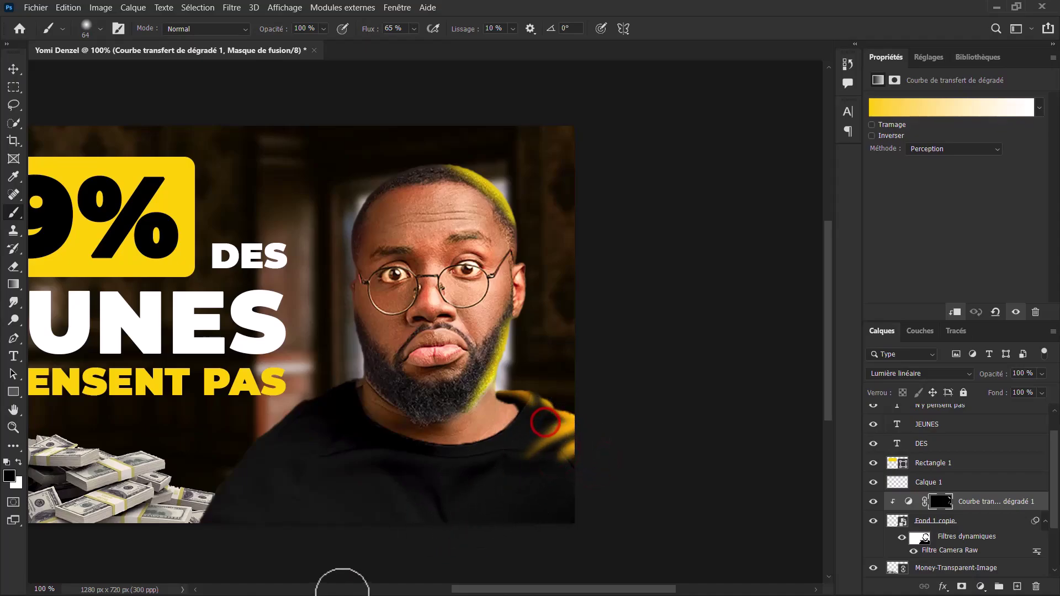
pyautogui.click(12, 303)
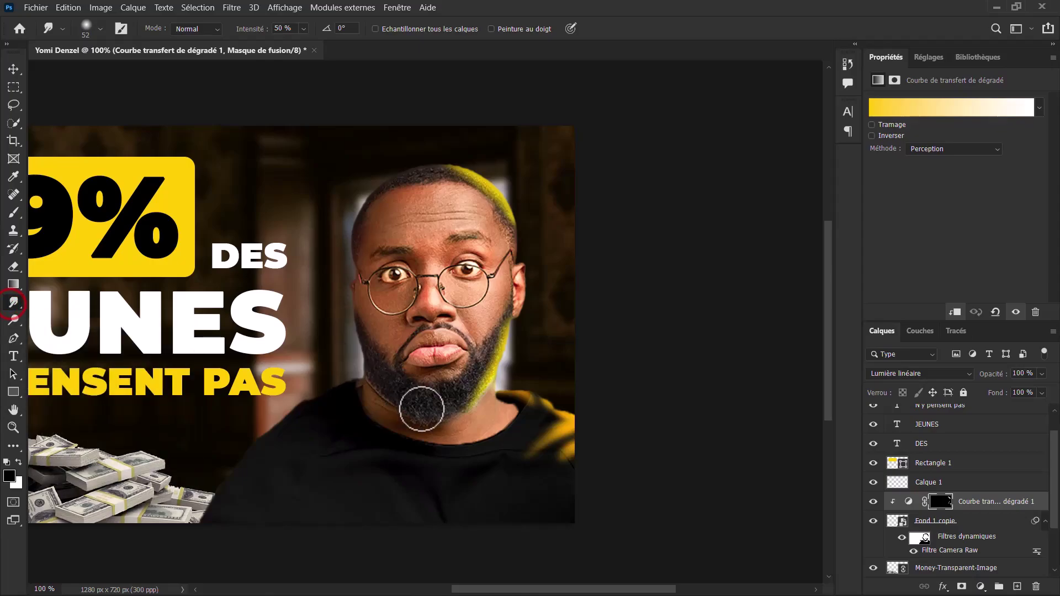
# - Smudge the yellow glow on the jaw, shoulder and forehead at 50% into soft streaks
pyautogui.moveTo(493, 332); pyautogui.dragTo(480, 359)
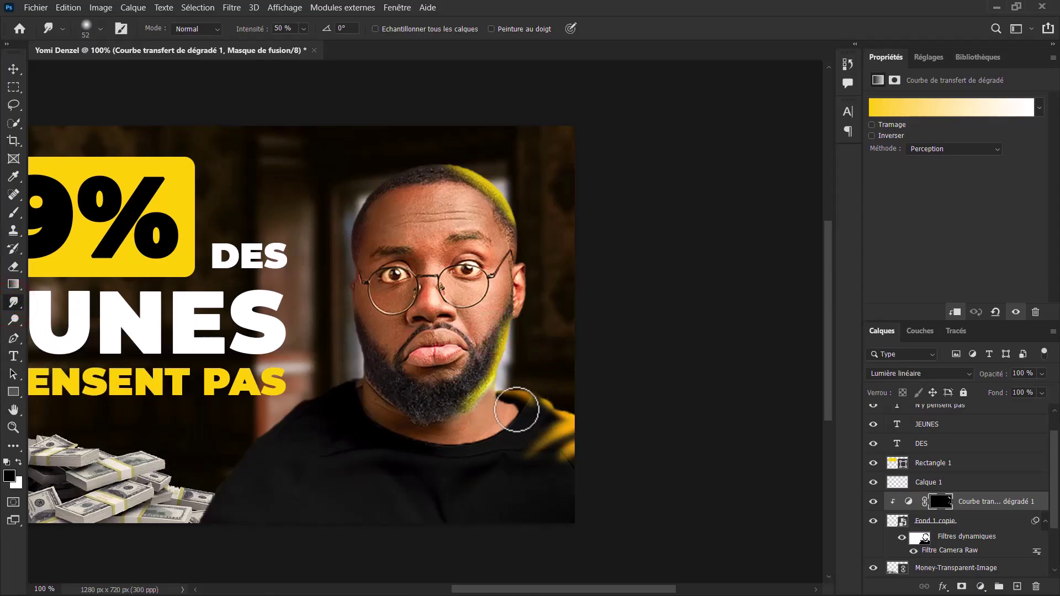
pyautogui.moveTo(512, 404); pyautogui.dragTo(528, 464)
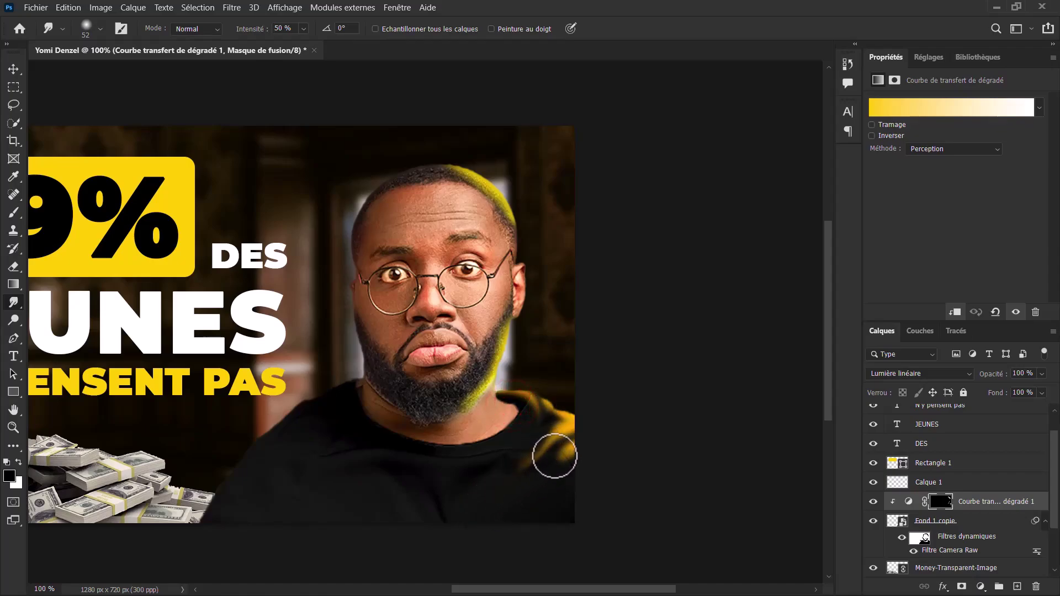
pyautogui.click(590, 451)
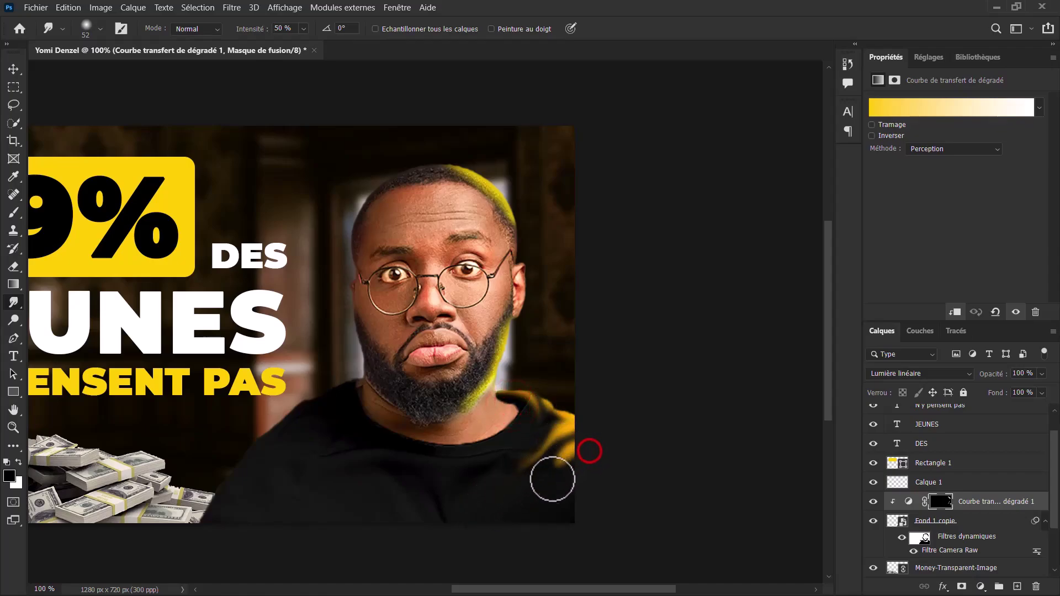
pyautogui.click(579, 422)
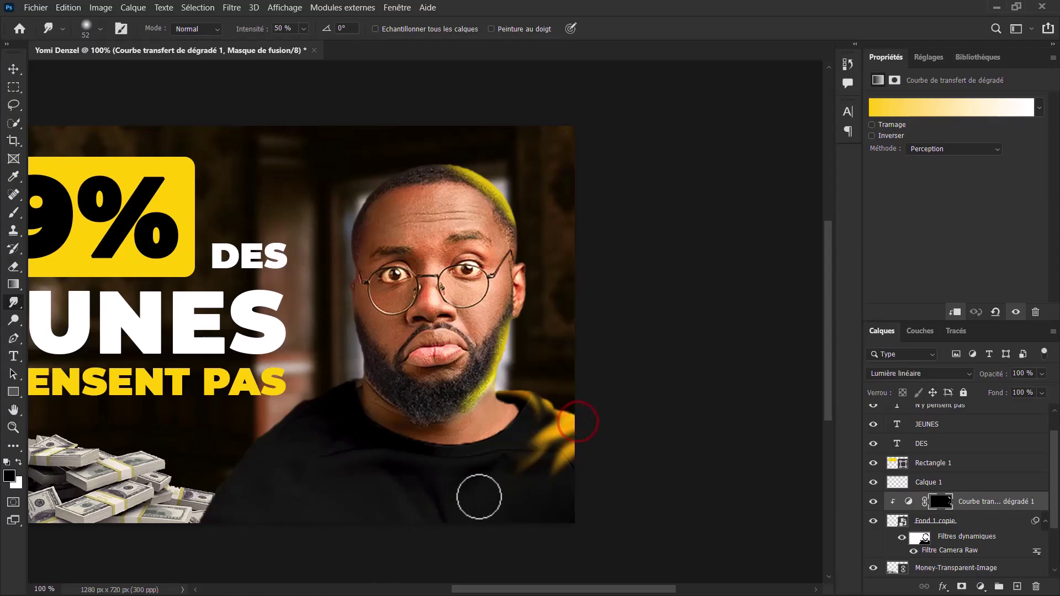
pyautogui.click(556, 412)
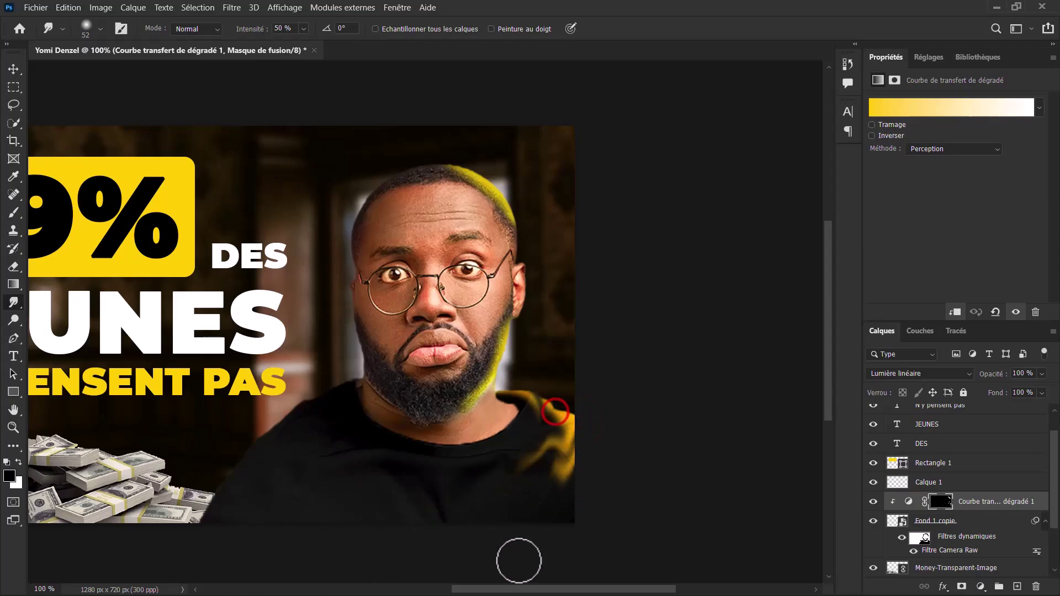
pyautogui.moveTo(585, 456); pyautogui.dragTo(516, 514)
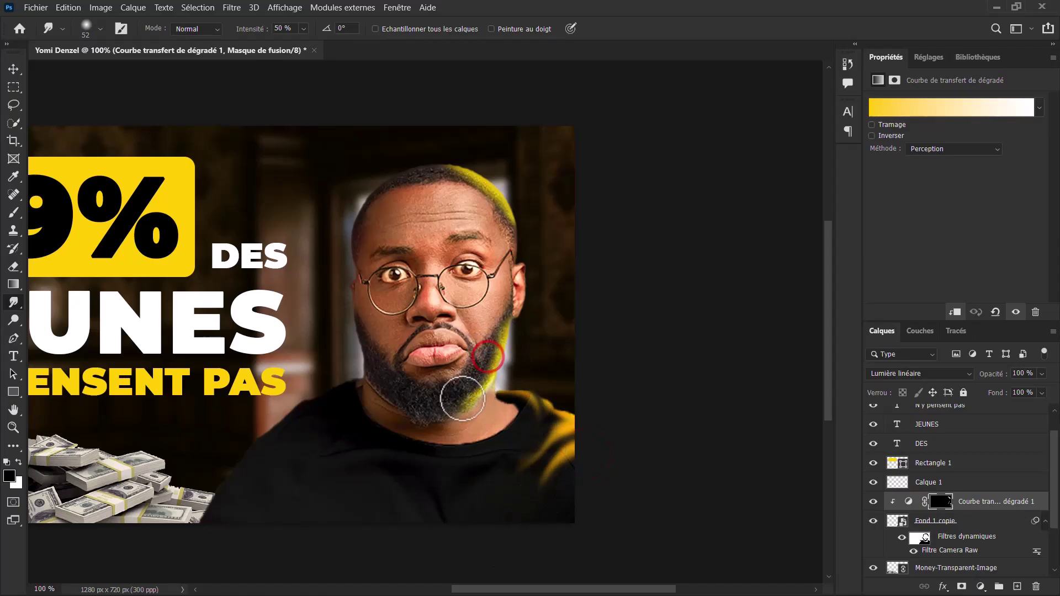
pyautogui.click(501, 220)
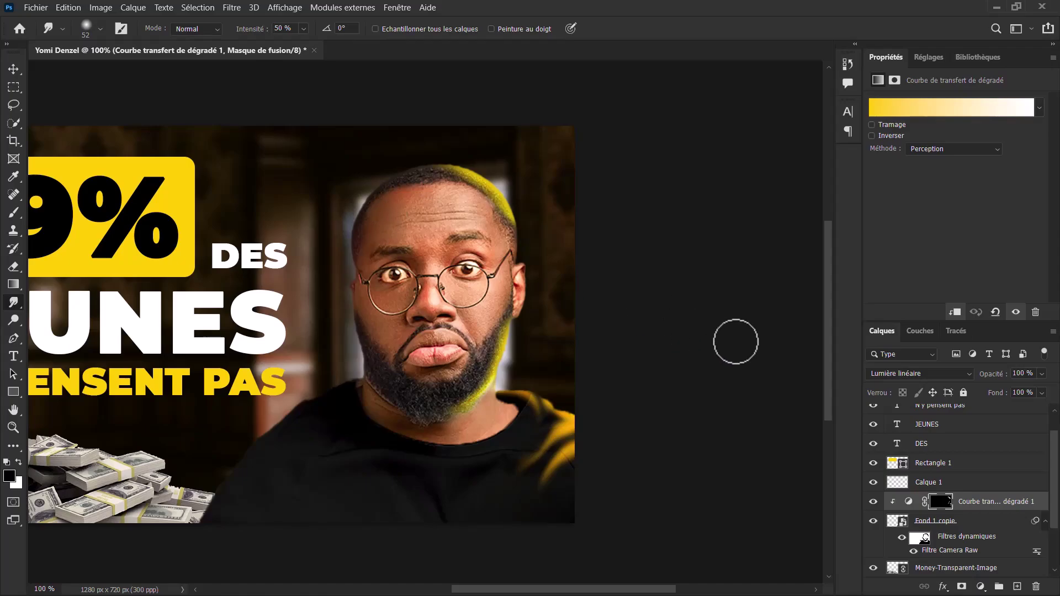
pyautogui.hotkey('ctrl', '-')
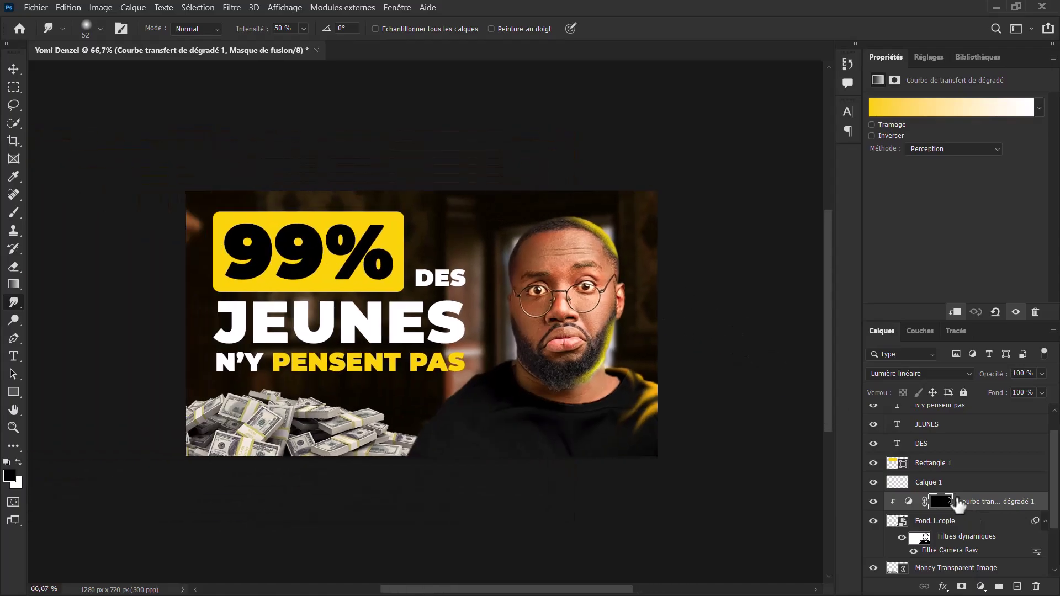
# - Compare the image with and without the yellow glow, then select the JEUNES text layer
pyautogui.click(873, 503)
pyautogui.moveTo(1053, 476); pyautogui.dragTo(1051, 472)
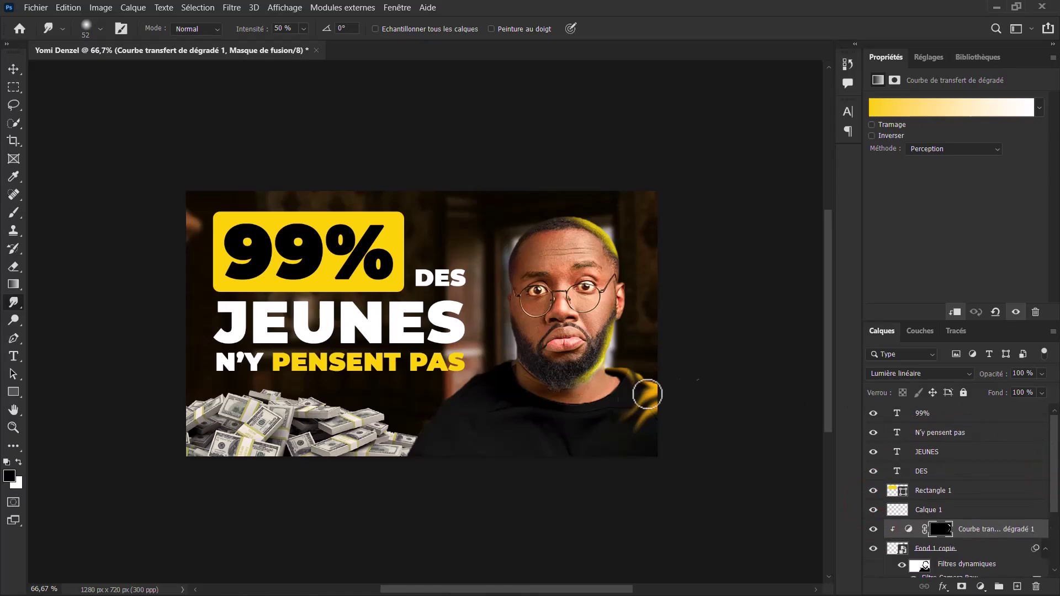
pyautogui.click(12, 67)
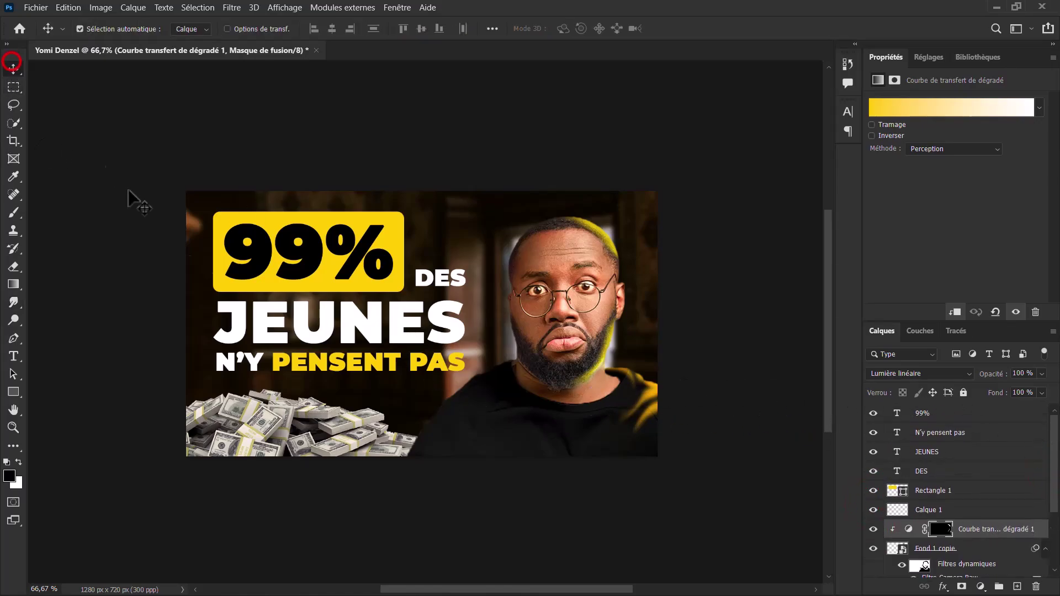
pyautogui.click(377, 337)
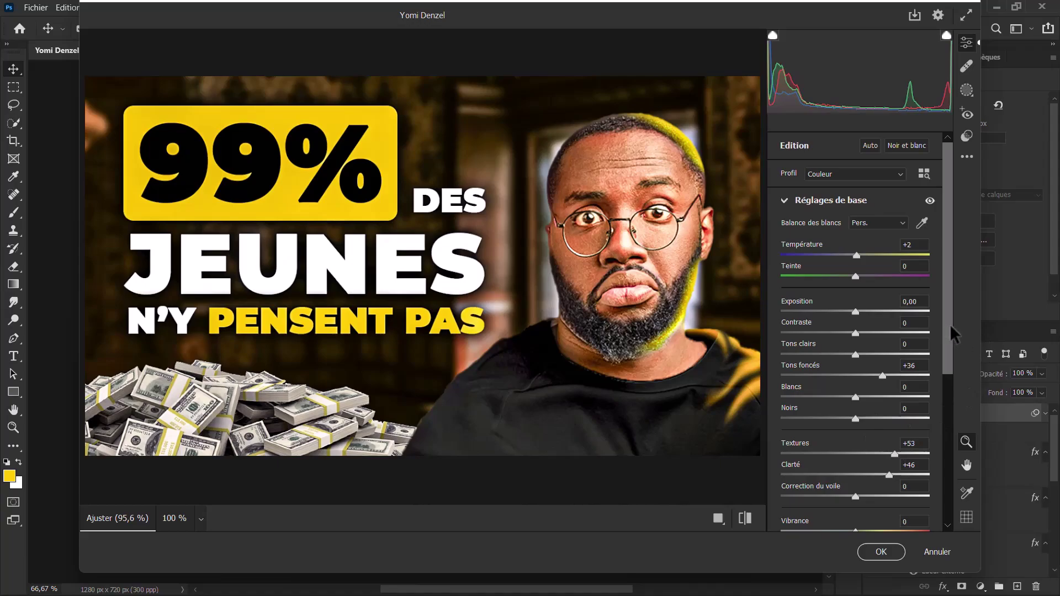
# - In Camera Raw, set Noirs to -13 and Clarté to +31, then apply the filter
pyautogui.moveTo(950, 324)
pyautogui.mouseDown()
pyautogui.moveTo(943, 389)
pyautogui.moveTo(945, 373)
pyautogui.mouseUp()
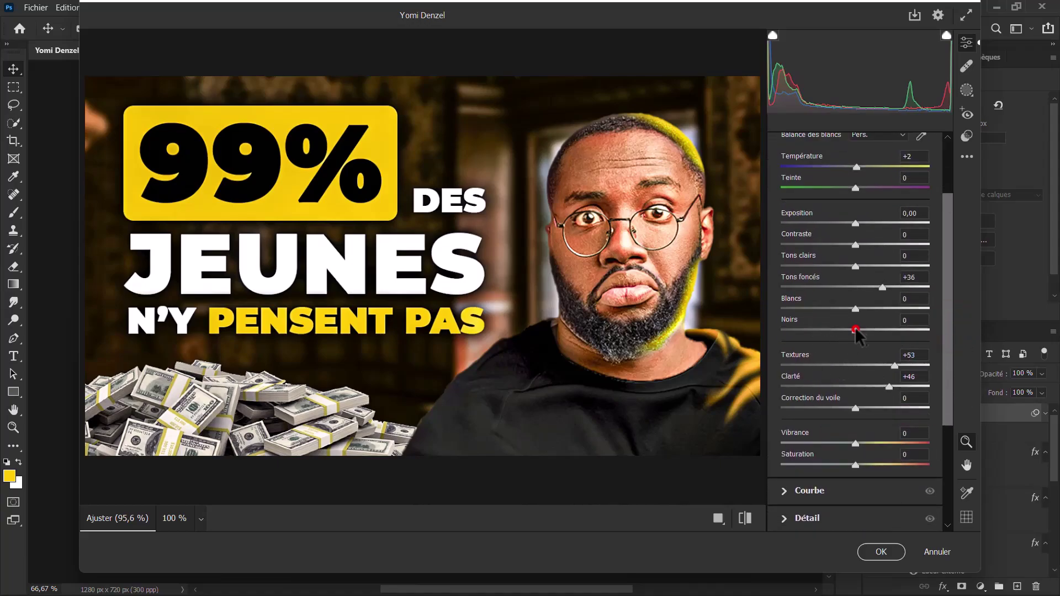
pyautogui.moveTo(856, 330); pyautogui.dragTo(846, 331)
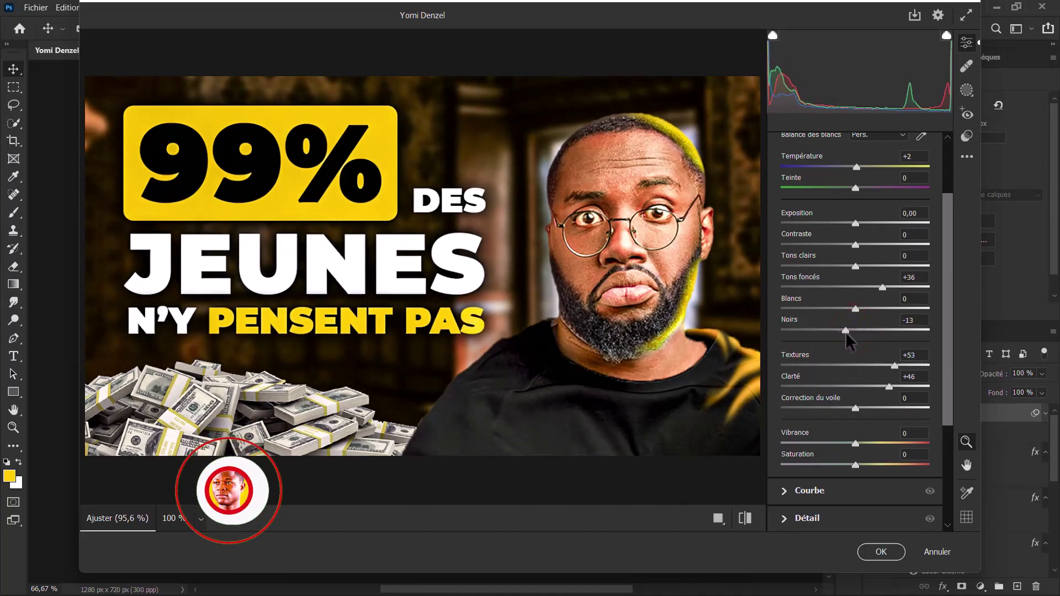
pyautogui.click(878, 387)
pyautogui.moveTo(945, 347); pyautogui.dragTo(945, 380)
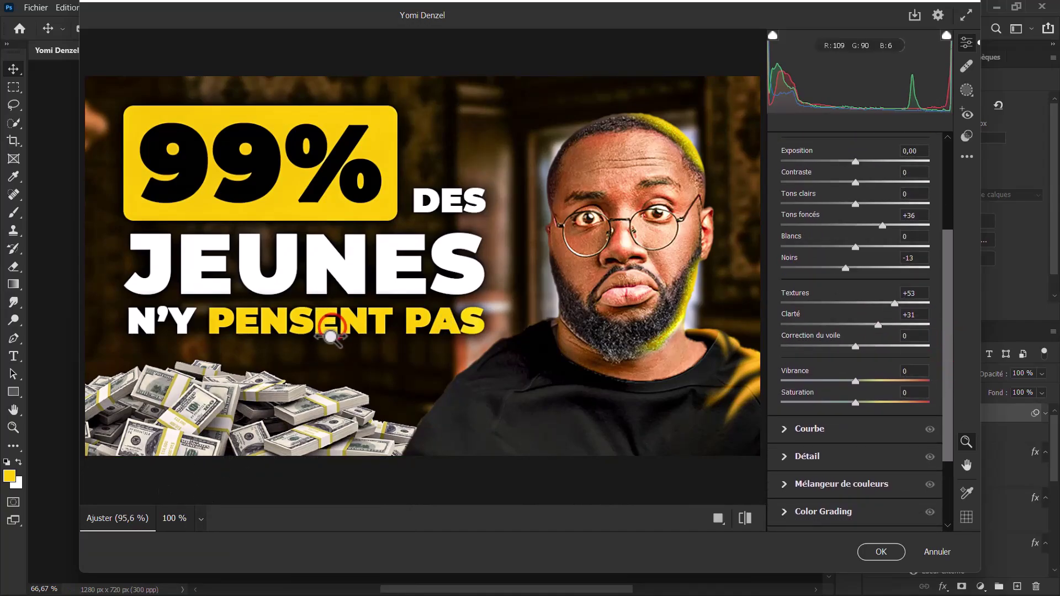
pyautogui.moveTo(330, 336); pyautogui.dragTo(255, 341)
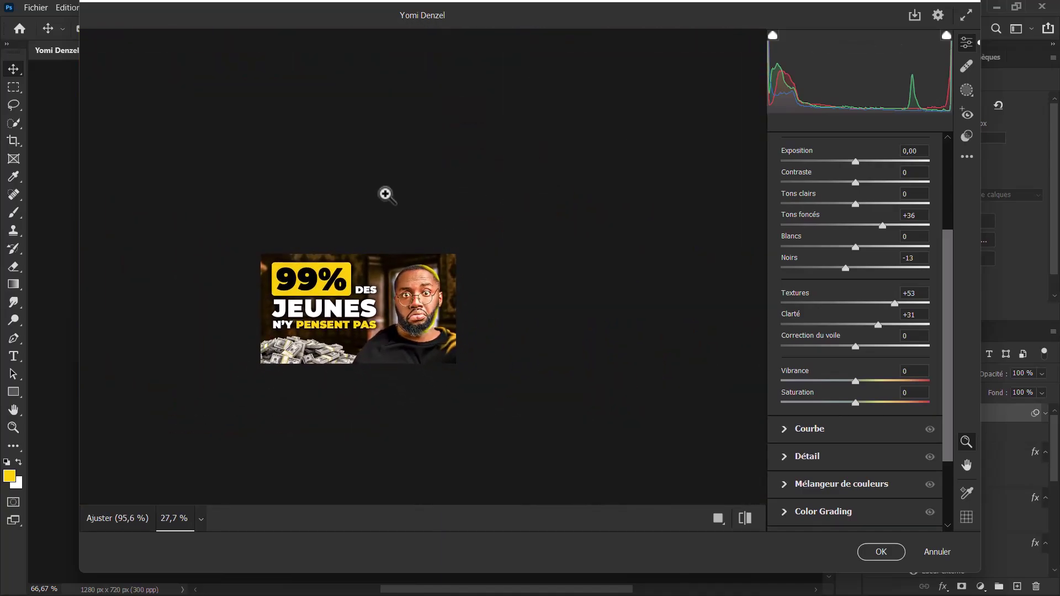
pyautogui.click(879, 551)
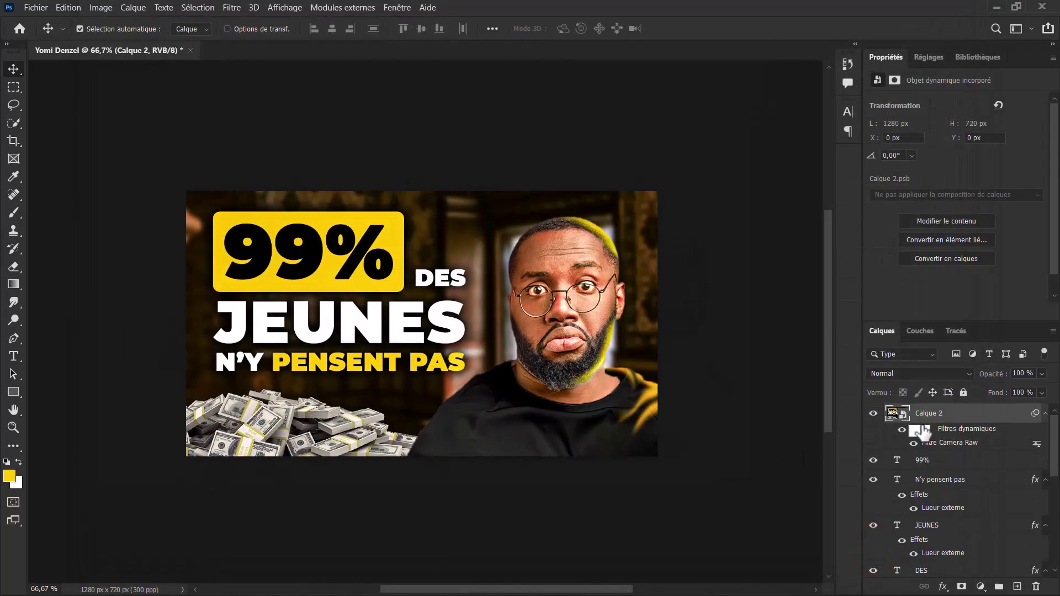
# - Add a new empty layer above Calque 2 and test a yellow stroke beside the man
pyautogui.click(920, 431)
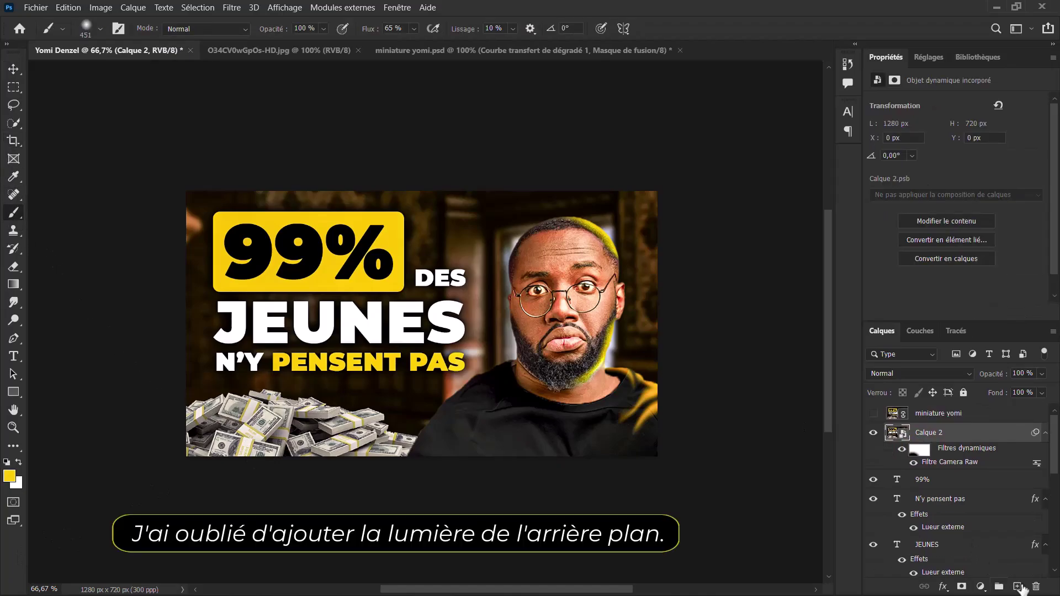
pyautogui.click(1017, 586)
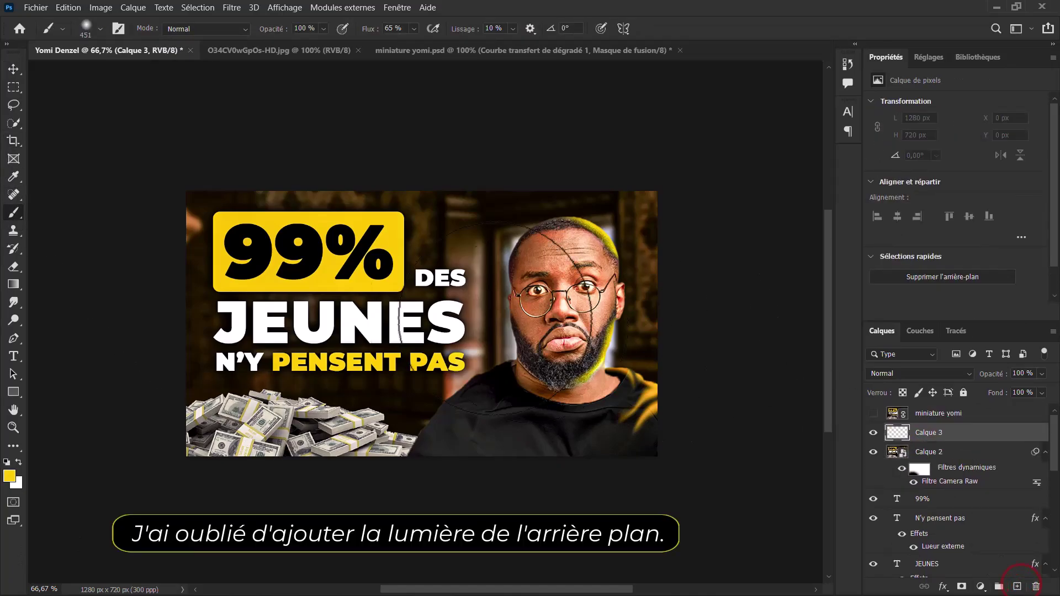
pyautogui.moveTo(662, 343); pyautogui.dragTo(641, 340)
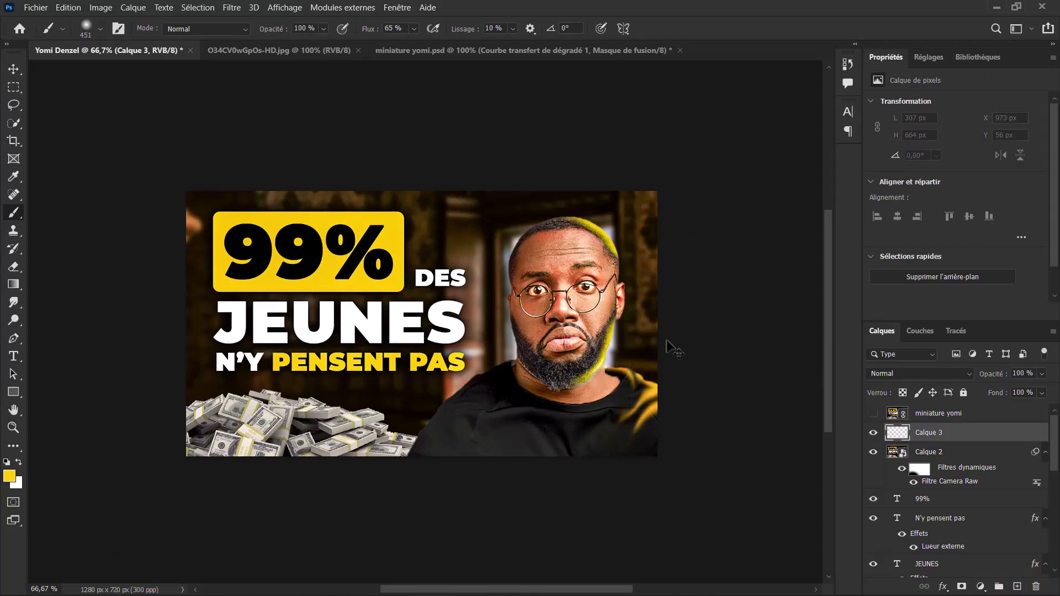
# - Lasso-select the background area around the man's head, then target the glow layer Calque 3
pyautogui.click(13, 69)
pyautogui.click(13, 105)
pyautogui.moveTo(529, 233); pyautogui.dragTo(573, 216)
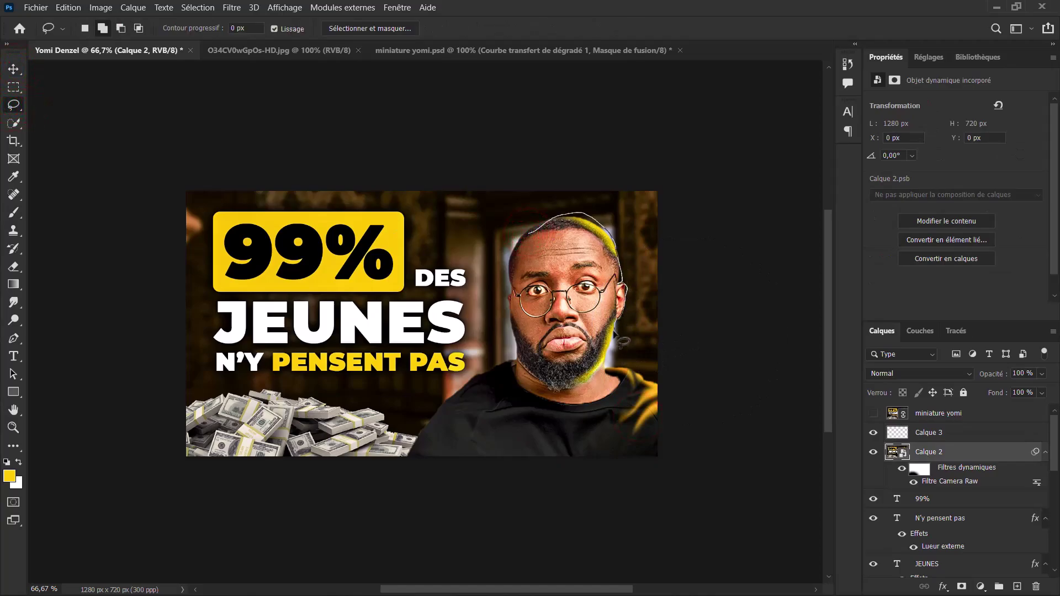
pyautogui.moveTo(678, 401); pyautogui.dragTo(620, 369)
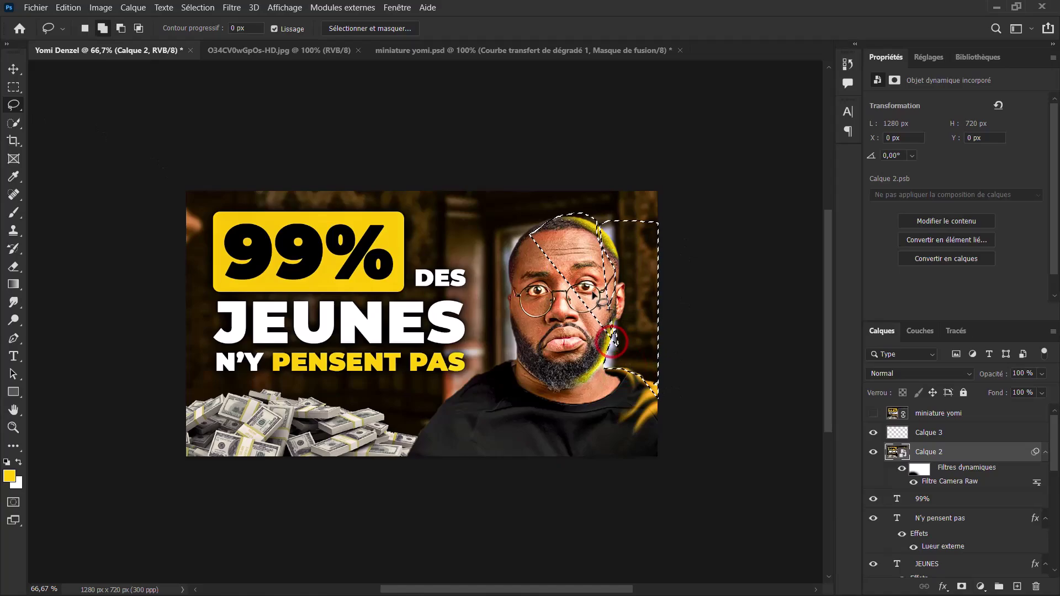
pyautogui.click(13, 123)
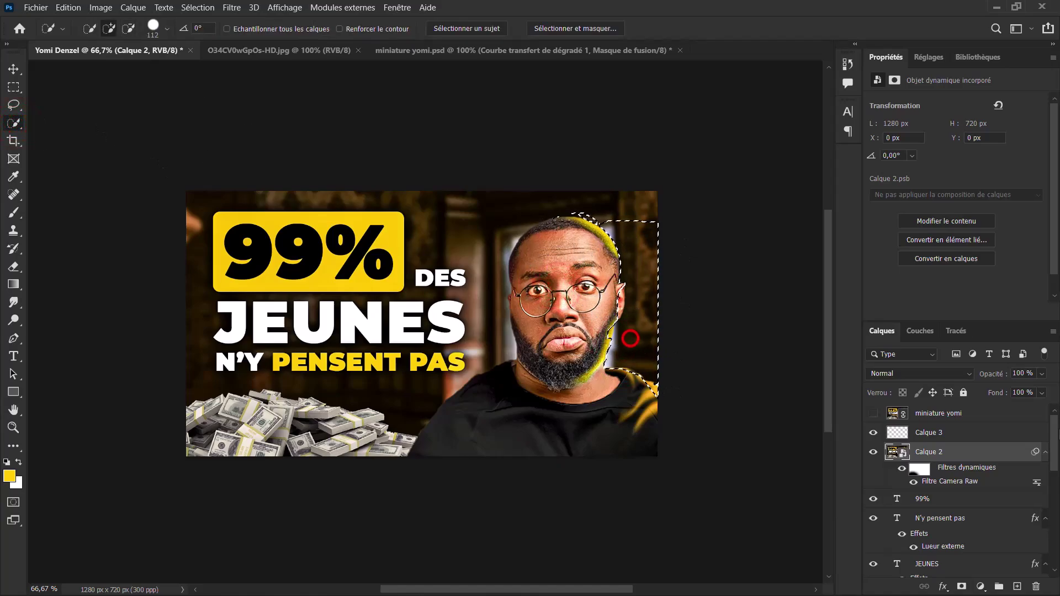
pyautogui.click(898, 432)
# - Paint yellow inside the selection beside the head, beard, hair and top-right corner
pyautogui.press('b')
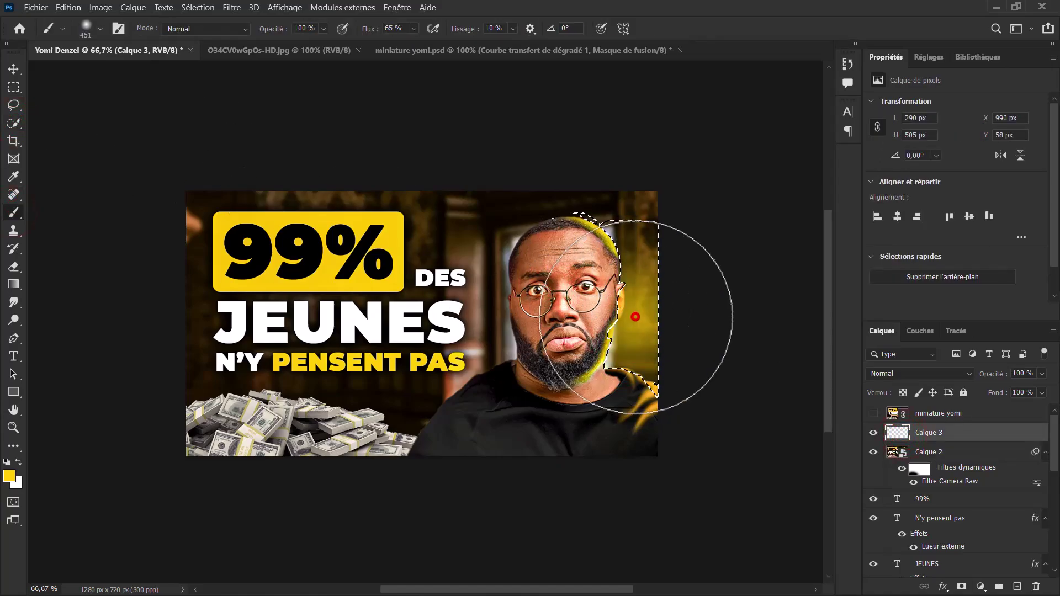
pyautogui.click(647, 304)
pyautogui.click(655, 367)
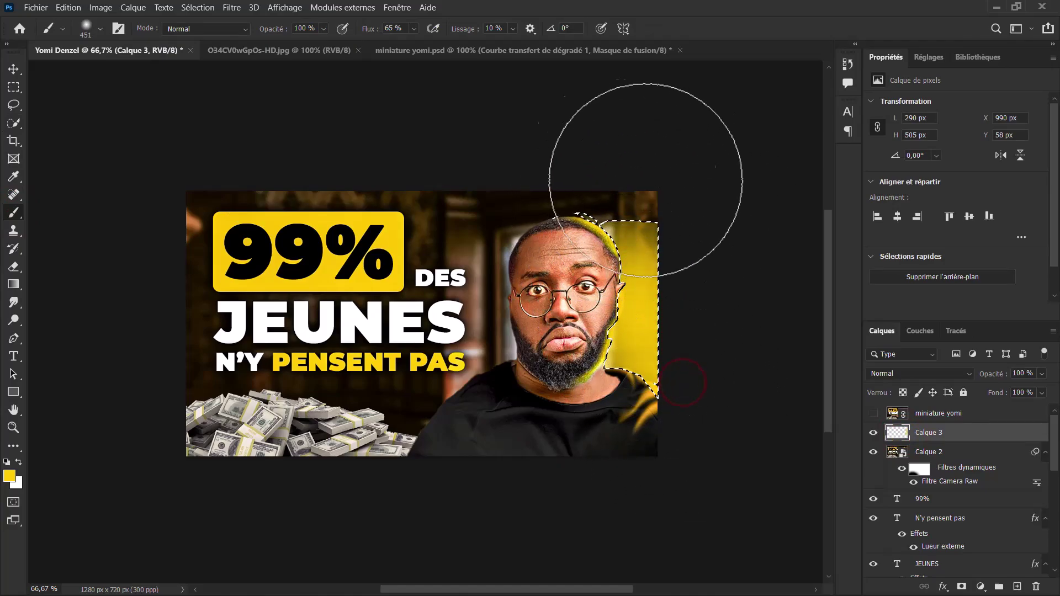
pyautogui.click(650, 224)
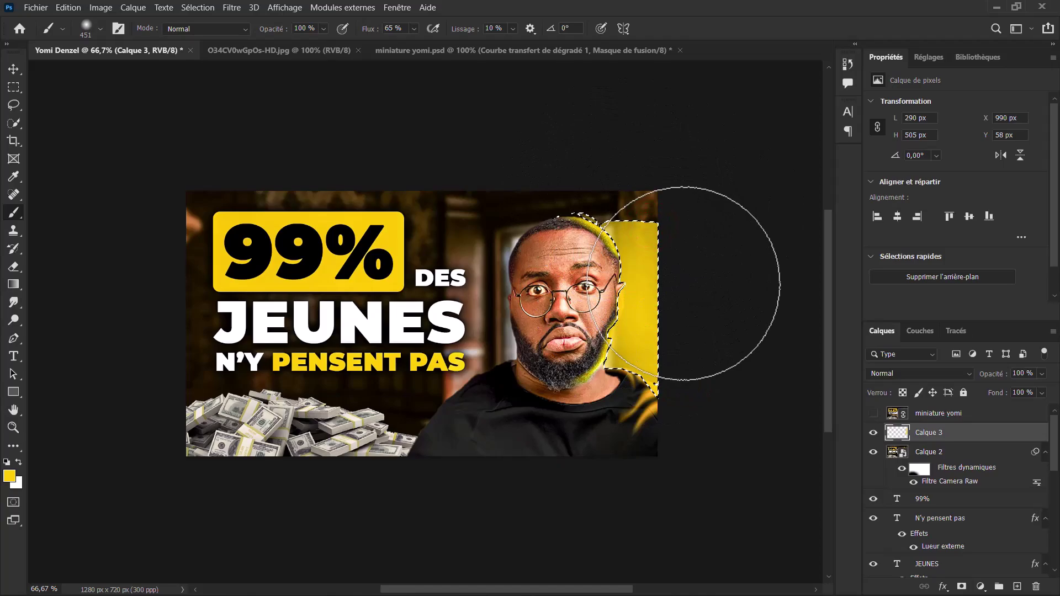
pyautogui.click(635, 224)
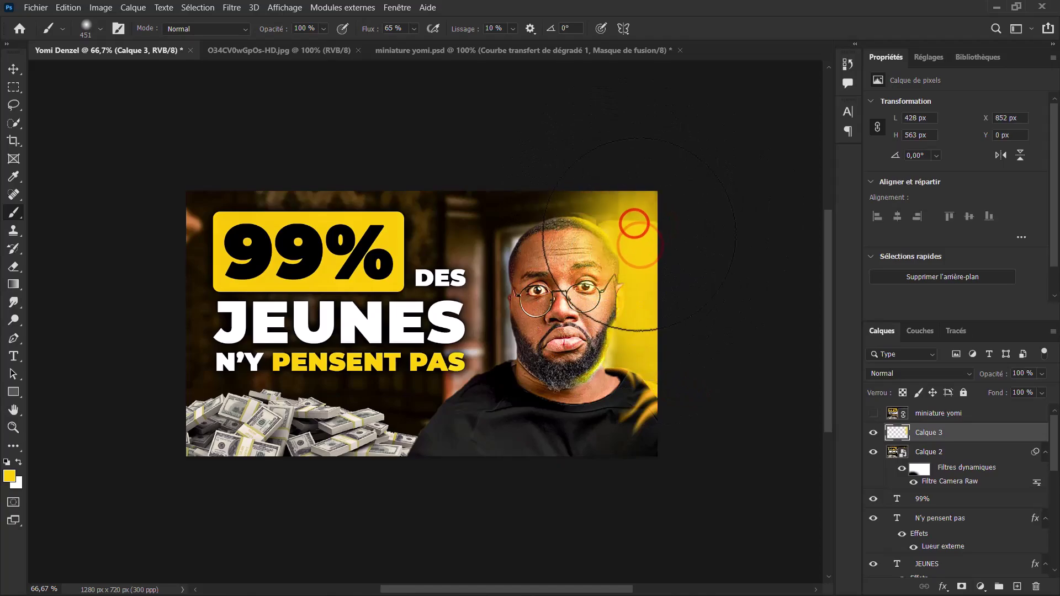
pyautogui.click(639, 235)
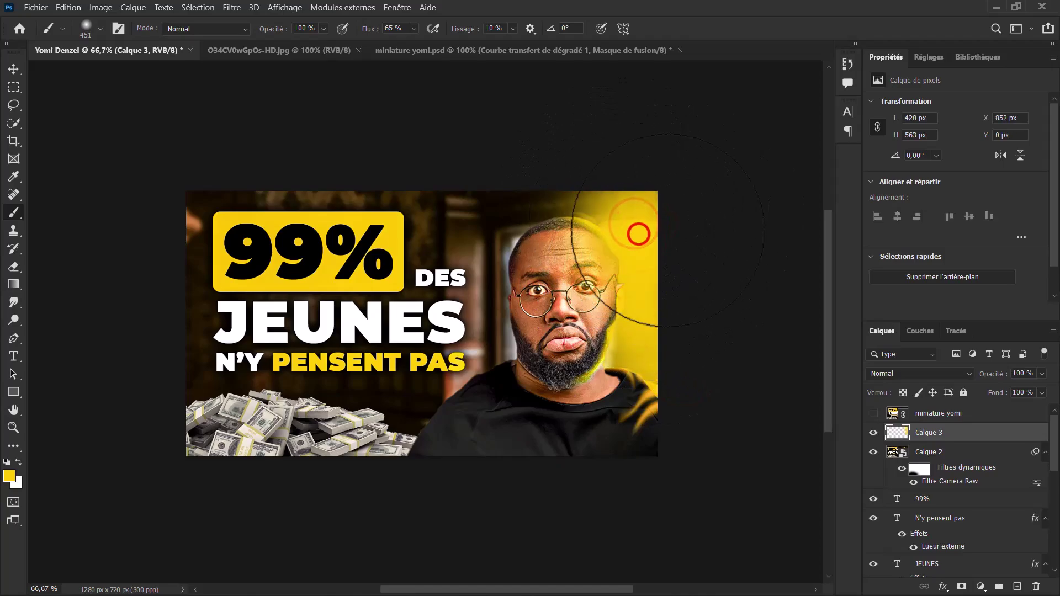
# - Blend Calque 3 in Densité linéaire (Ajout), undo a stray face dab, and swap to black
pyautogui.click(912, 374)
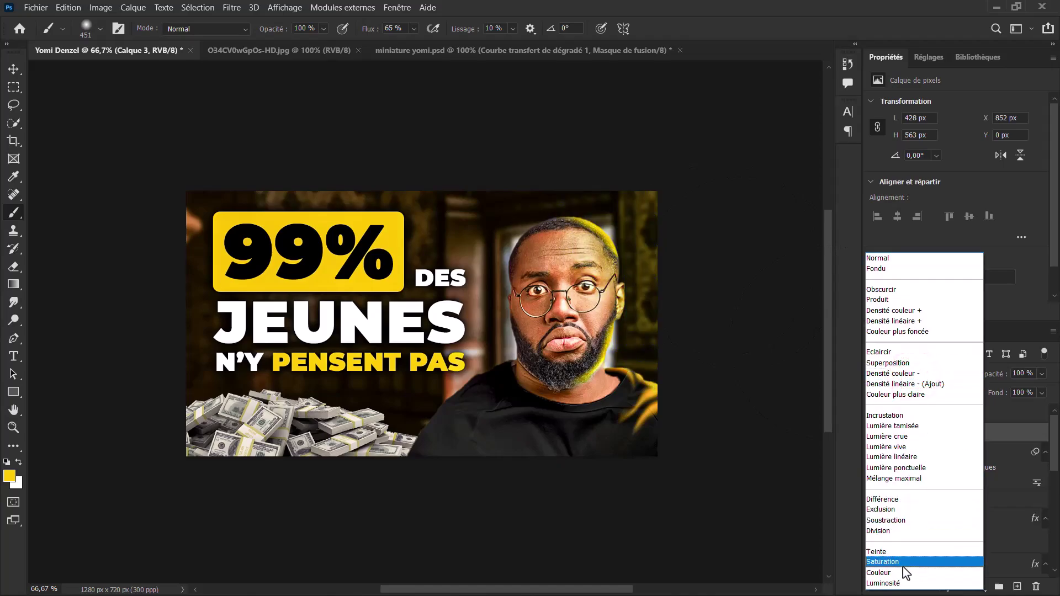
pyautogui.click(908, 384)
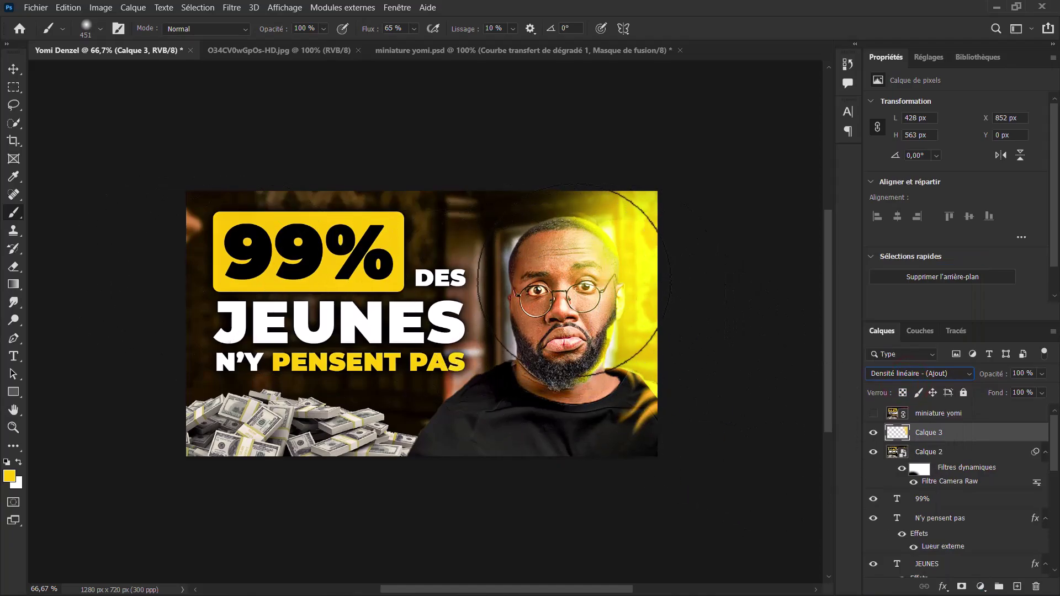
pyautogui.click(568, 273)
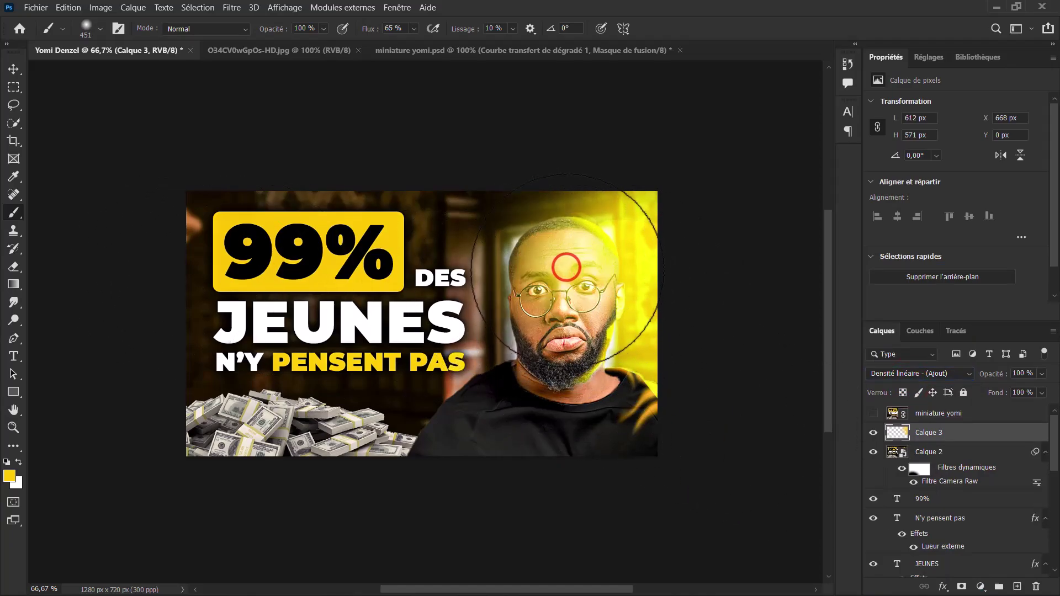
pyautogui.hotkey('ctrl', 'z')
pyautogui.press('x')
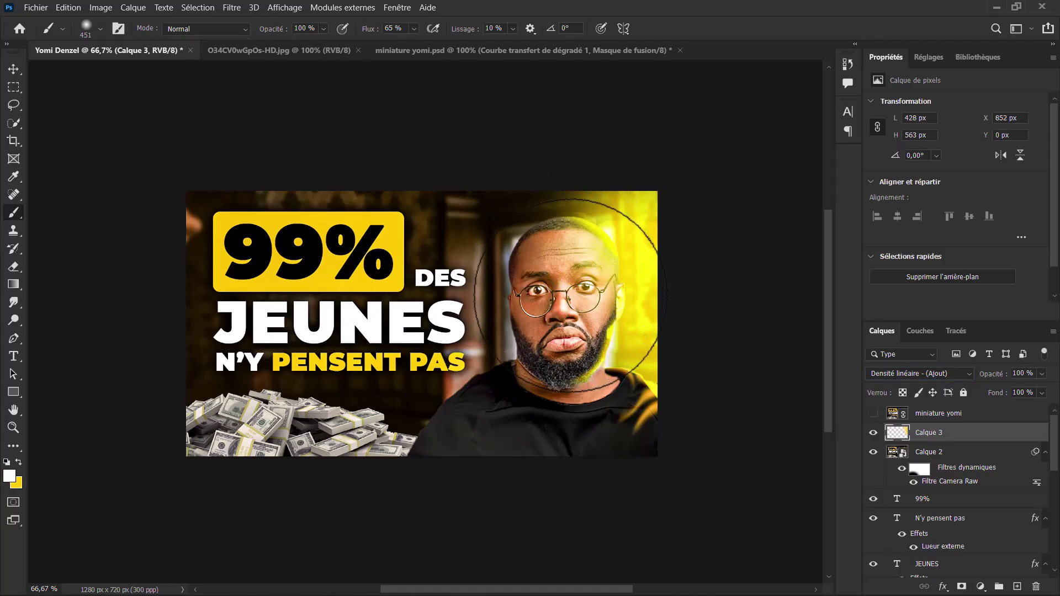
# - Add a mask to the glow layer and paint out glow on the forehead, face, mouth and shirt
pyautogui.click(962, 588)
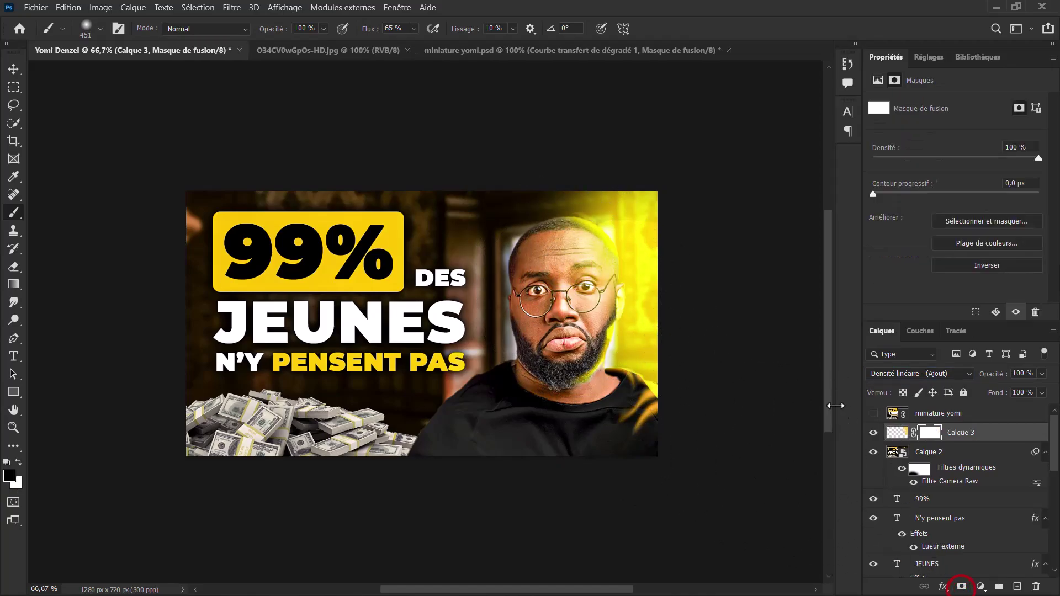
pyautogui.click(550, 273)
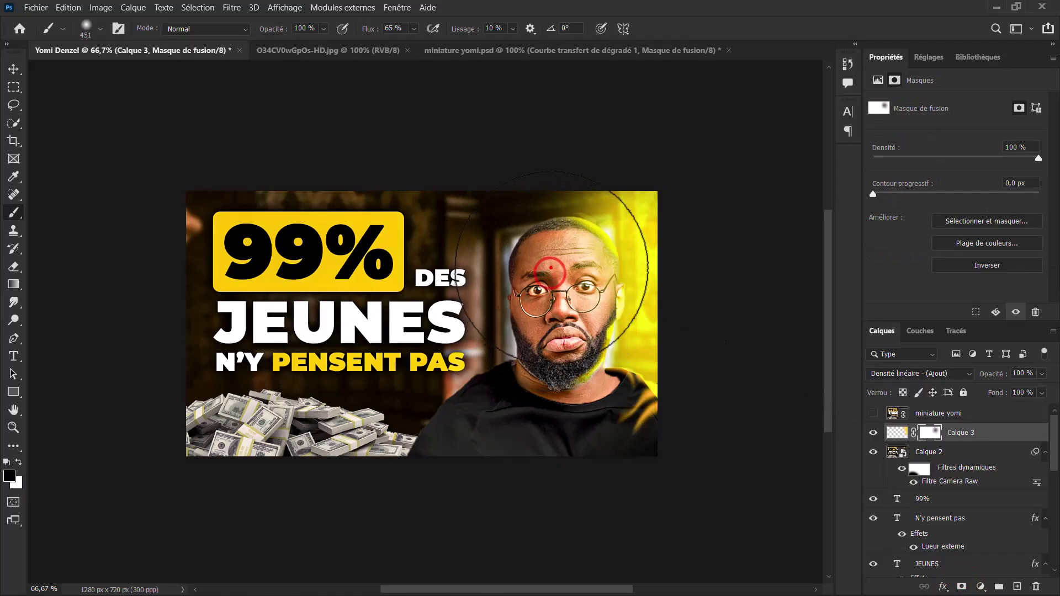
pyautogui.click(544, 271)
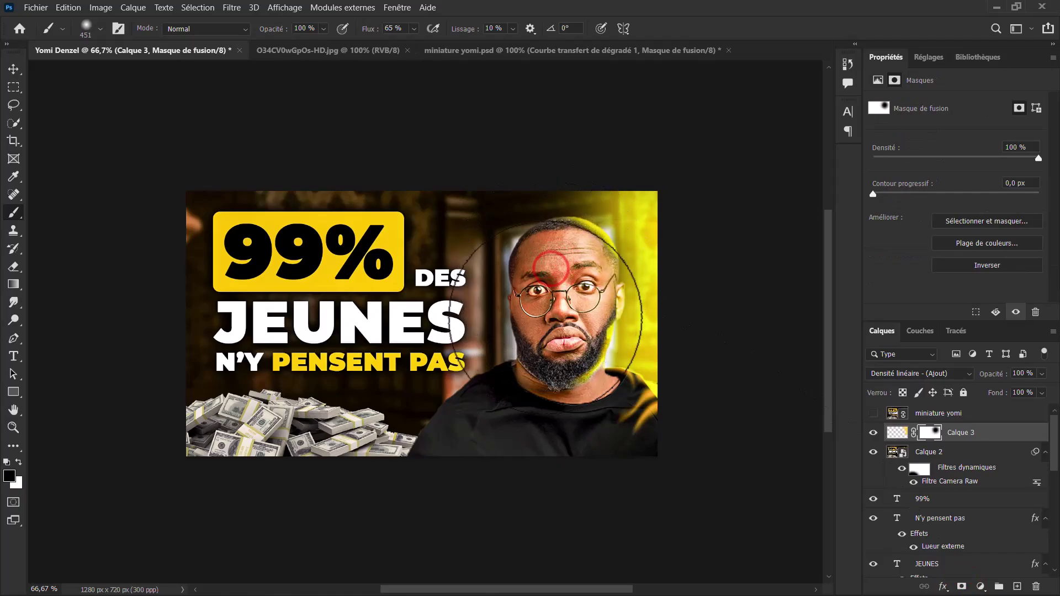
pyautogui.click(547, 332)
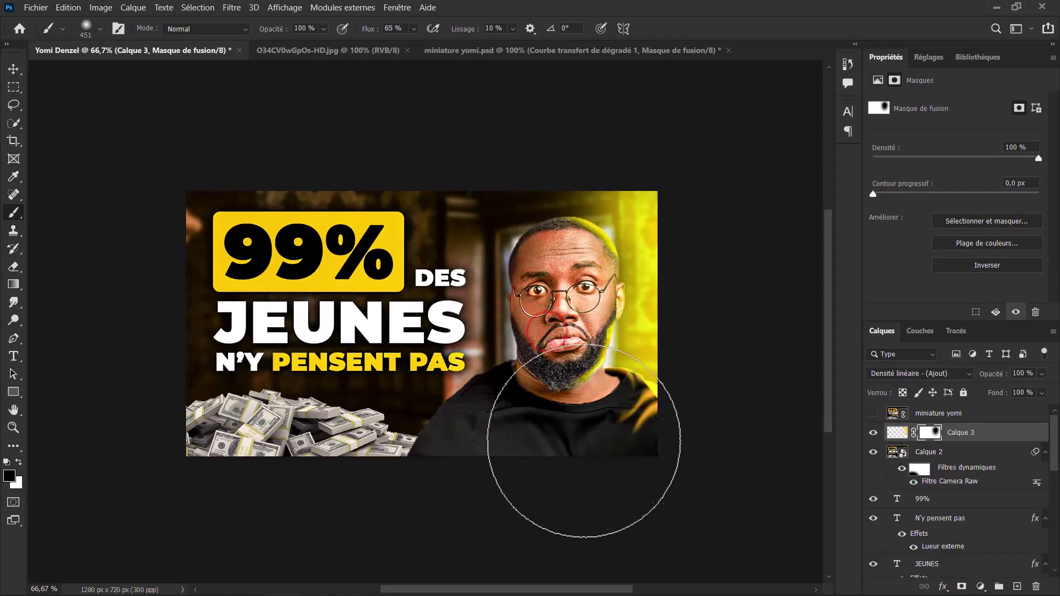
pyautogui.click(622, 445)
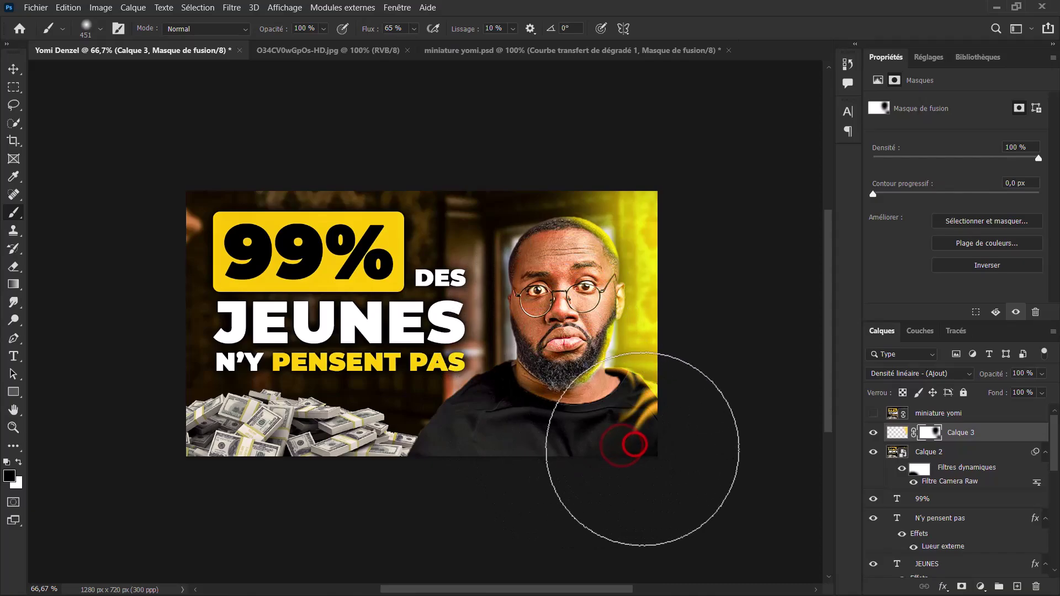
# - With a smaller brush, mask the glow along the shoulder and set the layer fill to 67%
pyautogui.keyDown('alt'); pyautogui.rightClick(637, 448); pyautogui.keyUp('alt')
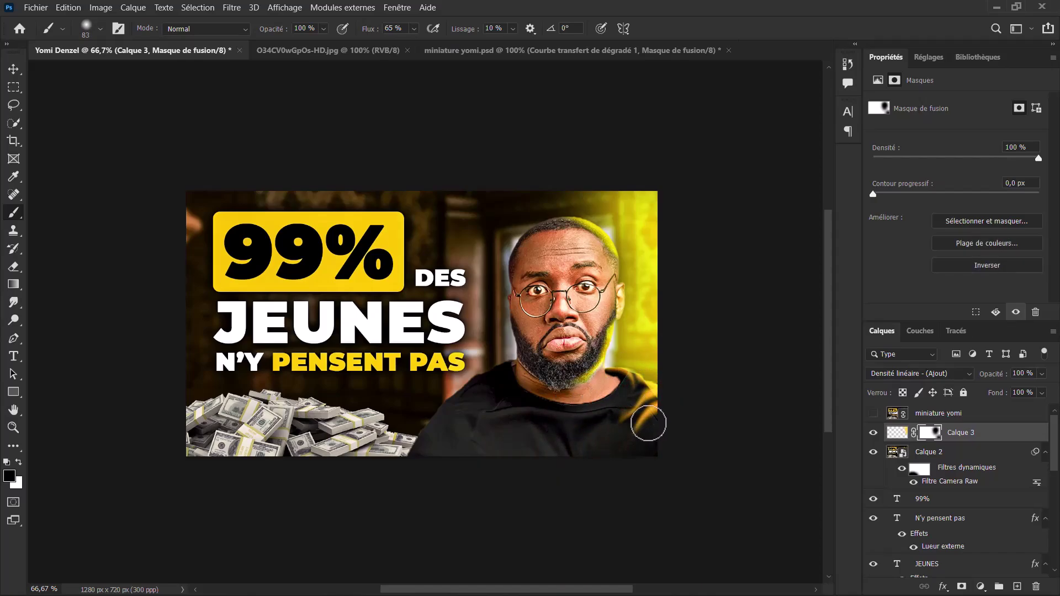
pyautogui.moveTo(659, 396); pyautogui.dragTo(669, 408)
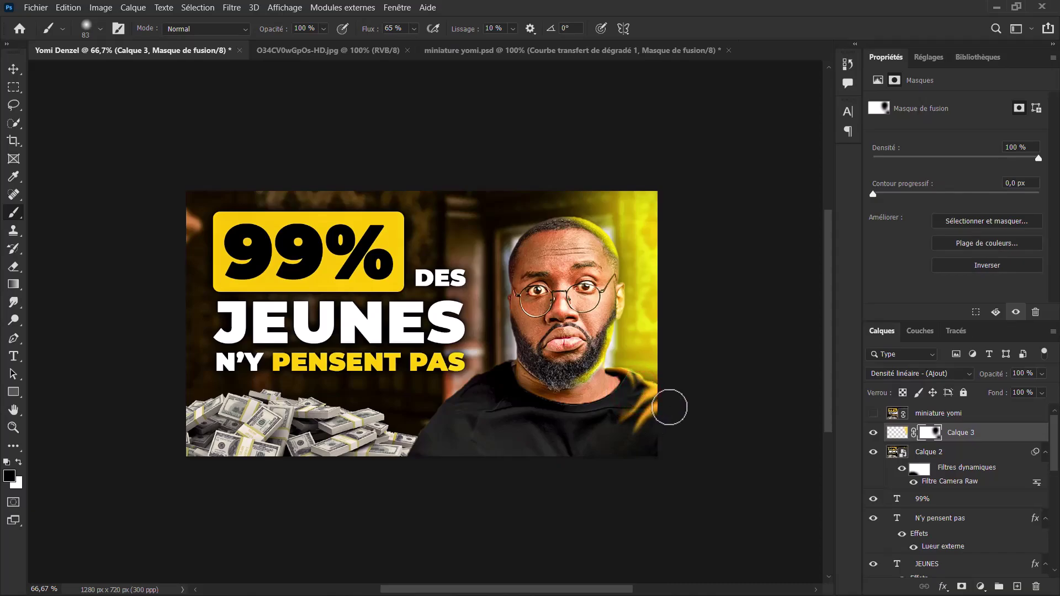
pyautogui.click(657, 402)
pyautogui.click(1041, 392)
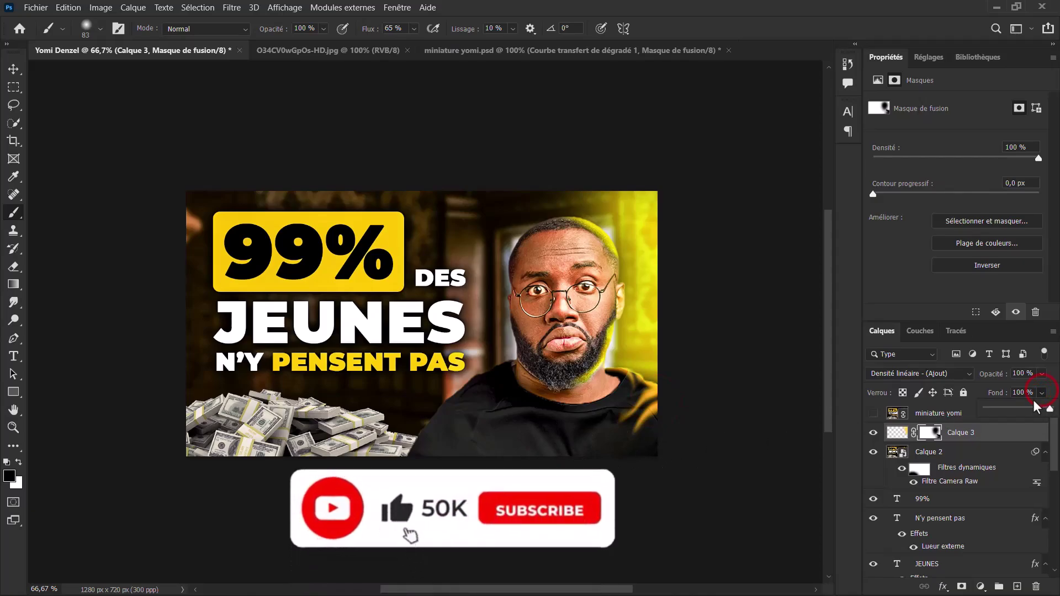